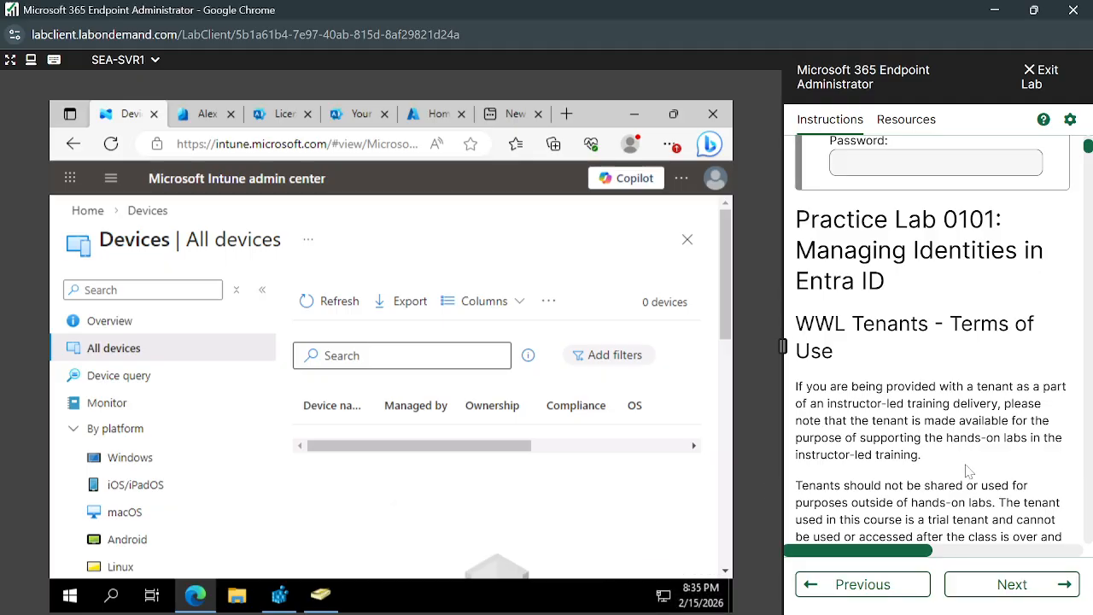
# - Advance the lab instructions to Practice Lab 0203: Manage Device Enrollment into Intune
pyautogui.click(1016, 585)
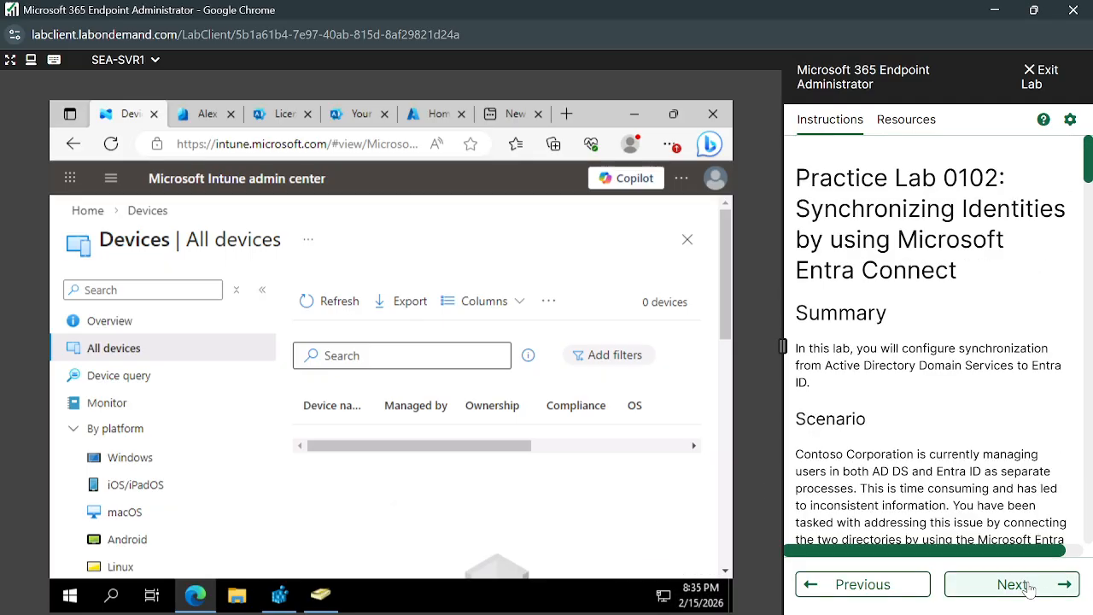
pyautogui.click(1029, 587)
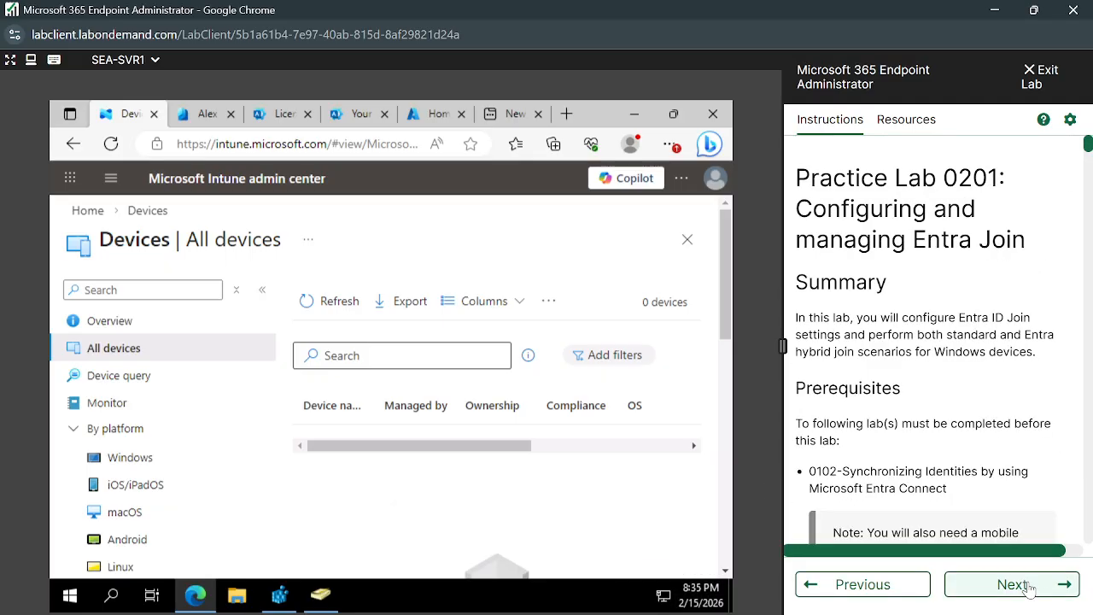
pyautogui.click(1029, 587)
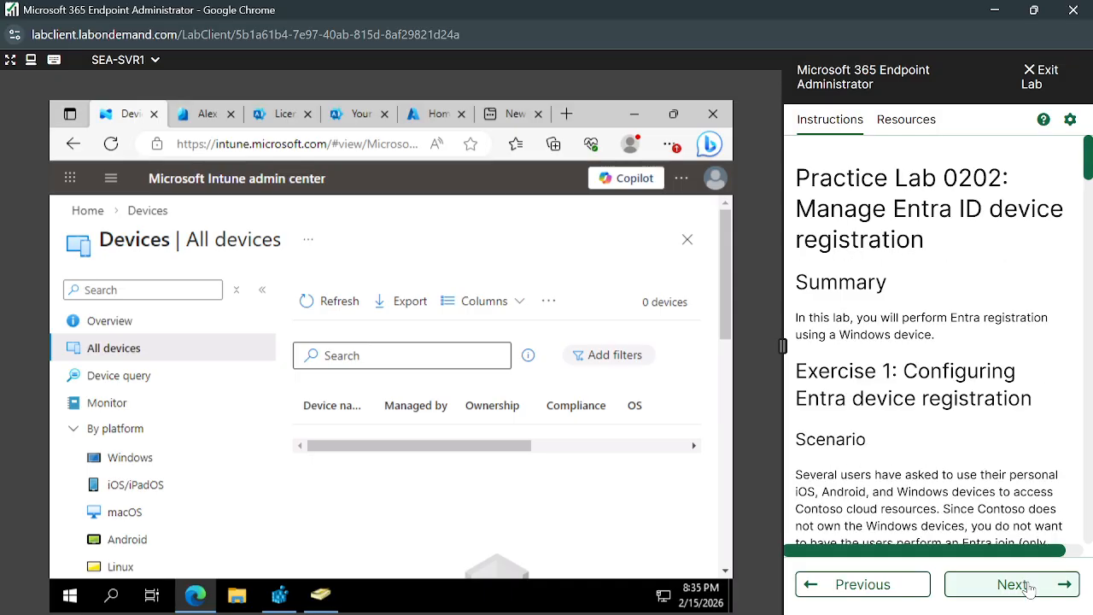
pyautogui.click(1028, 588)
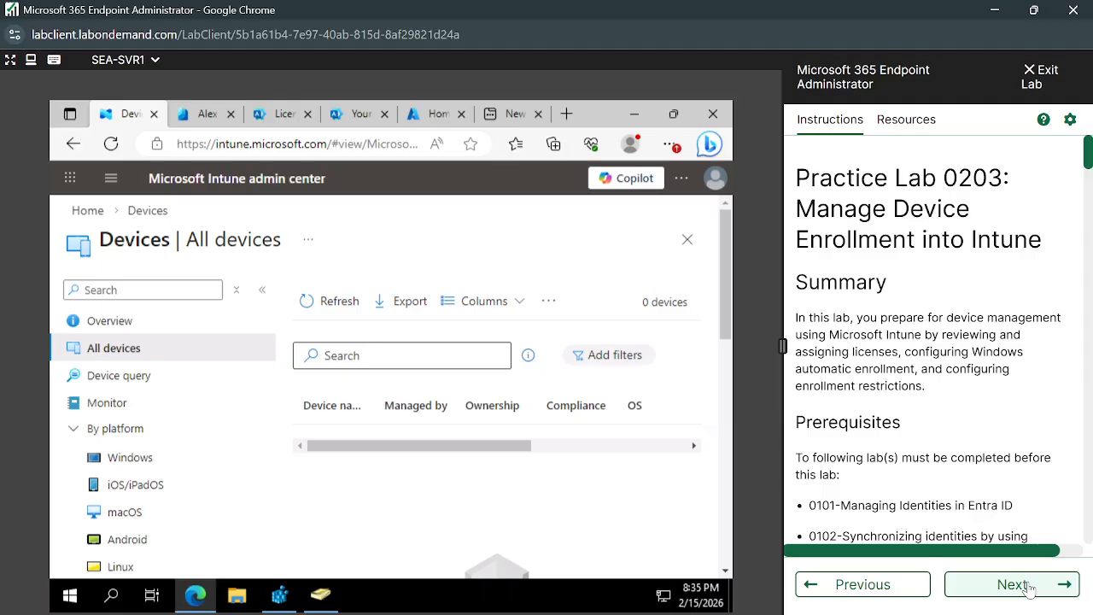
# - Skim the instructions of Practice Labs 0203 and 0204, and advance to Practice Lab 0301: Creating and Deploying Configuration Policies
pyautogui.scroll(-10, 930, 358)
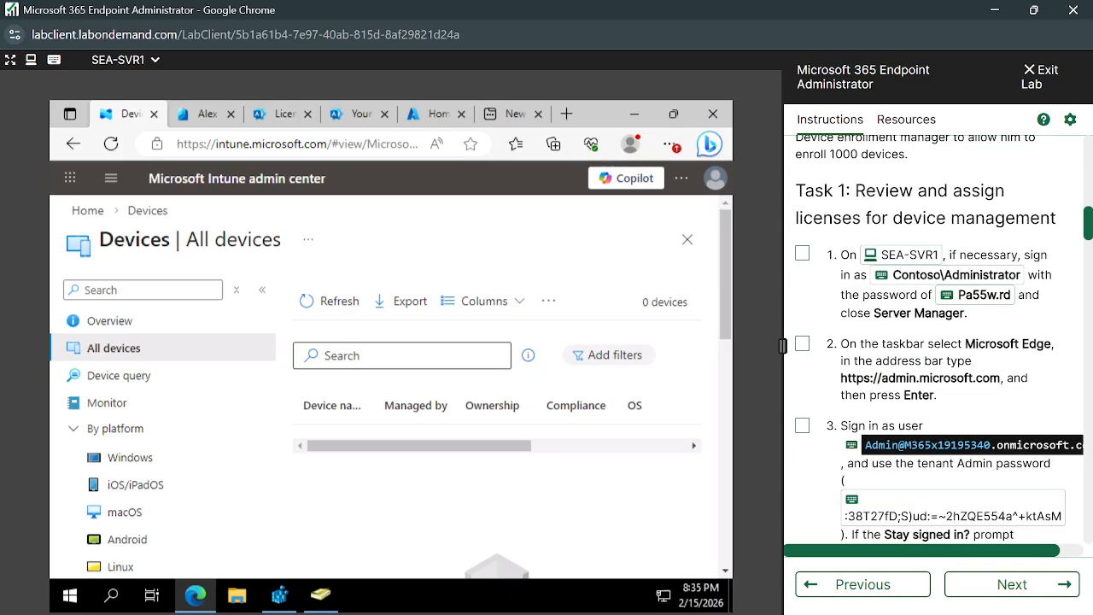
pyautogui.scroll(-2, 1027, 439)
pyautogui.scroll(8, 1027, 440)
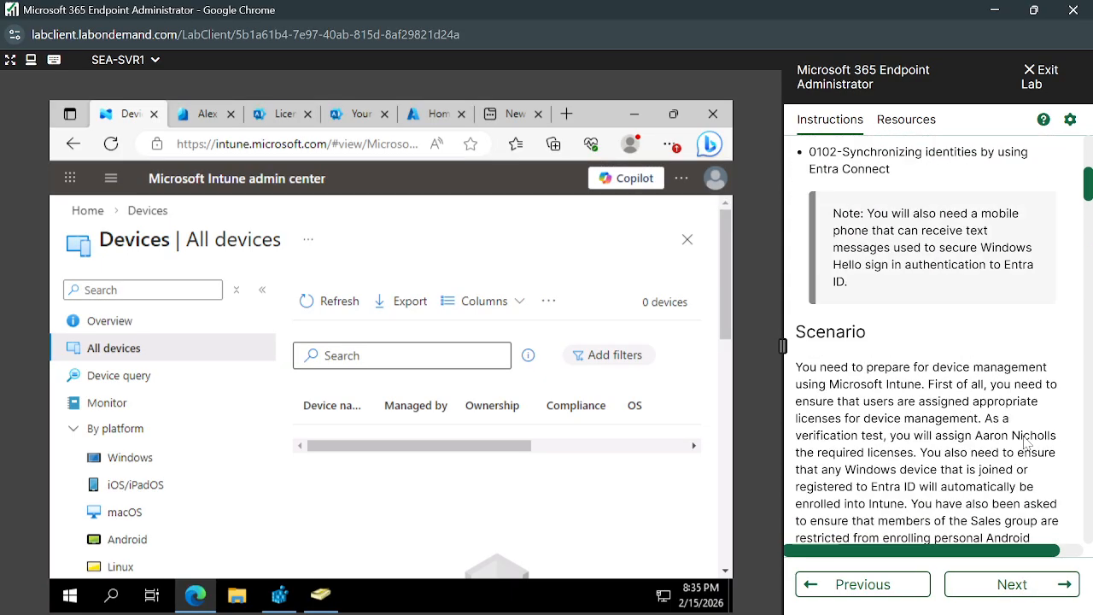
pyautogui.scroll(5, 1028, 440)
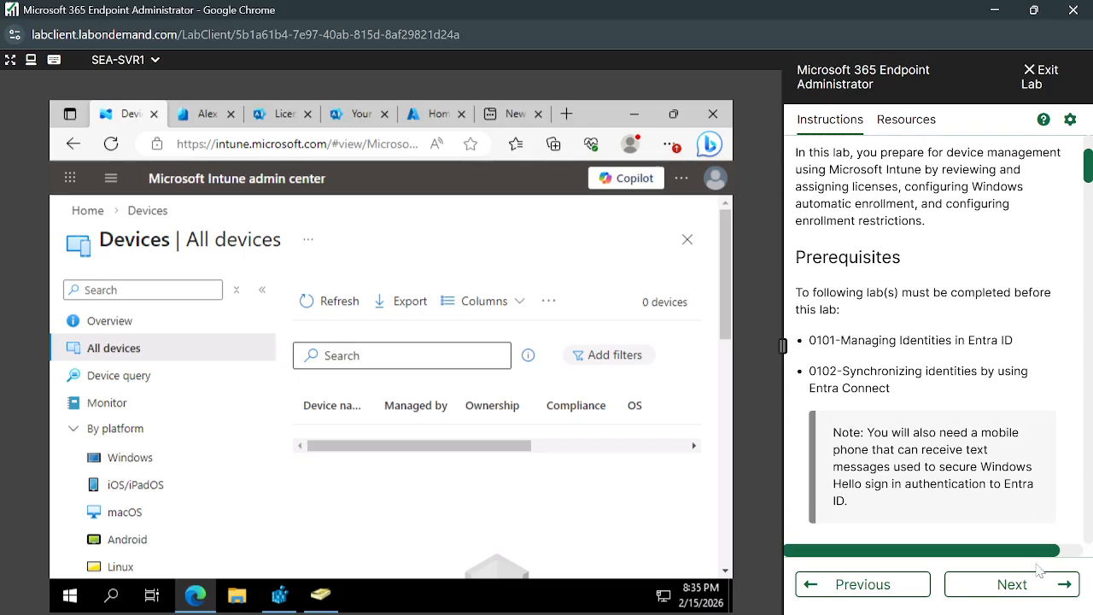
pyautogui.click(1034, 597)
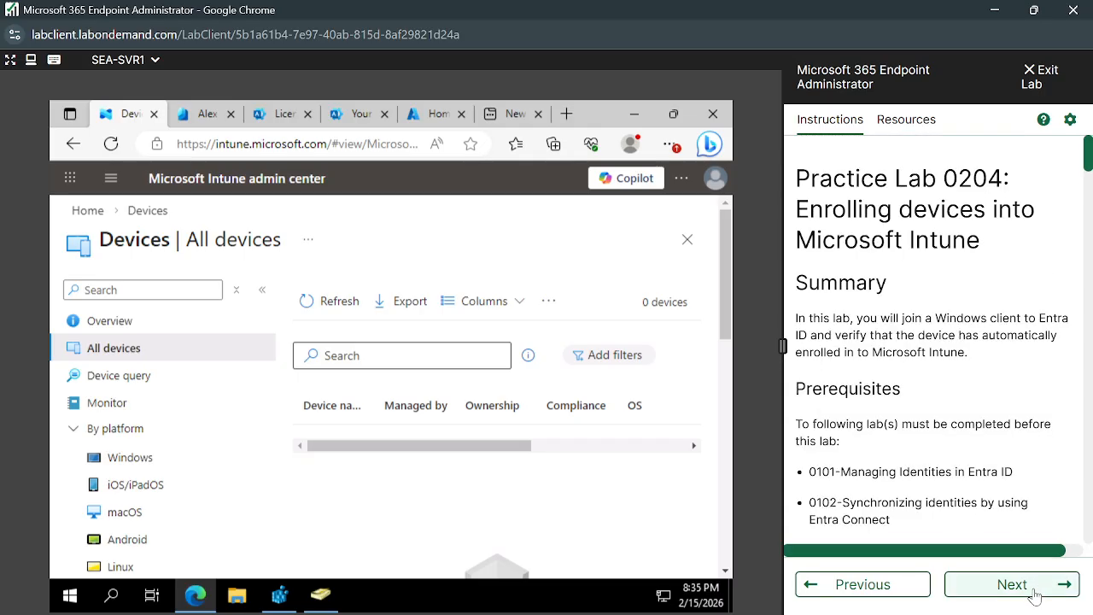
pyautogui.scroll(-6, 973, 468)
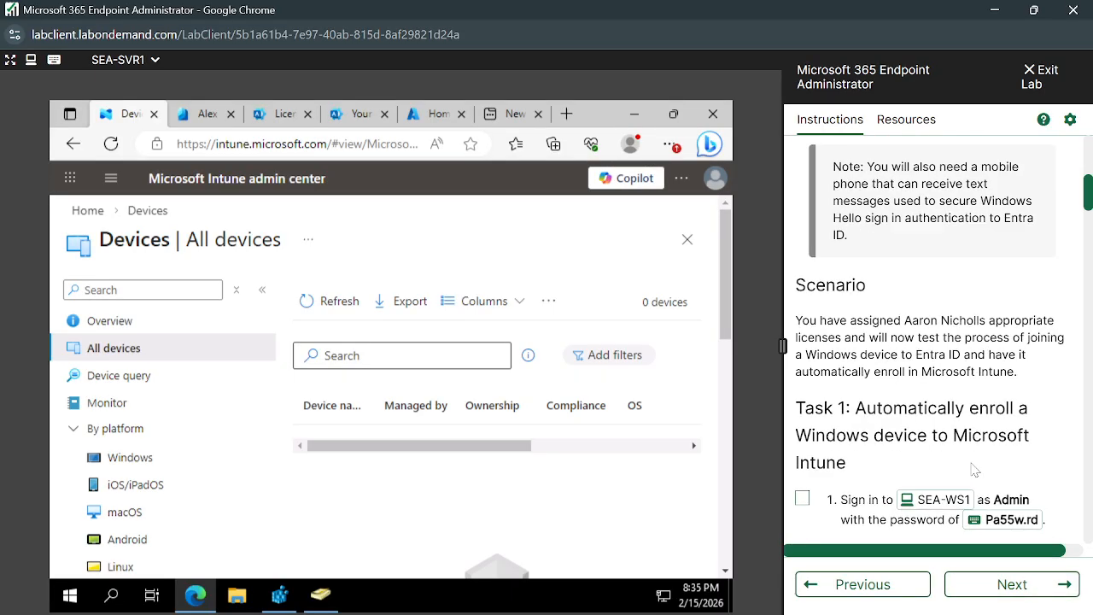
pyautogui.click(1012, 584)
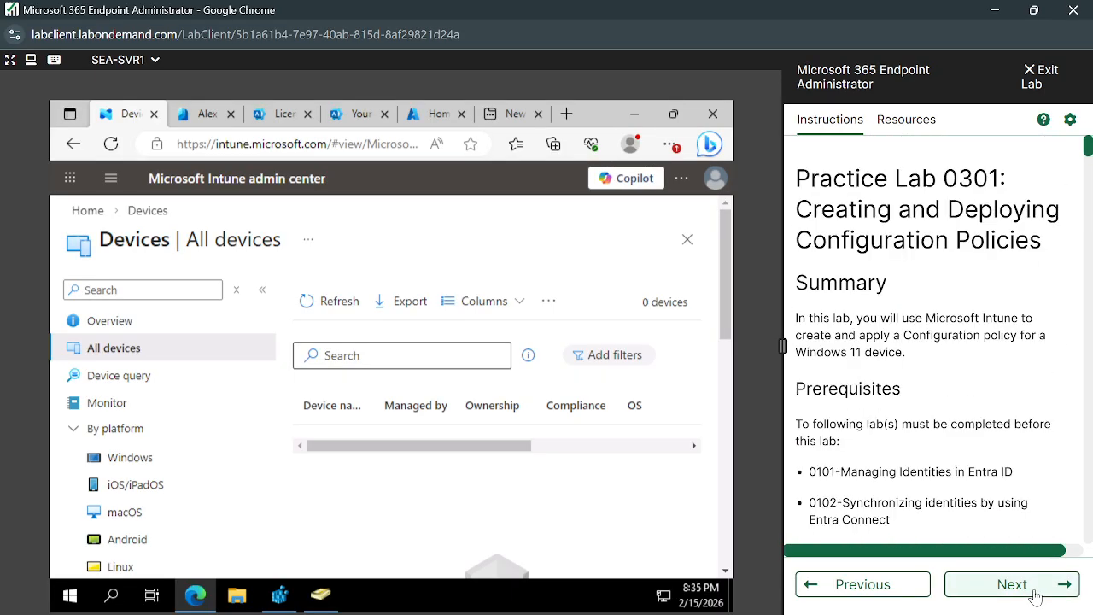
# - Review the summary and prerequisites of Practice Lab 0301
pyautogui.scroll(-3, 936, 329)
pyautogui.scroll(3, 937, 329)
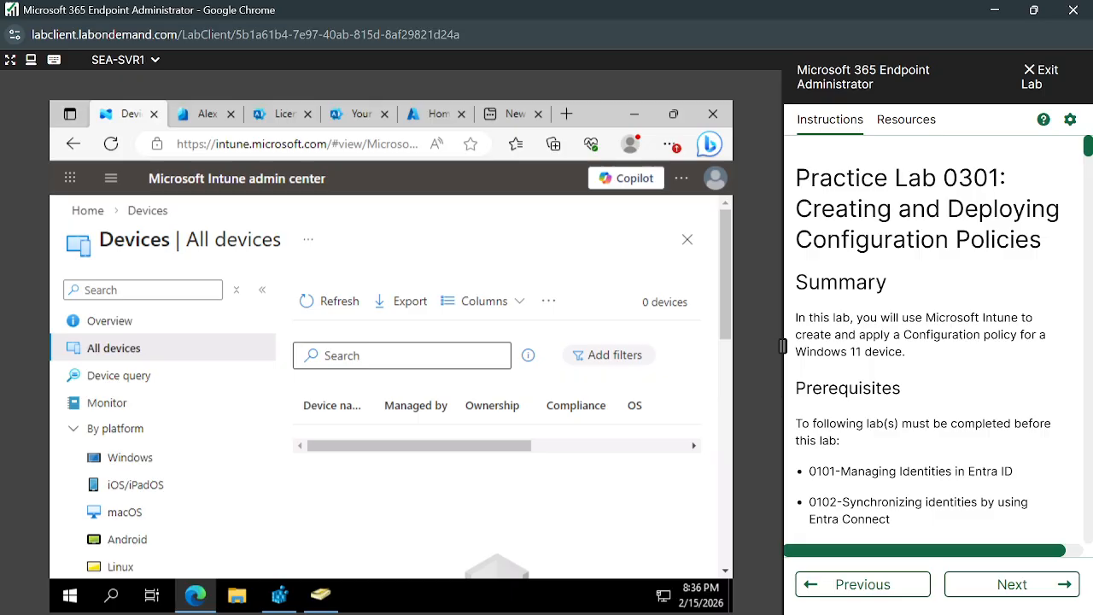
pyautogui.scroll(-5, 933, 331)
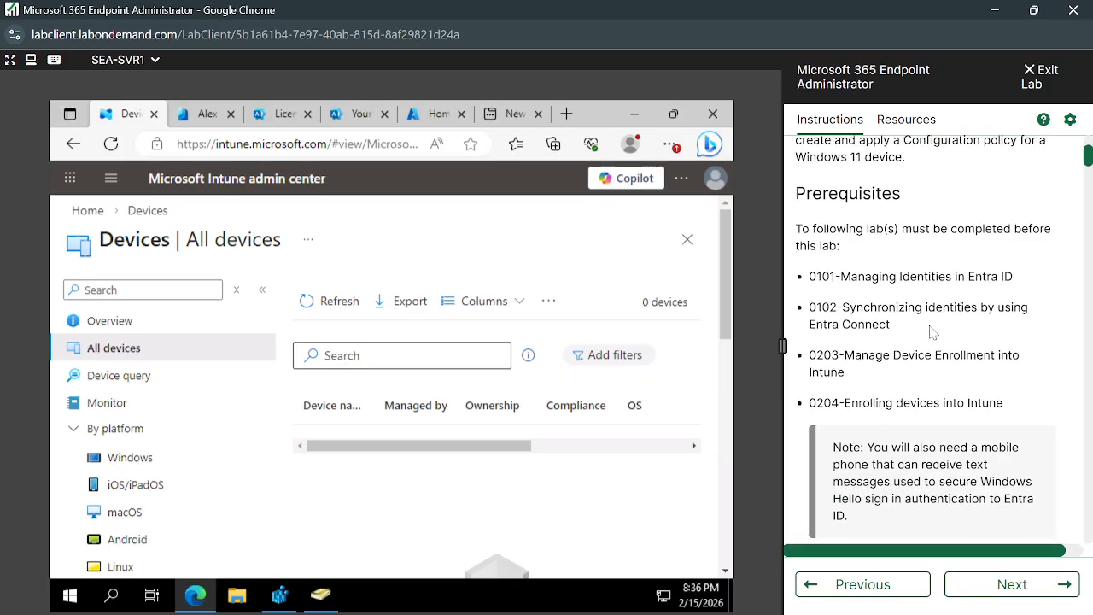
pyautogui.scroll(2, 933, 333)
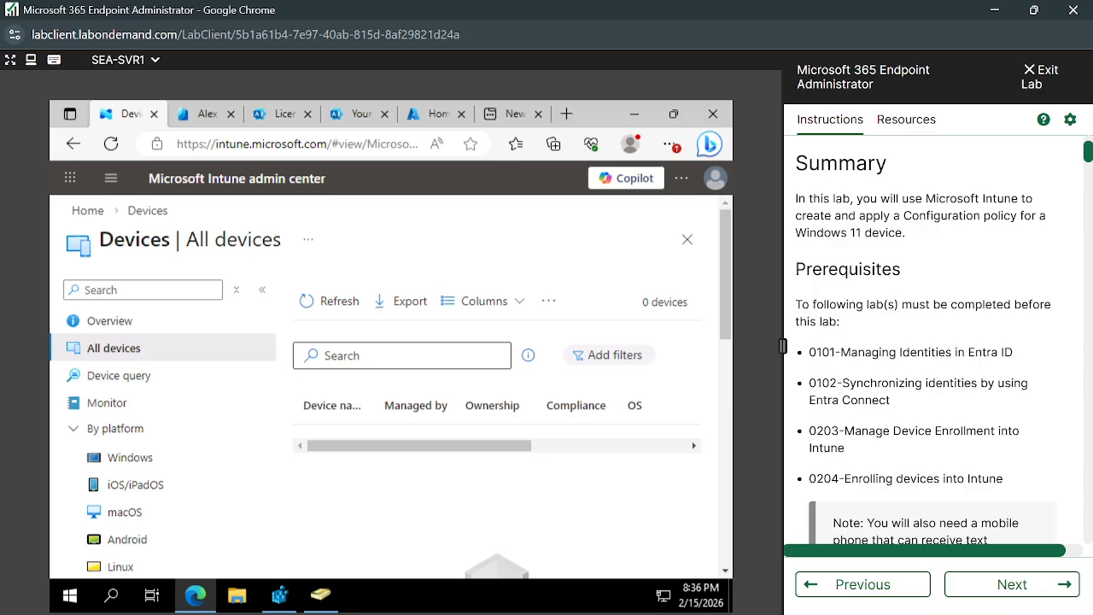
pyautogui.scroll(2, 933, 333)
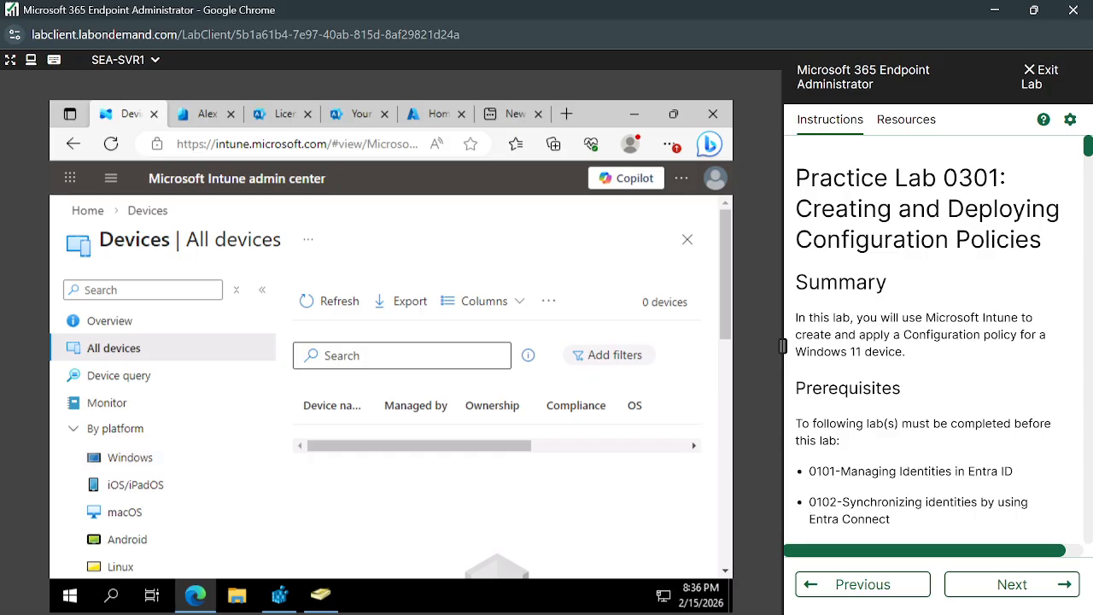
pyautogui.scroll(-1, 891, 484)
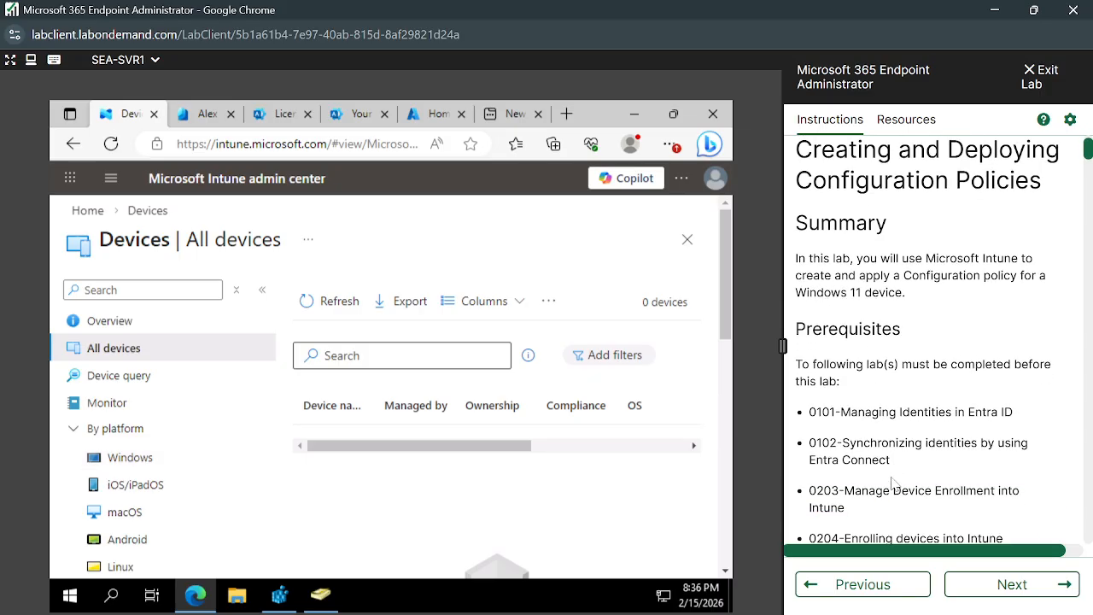
pyautogui.scroll(1, 891, 485)
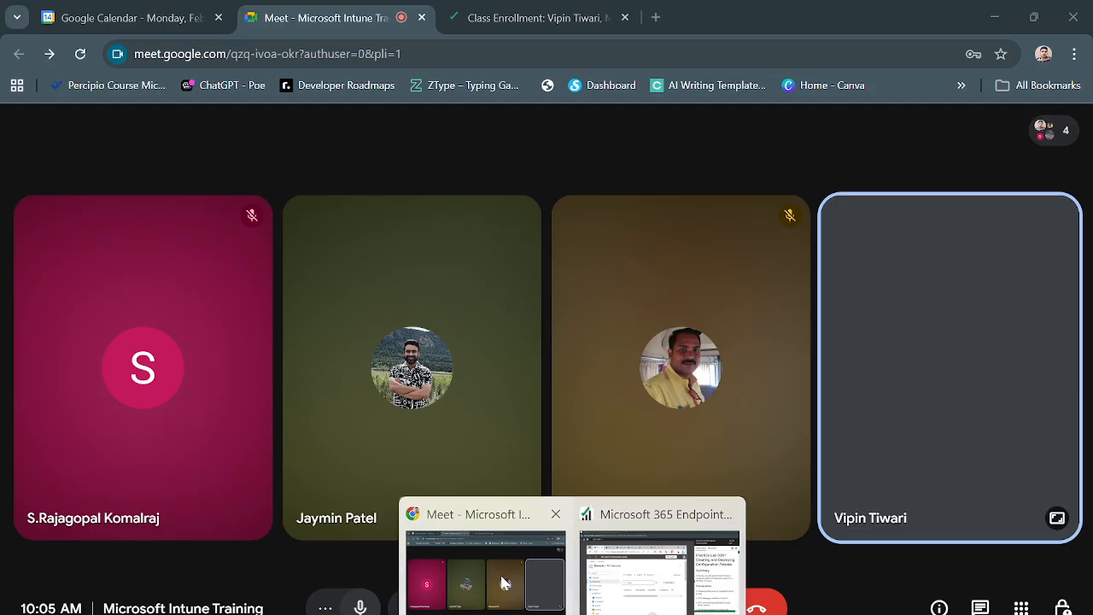
# - Switch to the Google Meet browser window and search Google for "configuration policies in intune" in a new tab
pyautogui.click(478, 559)
pyautogui.click(656, 17)
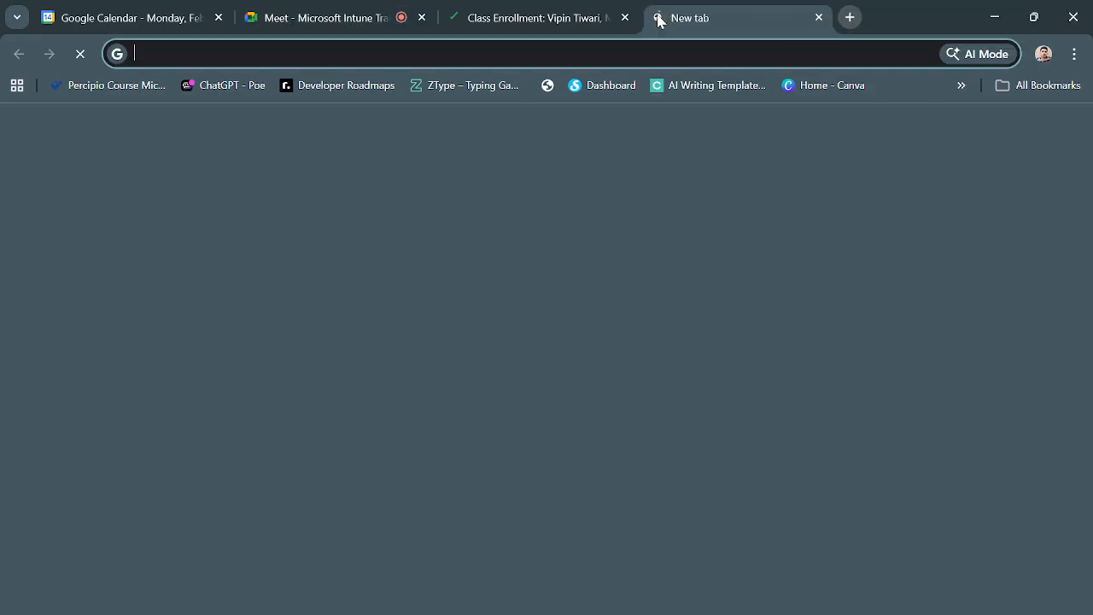
pyautogui.write('conf')
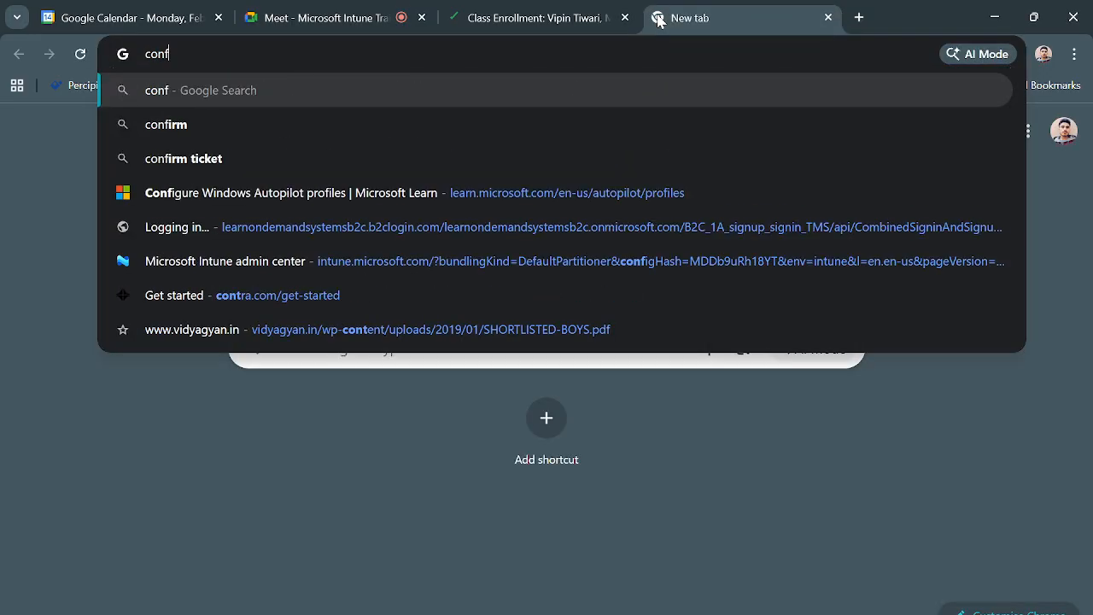
pyautogui.write('iguratipon')
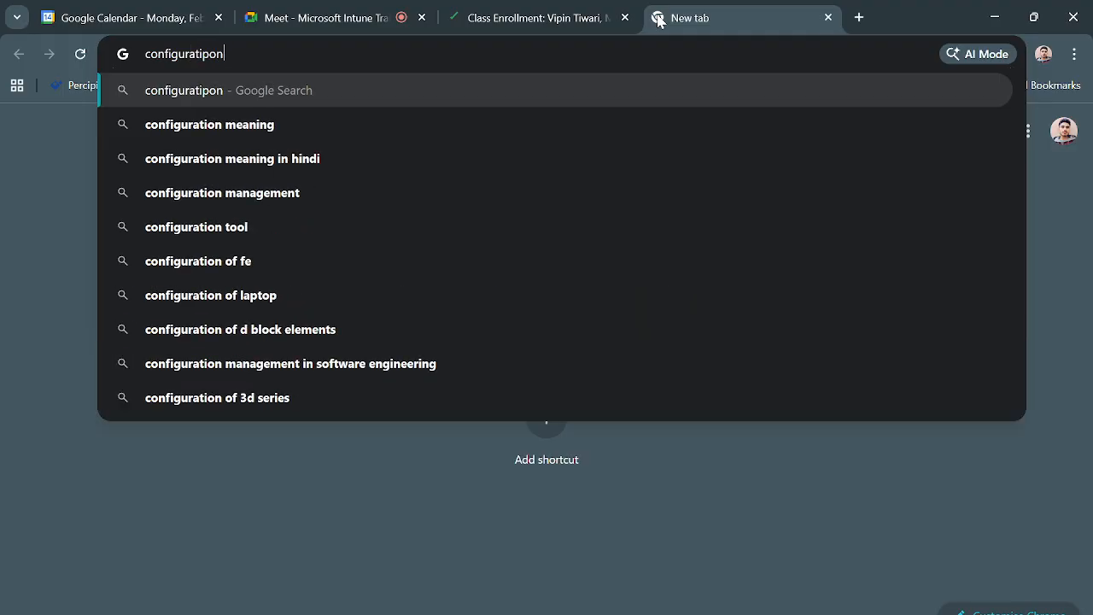
pyautogui.press('BackSpace')
pyautogui.press('BackSpace')
pyautogui.press('BackSpace')
pyautogui.write('on p')
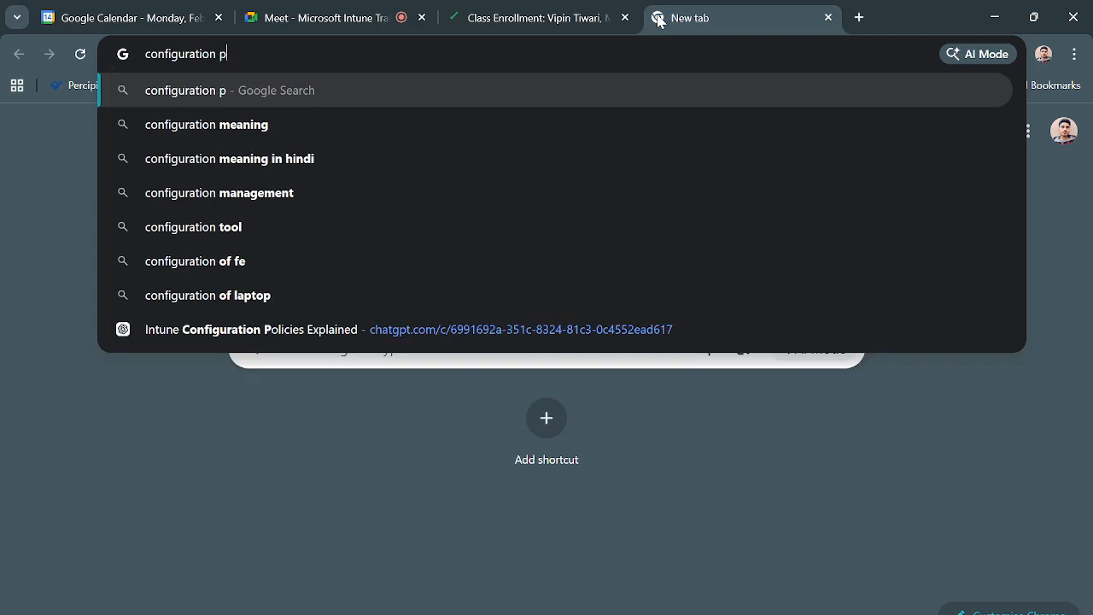
pyautogui.write('olicieis')
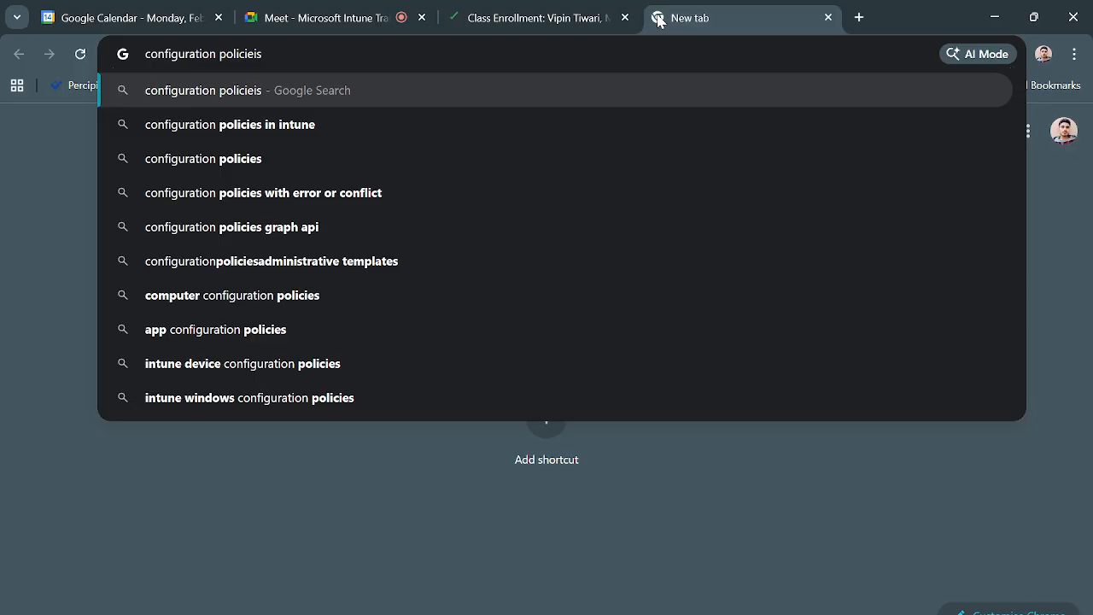
pyautogui.click(360, 133)
# - Open the Microsoft Learn search result "See device configuration policies with Microsoft Intune"
pyautogui.scroll(-2, 301, 430)
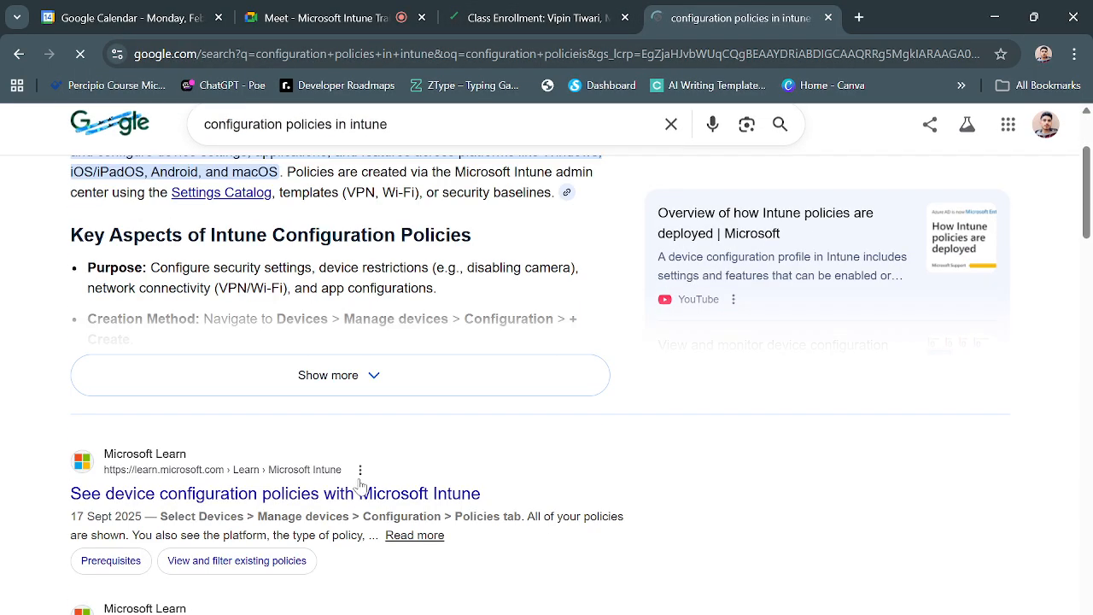
pyautogui.click(312, 484)
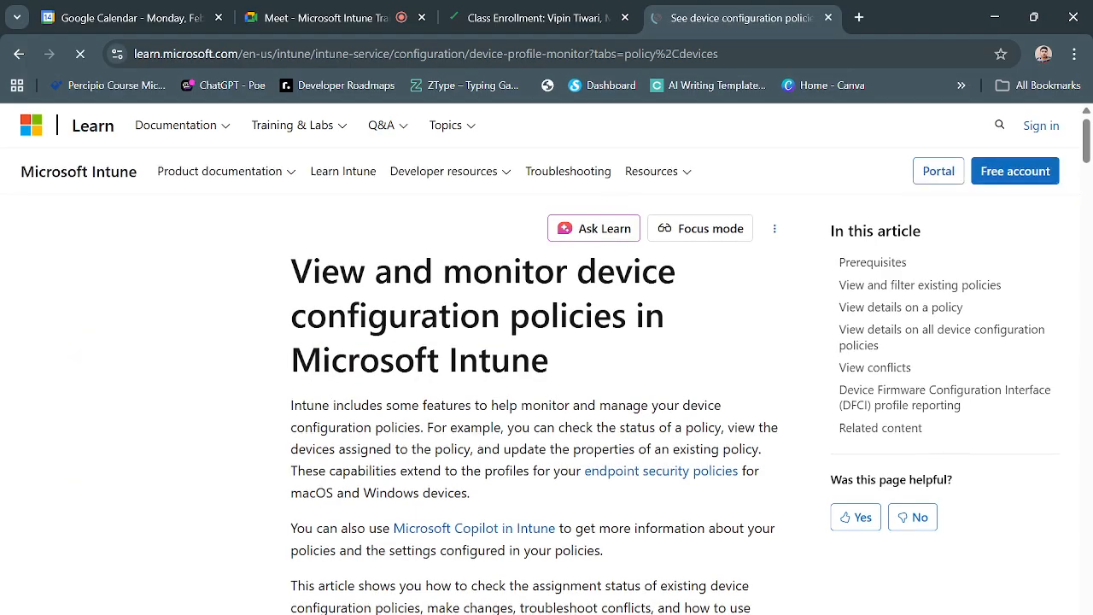
pyautogui.scroll(3, 198, 352)
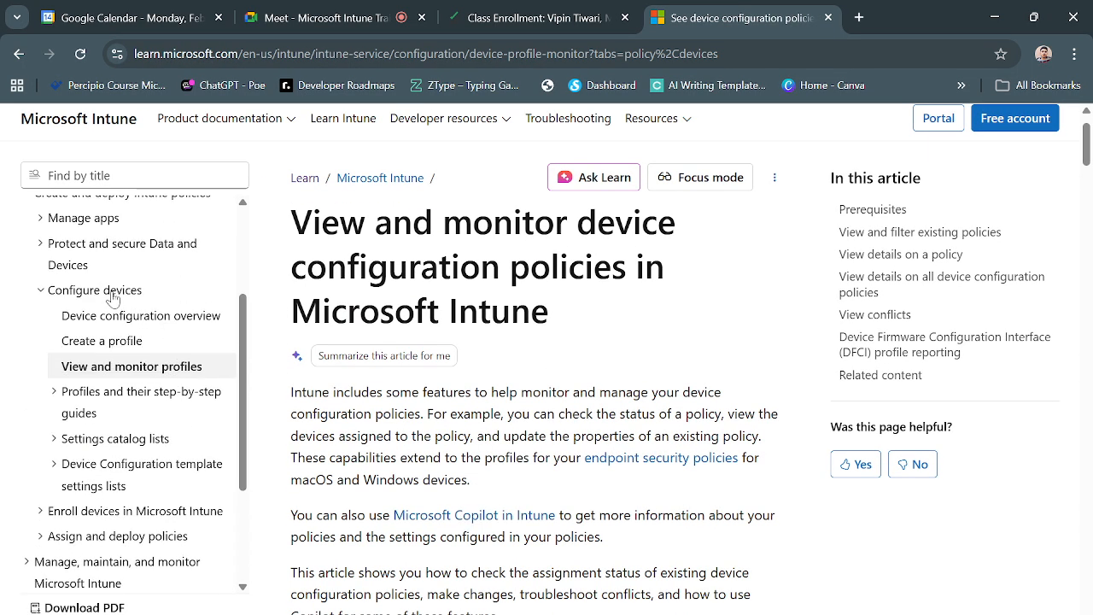
# - Examine the topics under "Create and deploy Intune policies" in the documentation's table of contents
pyautogui.click(116, 292)
pyautogui.scroll(1, 141, 313)
pyautogui.scroll(1, 141, 313)
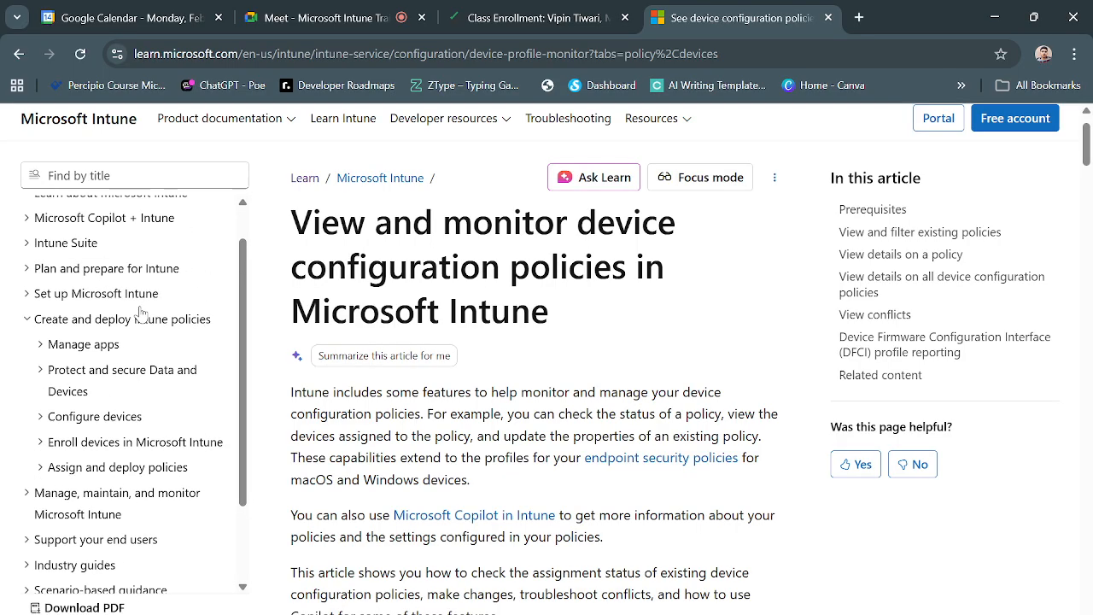
pyautogui.click(27, 329)
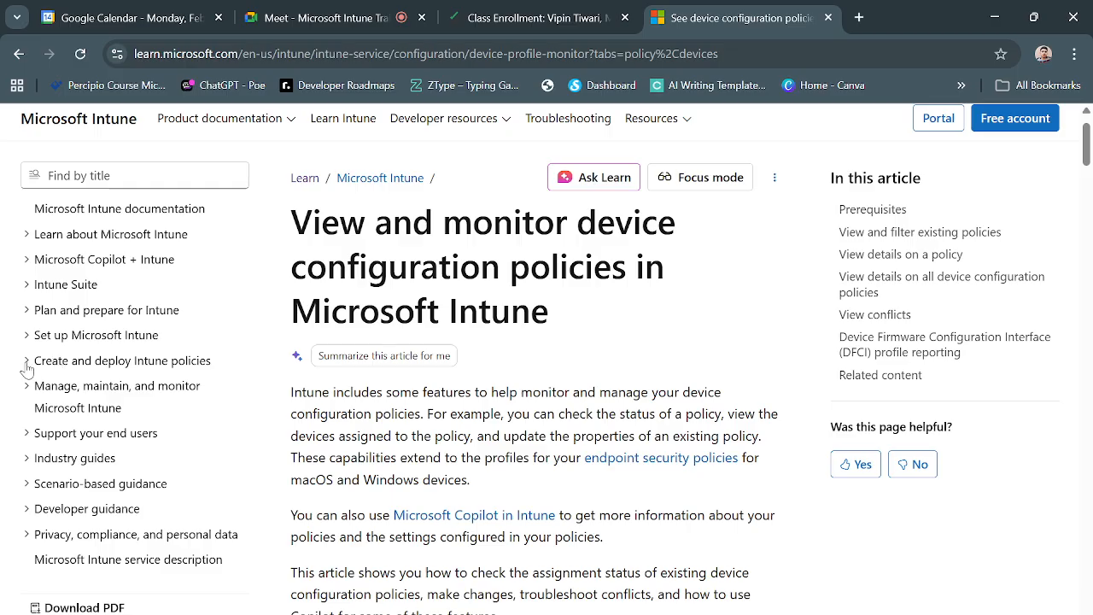
pyautogui.click(27, 361)
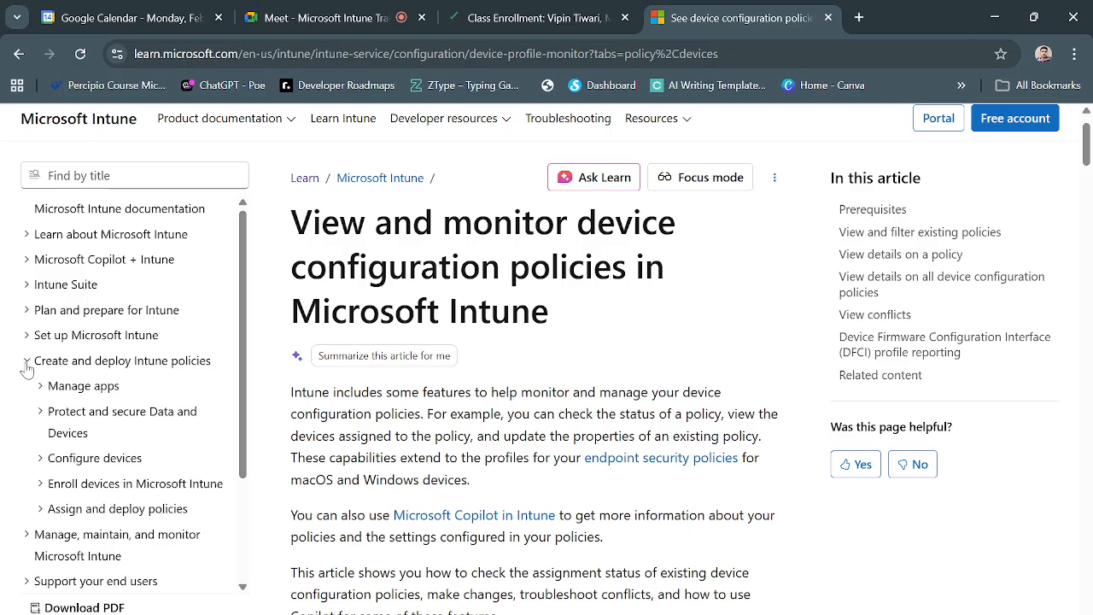
pyautogui.click(73, 366)
pyautogui.click(86, 370)
pyautogui.scroll(1, 86, 372)
pyautogui.scroll(-1, 182, 424)
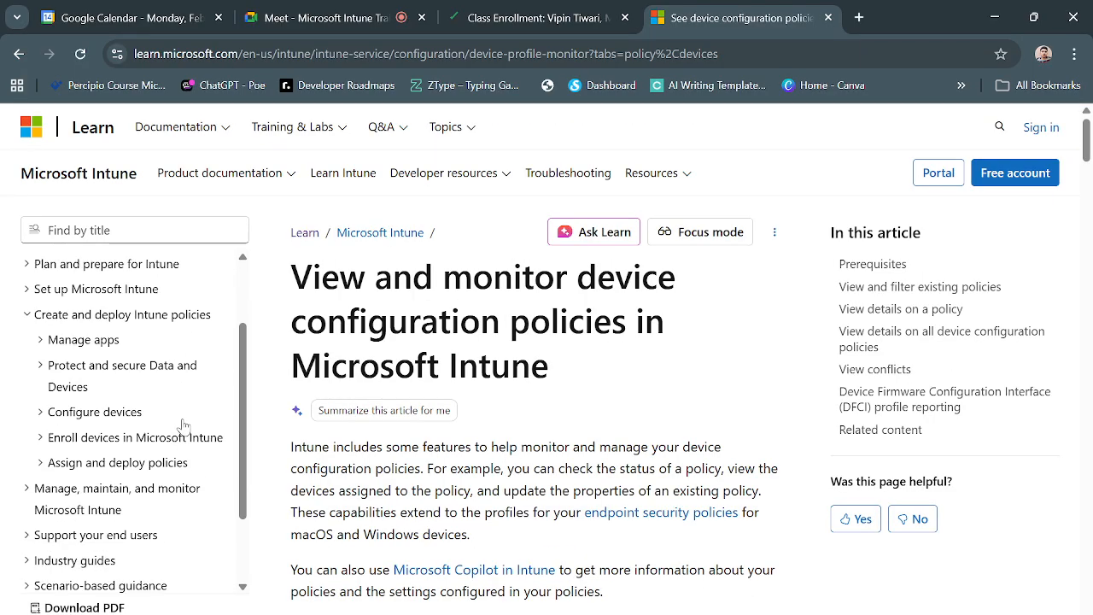
# - Open the "Device configuration overview" article under Configure devices and read its introduction to configuration profiles
pyautogui.click(64, 416)
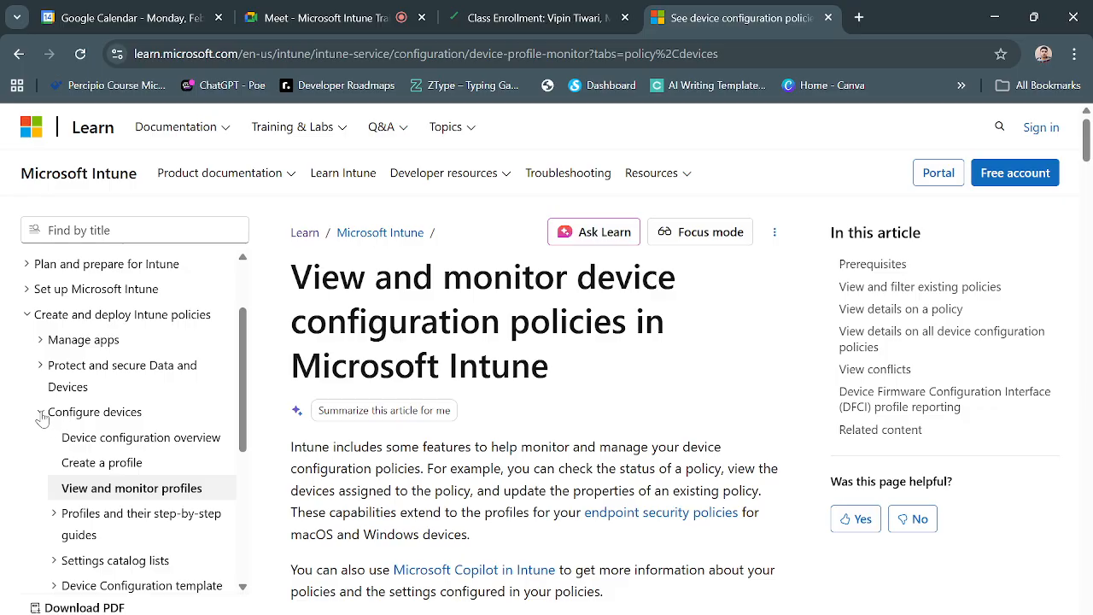
pyautogui.click(111, 440)
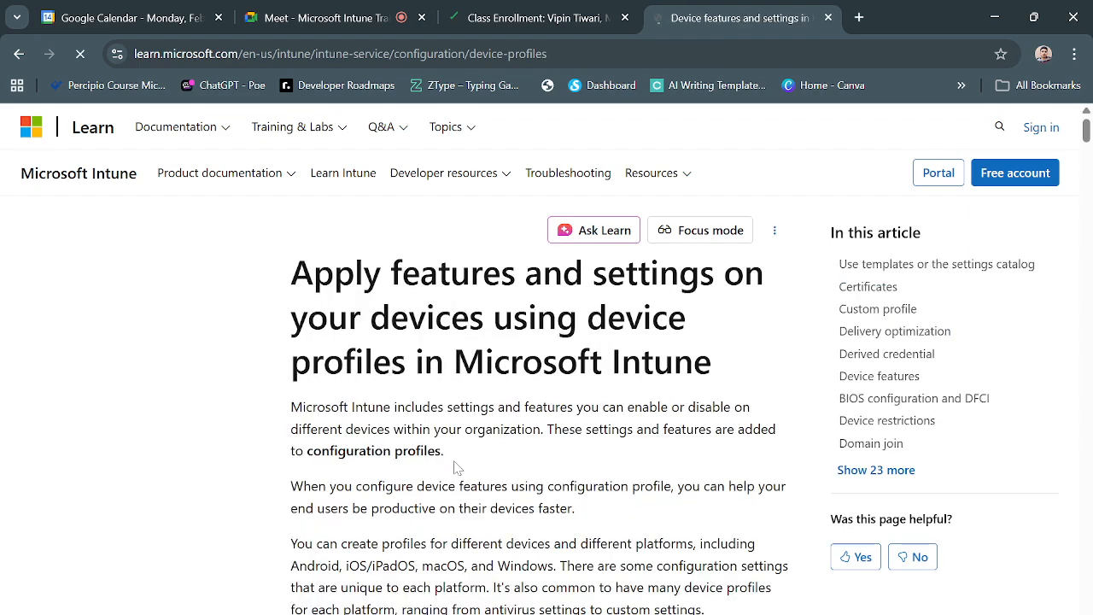
pyautogui.scroll(-2, 547, 359)
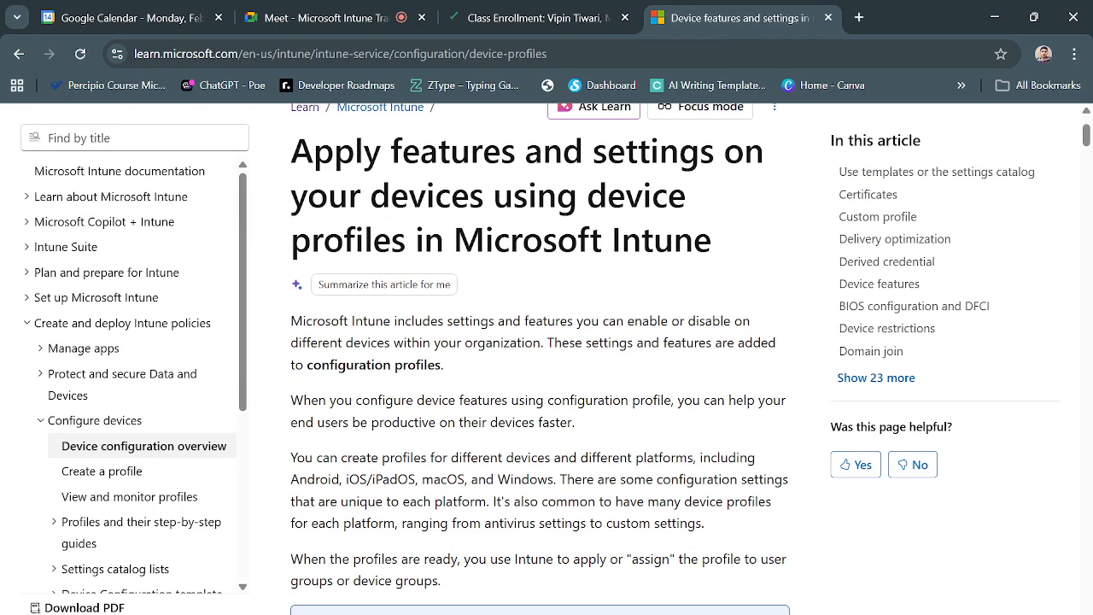
pyautogui.scroll(-1, 455, 467)
pyautogui.scroll(-1, 455, 467)
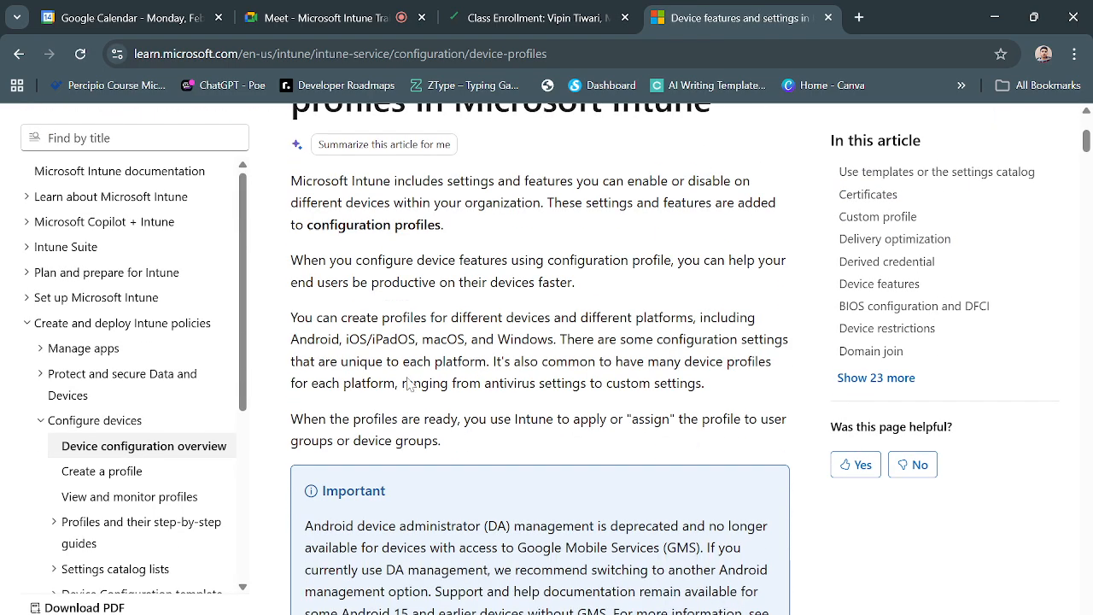
# - Present the entire screen to the Google Meet call and close the floating picture-in-picture call window
pyautogui.click(325, 17)
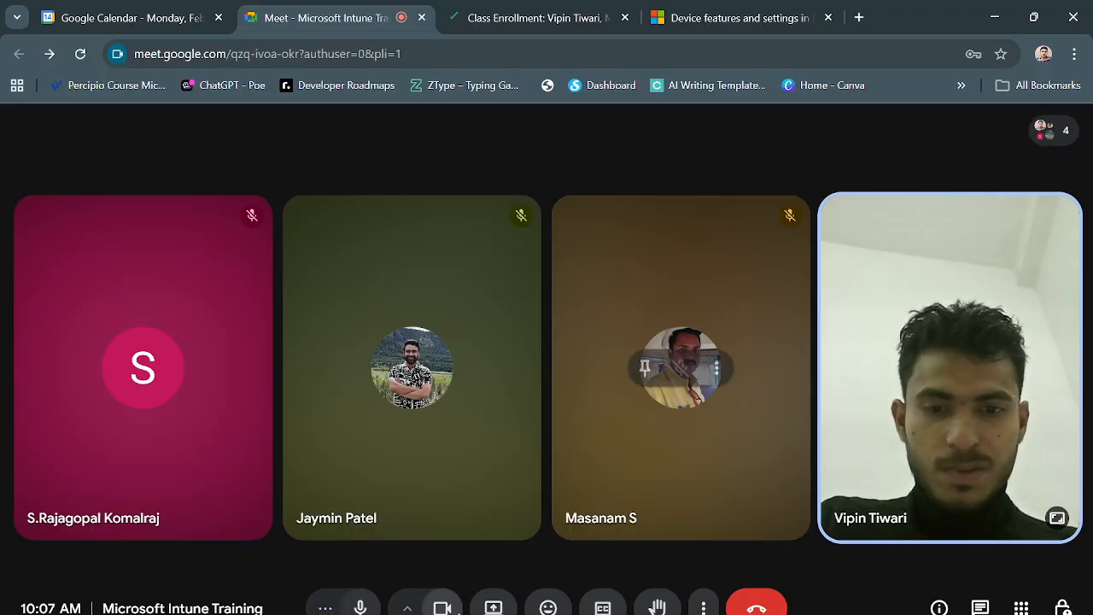
pyautogui.click(494, 607)
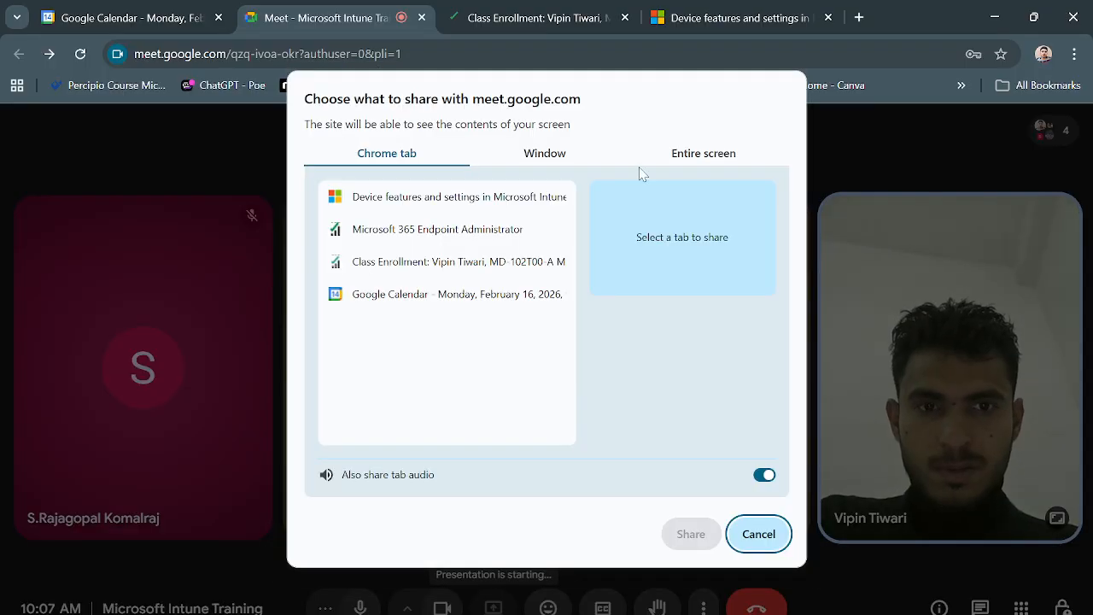
pyautogui.click(683, 155)
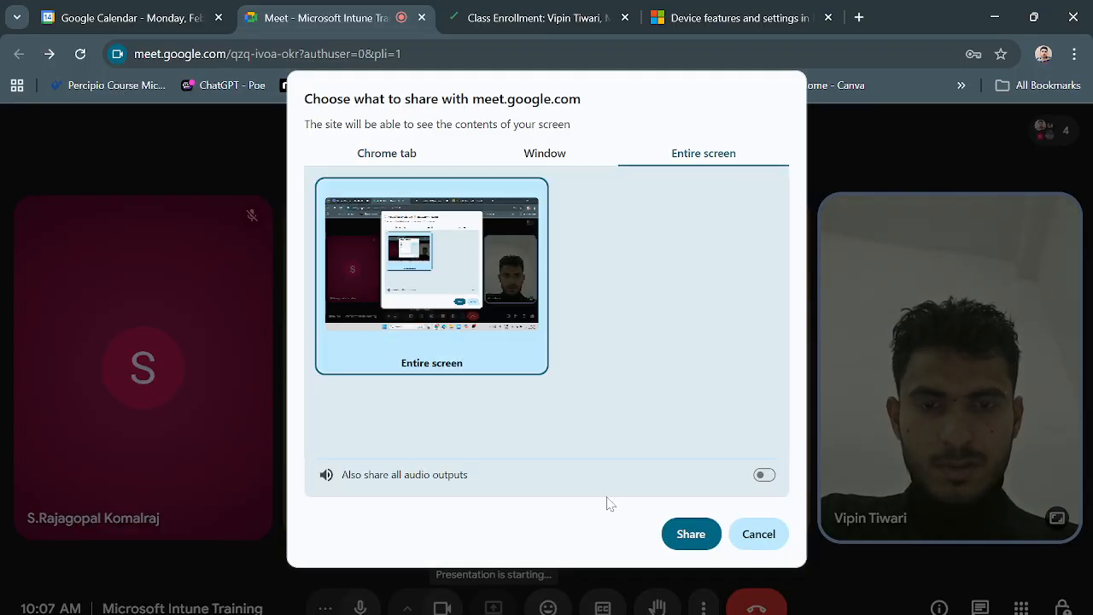
pyautogui.click(691, 535)
pyautogui.click(679, 12)
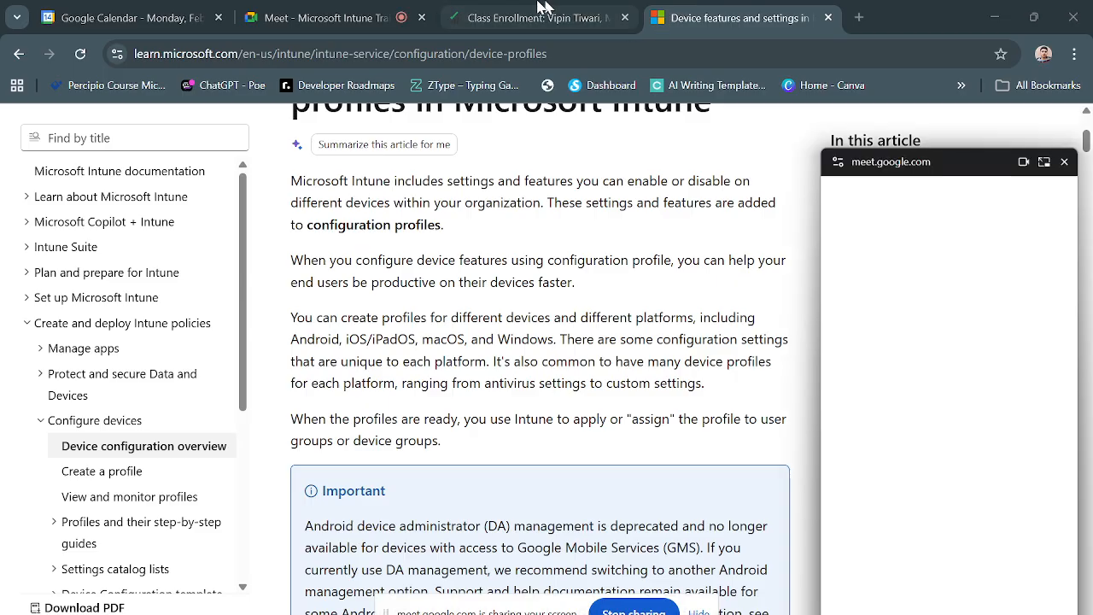
pyautogui.click(367, 11)
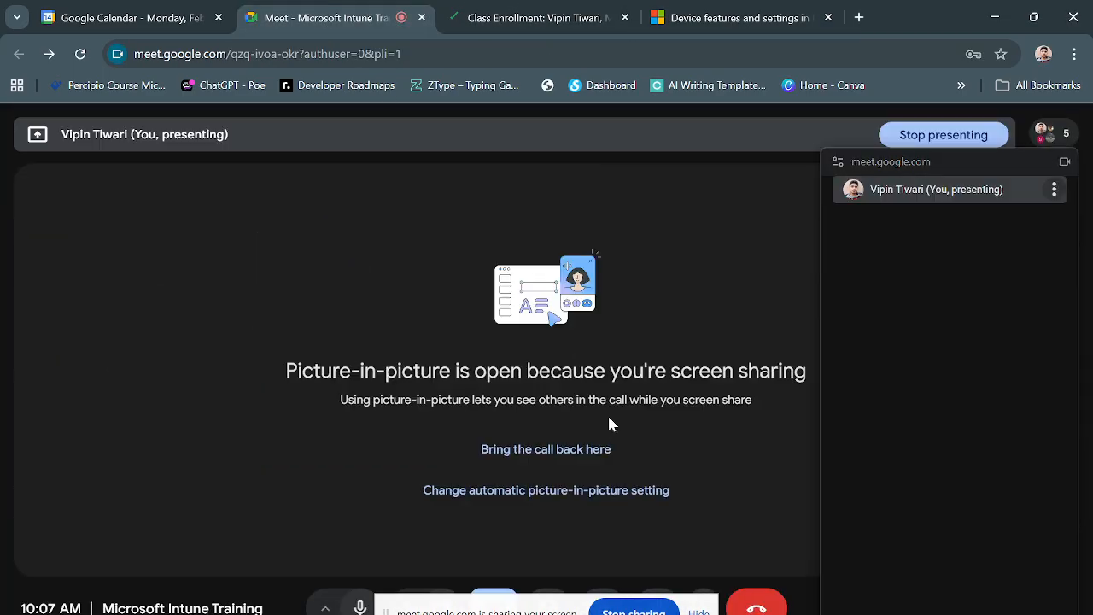
pyautogui.click(1063, 161)
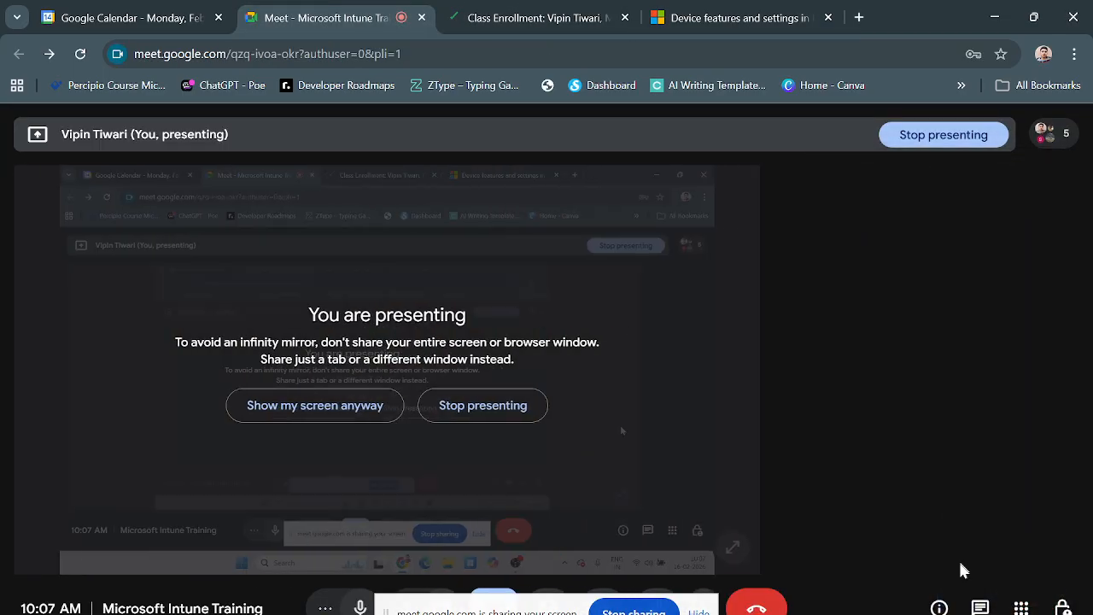
# - Check the meeting's chat and the list of people in the call, closing each view again
pyautogui.click(980, 606)
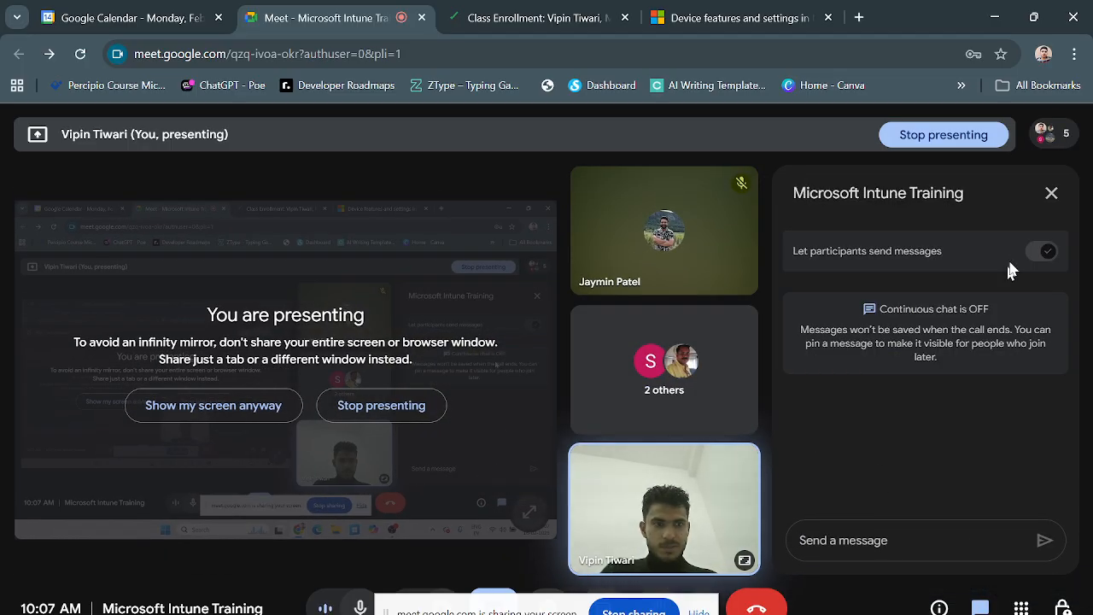
pyautogui.click(1053, 194)
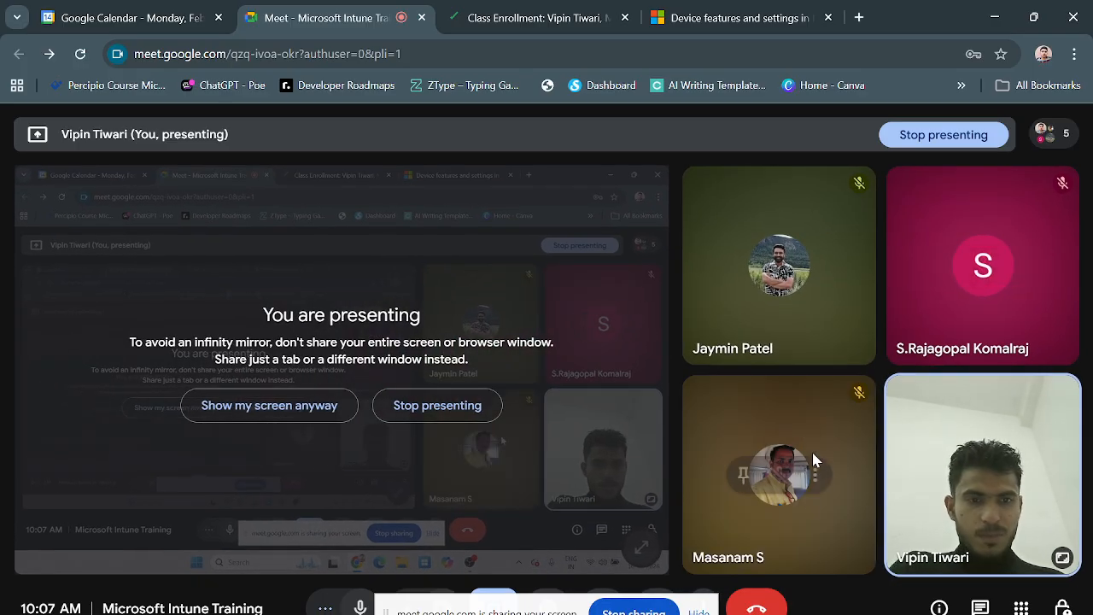
pyautogui.click(1054, 134)
pyautogui.scroll(-1, 938, 482)
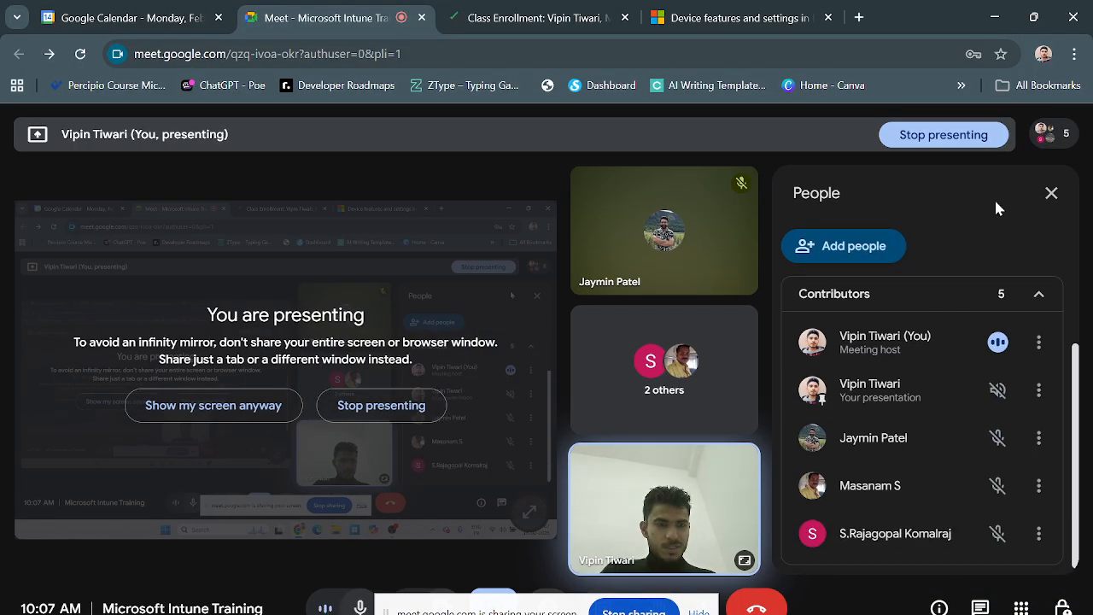
pyautogui.click(1051, 134)
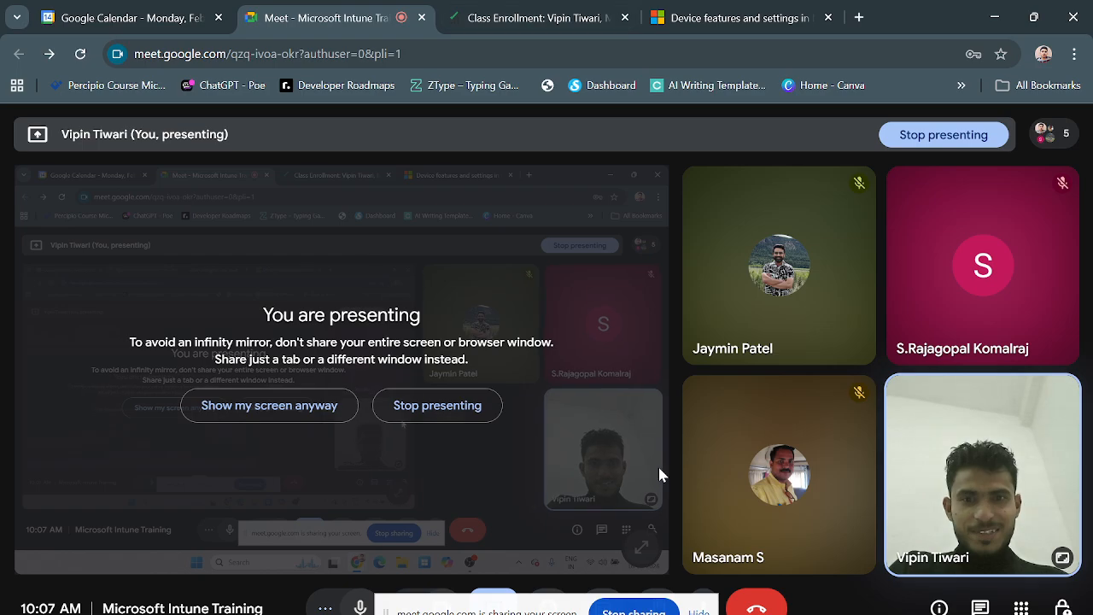
# - Return to the device profiles article and read its introduction, highlighting the term "configuration profiles"
pyautogui.click(734, 17)
pyautogui.scroll(3, 543, 461)
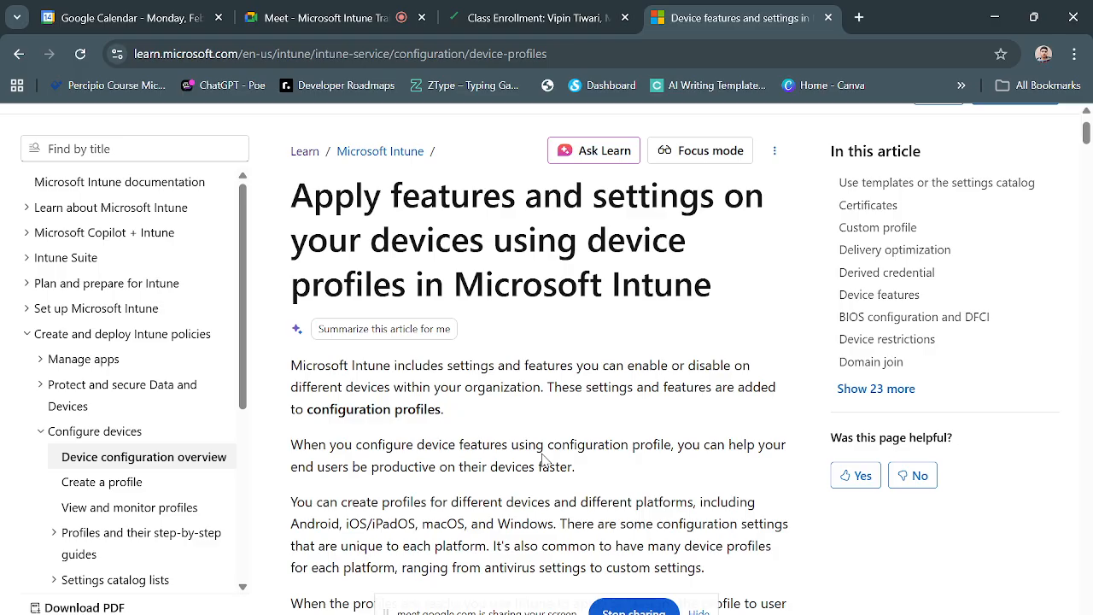
pyautogui.scroll(-1, 543, 461)
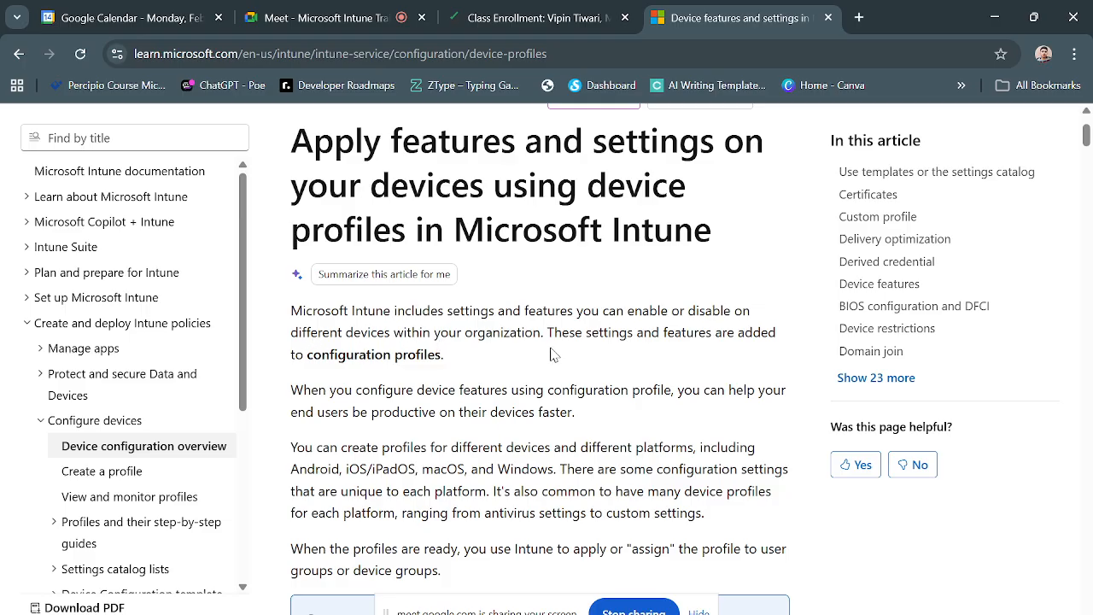
pyautogui.scroll(-1, 603, 350)
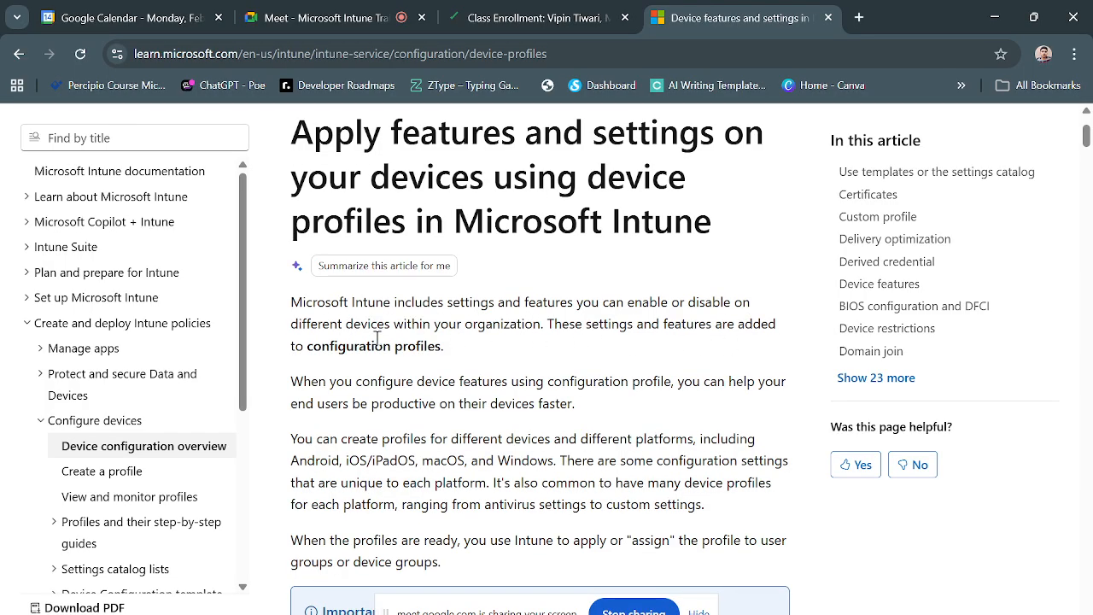
pyautogui.moveTo(314, 350); pyautogui.dragTo(439, 362)
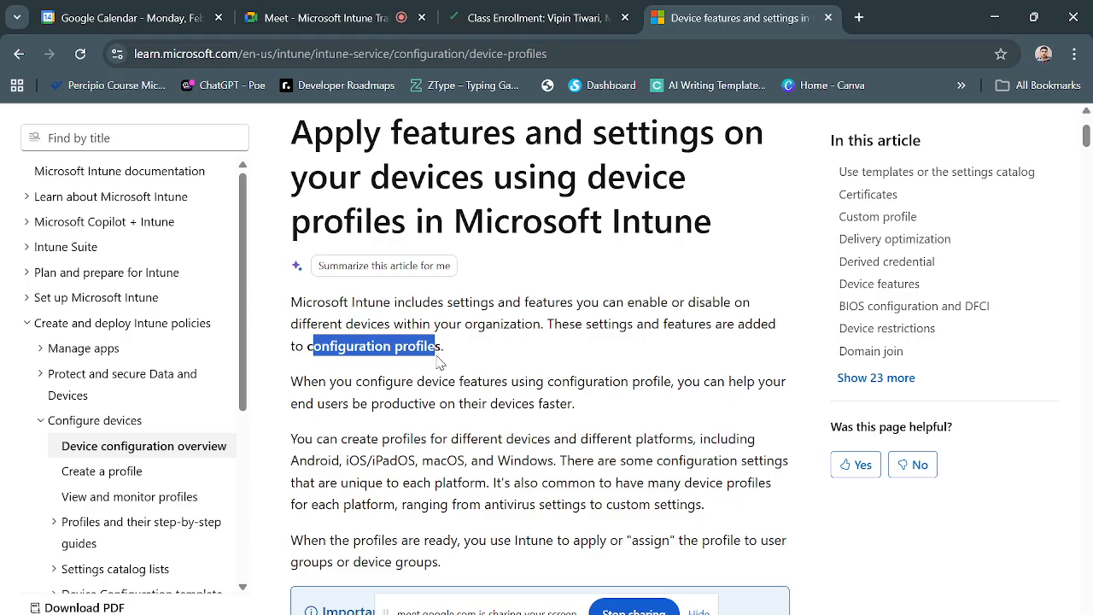
pyautogui.click(438, 362)
pyautogui.scroll(-2, 425, 388)
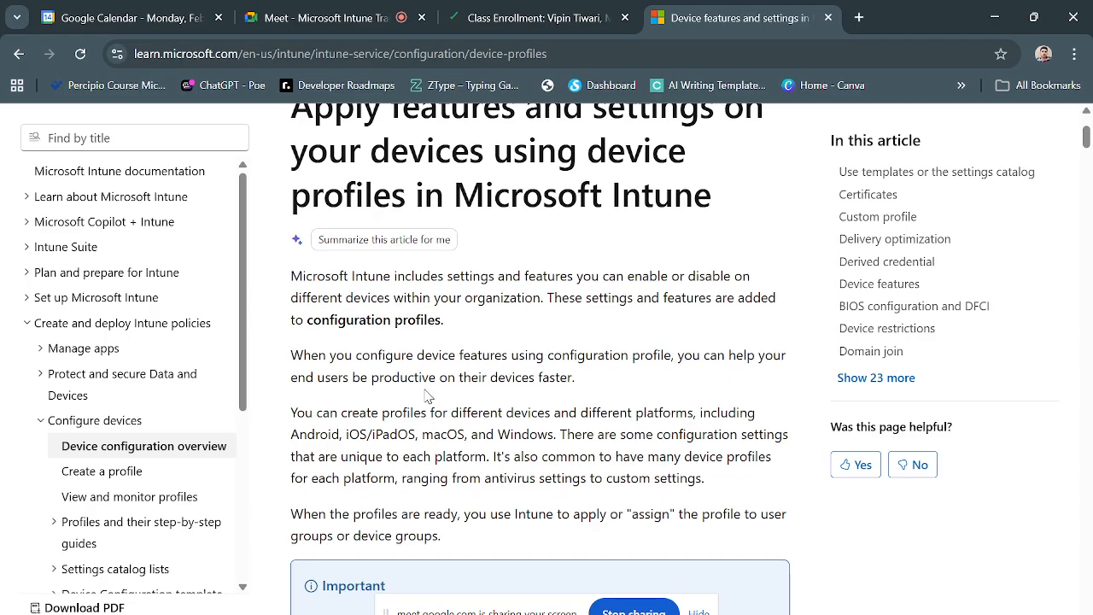
pyautogui.scroll(1, 570, 421)
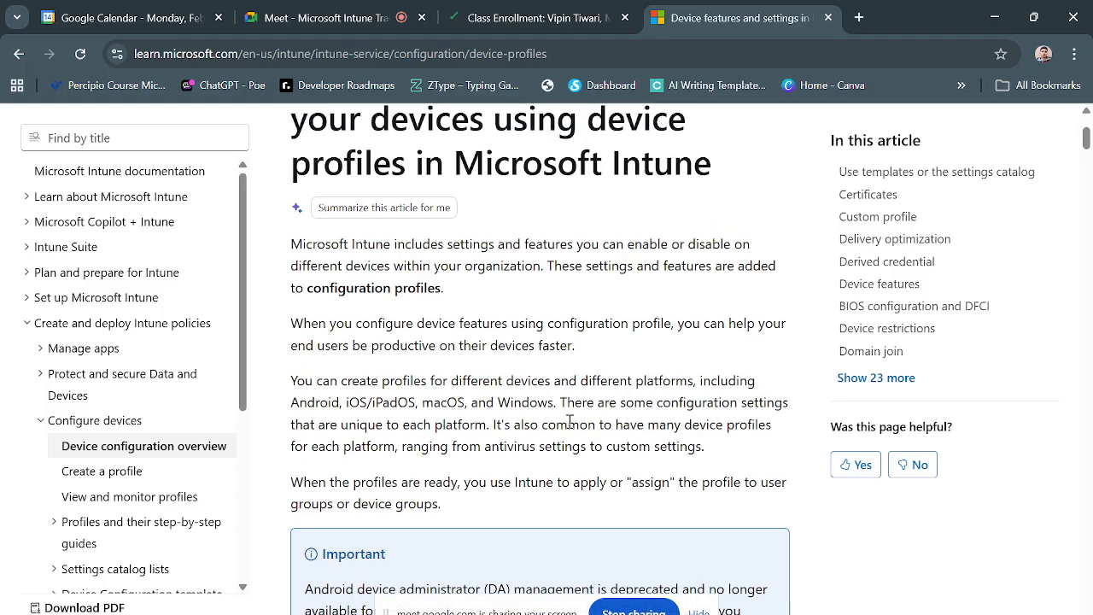
pyautogui.scroll(1, 523, 470)
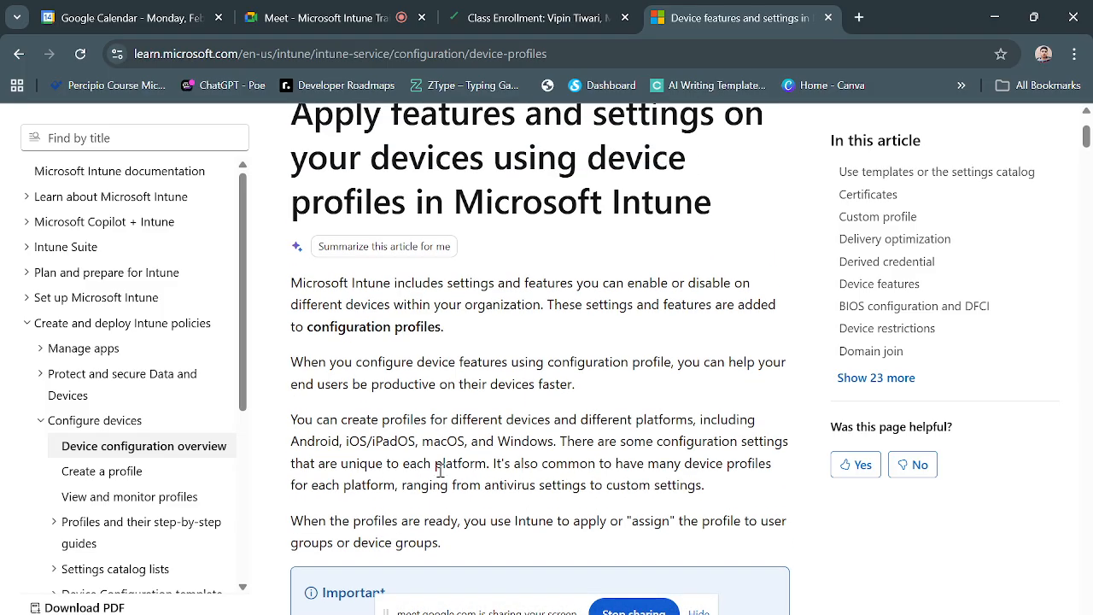
pyautogui.scroll(-2, 439, 472)
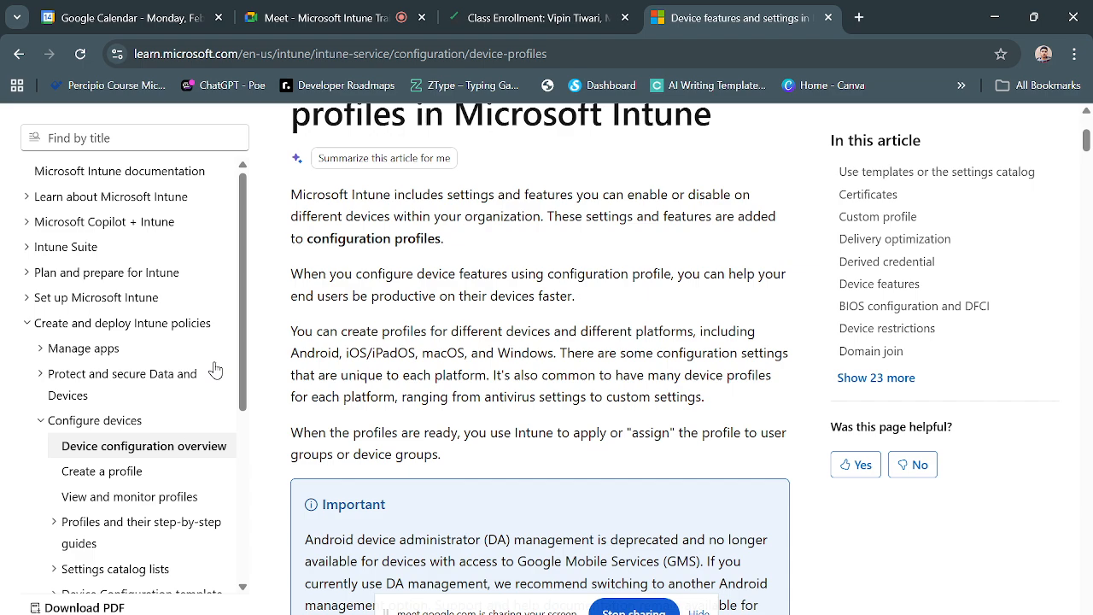
# - Highlight the supported platforms and the sentence on settings unique to each platform, and read on through the Important note
pyautogui.moveTo(291, 352); pyautogui.dragTo(553, 350)
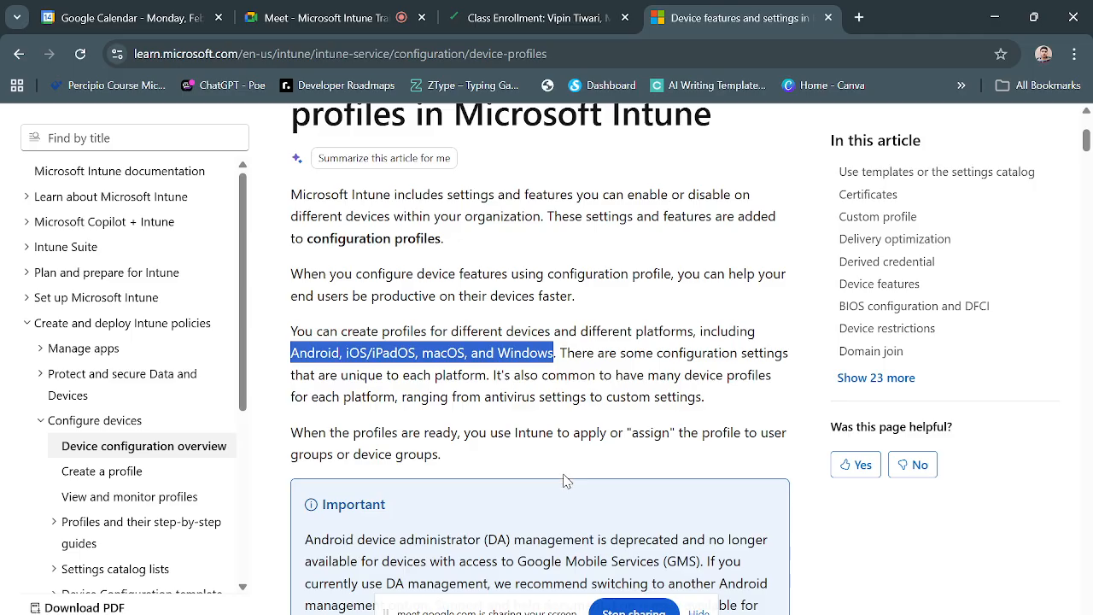
pyautogui.scroll(-1, 563, 481)
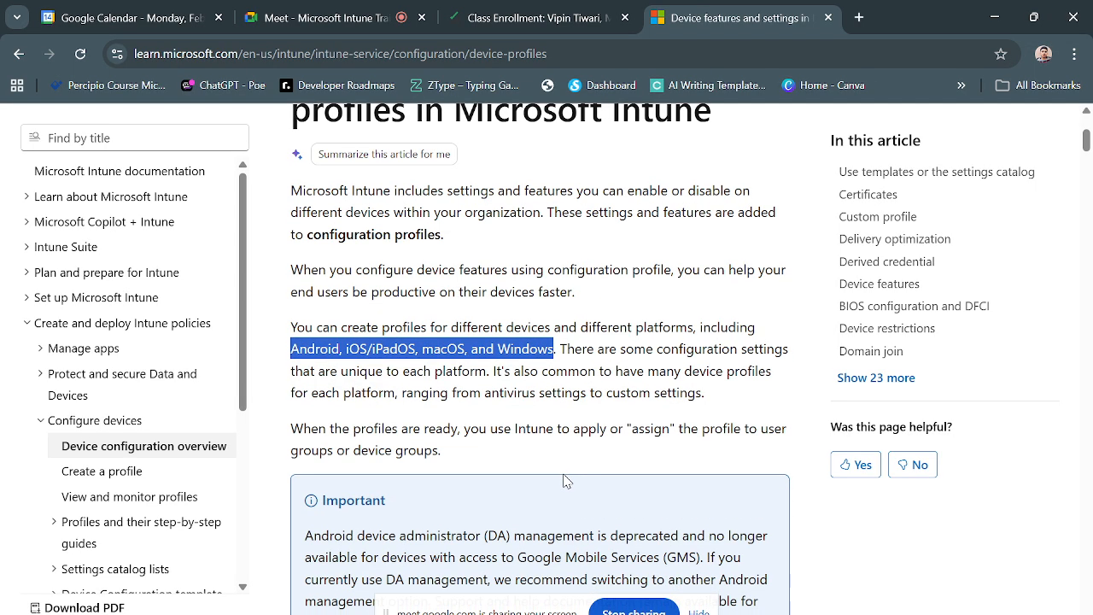
pyautogui.scroll(-1, 508, 455)
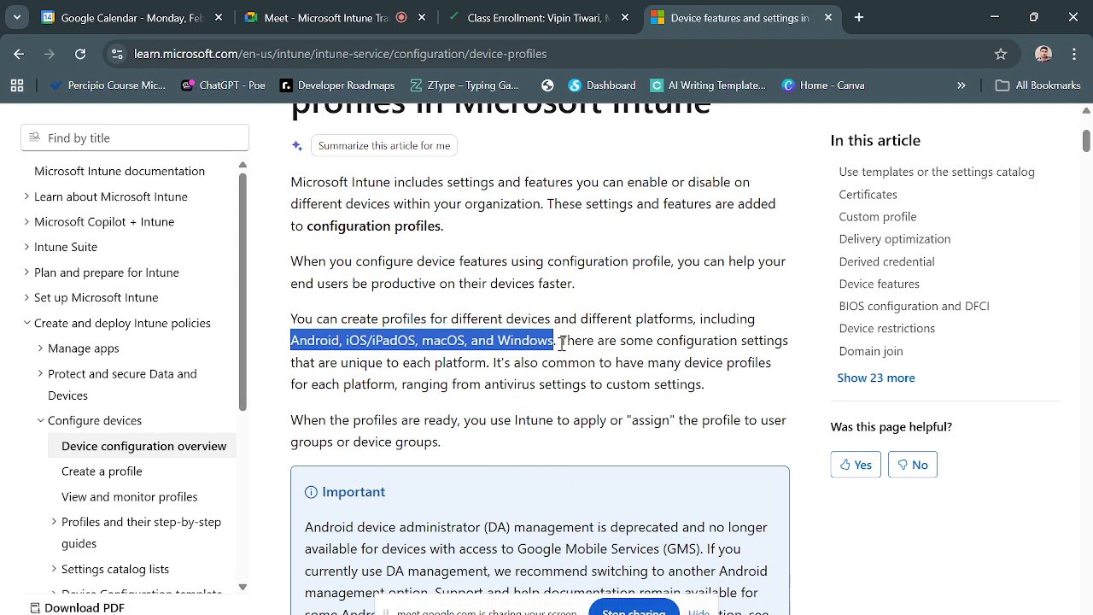
pyautogui.moveTo(561, 341); pyautogui.dragTo(488, 362)
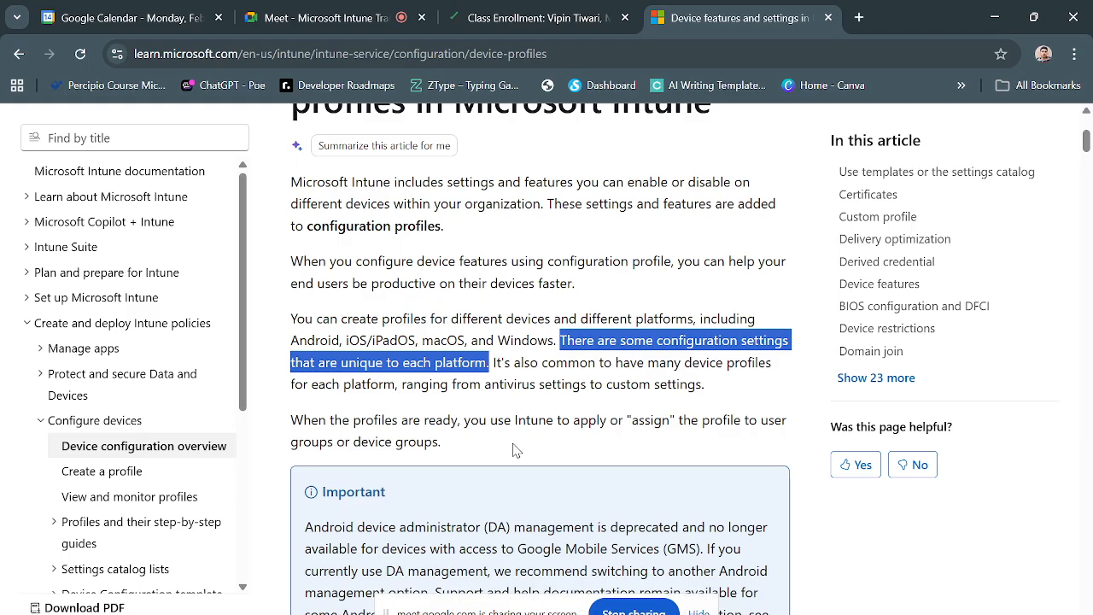
pyautogui.click(539, 458)
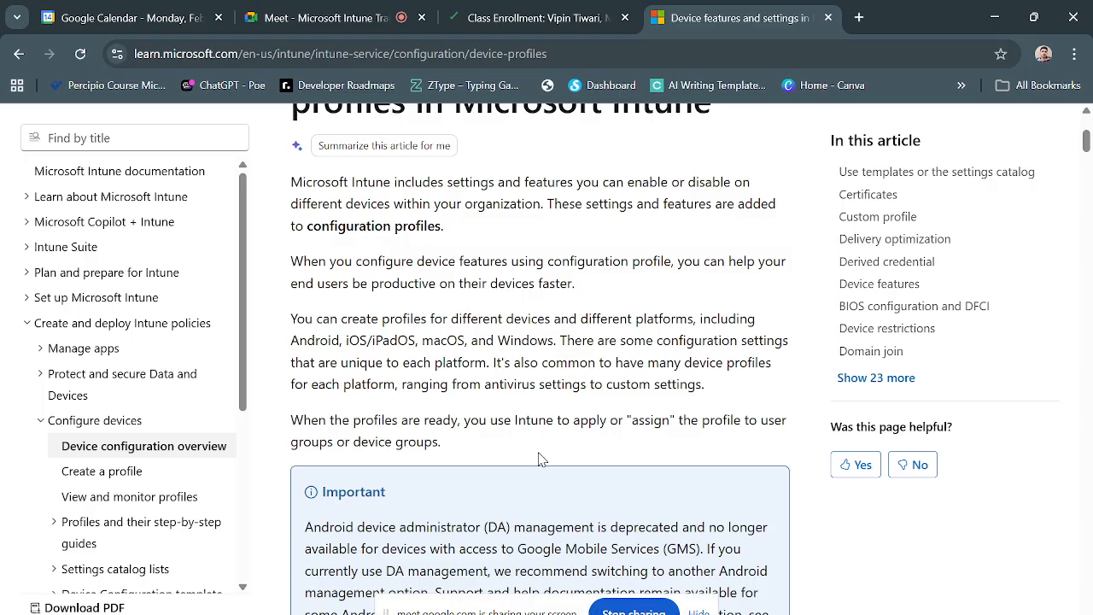
pyautogui.scroll(-1, 538, 458)
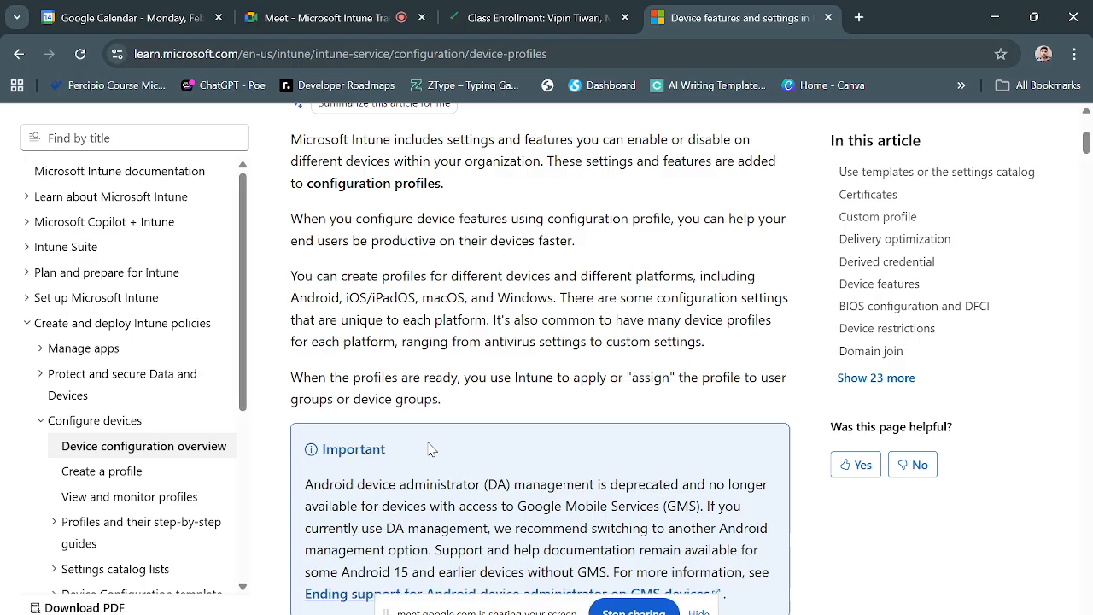
pyautogui.scroll(-1, 483, 457)
pyautogui.scroll(-1, 458, 495)
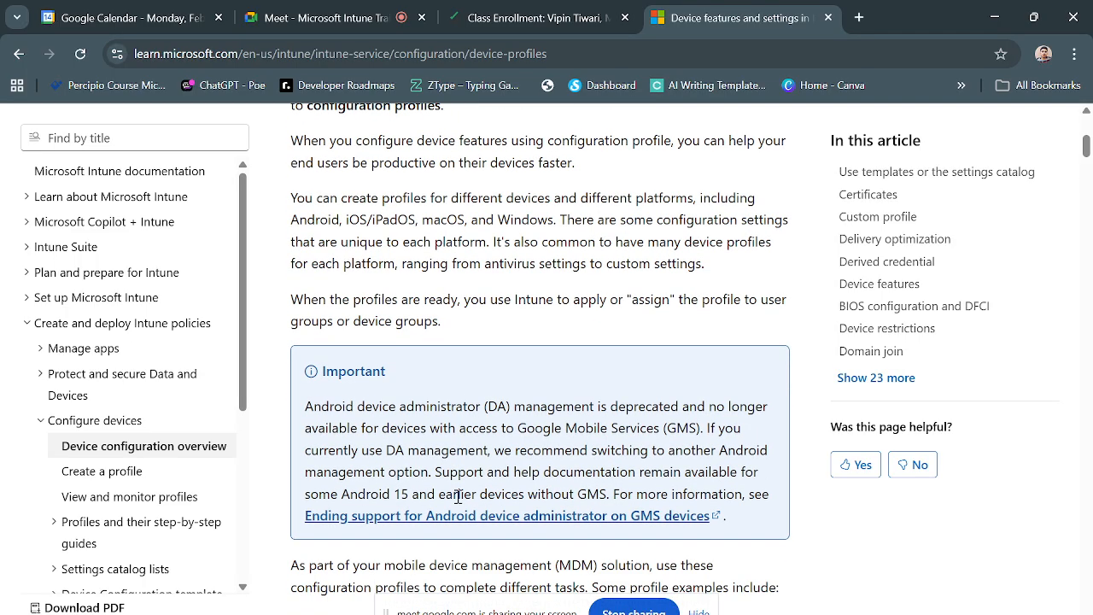
pyautogui.scroll(-2, 505, 563)
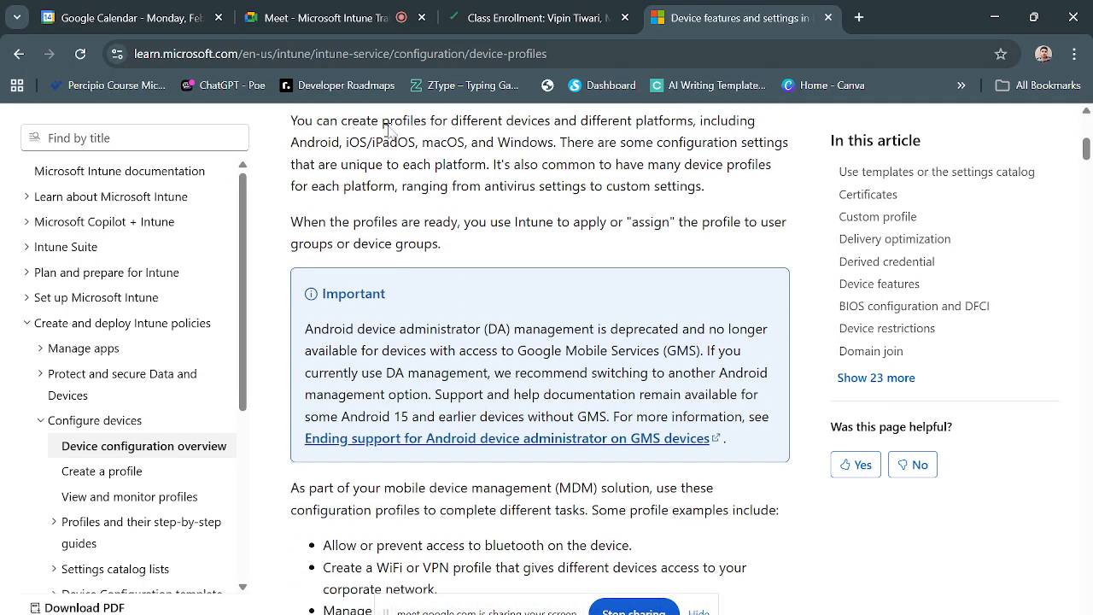
# - Copy the article's web address, send it to the participants in the Meet chat and close the chat
pyautogui.click(580, 54)
pyautogui.hotkey('ctrl', 'c')
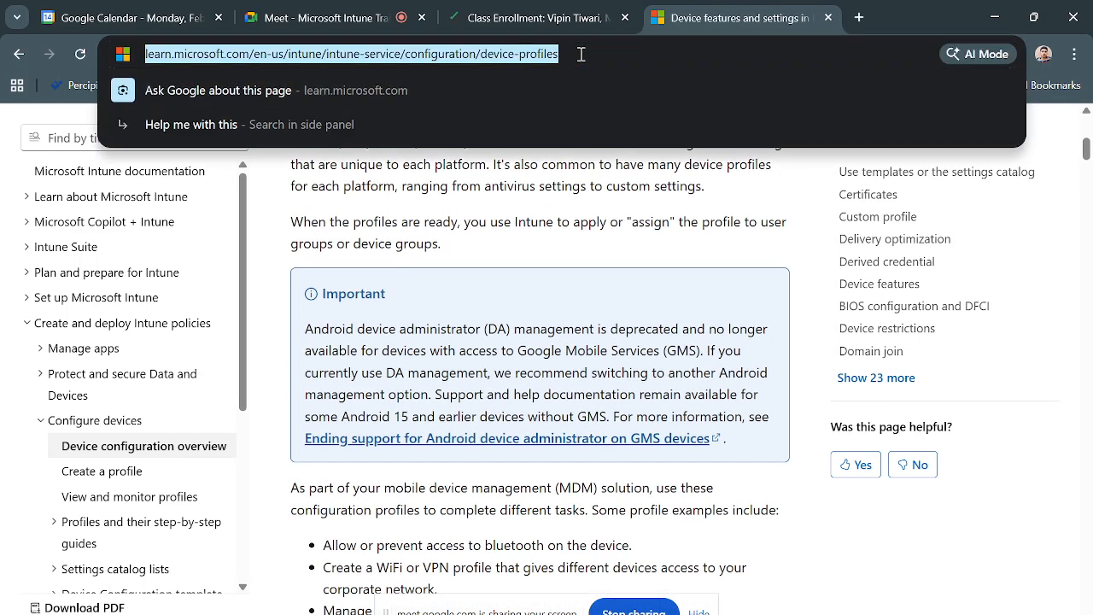
pyautogui.click(314, 17)
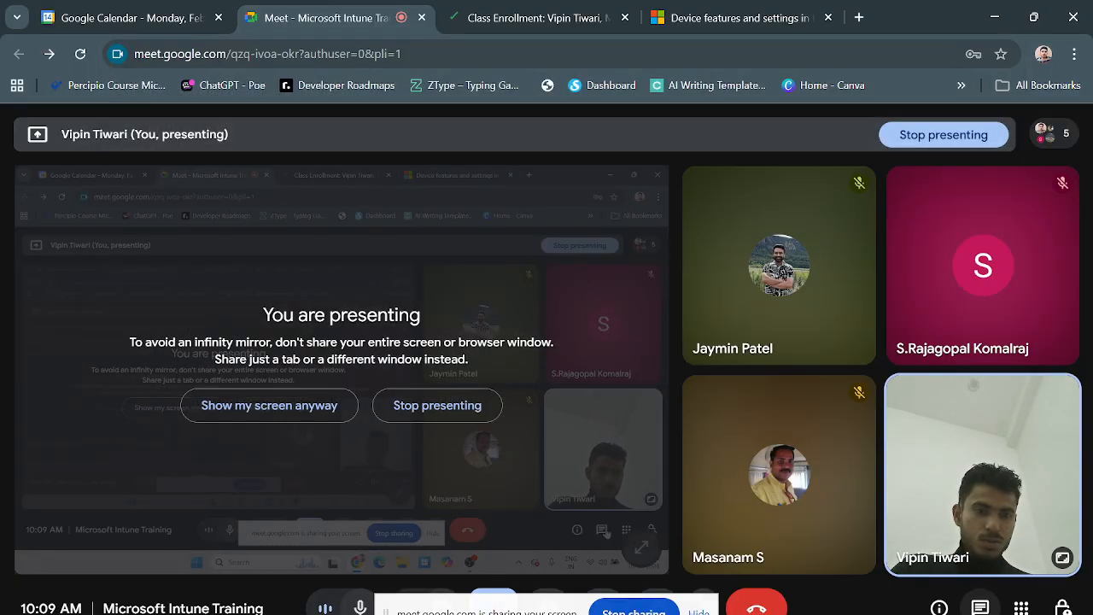
pyautogui.click(980, 607)
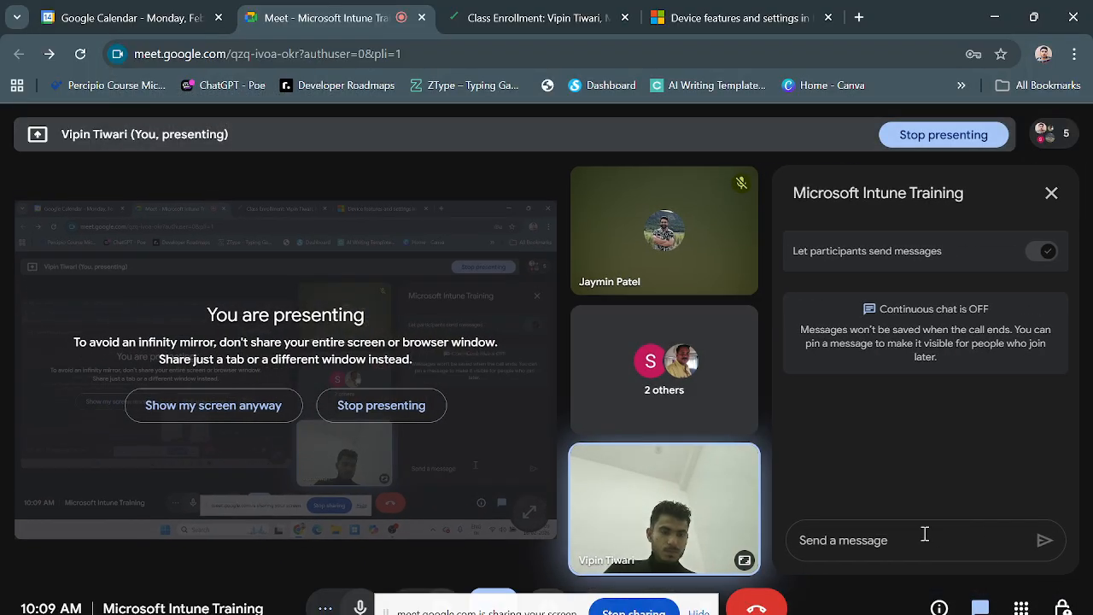
pyautogui.hotkey('ctrl', 'v')
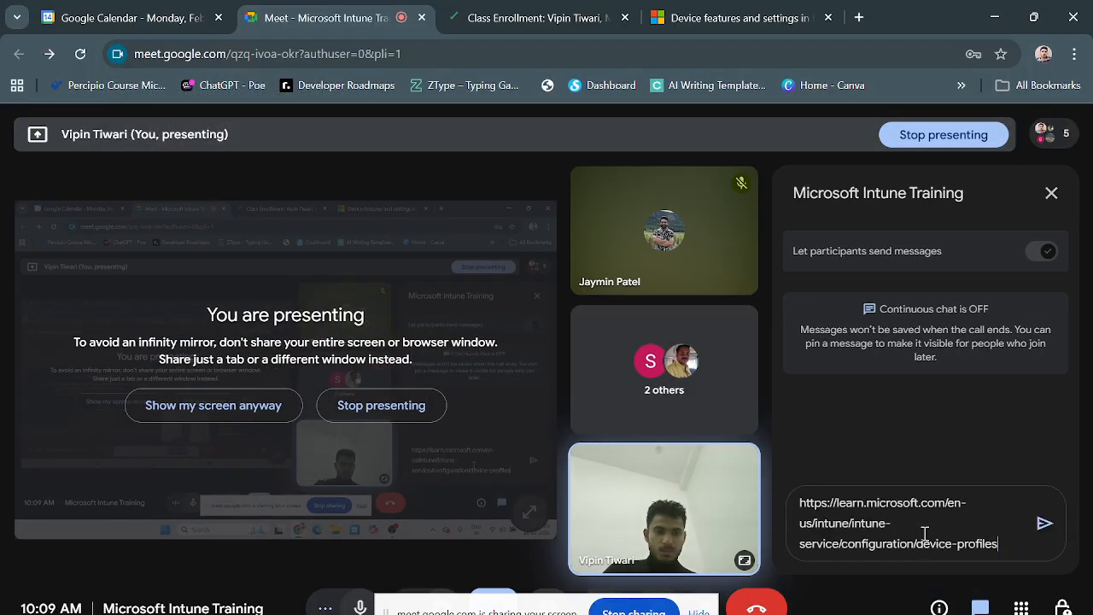
pyautogui.click(1043, 524)
pyautogui.click(1051, 193)
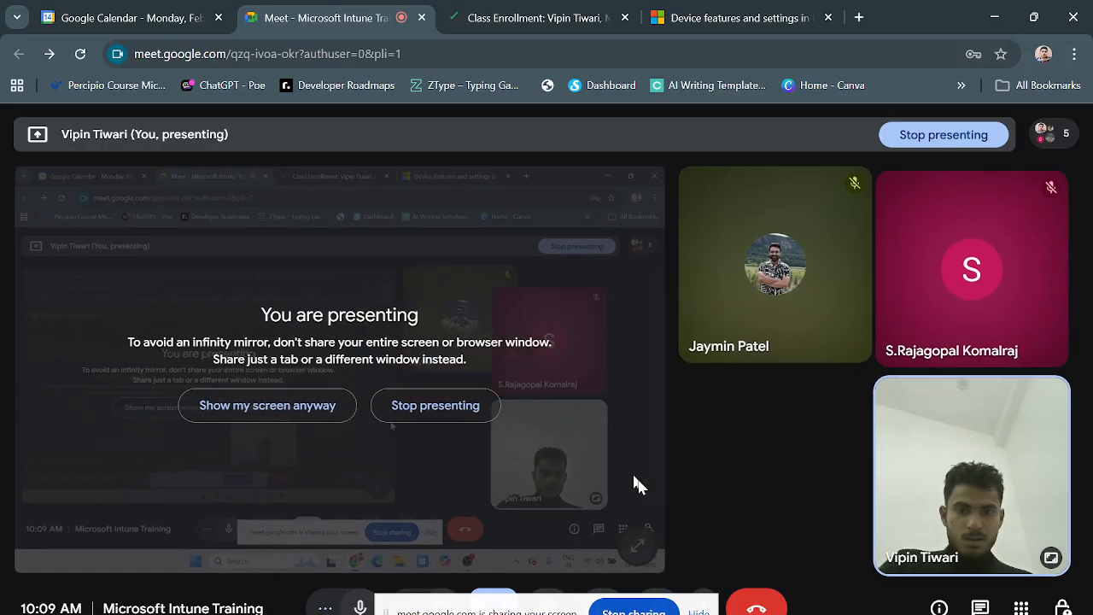
# - Return to the article and read the configuration profile examples down to the co-management tip
pyautogui.click(696, 10)
pyautogui.scroll(1, 534, 420)
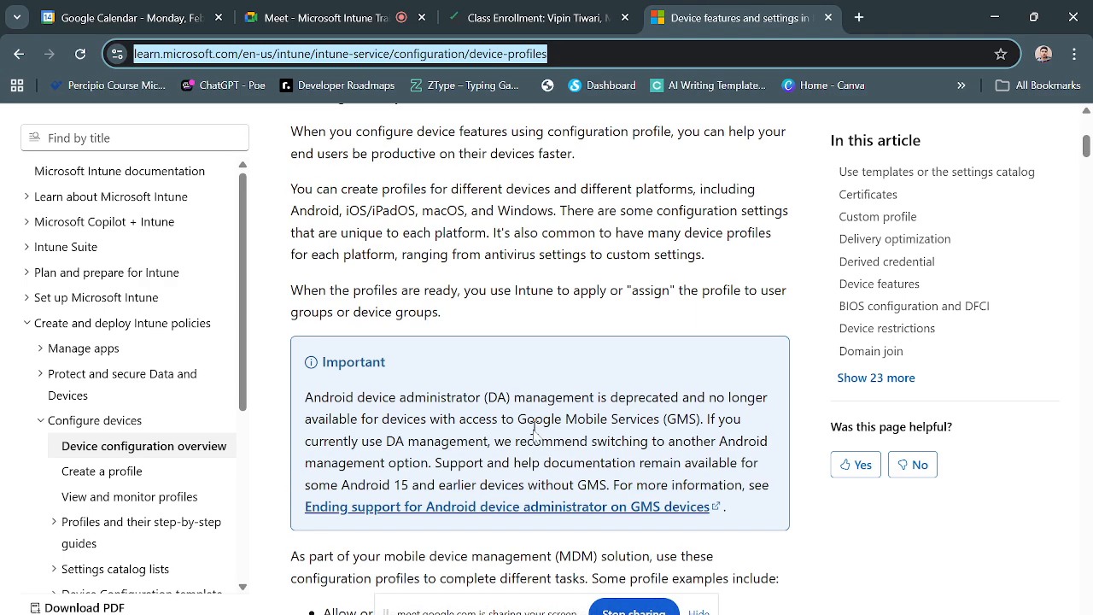
pyautogui.scroll(-1, 538, 461)
pyautogui.scroll(-2, 562, 508)
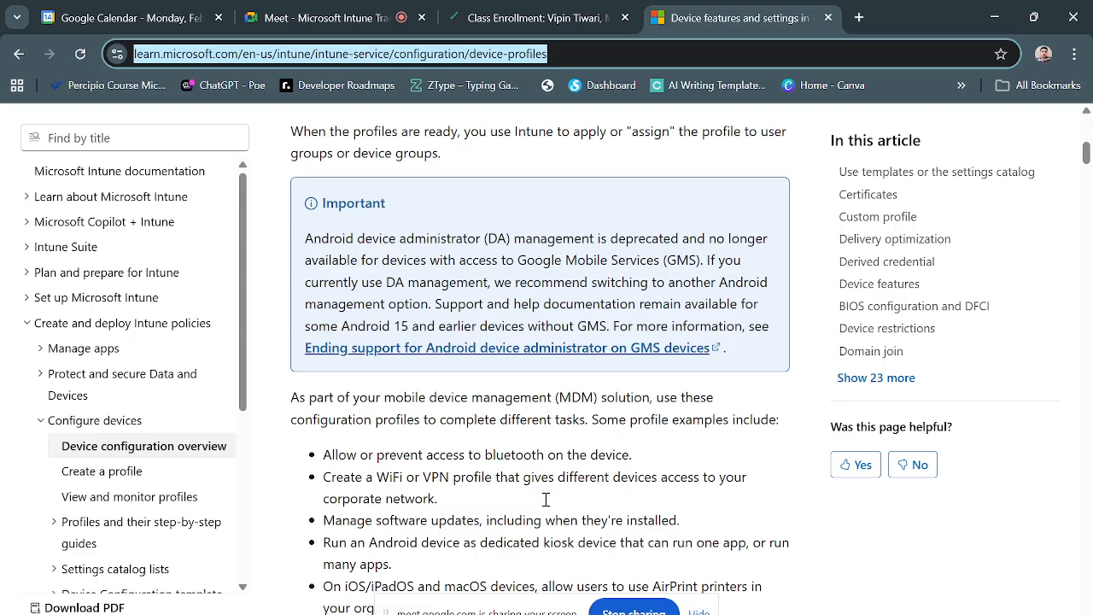
pyautogui.scroll(-3, 546, 500)
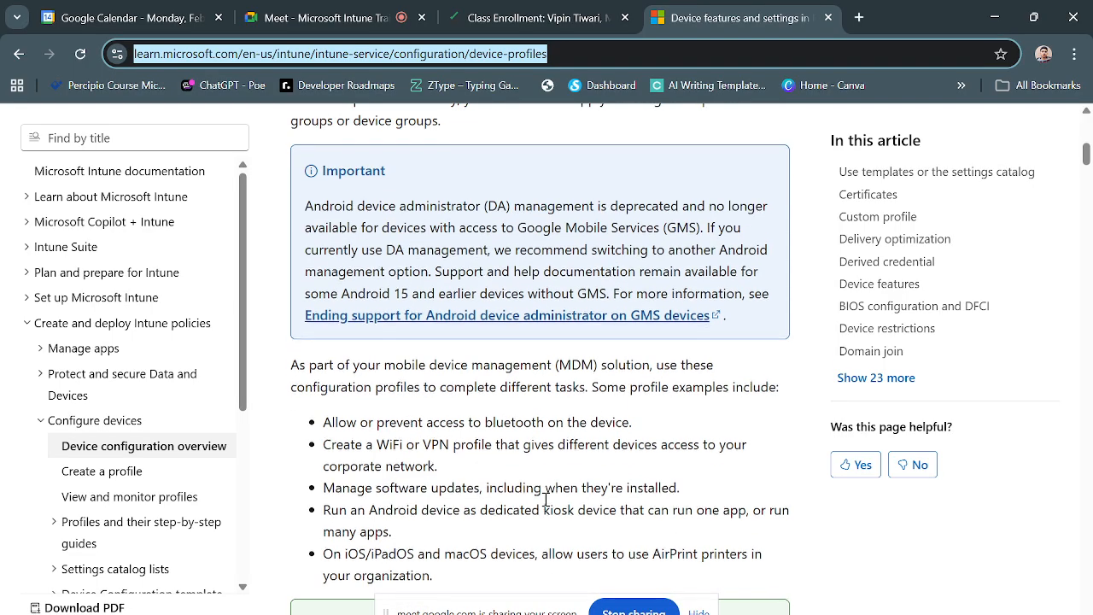
pyautogui.scroll(-1, 545, 500)
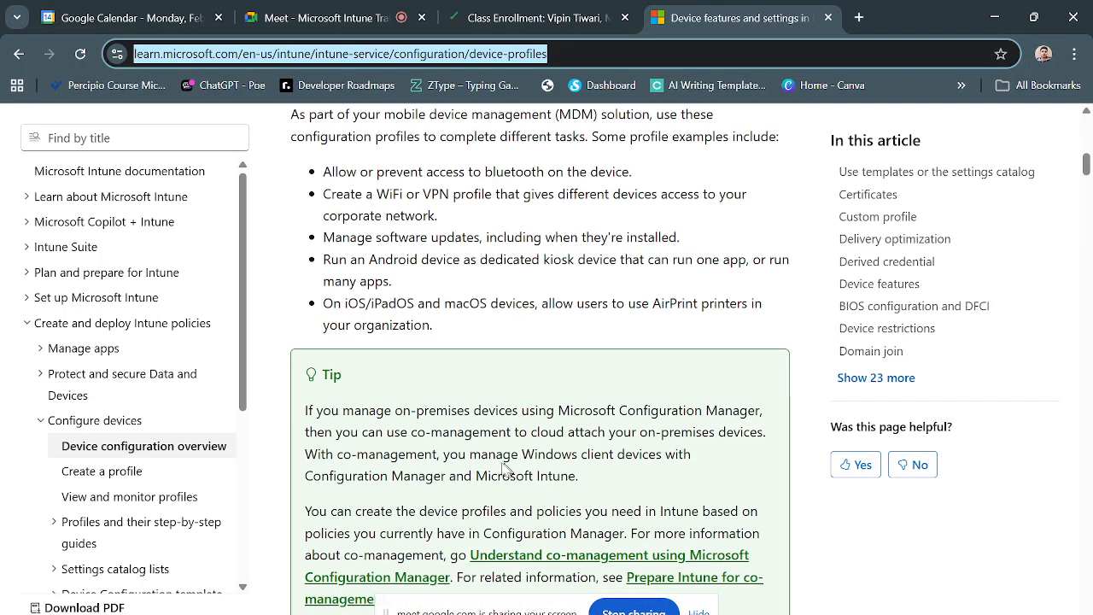
# - Highlight the co-management tip's opening lines and the term "Microsoft Configuration Manager", and read on to the end of the tip
pyautogui.scroll(1, 504, 463)
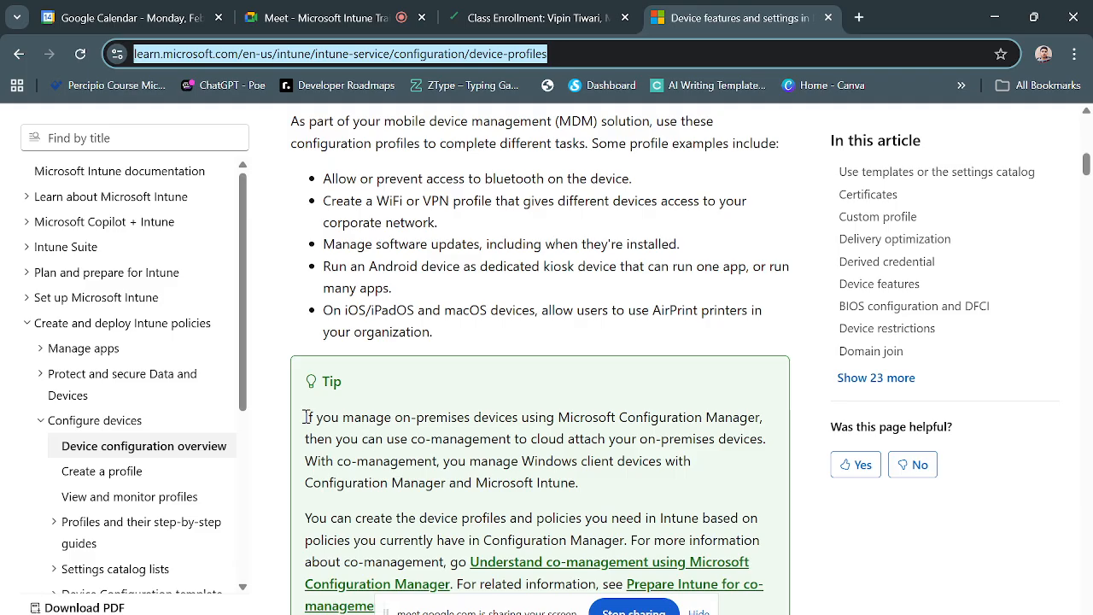
pyautogui.moveTo(309, 416); pyautogui.dragTo(562, 438)
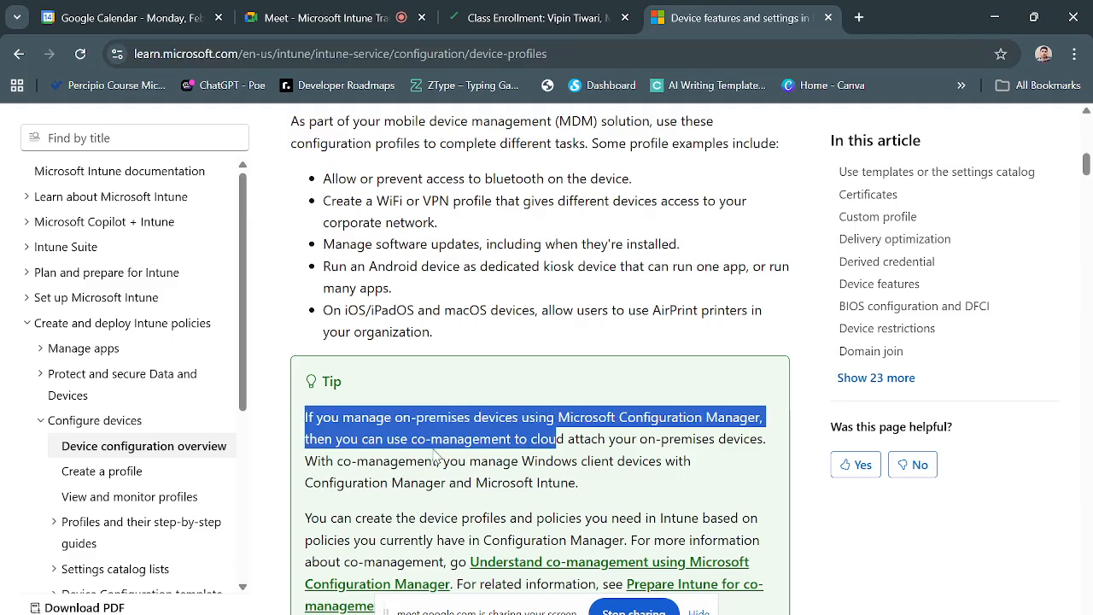
pyautogui.click(437, 452)
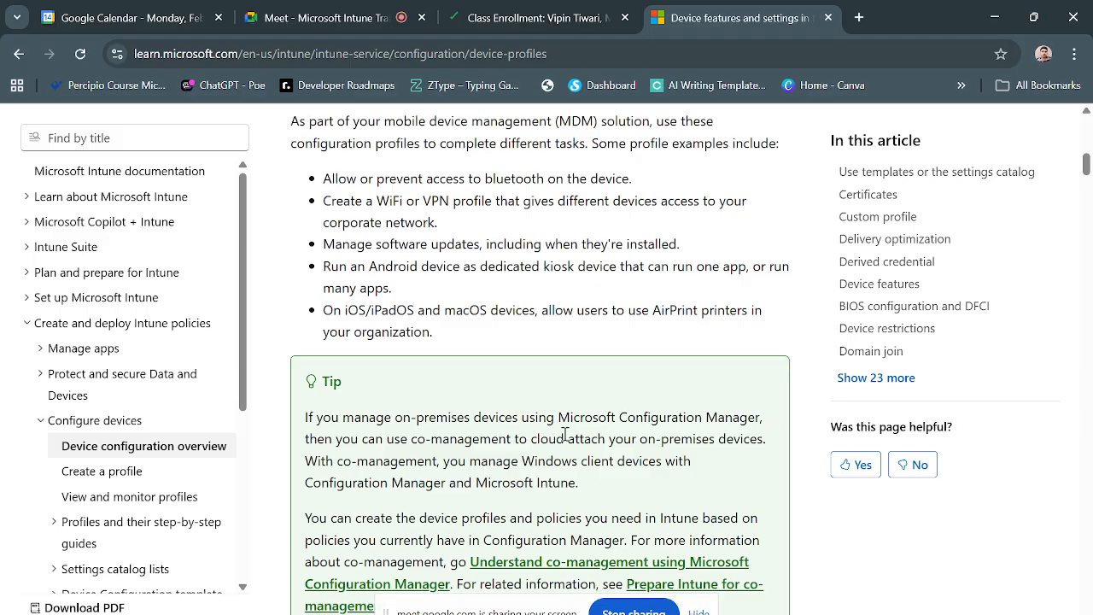
pyautogui.moveTo(557, 418); pyautogui.dragTo(761, 418)
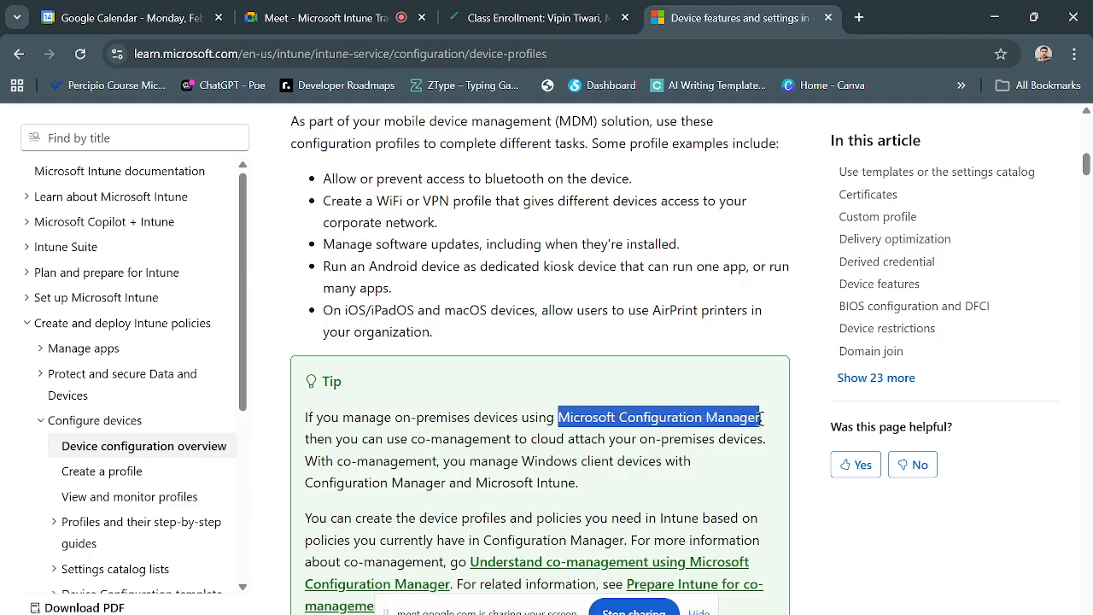
pyautogui.click(683, 437)
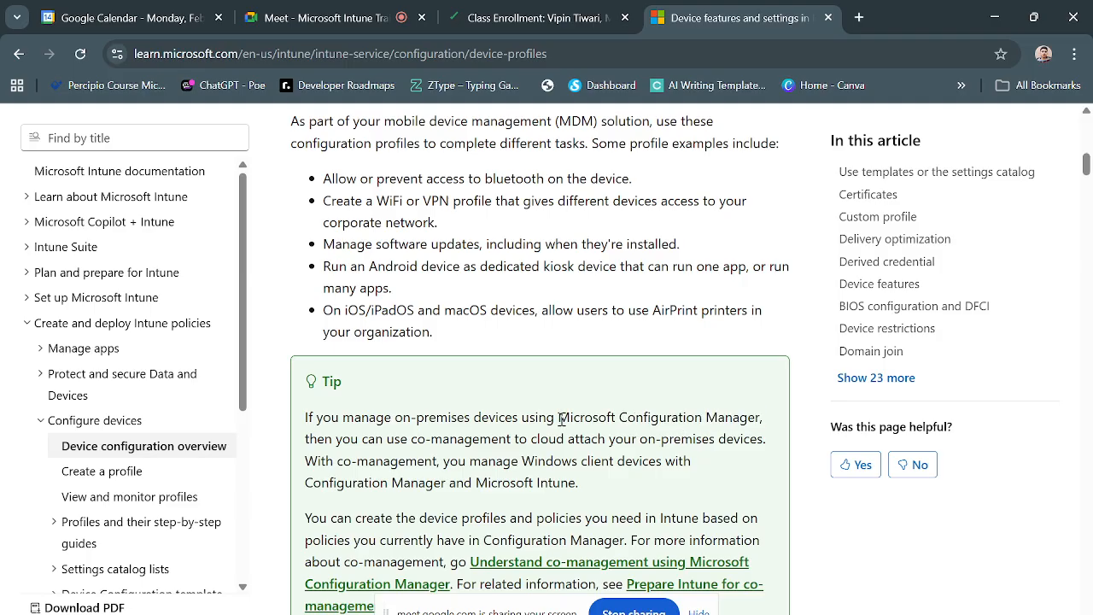
pyautogui.moveTo(558, 419); pyautogui.dragTo(766, 429)
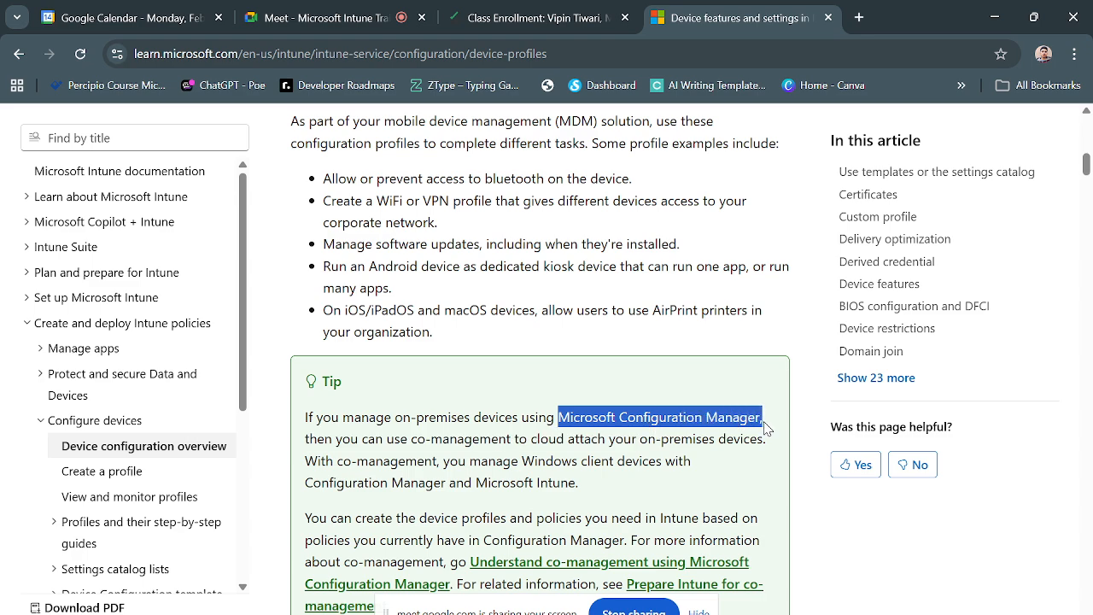
pyautogui.click(705, 434)
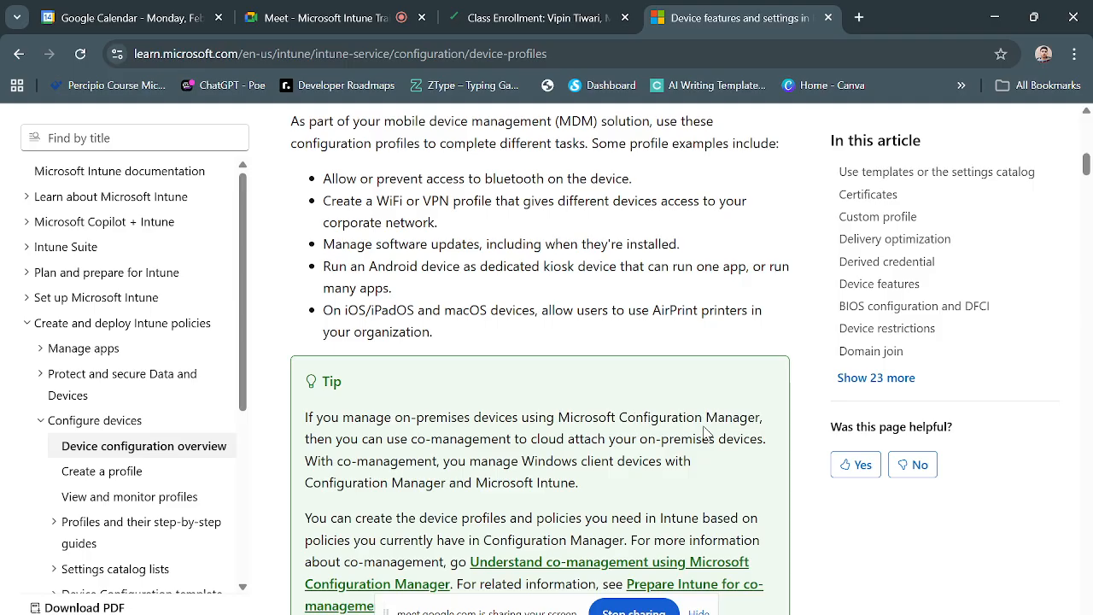
pyautogui.scroll(-1, 639, 424)
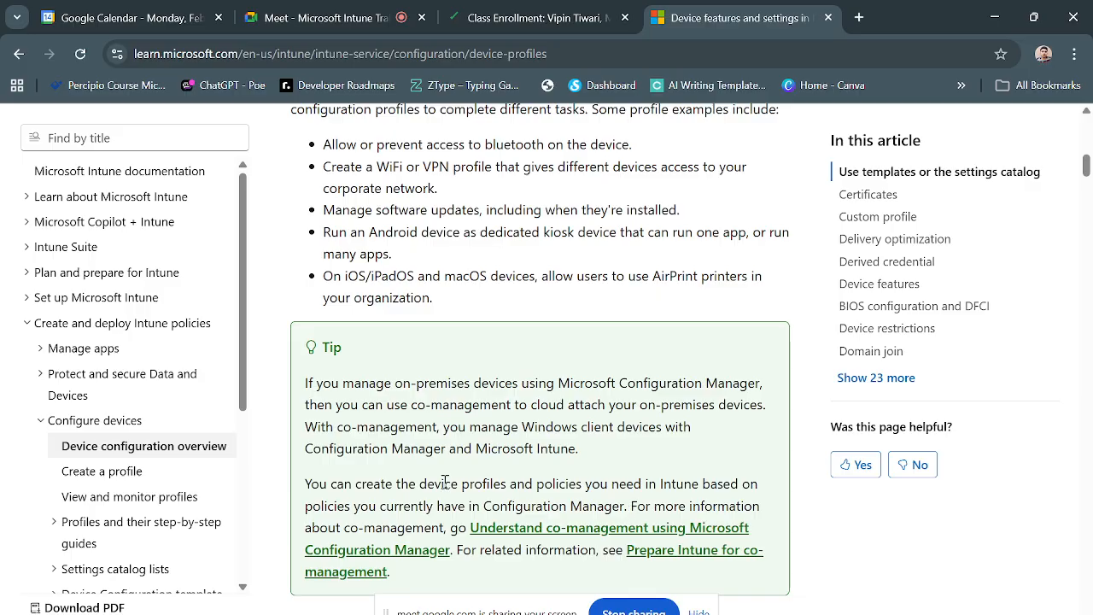
pyautogui.scroll(-1, 444, 483)
pyautogui.scroll(-2, 455, 540)
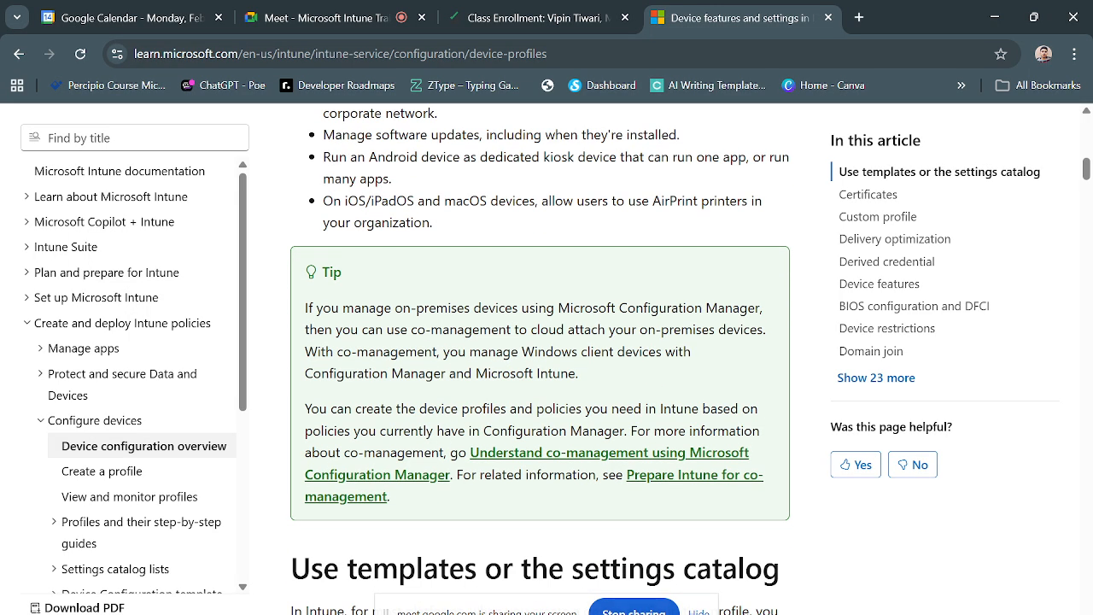
# - Switch to Paint and sketch a server tower at the canvas's upper right, with several crosswise lines and a small circle on its front
pyautogui.press('super')
pyautogui.write('pai')
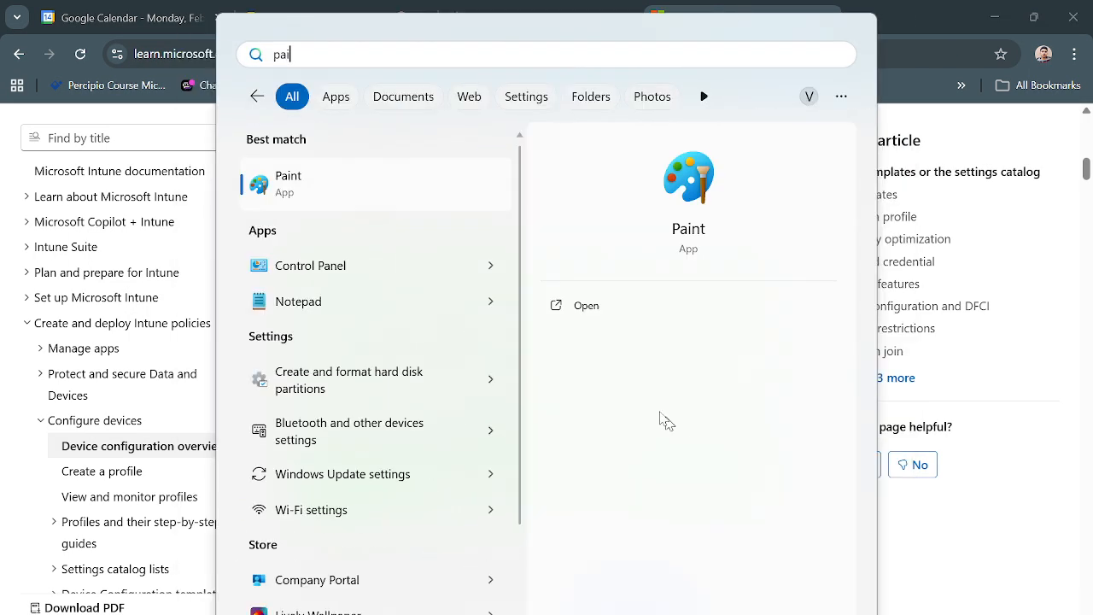
pyautogui.press('Return')
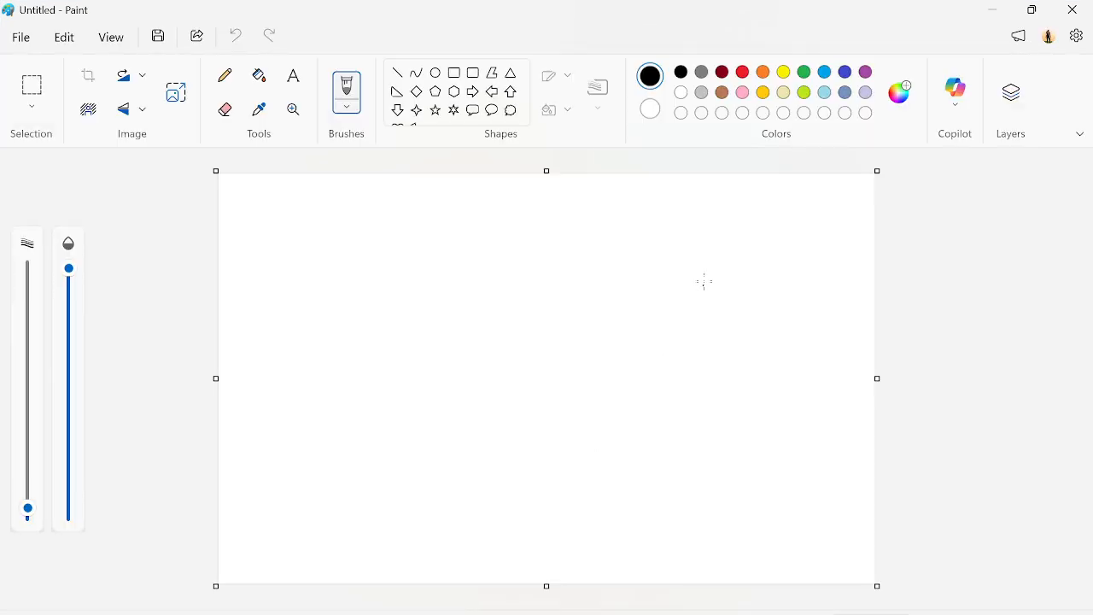
pyautogui.moveTo(665, 215)
pyautogui.mouseDown()
pyautogui.moveTo(669, 373)
pyautogui.moveTo(790, 313)
pyautogui.moveTo(768, 190)
pyautogui.moveTo(665, 215)
pyautogui.moveTo(768, 218)
pyautogui.mouseUp()
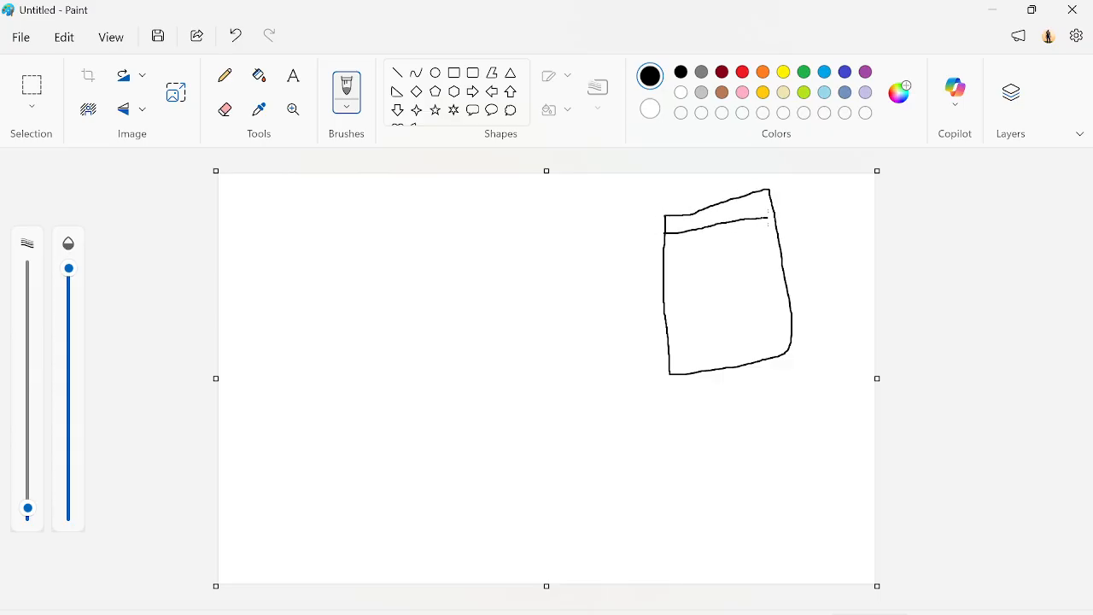
pyautogui.moveTo(666, 258); pyautogui.dragTo(778, 247)
pyautogui.moveTo(674, 322); pyautogui.dragTo(780, 310)
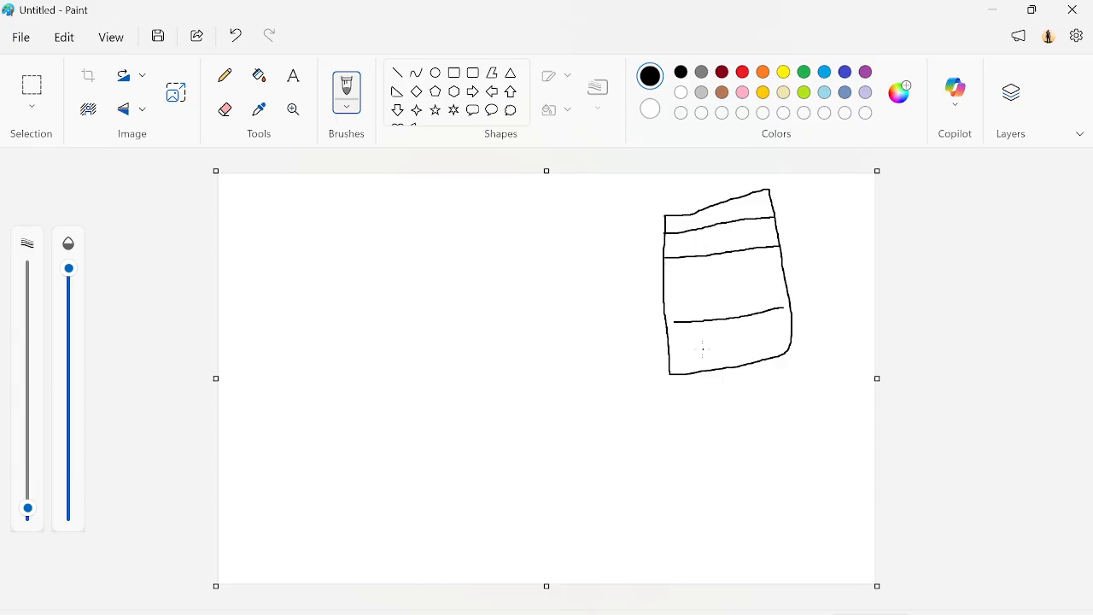
pyautogui.moveTo(698, 349); pyautogui.dragTo(747, 341)
pyautogui.moveTo(725, 278)
pyautogui.mouseDown()
pyautogui.moveTo(714, 284)
pyautogui.moveTo(730, 301)
pyautogui.moveTo(732, 279)
pyautogui.mouseUp()
# - Draw a cloud at the canvas's upper left and handwrite "INTUNE" inside it
pyautogui.moveTo(264, 340)
pyautogui.mouseDown()
pyautogui.moveTo(478, 330)
pyautogui.moveTo(509, 288)
pyautogui.moveTo(397, 191)
pyautogui.moveTo(360, 210)
pyautogui.moveTo(352, 237)
pyautogui.moveTo(290, 213)
pyautogui.moveTo(255, 247)
pyautogui.moveTo(253, 286)
pyautogui.mouseUp()
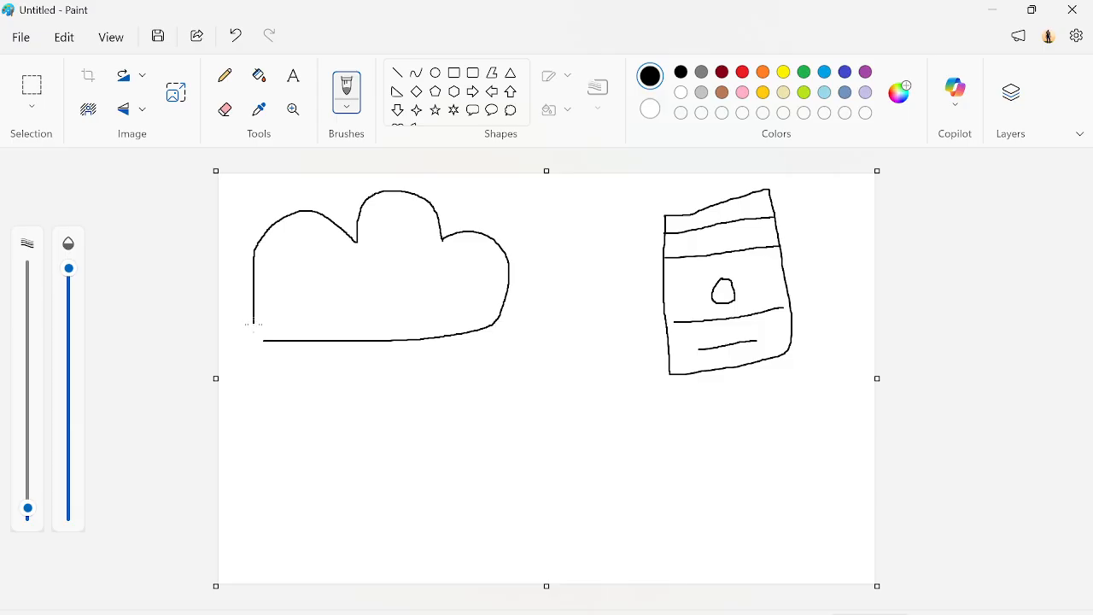
pyautogui.moveTo(254, 325); pyautogui.dragTo(272, 345)
pyautogui.moveTo(305, 274); pyautogui.dragTo(303, 303)
pyautogui.moveTo(293, 304)
pyautogui.mouseDown()
pyautogui.moveTo(309, 304)
pyautogui.moveTo(331, 270)
pyautogui.moveTo(355, 305)
pyautogui.moveTo(358, 274)
pyautogui.moveTo(378, 316)
pyautogui.mouseUp()
pyautogui.moveTo(373, 277)
pyautogui.mouseDown()
pyautogui.moveTo(413, 273)
pyautogui.moveTo(429, 317)
pyautogui.moveTo(433, 287)
pyautogui.moveTo(441, 335)
pyautogui.mouseUp()
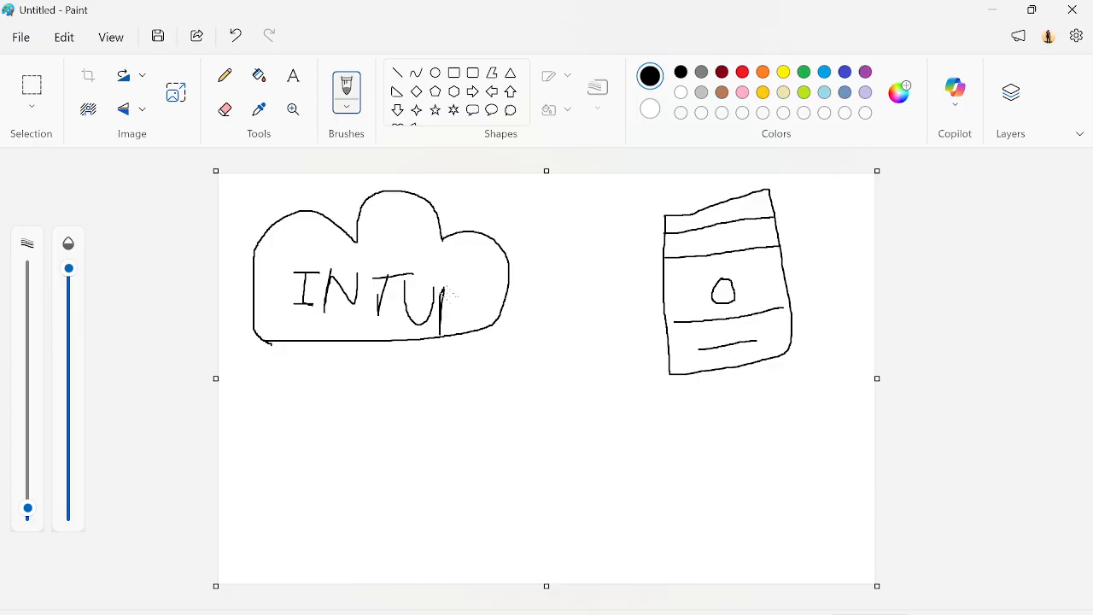
pyautogui.moveTo(442, 290)
pyautogui.mouseDown()
pyautogui.moveTo(468, 270)
pyautogui.moveTo(478, 318)
pyautogui.moveTo(493, 308)
pyautogui.mouseUp()
pyautogui.moveTo(478, 271); pyautogui.dragTo(499, 268)
# - Connect the cloud and the server with two arrows, one pointing to the cloud and one to the server
pyautogui.moveTo(507, 228); pyautogui.dragTo(703, 233)
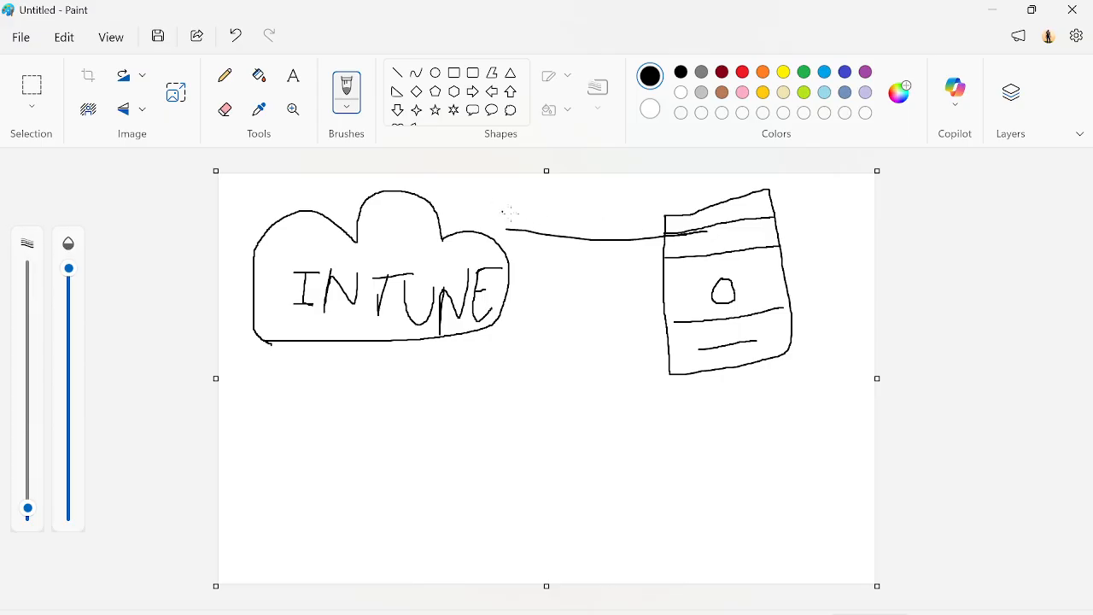
pyautogui.moveTo(518, 216)
pyautogui.mouseDown()
pyautogui.moveTo(510, 228)
pyautogui.moveTo(521, 244)
pyautogui.mouseUp()
pyautogui.moveTo(507, 291)
pyautogui.mouseDown()
pyautogui.moveTo(659, 301)
pyautogui.moveTo(630, 315)
pyautogui.mouseUp()
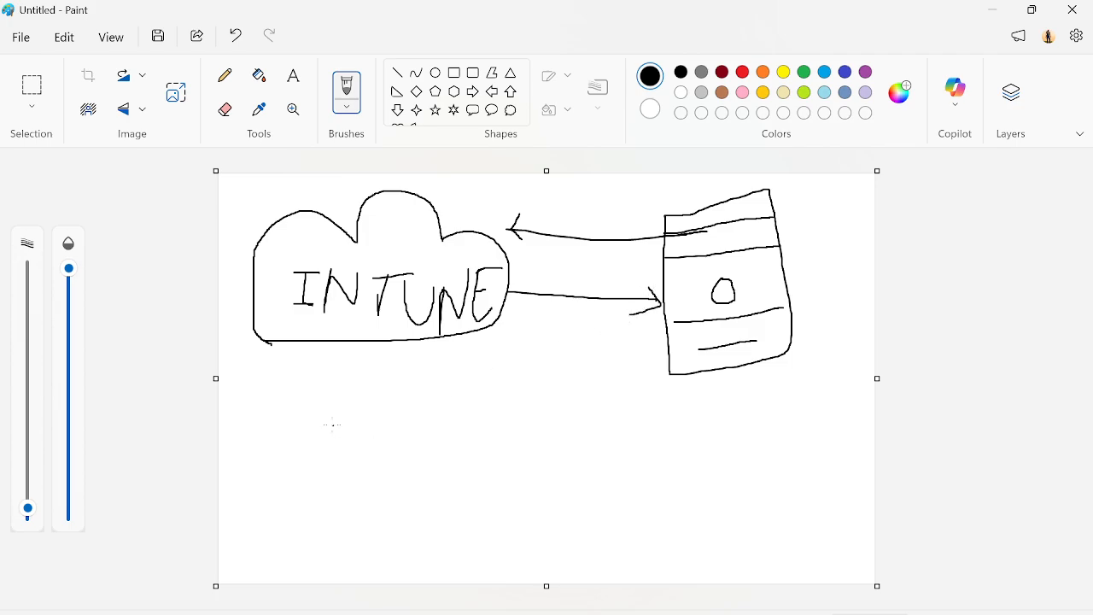
# - Handwrite a dashed list below the cloud with the entries "Patching", "App", "Policy" and "Comp"
pyautogui.moveTo(310, 415)
pyautogui.mouseDown()
pyautogui.moveTo(334, 415)
pyautogui.moveTo(352, 434)
pyautogui.moveTo(376, 398)
pyautogui.moveTo(353, 413)
pyautogui.moveTo(392, 432)
pyautogui.mouseUp()
pyautogui.moveTo(408, 396)
pyautogui.mouseDown()
pyautogui.moveTo(415, 431)
pyautogui.moveTo(399, 408)
pyautogui.moveTo(432, 406)
pyautogui.moveTo(420, 422)
pyautogui.moveTo(435, 423)
pyautogui.mouseUp()
pyautogui.moveTo(439, 379); pyautogui.dragTo(439, 420)
pyautogui.moveTo(439, 414)
pyautogui.mouseDown()
pyautogui.moveTo(484, 418)
pyautogui.moveTo(490, 434)
pyautogui.moveTo(518, 407)
pyautogui.moveTo(529, 476)
pyautogui.moveTo(544, 421)
pyautogui.mouseUp()
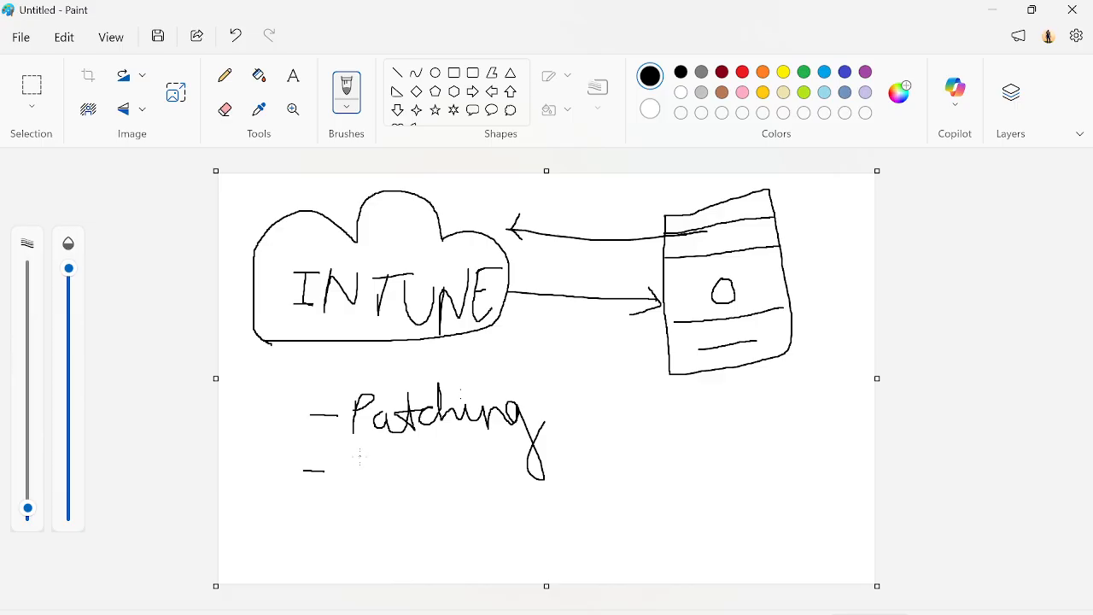
pyautogui.moveTo(355, 465)
pyautogui.mouseDown()
pyautogui.moveTo(353, 487)
pyautogui.moveTo(424, 461)
pyautogui.moveTo(422, 489)
pyautogui.moveTo(431, 452)
pyautogui.moveTo(418, 466)
pyautogui.mouseUp()
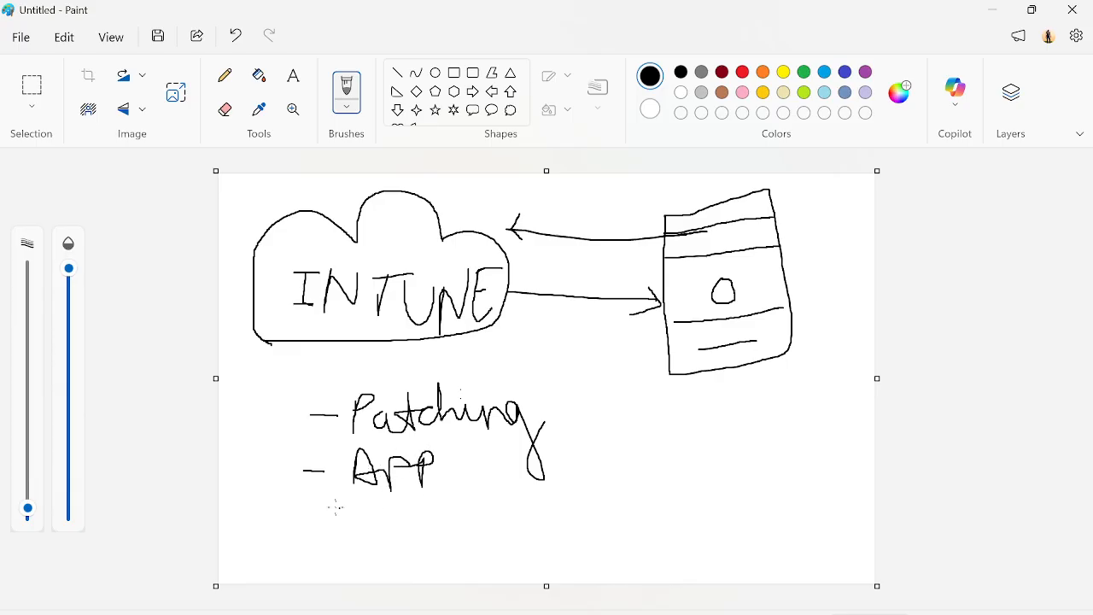
pyautogui.moveTo(300, 511)
pyautogui.mouseDown()
pyautogui.moveTo(352, 528)
pyautogui.moveTo(365, 487)
pyautogui.moveTo(348, 502)
pyautogui.moveTo(362, 528)
pyautogui.moveTo(403, 471)
pyautogui.moveTo(415, 524)
pyautogui.moveTo(427, 513)
pyautogui.moveTo(466, 530)
pyautogui.moveTo(475, 574)
pyautogui.moveTo(485, 525)
pyautogui.mouseUp()
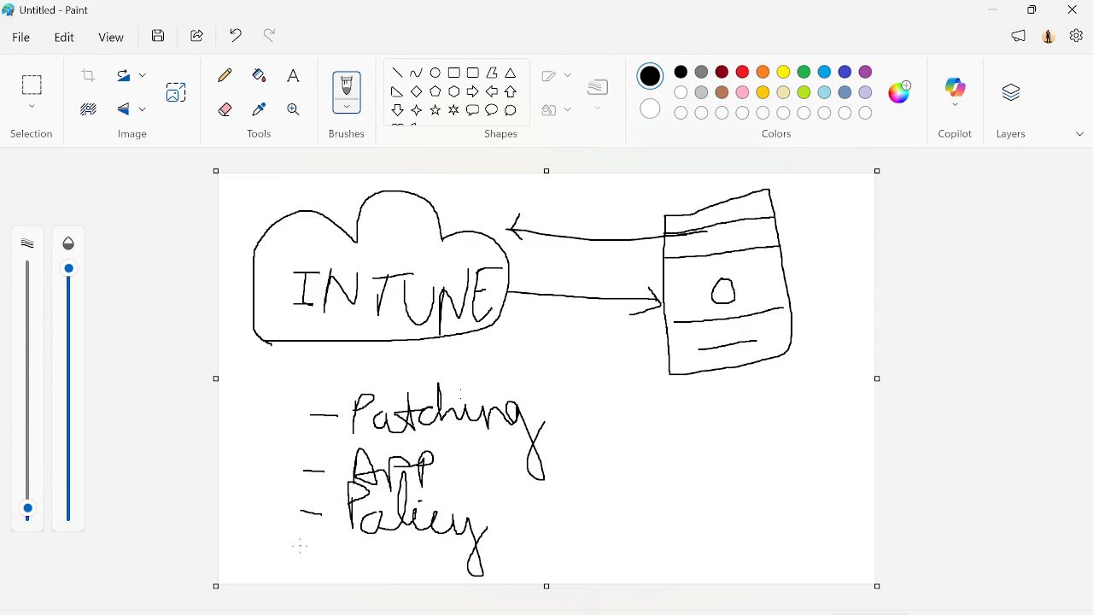
pyautogui.moveTo(301, 545)
pyautogui.mouseDown()
pyautogui.moveTo(360, 579)
pyautogui.moveTo(377, 572)
pyautogui.moveTo(374, 562)
pyautogui.moveTo(395, 560)
pyautogui.moveTo(425, 583)
pyautogui.moveTo(421, 555)
pyautogui.moveTo(425, 569)
pyautogui.mouseUp()
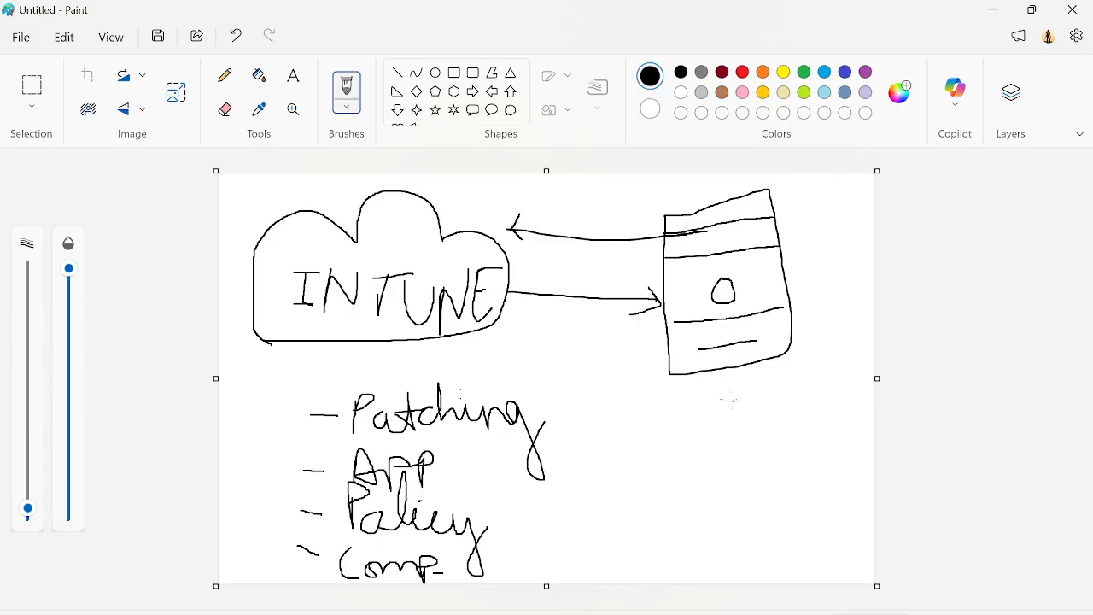
# - Draw an arrow down from the server, label it "CM" and add a box reading "TOOL" beneath it
pyautogui.moveTo(726, 373)
pyautogui.mouseDown()
pyautogui.moveTo(726, 405)
pyautogui.moveTo(708, 413)
pyautogui.mouseUp()
pyautogui.hotkey('ctrl', 'z')
pyautogui.moveTo(722, 429); pyautogui.dragTo(826, 431)
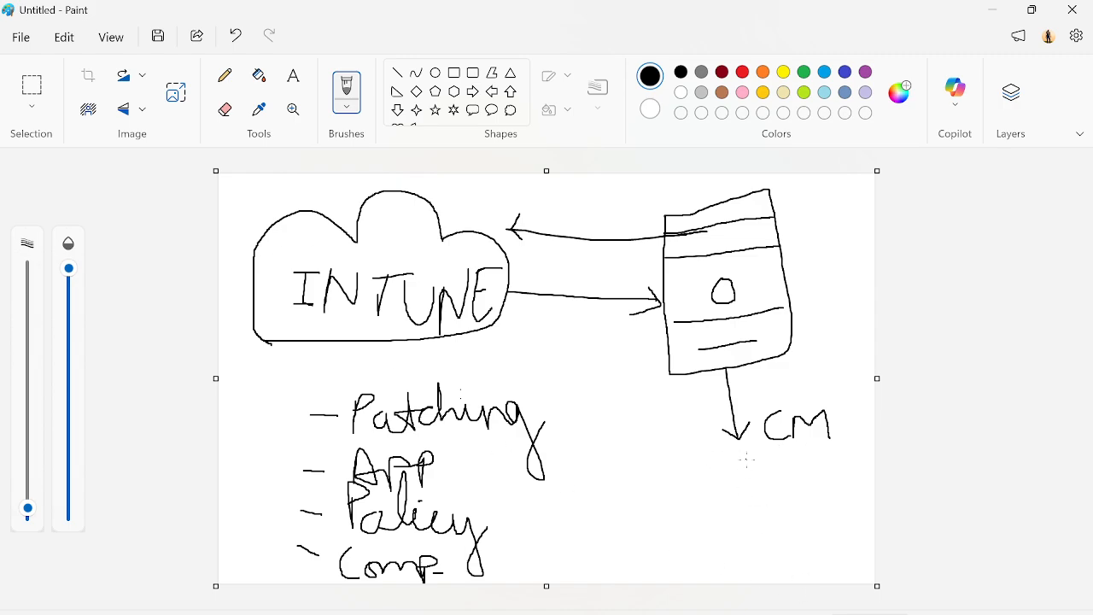
pyautogui.moveTo(746, 459)
pyautogui.mouseDown()
pyautogui.moveTo(696, 497)
pyautogui.moveTo(810, 484)
pyautogui.moveTo(770, 461)
pyautogui.moveTo(736, 461)
pyautogui.moveTo(719, 493)
pyautogui.moveTo(748, 490)
pyautogui.moveTo(766, 471)
pyautogui.mouseUp()
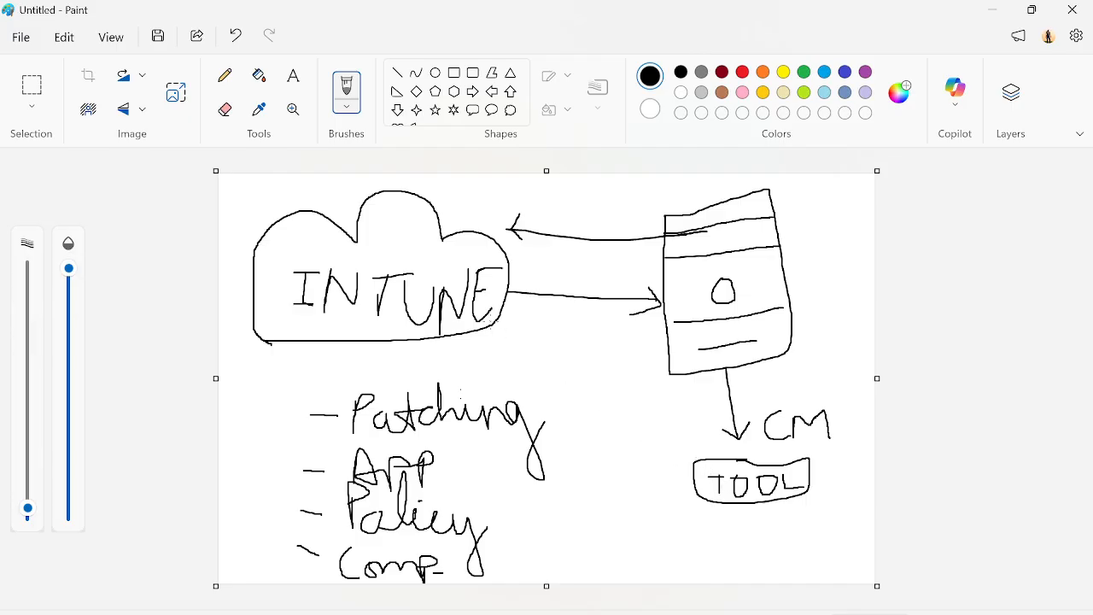
# - Link the TOOL box to the Intune cloud with a diagonal line ending in an arrowhead at the cloud
pyautogui.moveTo(491, 321); pyautogui.dragTo(693, 466)
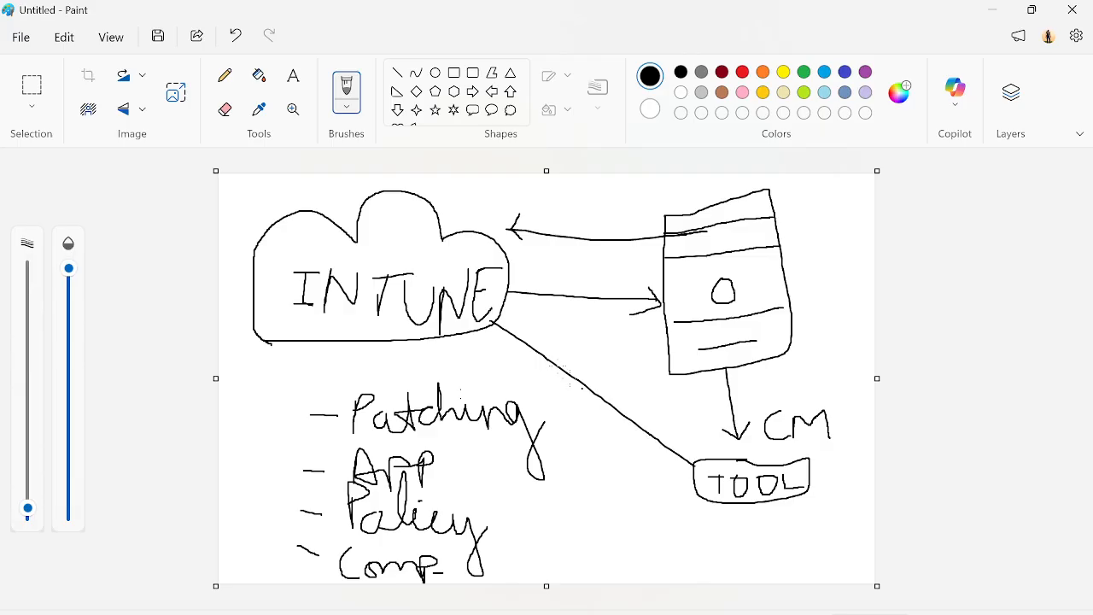
pyautogui.moveTo(496, 322); pyautogui.dragTo(502, 340)
pyautogui.moveTo(495, 322); pyautogui.dragTo(534, 333)
# - Switch back to the device profiles article in Chrome and read on to the section "Use templates or the settings catalog"
pyautogui.moveTo(491, 597)
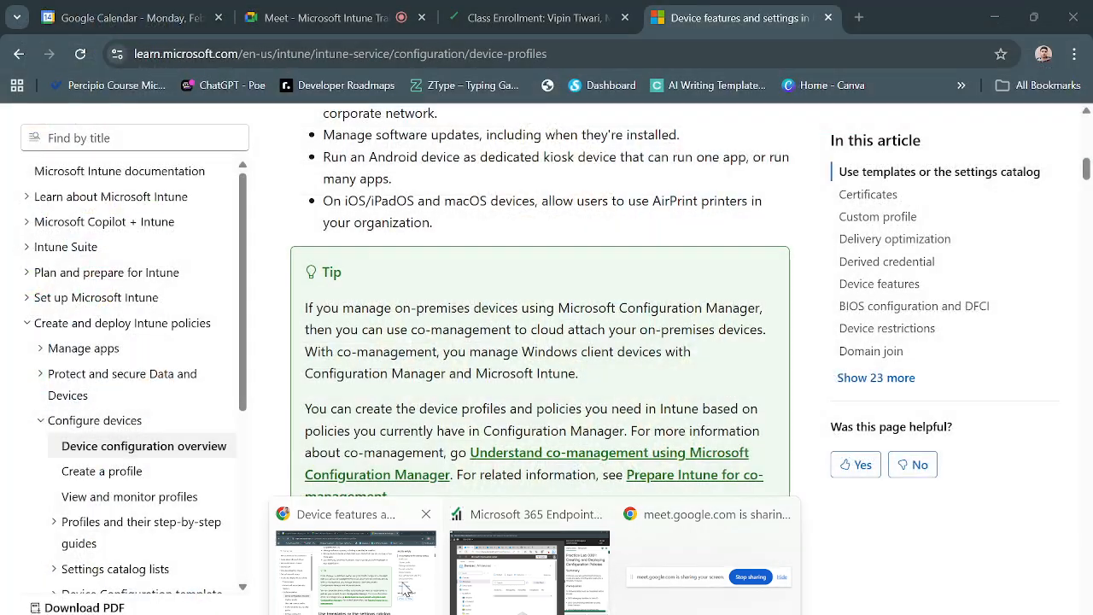
pyautogui.click(410, 589)
pyautogui.scroll(-1, 546, 512)
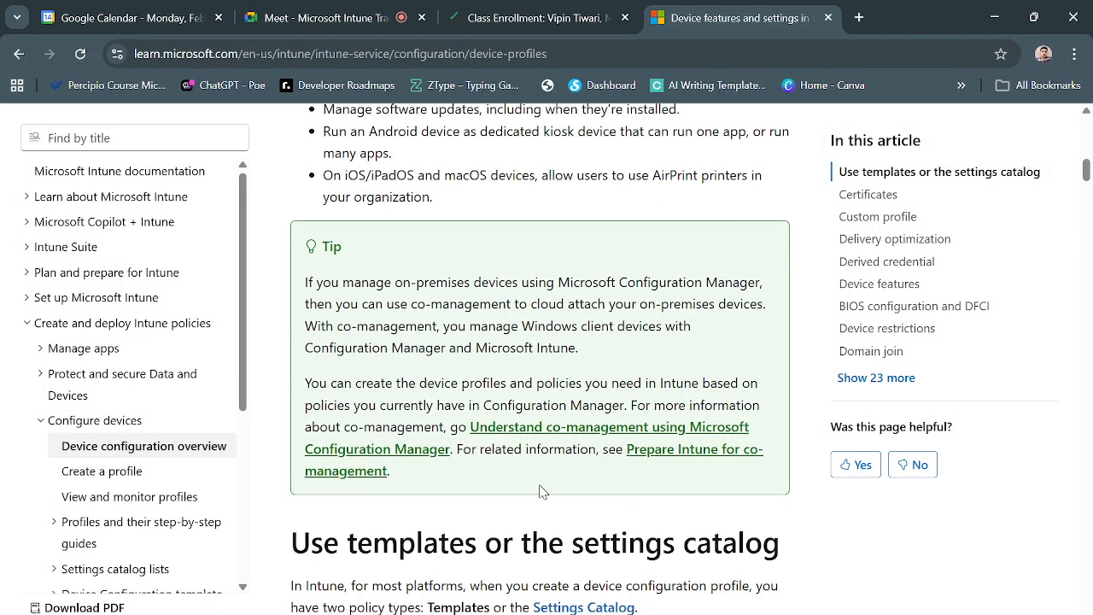
pyautogui.scroll(-3, 540, 490)
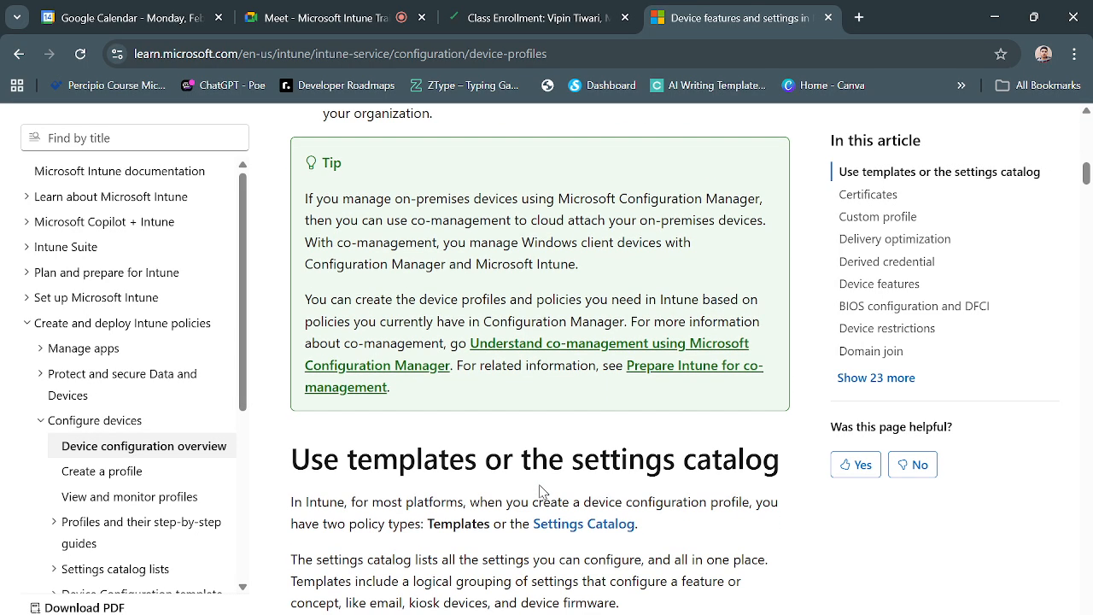
pyautogui.scroll(-2, 461, 479)
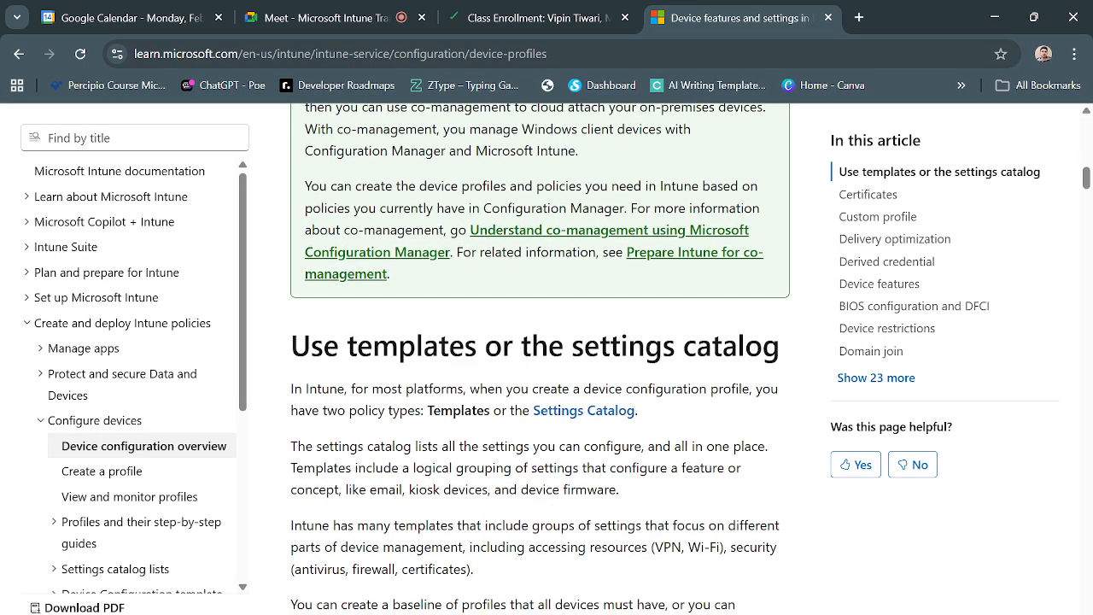
# - Switch to the Practice Lab 0301 window, go to the Intune admin center's home page and expand its navigation menu
pyautogui.click(556, 607)
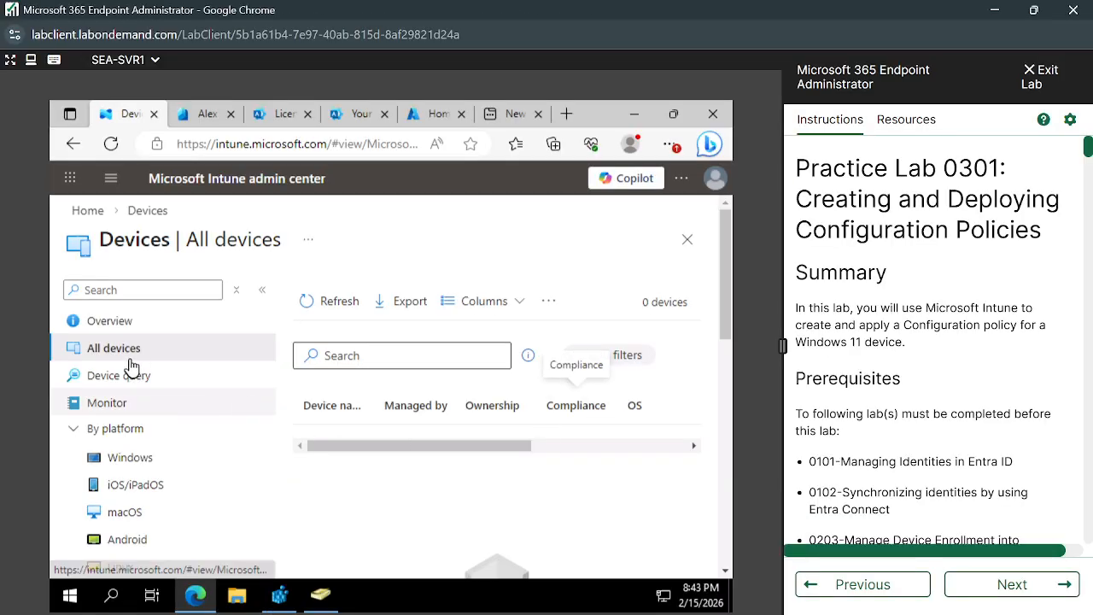
pyautogui.click(87, 211)
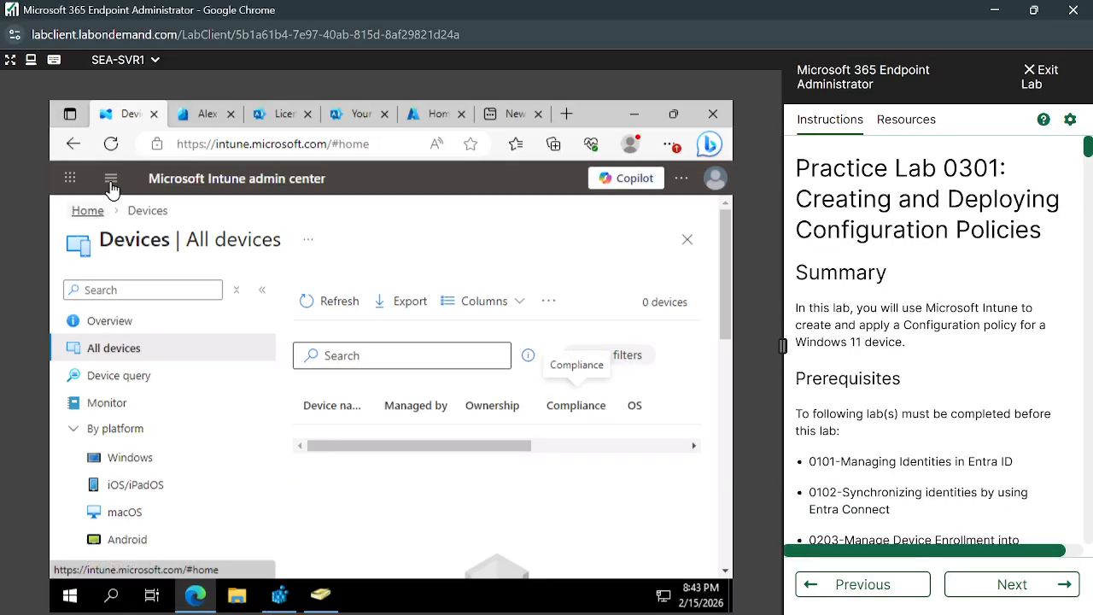
pyautogui.click(111, 181)
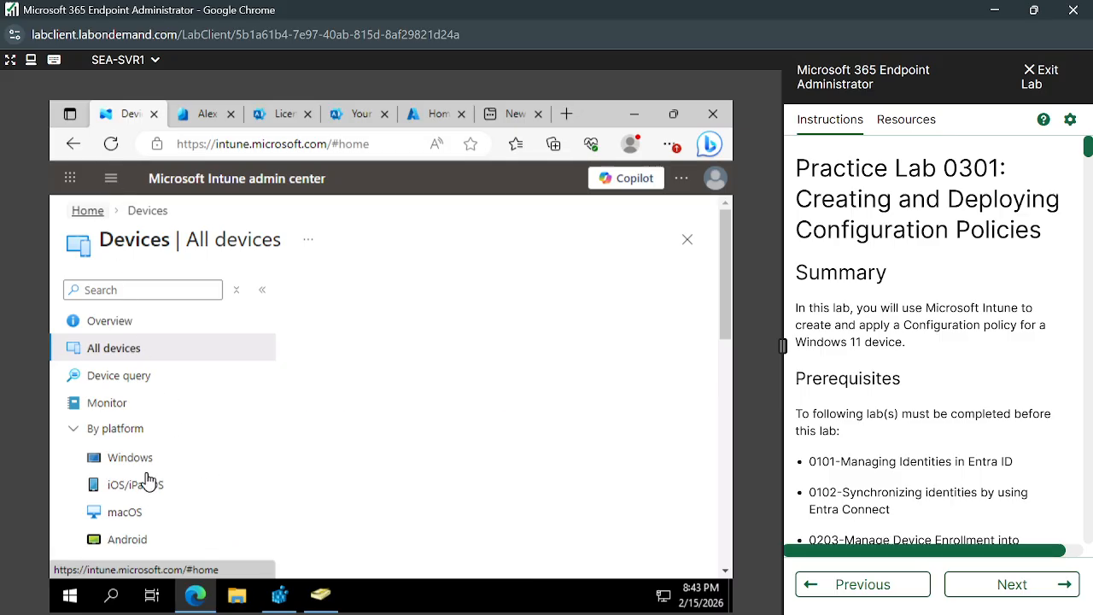
# - Read the lab instructions from the summary and prerequisites through to the Exercise 1 scenario and its requirements
pyautogui.scroll(-3, 881, 412)
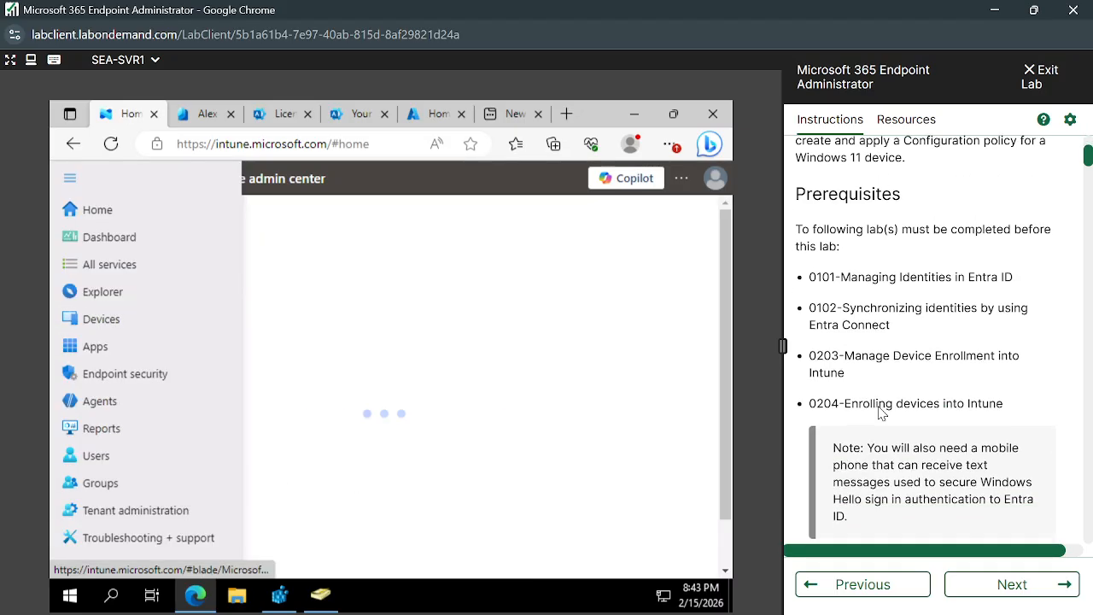
pyautogui.scroll(2, 881, 412)
pyautogui.scroll(3, 881, 413)
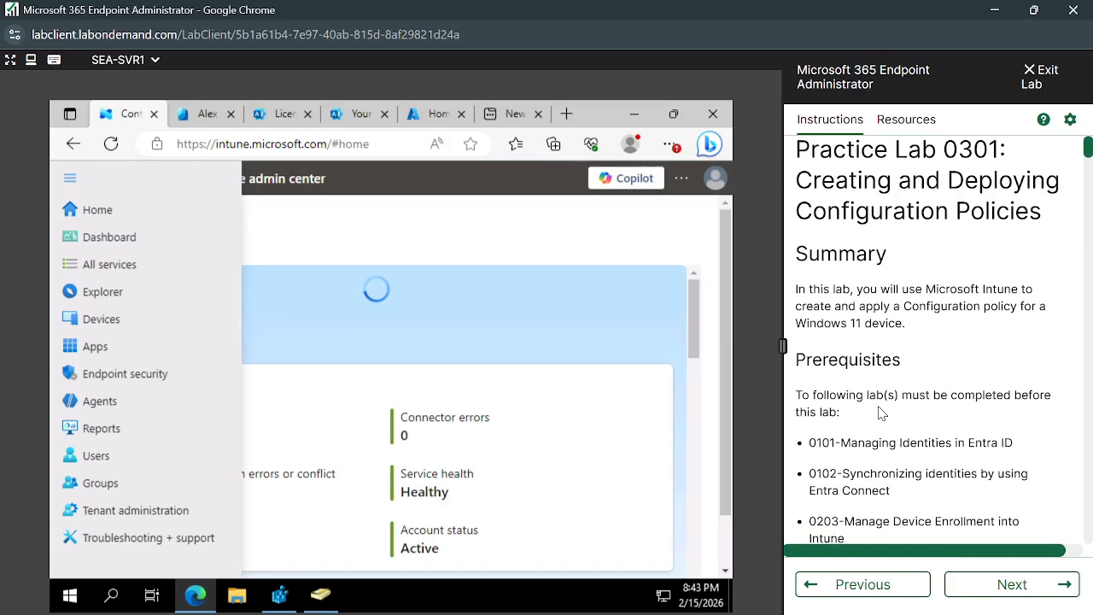
pyautogui.scroll(-5, 879, 407)
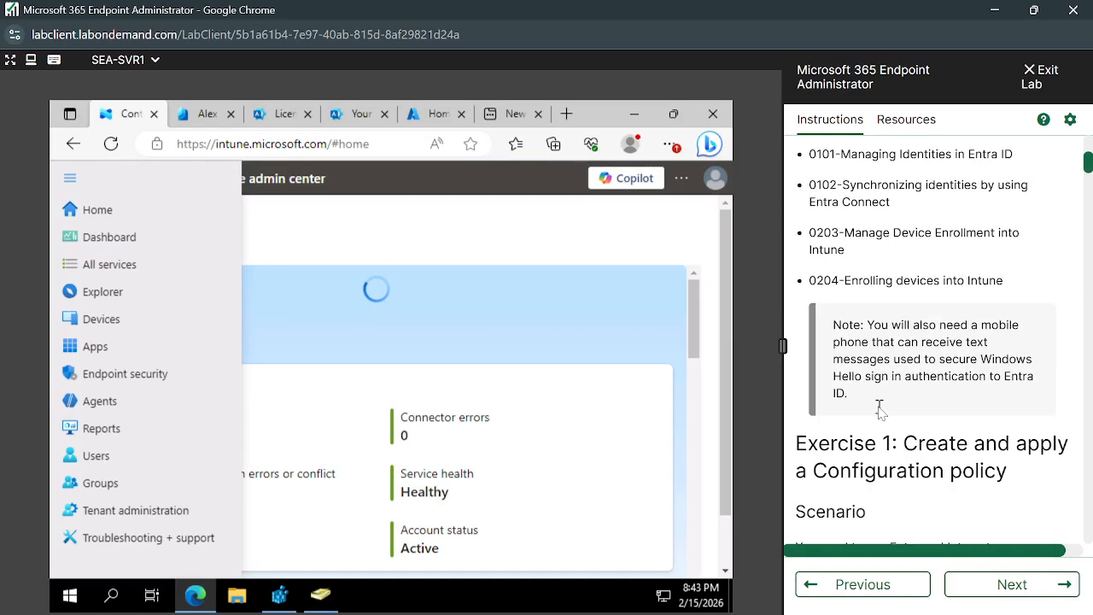
pyautogui.scroll(-3, 881, 412)
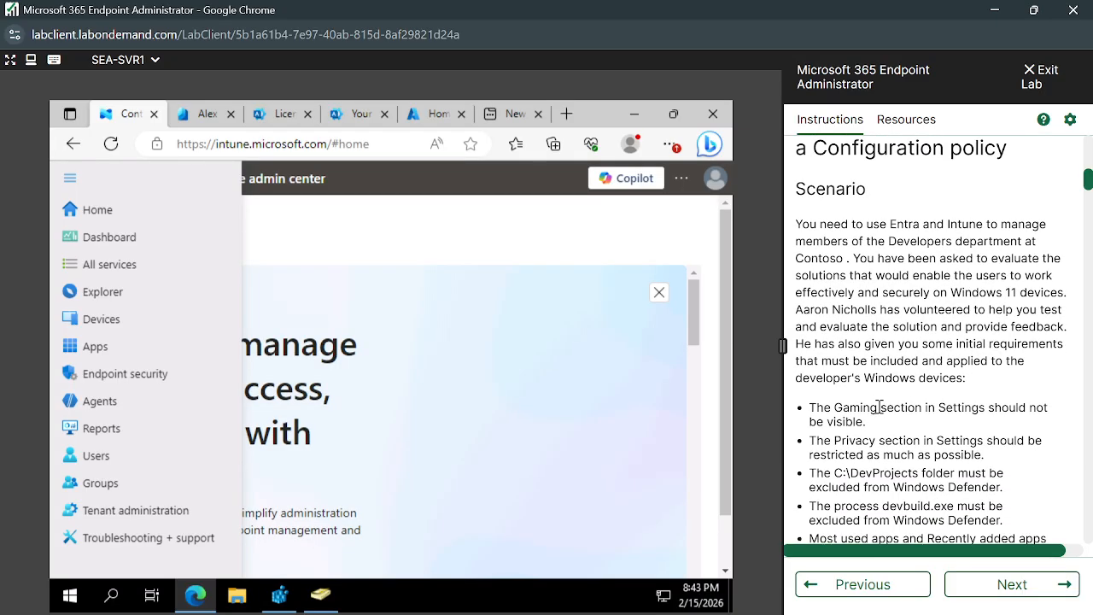
# - Open the Devices overview in the Intune admin center, keeping the Exercise 1 scenario in view in the lab instructions
pyautogui.scroll(-1, 907, 433)
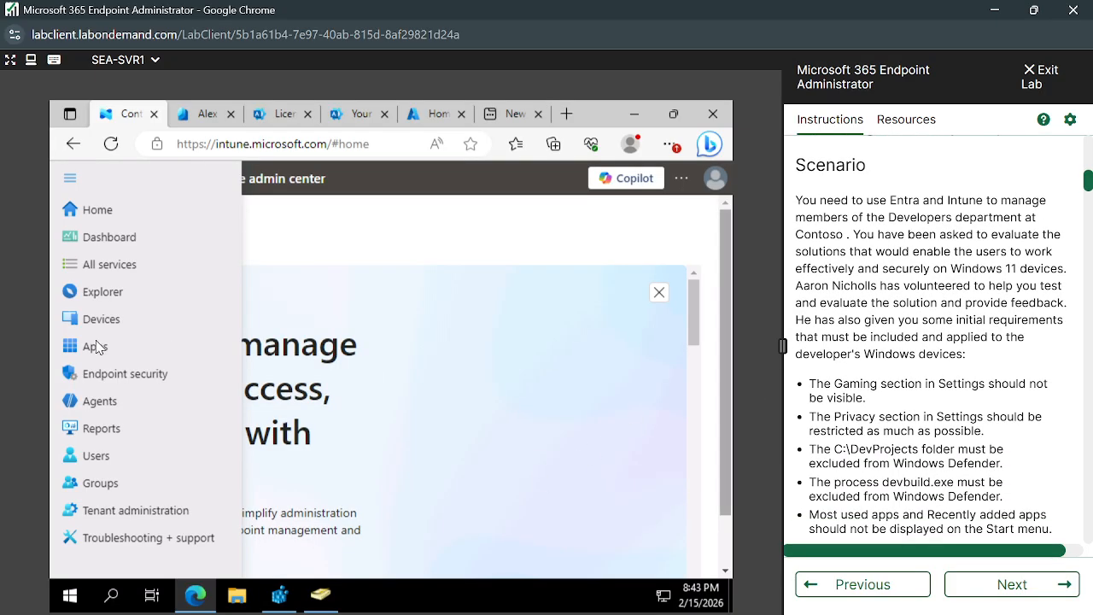
pyautogui.click(68, 321)
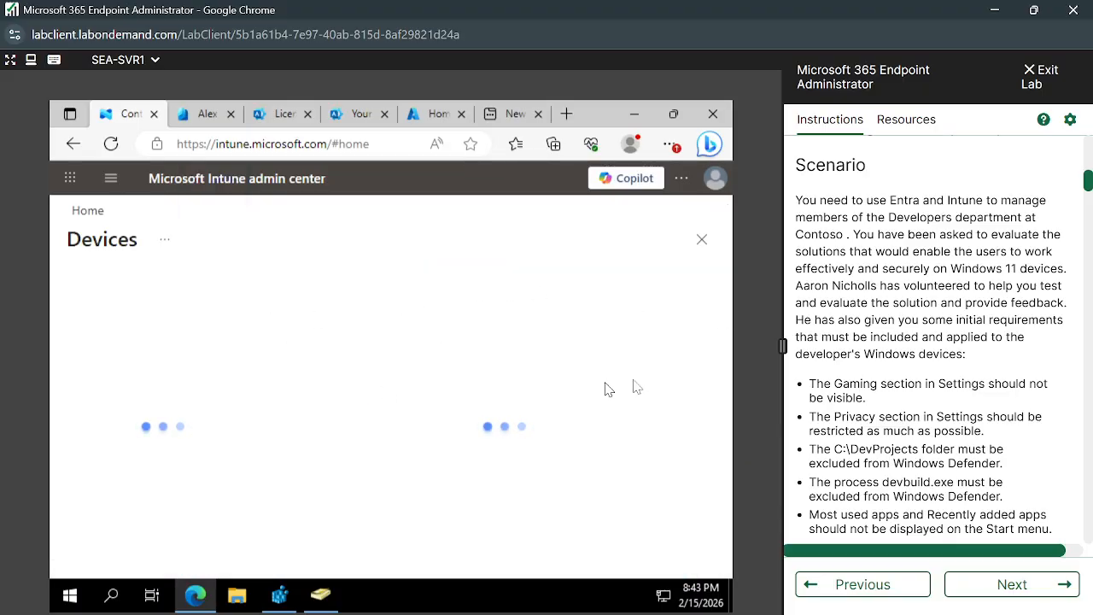
pyautogui.scroll(-1, 866, 353)
pyautogui.scroll(1, 864, 351)
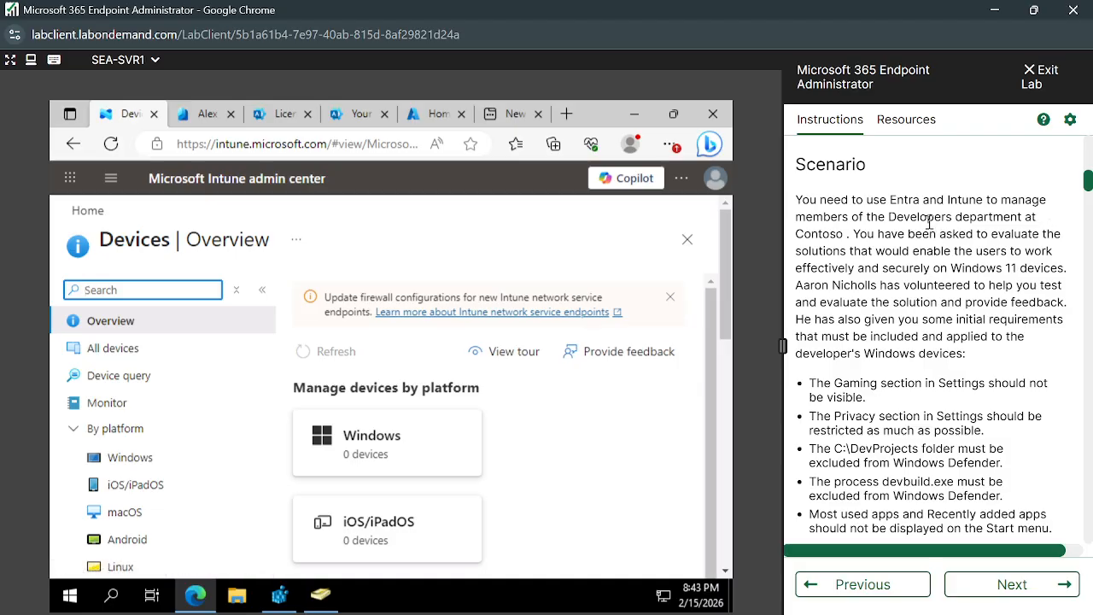
# - Highlight the Developers department, the company Contoso and the sentence about the volunteer tester in the scenario text
pyautogui.moveTo(889, 216); pyautogui.dragTo(1024, 217)
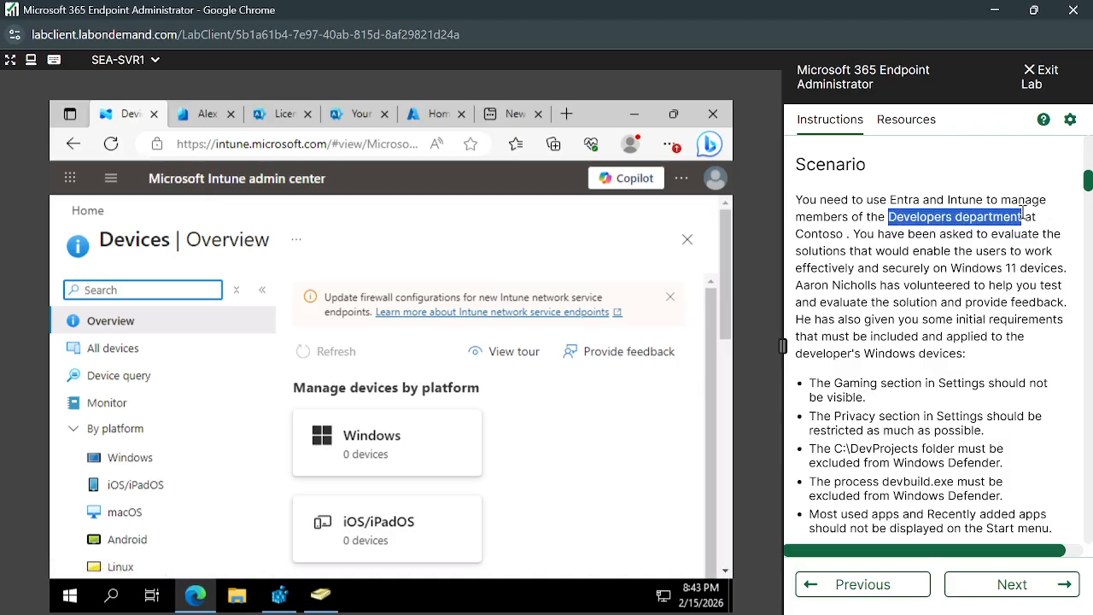
pyautogui.moveTo(796, 234); pyautogui.dragTo(859, 237)
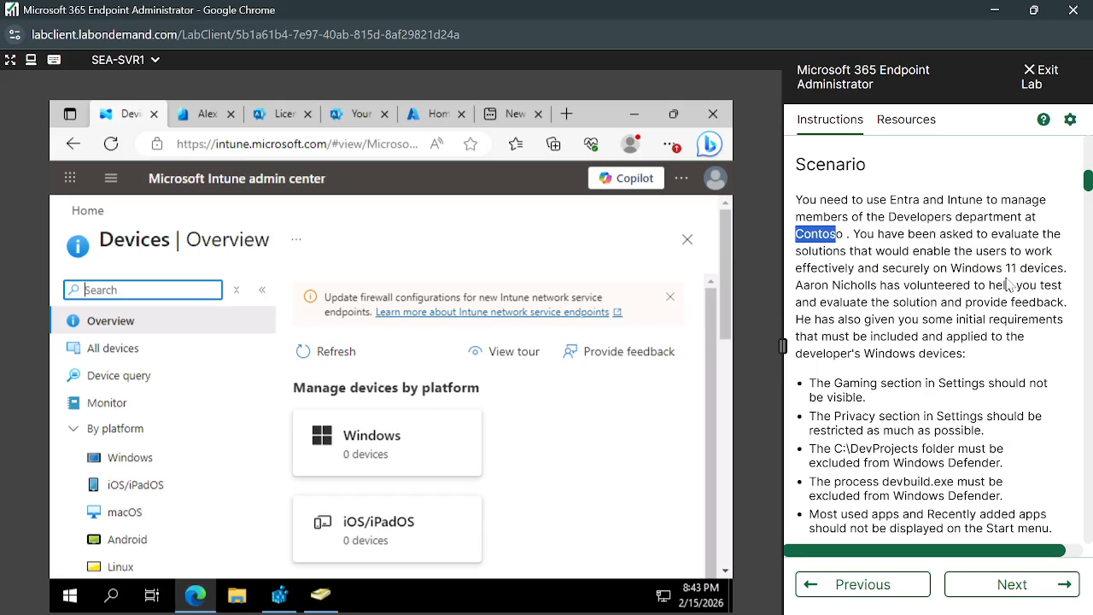
pyautogui.moveTo(796, 286); pyautogui.dragTo(1069, 303)
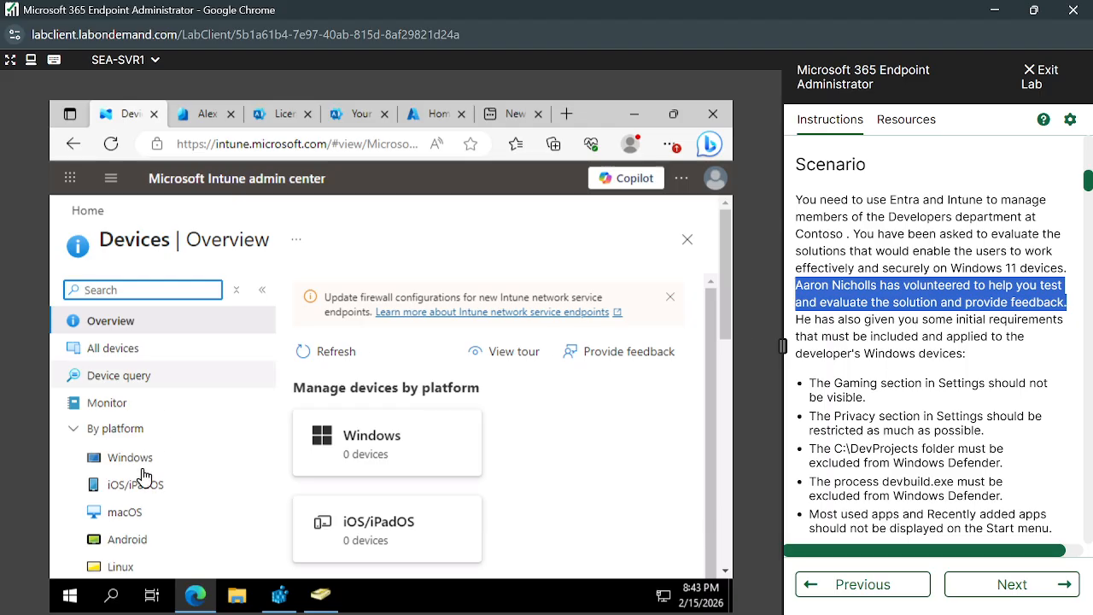
# - Open the Configuration page for managing devices in the Intune admin center
pyautogui.scroll(-3, 141, 485)
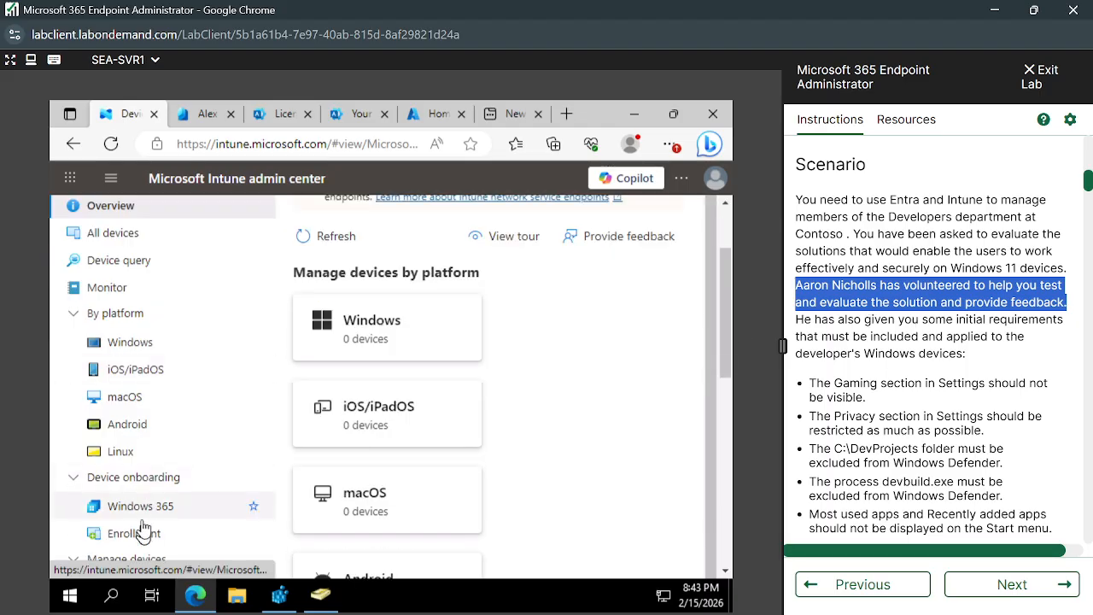
pyautogui.scroll(-6, 166, 422)
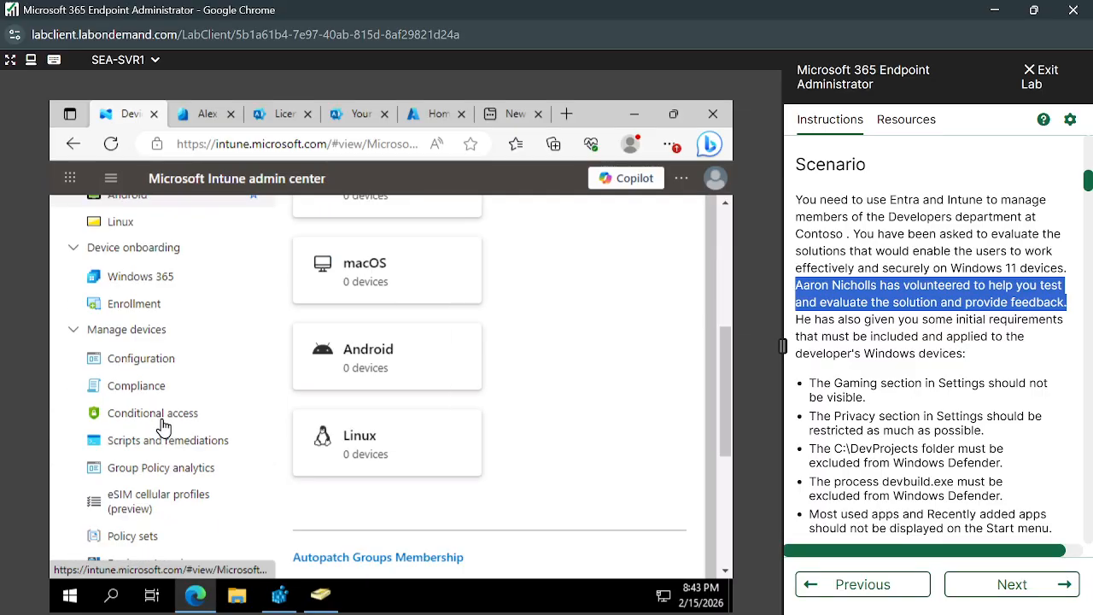
pyautogui.click(141, 359)
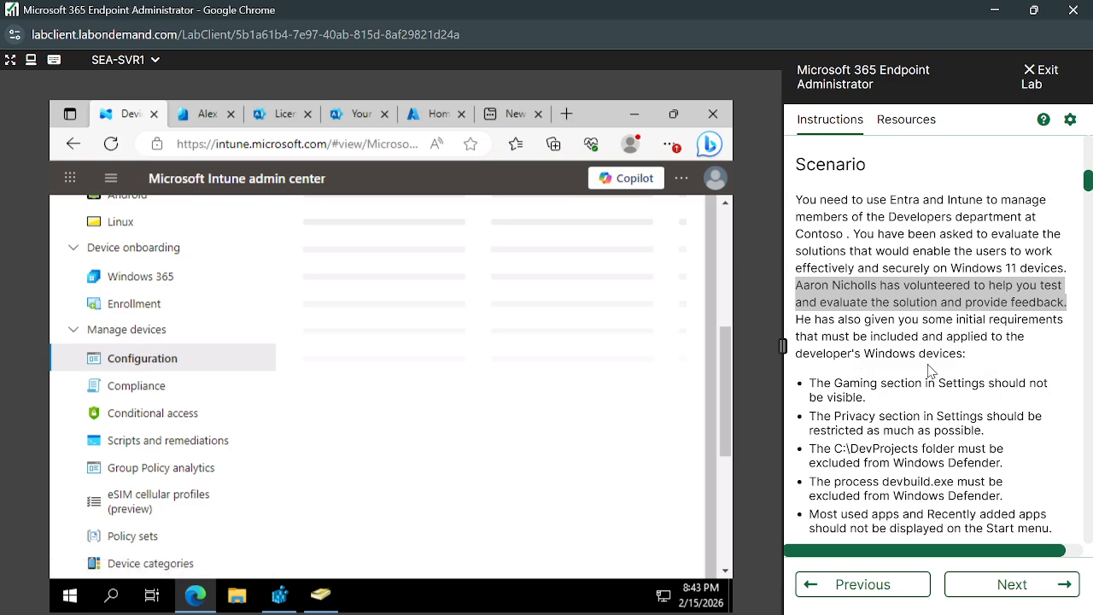
# - Highlight the scenario requirements about hiding the Gaming section and restricting the Privacy section in Settings
pyautogui.scroll(-1, 906, 377)
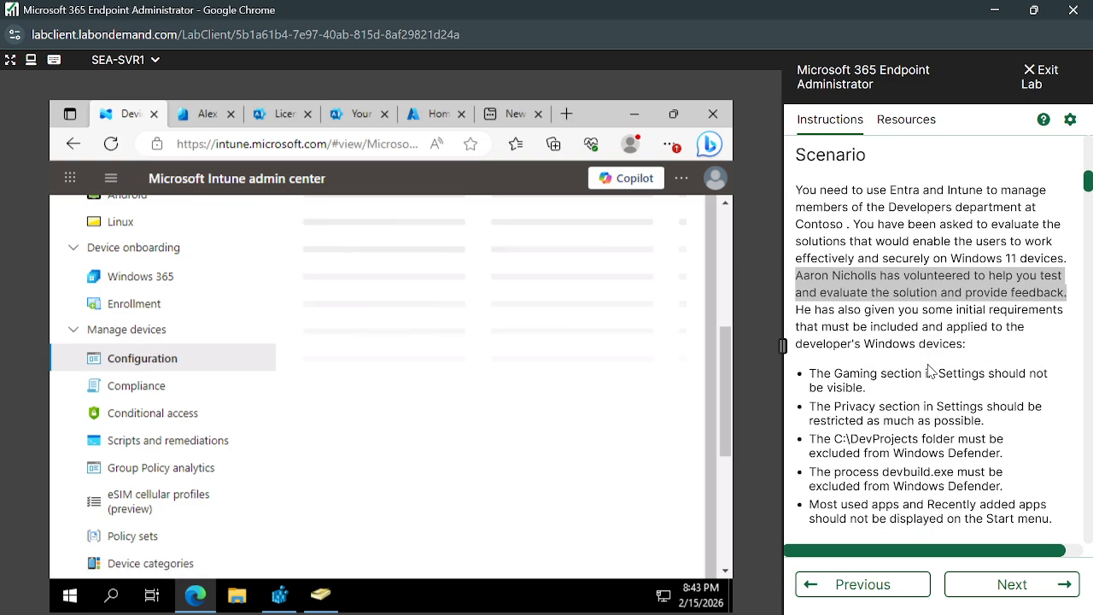
pyautogui.moveTo(809, 372); pyautogui.dragTo(1022, 388)
pyautogui.click(830, 396)
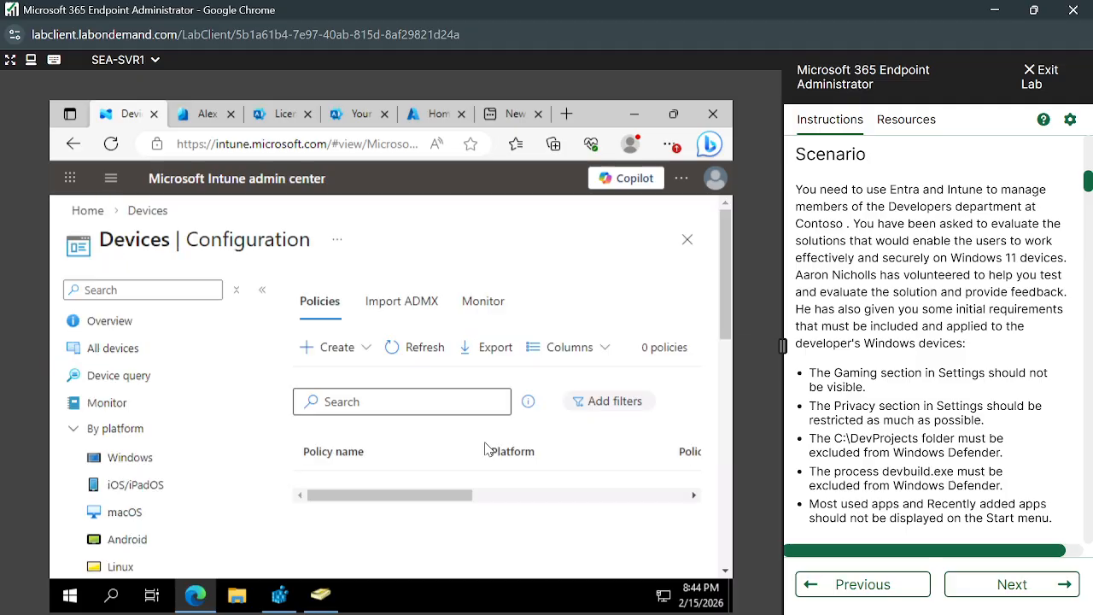
pyautogui.moveTo(809, 407); pyautogui.dragTo(1074, 420)
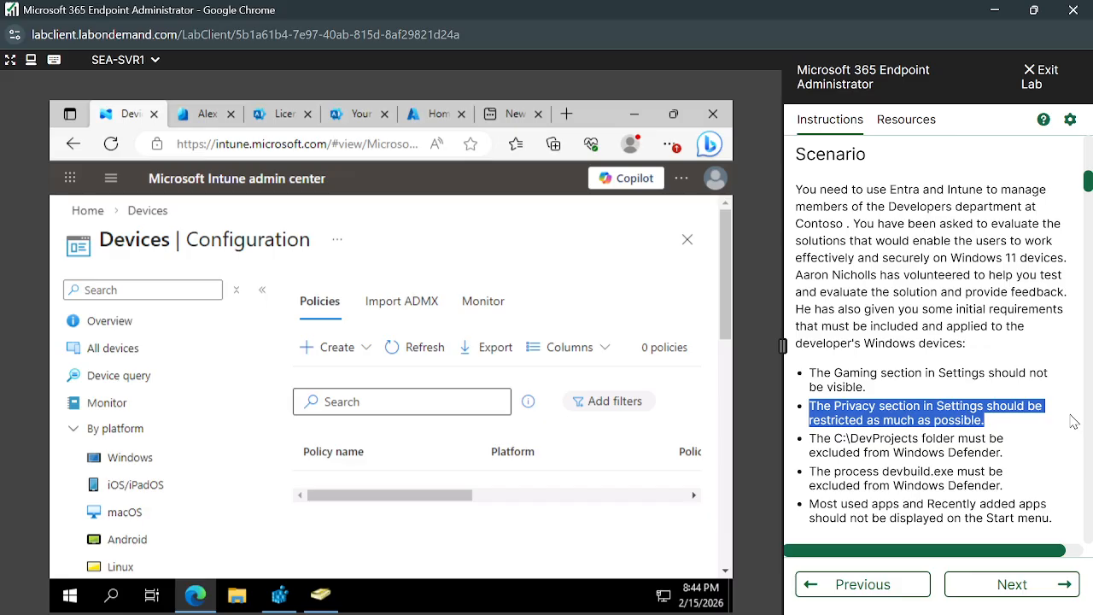
# - Highlight the requirements on the C:\DevProjects and devbuild.exe Defender exclusions and on the Start menu's most used and recently added apps
pyautogui.scroll(-1, 887, 414)
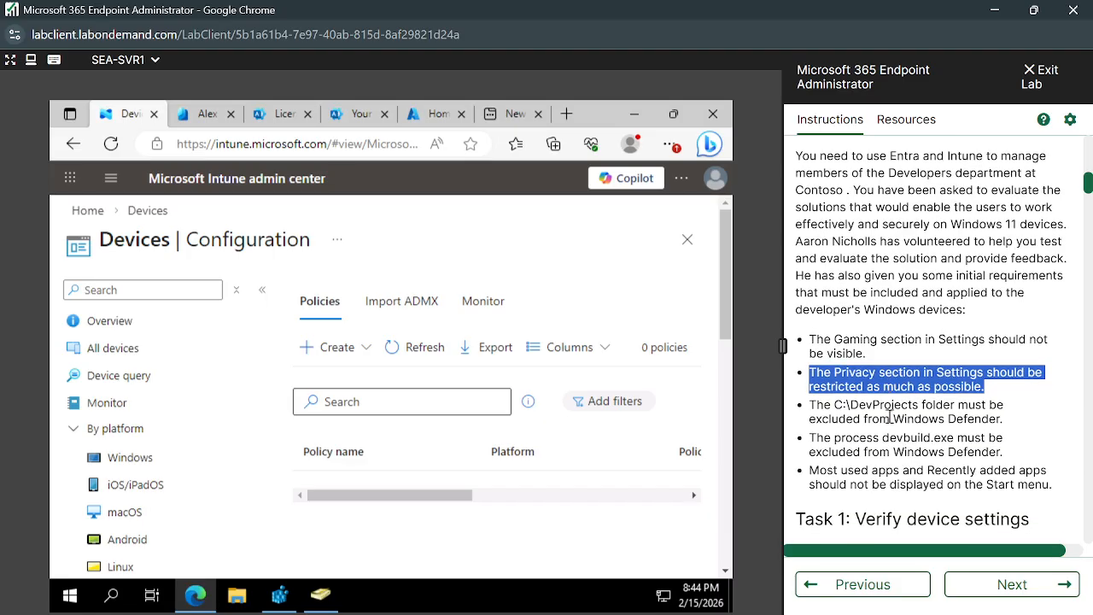
pyautogui.moveTo(809, 386); pyautogui.dragTo(997, 399)
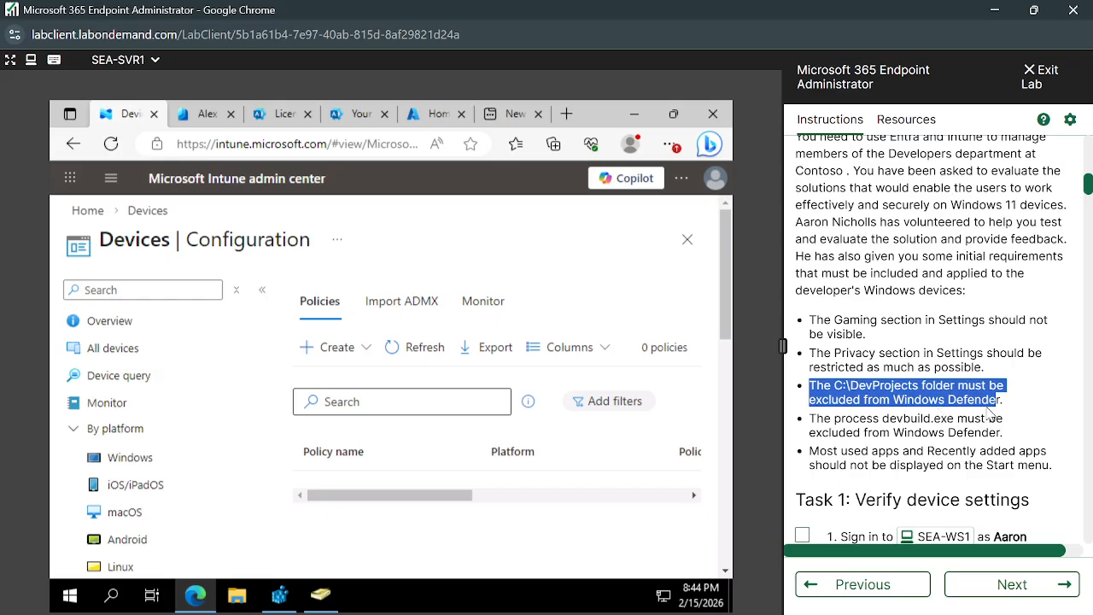
pyautogui.click(993, 415)
pyautogui.scroll(-1, 1042, 415)
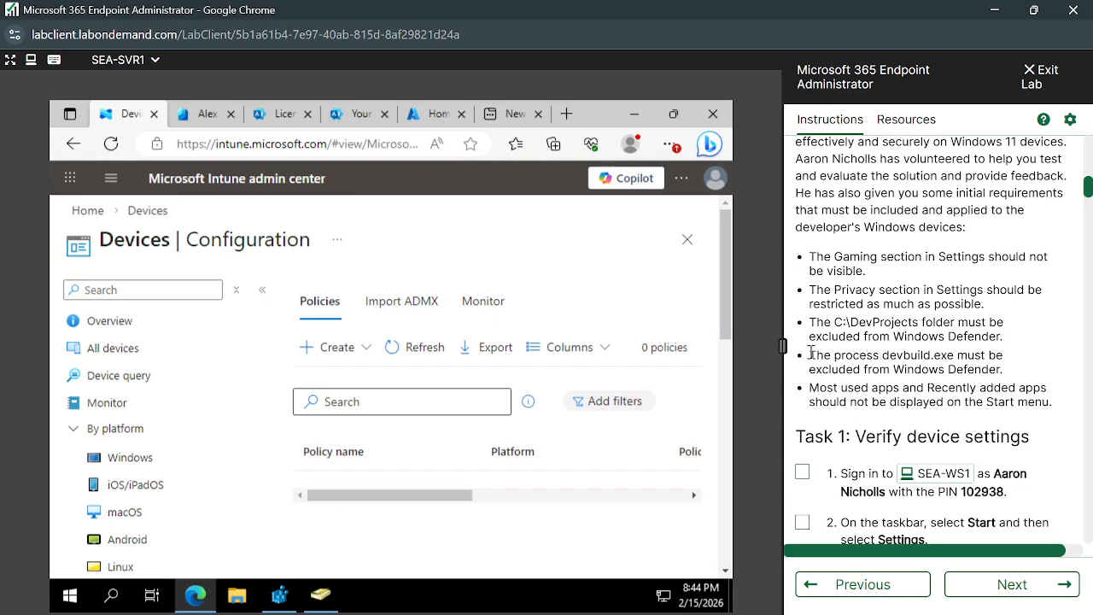
pyautogui.moveTo(810, 354); pyautogui.dragTo(1003, 368)
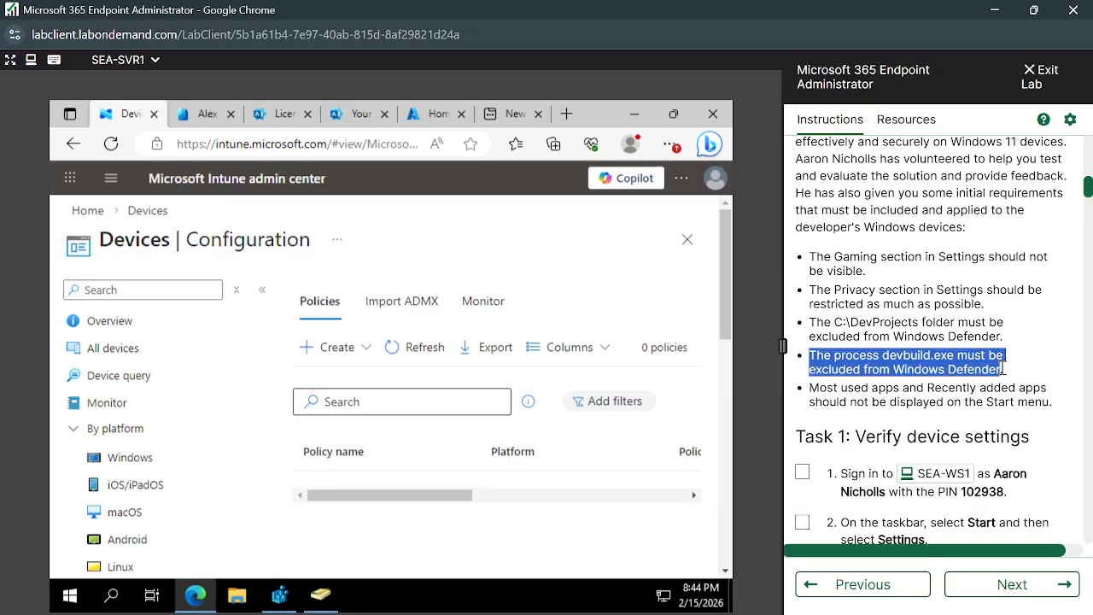
pyautogui.moveTo(811, 390); pyautogui.dragTo(1055, 408)
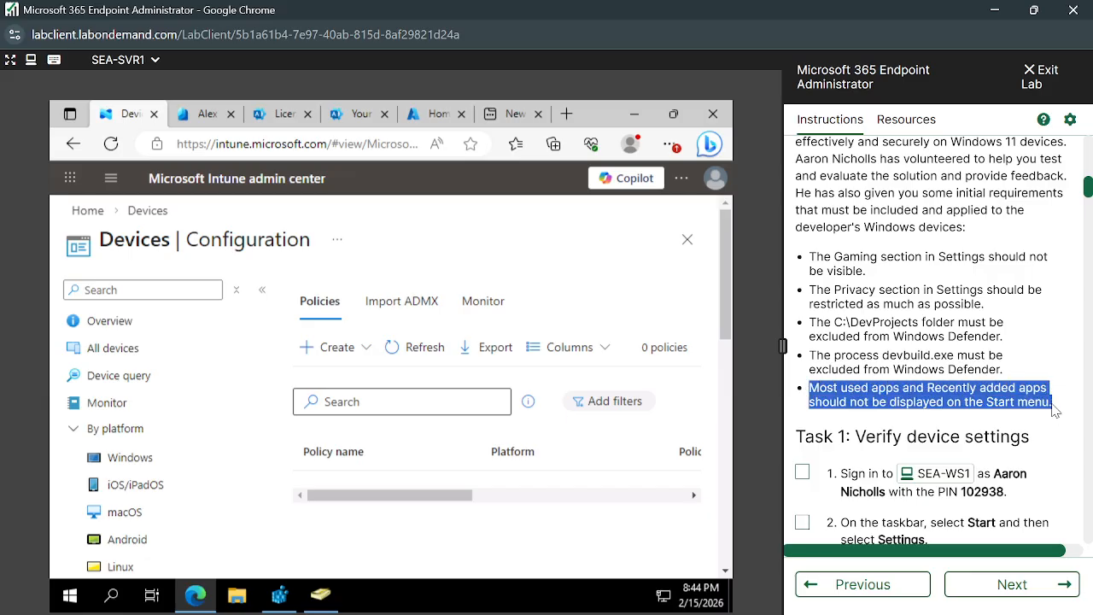
pyautogui.click(1018, 402)
# - Review the scenario requirements and read the Task 1 instructions for verifying device settings, through to closing the Settings window
pyautogui.scroll(-1, 976, 431)
pyautogui.scroll(1, 943, 380)
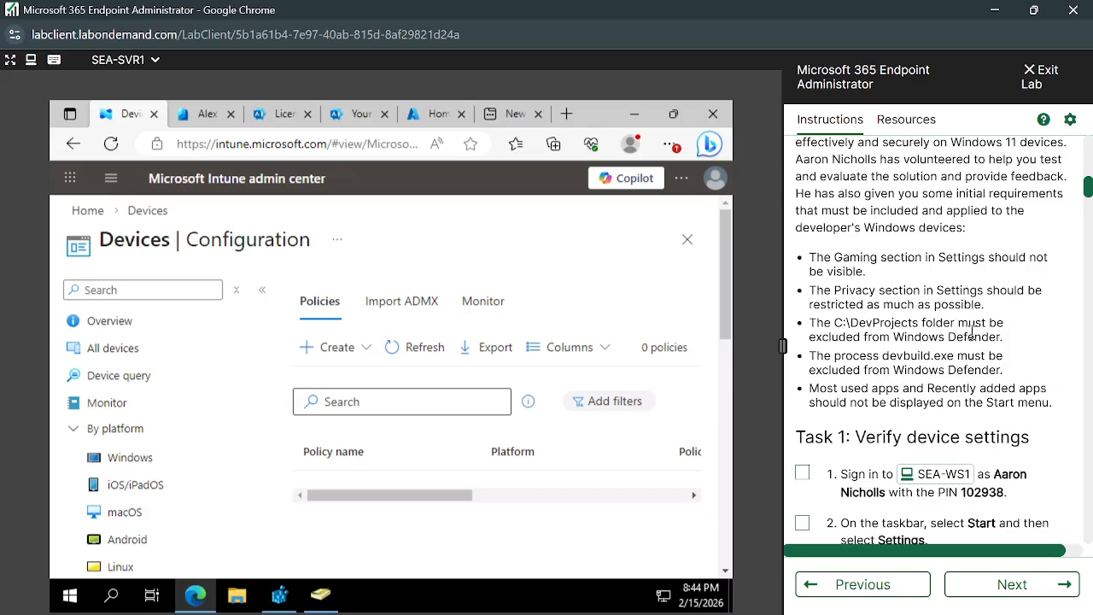
pyautogui.scroll(1, 975, 339)
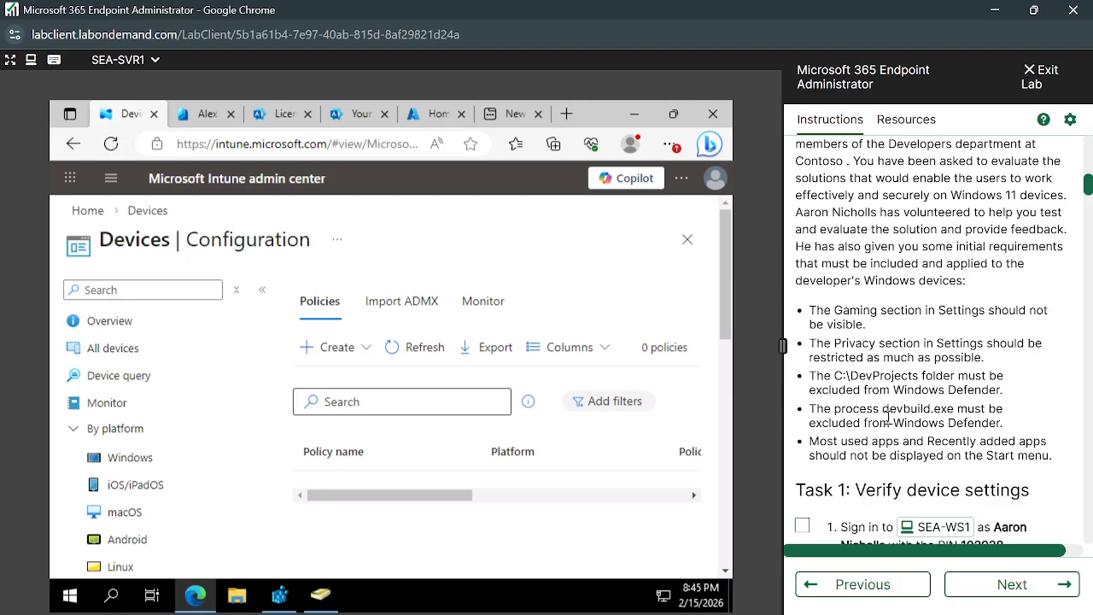
pyautogui.scroll(-2, 888, 418)
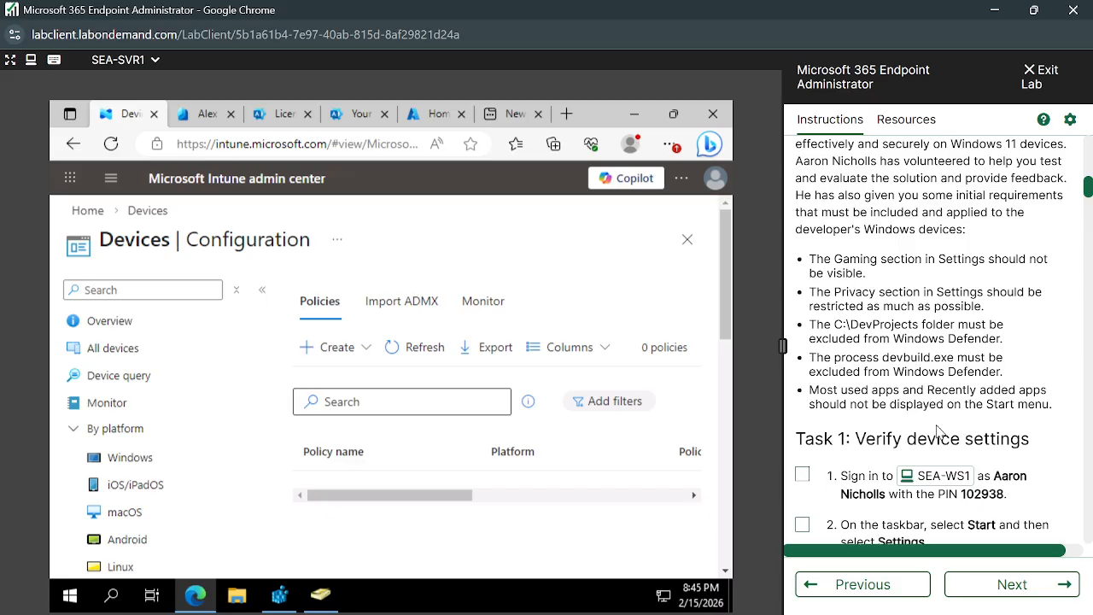
pyautogui.scroll(-3, 937, 431)
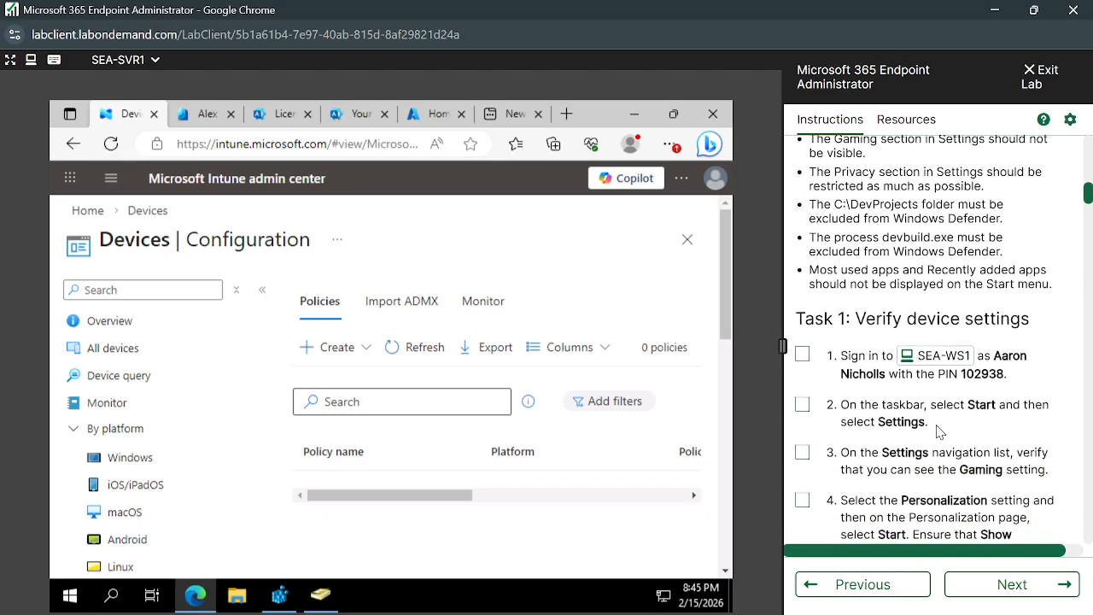
pyautogui.scroll(-1, 937, 431)
pyautogui.scroll(-1, 938, 426)
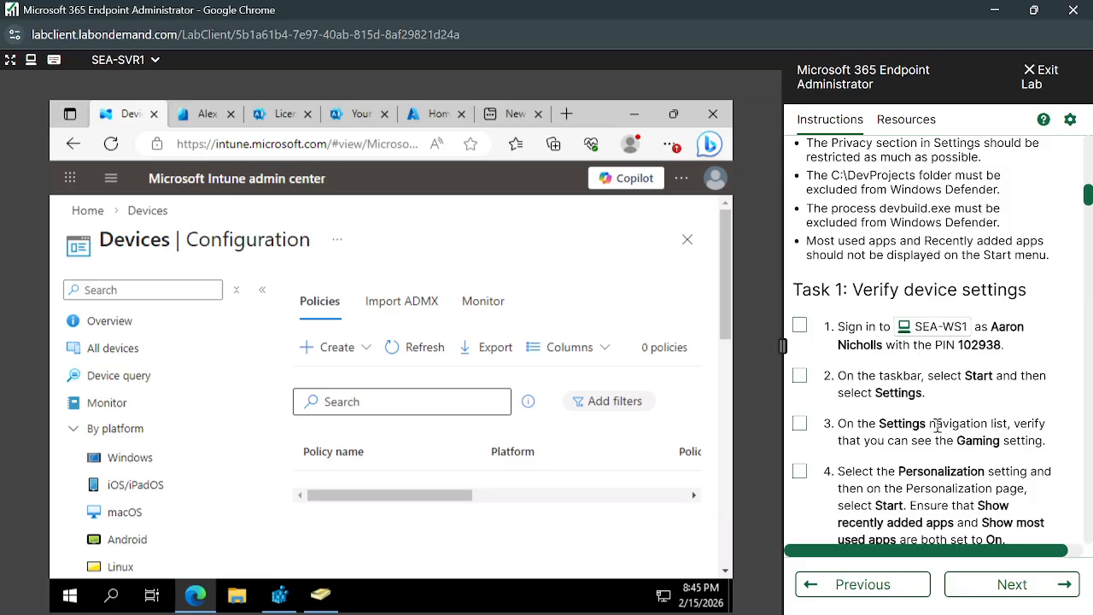
pyautogui.scroll(1, 938, 425)
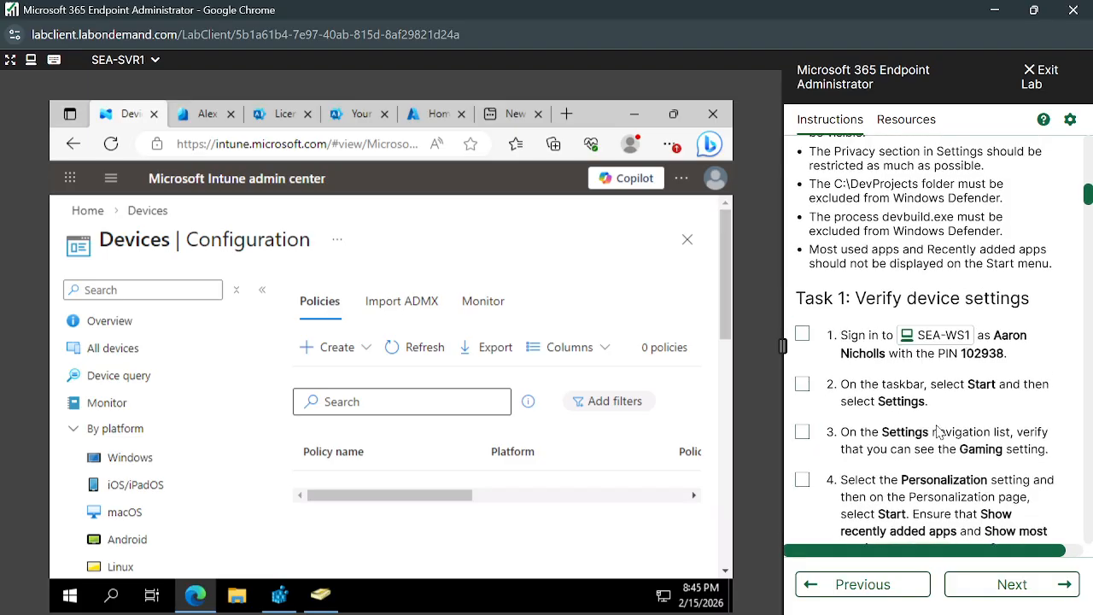
pyautogui.scroll(-2, 937, 425)
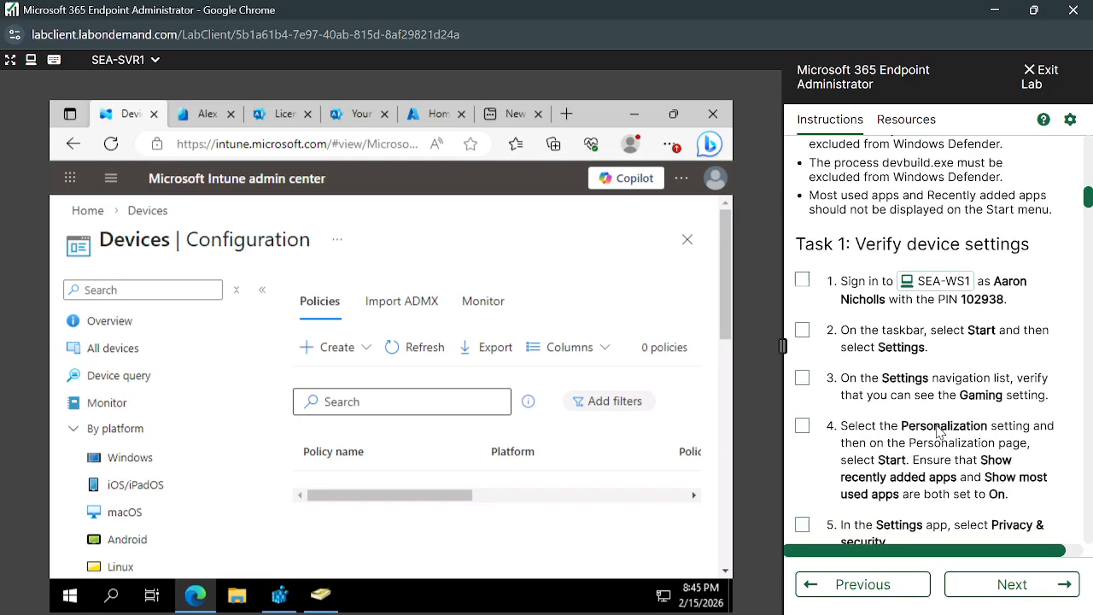
pyautogui.scroll(-2, 937, 425)
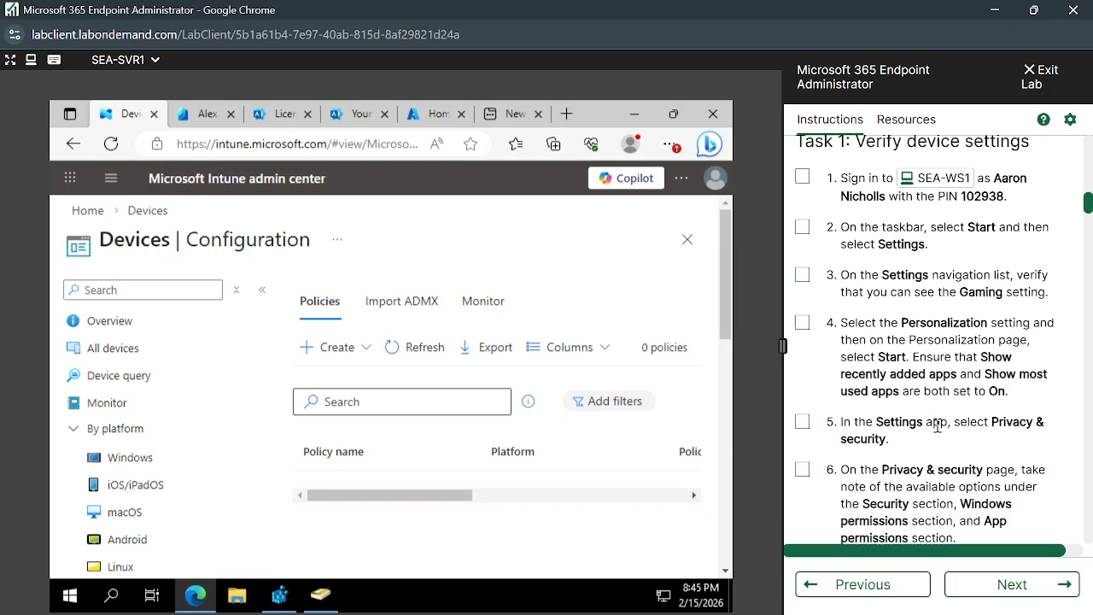
pyautogui.scroll(-2, 937, 425)
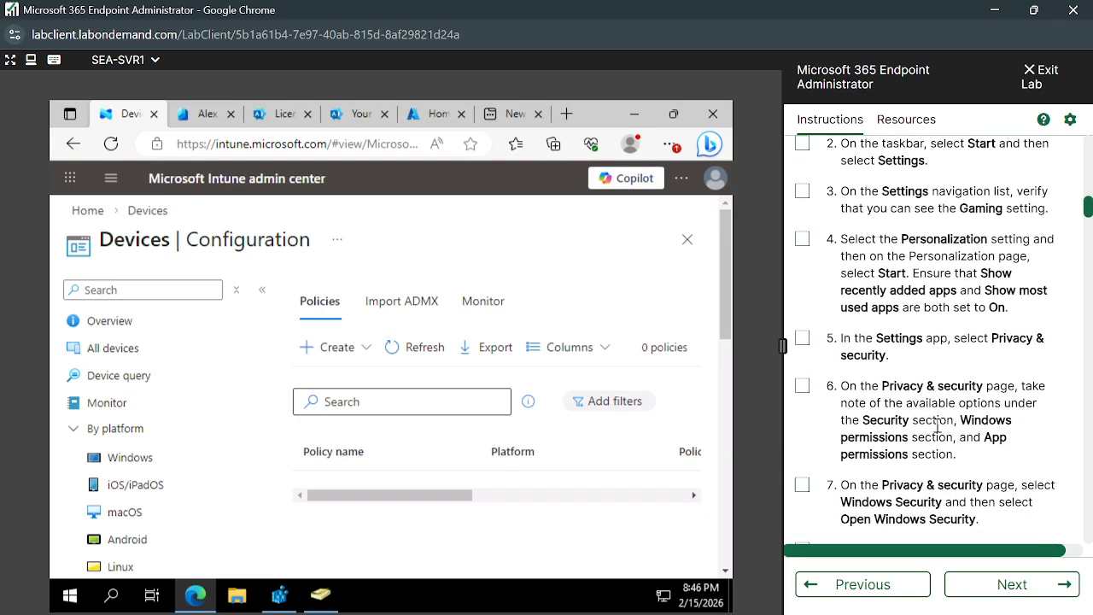
pyautogui.scroll(-3, 938, 430)
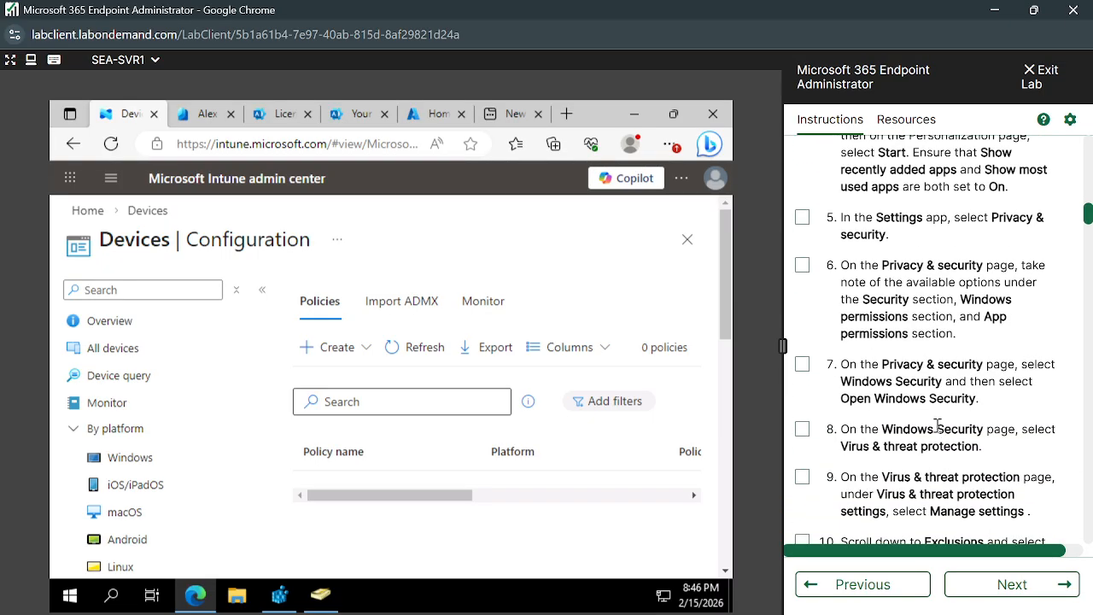
pyautogui.scroll(5, 939, 433)
pyautogui.scroll(3, 939, 433)
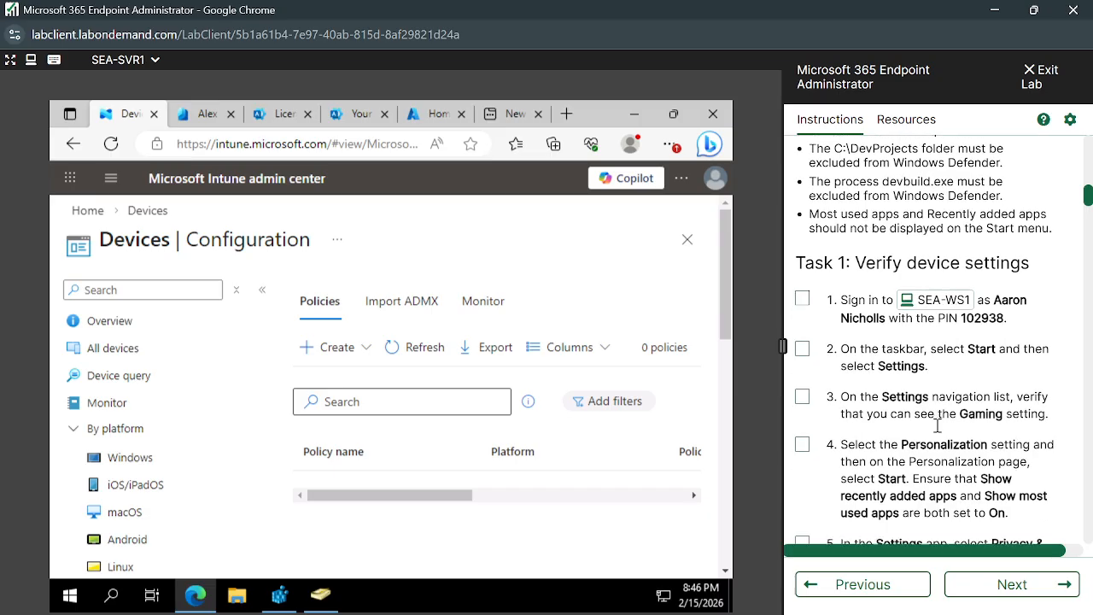
pyautogui.scroll(-10, 938, 426)
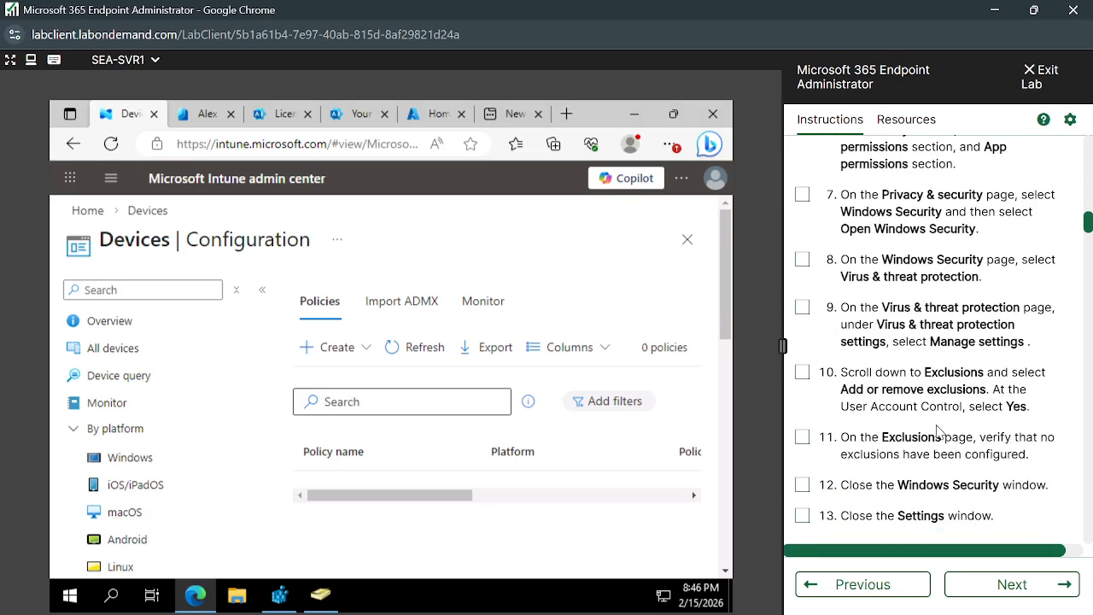
# - Read the Task 2 instructions for creating a configuration policy, from switching to SEA-SVR1 up to the Create a profile options
pyautogui.scroll(-3, 938, 431)
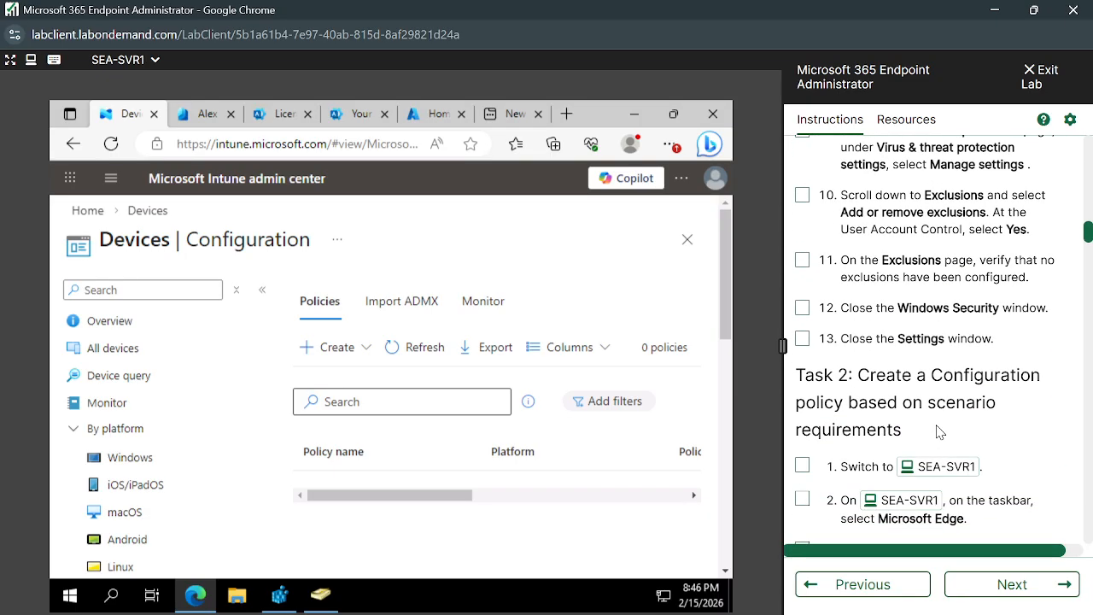
pyautogui.scroll(-3, 914, 419)
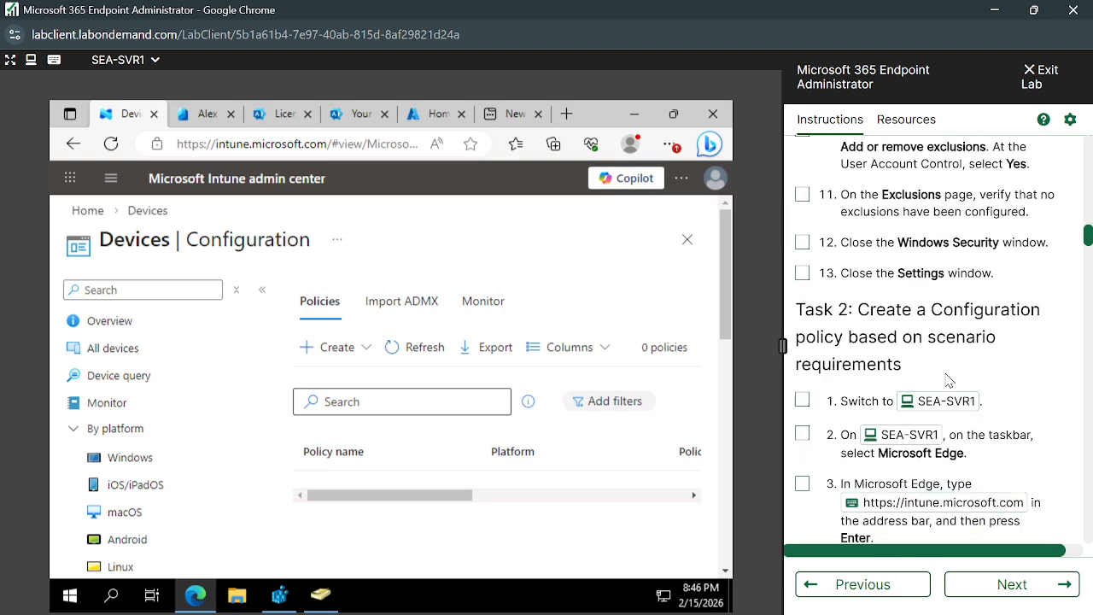
pyautogui.scroll(-1, 962, 396)
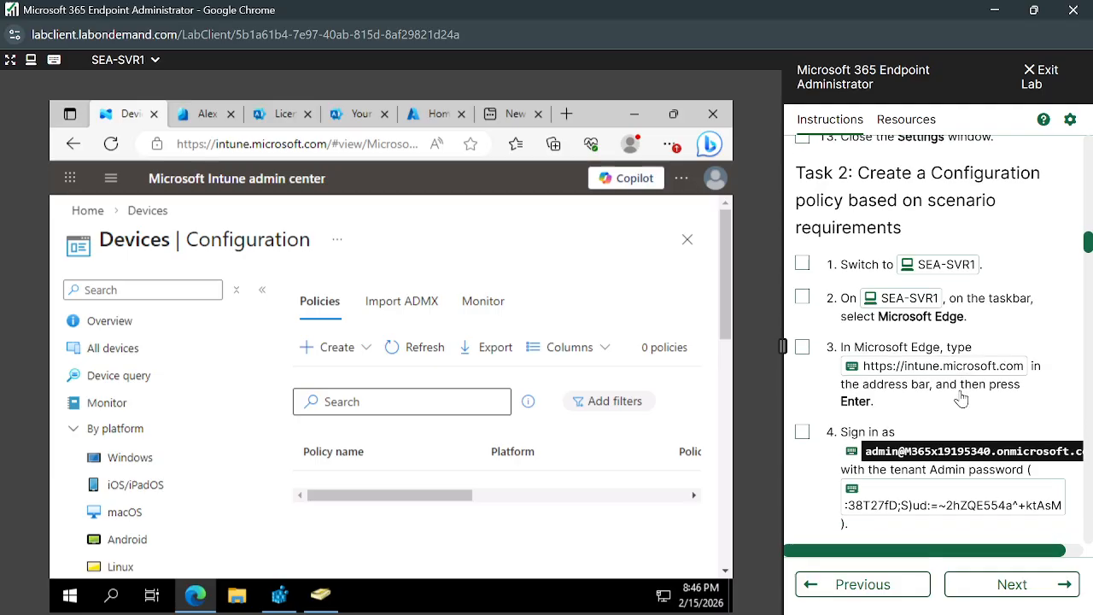
pyautogui.scroll(1, 975, 384)
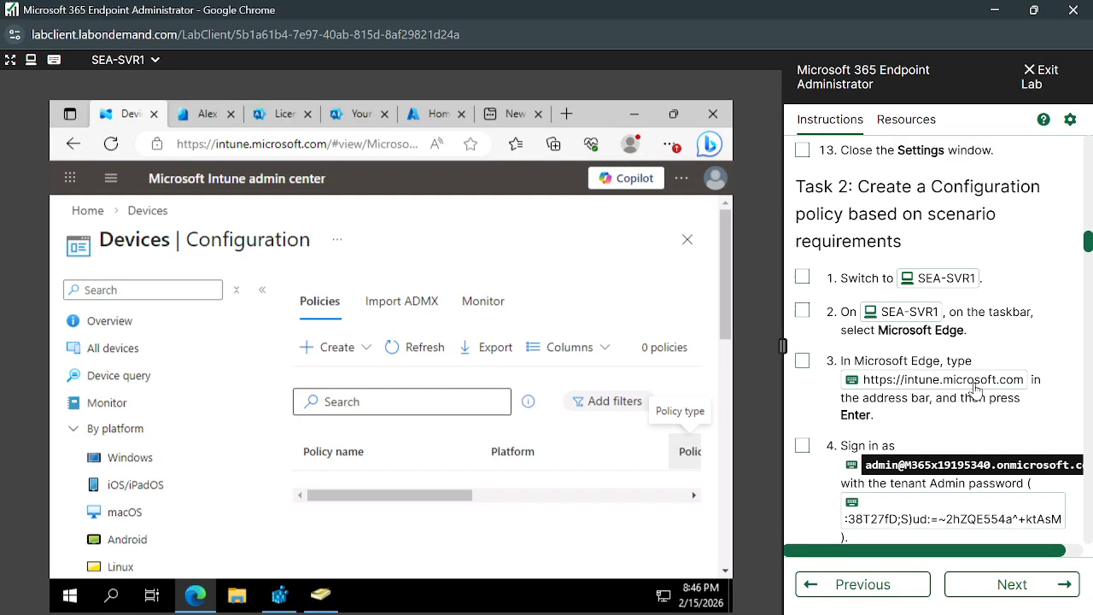
pyautogui.scroll(-2, 969, 393)
pyautogui.scroll(-1, 952, 412)
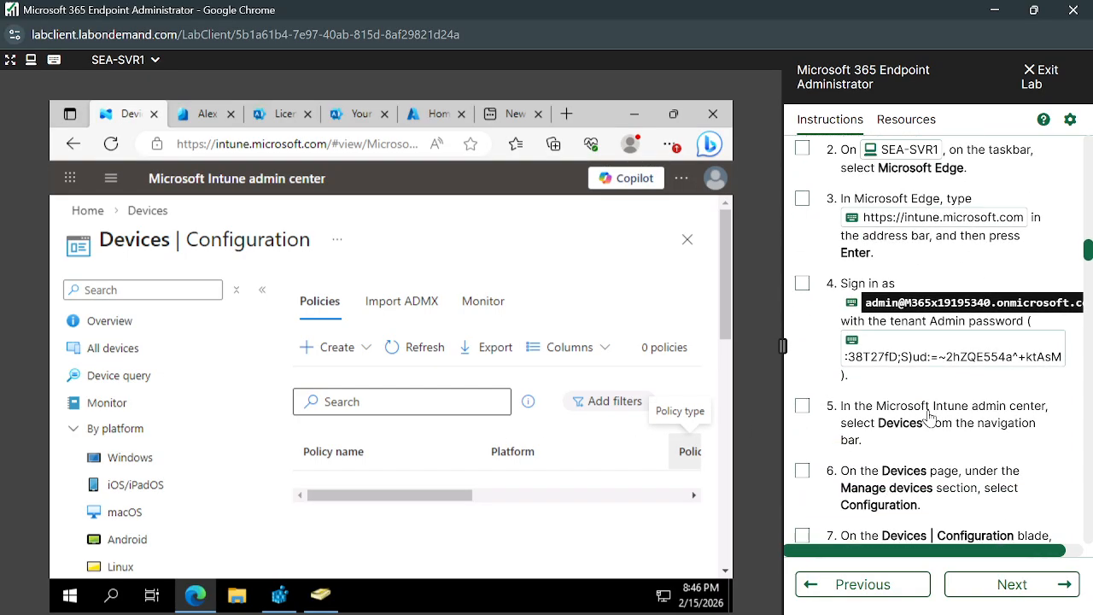
pyautogui.scroll(-2, 935, 393)
pyautogui.scroll(-1, 930, 385)
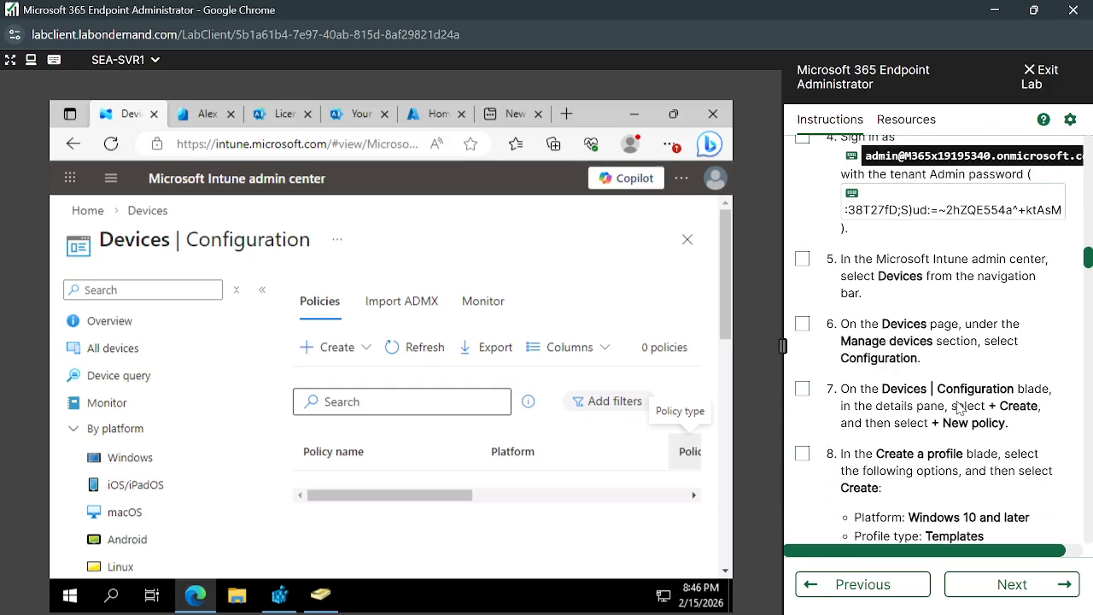
# - Start a new configuration policy with Windows 10 and later as the platform and Templates as the profile type
pyautogui.scroll(-1, 979, 385)
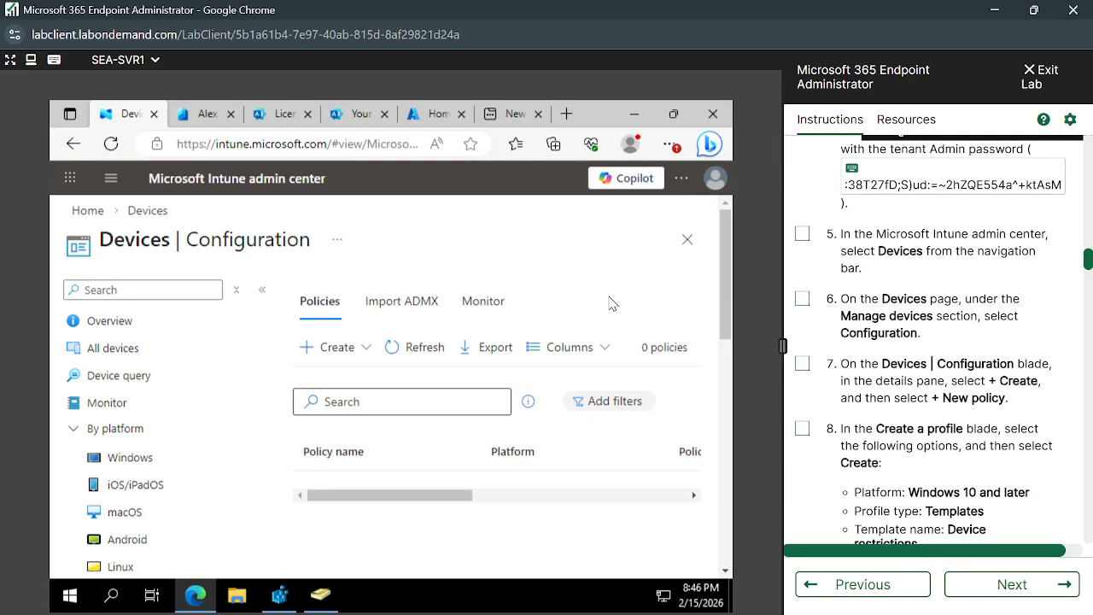
pyautogui.click(317, 348)
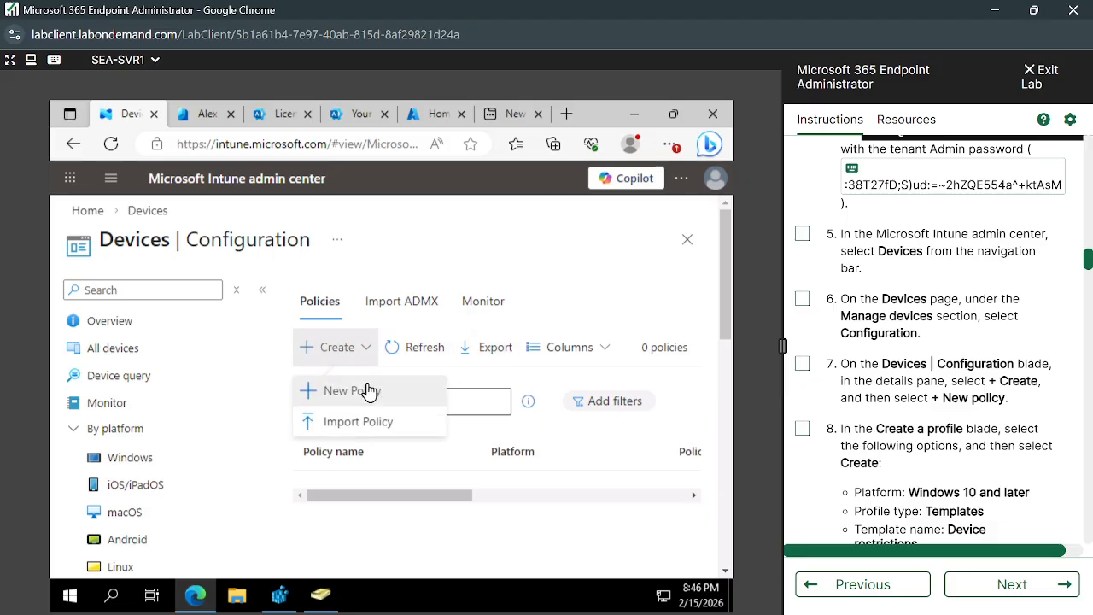
pyautogui.click(429, 380)
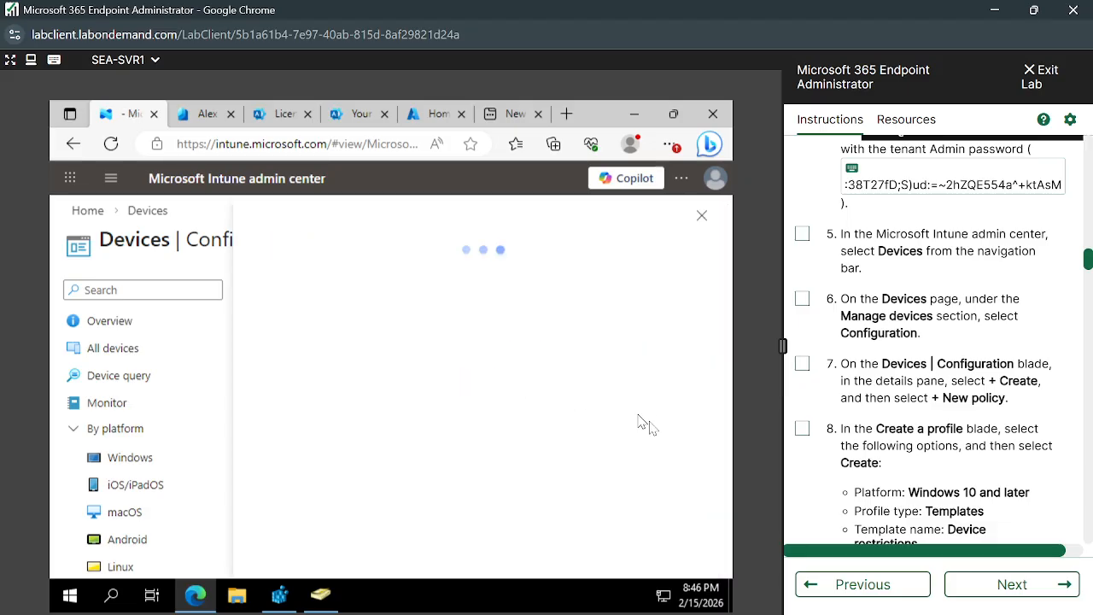
pyautogui.scroll(-1, 921, 450)
pyautogui.scroll(-2, 921, 451)
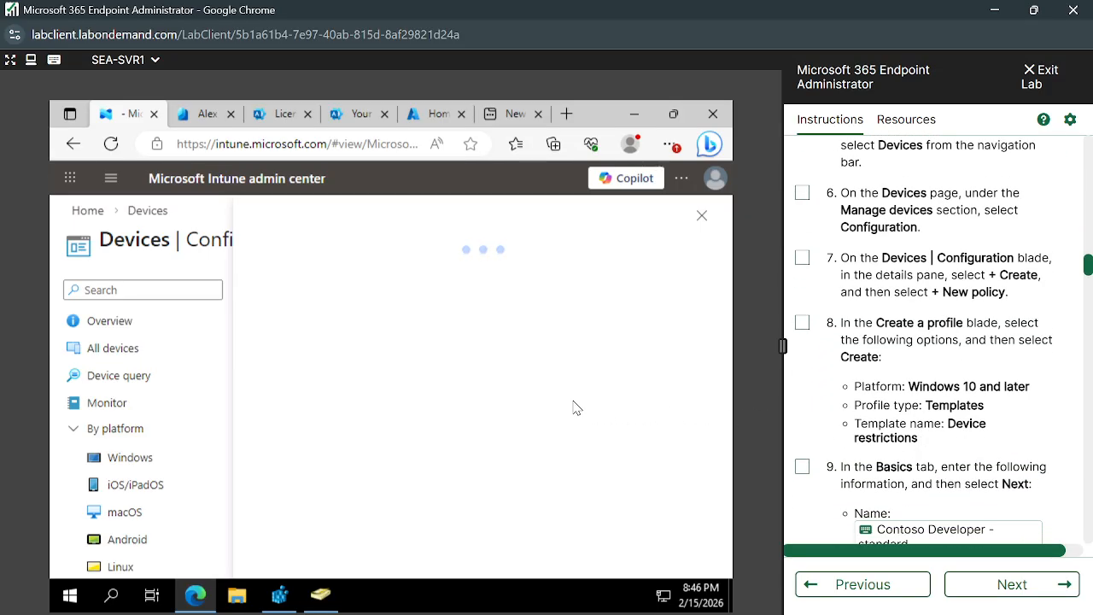
pyautogui.click(461, 296)
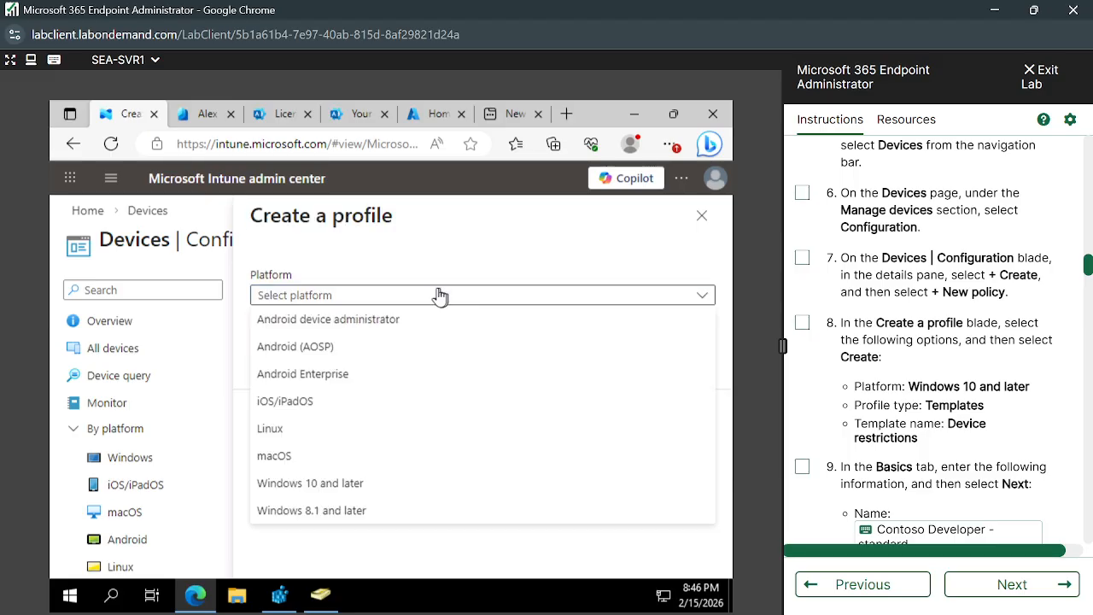
pyautogui.click(334, 487)
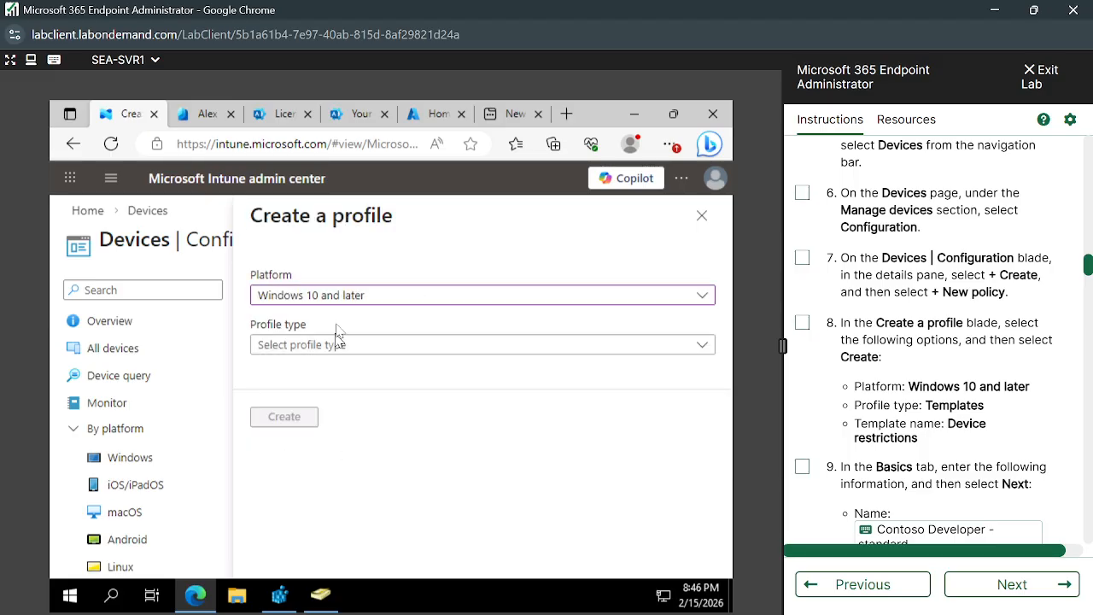
pyautogui.click(418, 346)
pyautogui.click(318, 425)
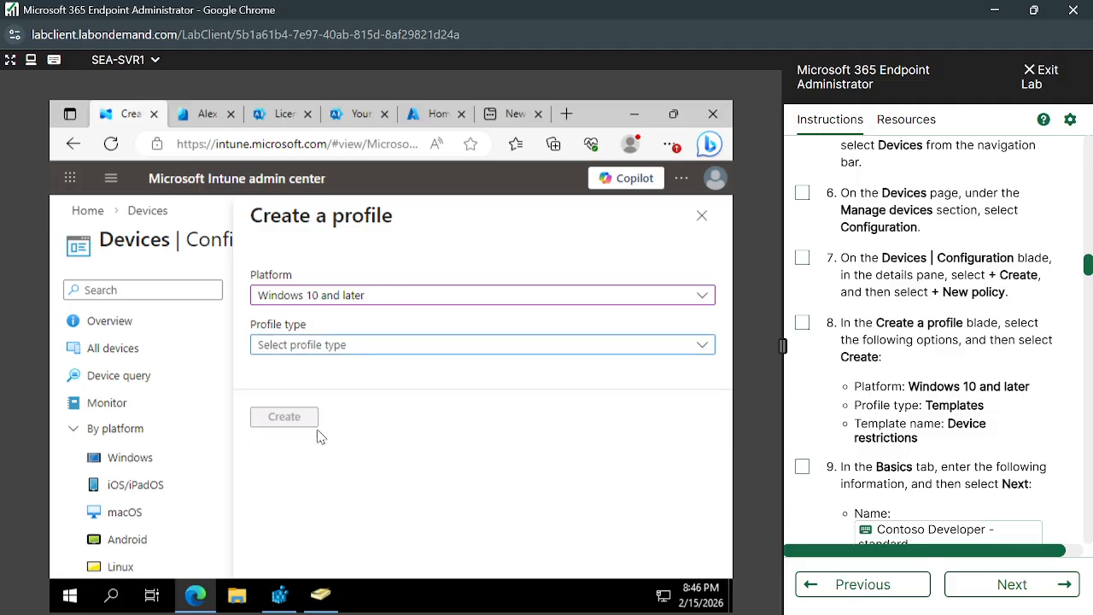
# - Search the templates for "Device", choose Device restrictions and create the profile
pyautogui.scroll(-2, 438, 415)
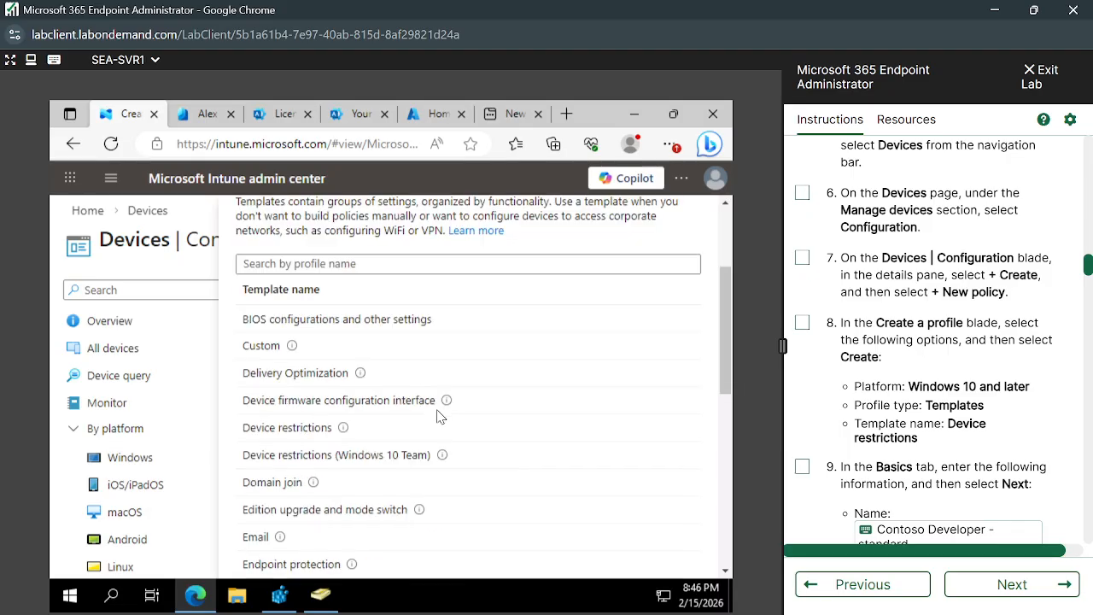
pyautogui.scroll(1, 437, 415)
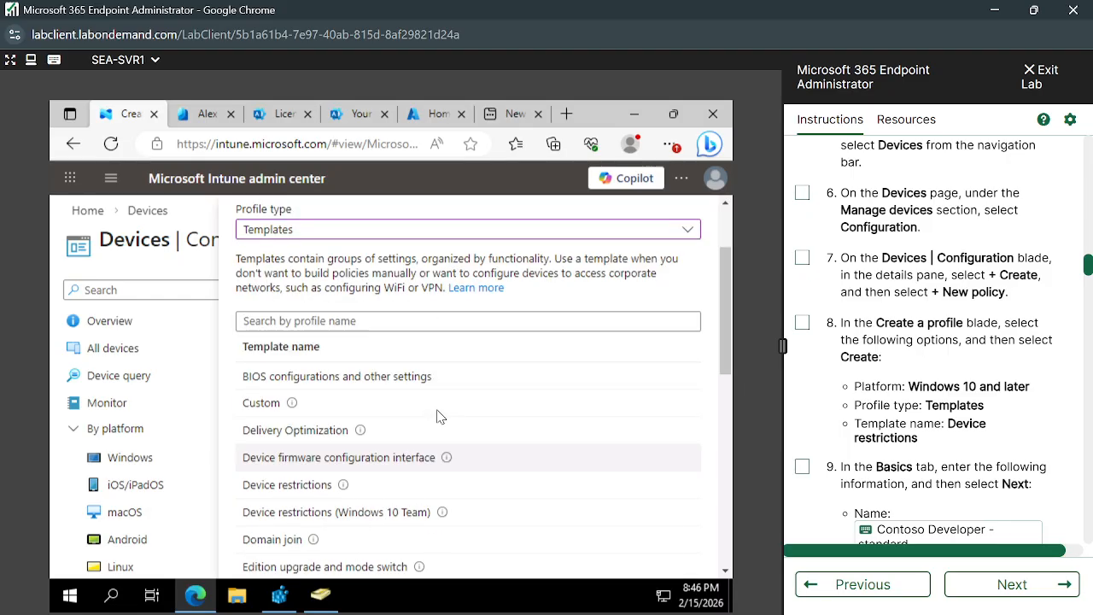
pyautogui.click(332, 324)
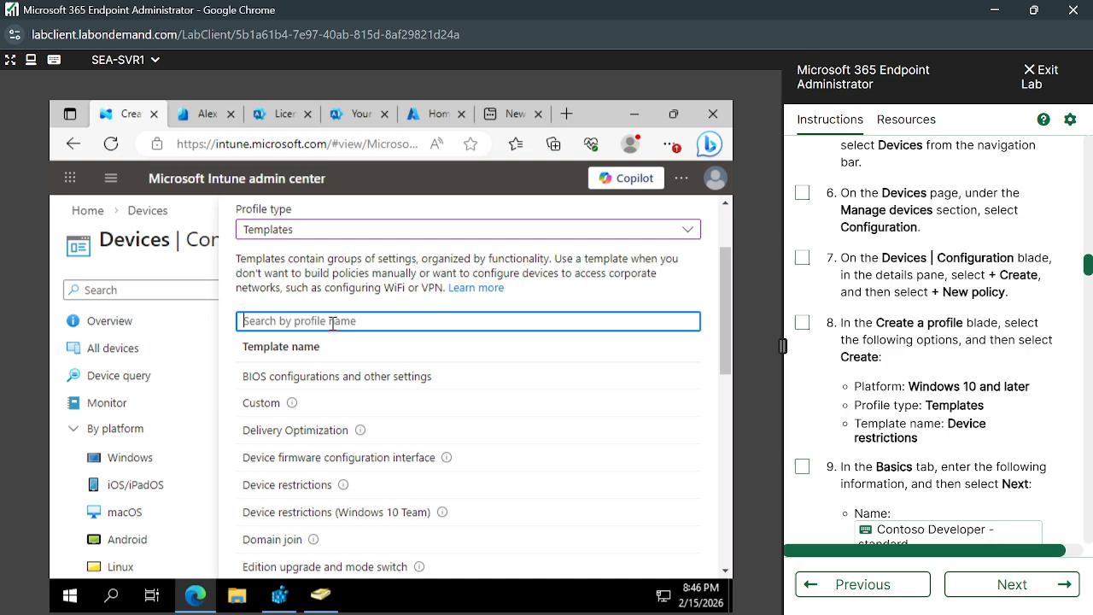
pyautogui.write('Device')
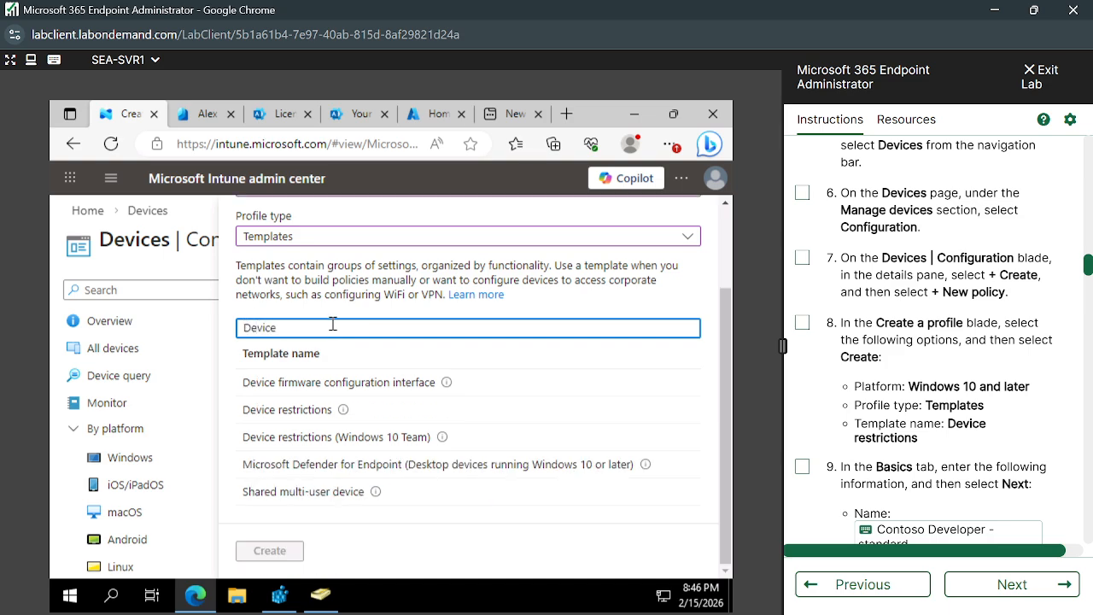
pyautogui.click(281, 413)
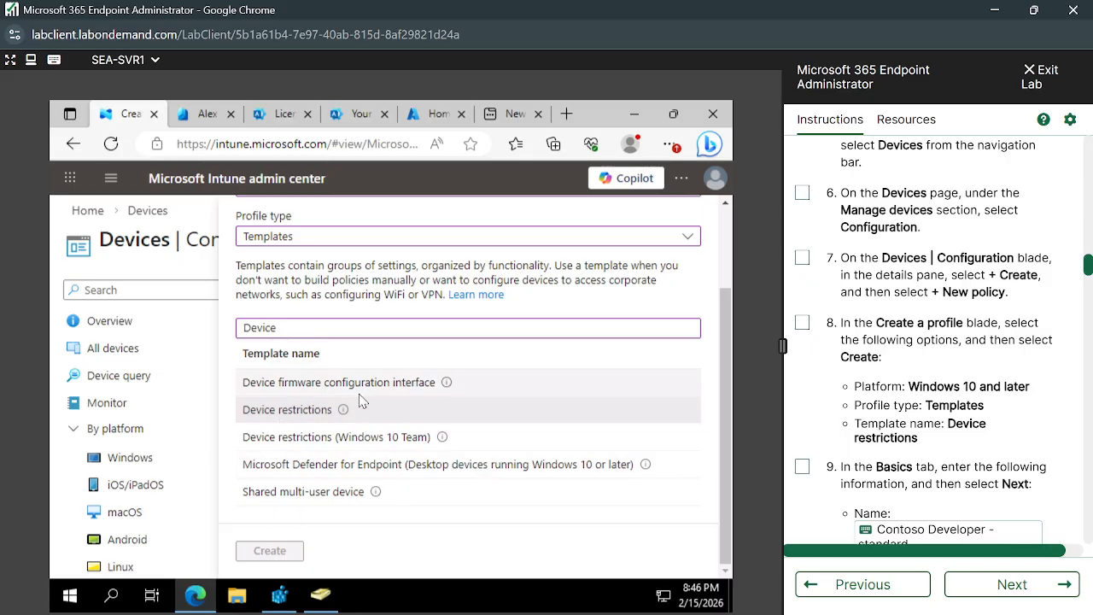
pyautogui.click(291, 413)
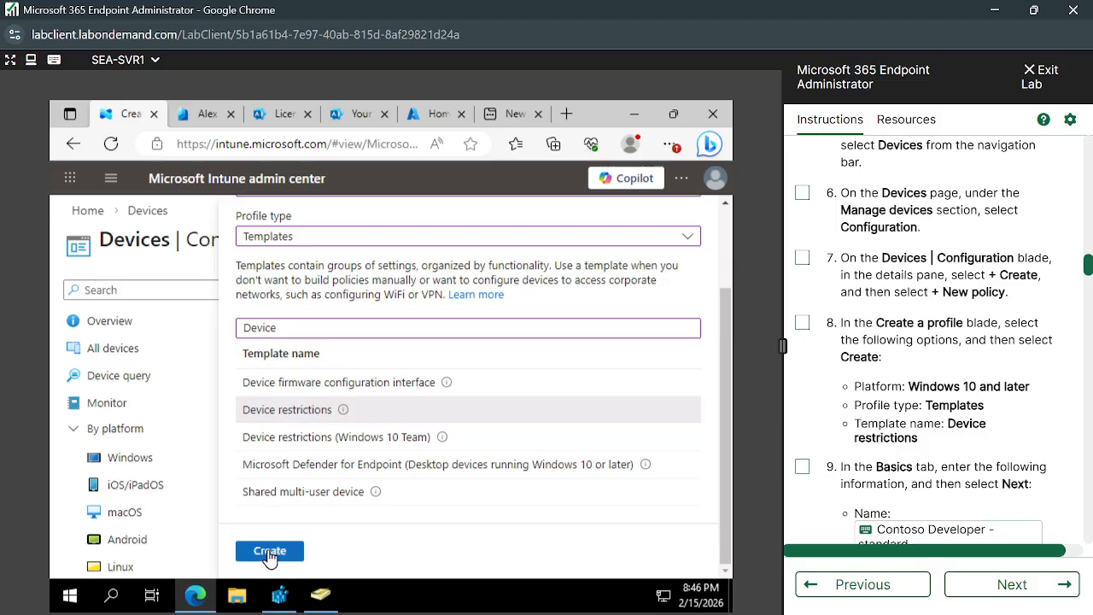
pyautogui.click(270, 552)
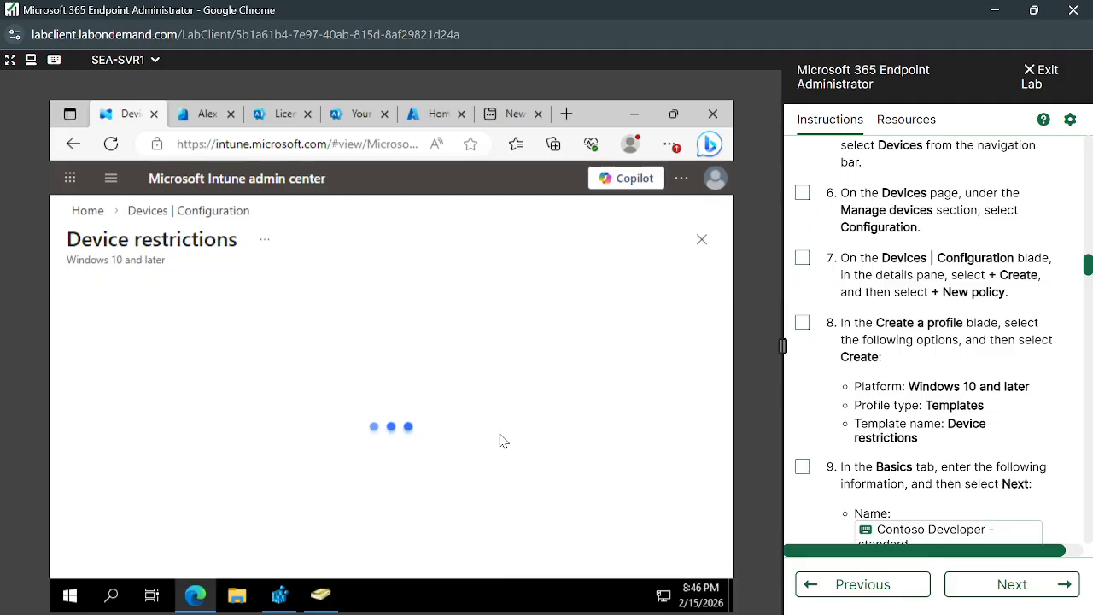
# - Name the device restrictions profile "Contoso Developer - standard"
pyautogui.scroll(-1, 909, 505)
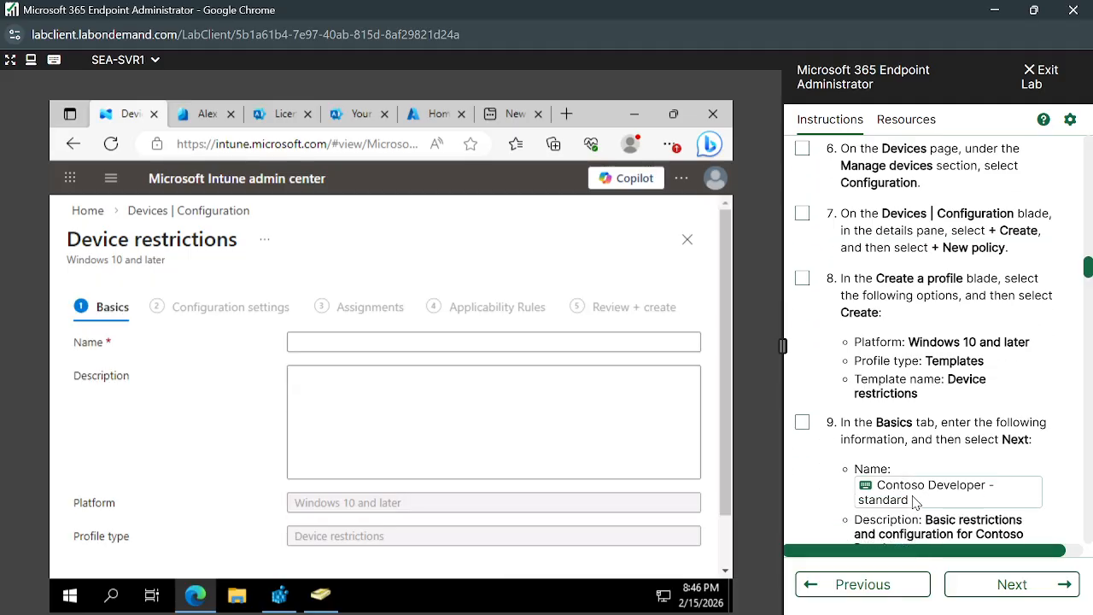
pyautogui.click(421, 341)
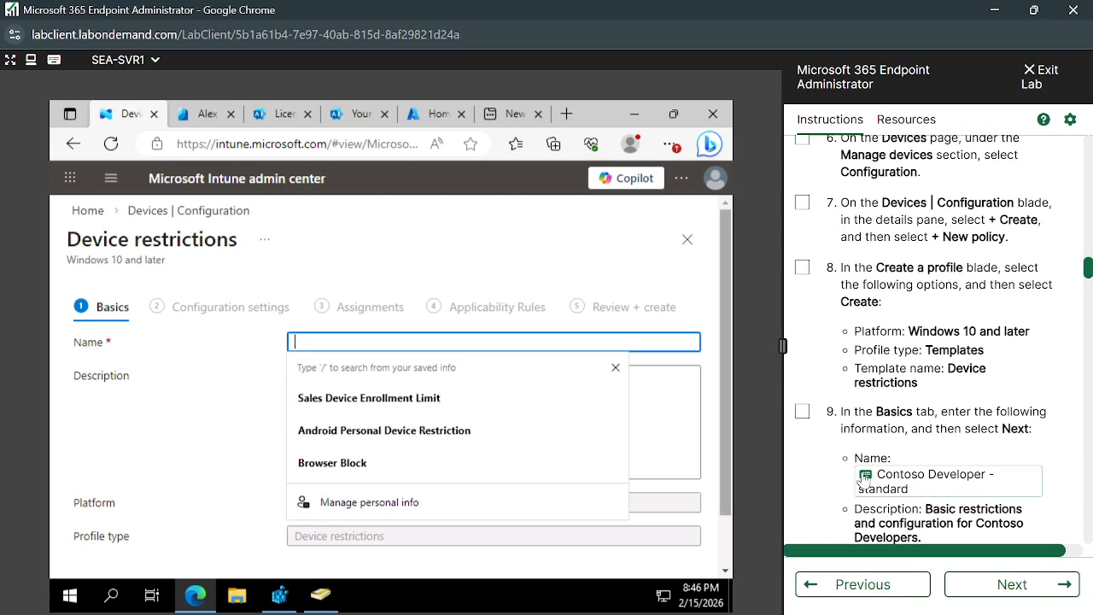
pyautogui.click(862, 480)
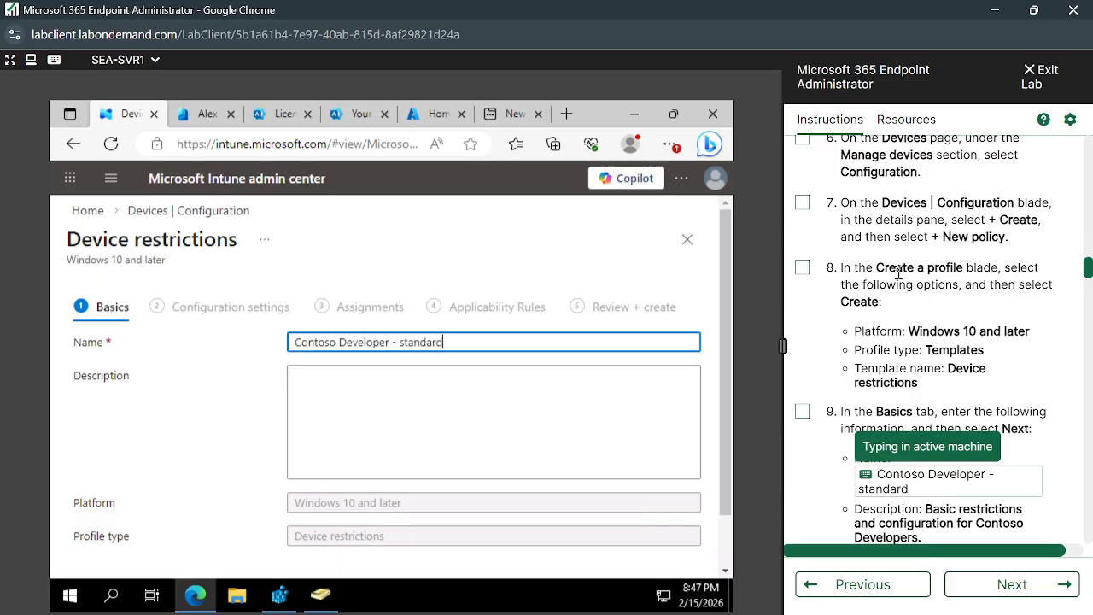
# - Highlight the scenario requirement about hiding the Gaming section and return to the Task 2 instructions on the profile's basics and configuration settings
pyautogui.scroll(7, 896, 342)
pyautogui.scroll(10, 896, 277)
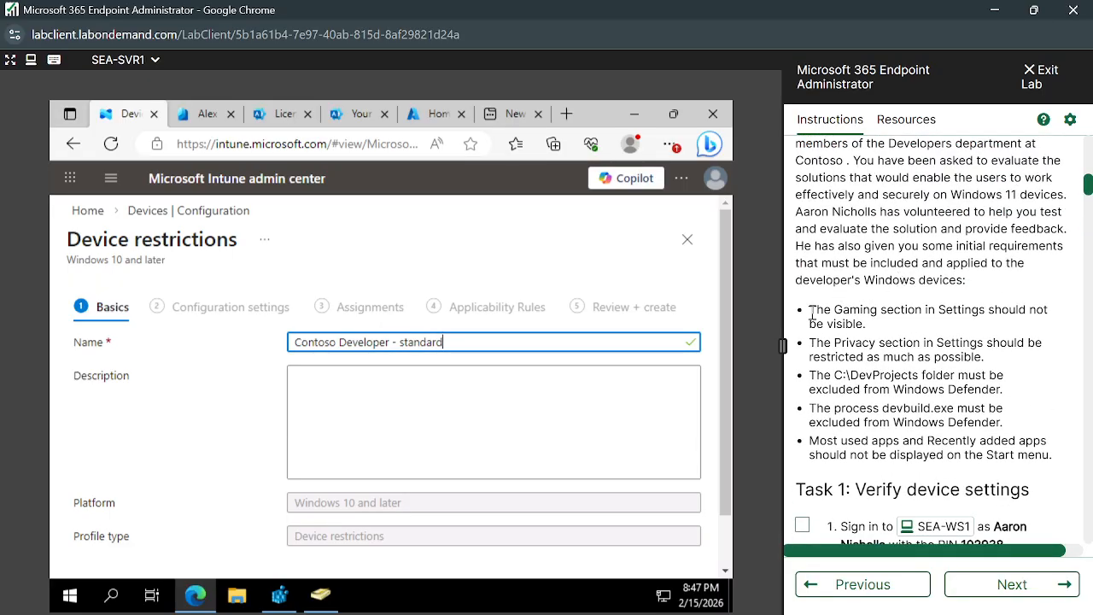
pyautogui.moveTo(809, 312); pyautogui.dragTo(1020, 329)
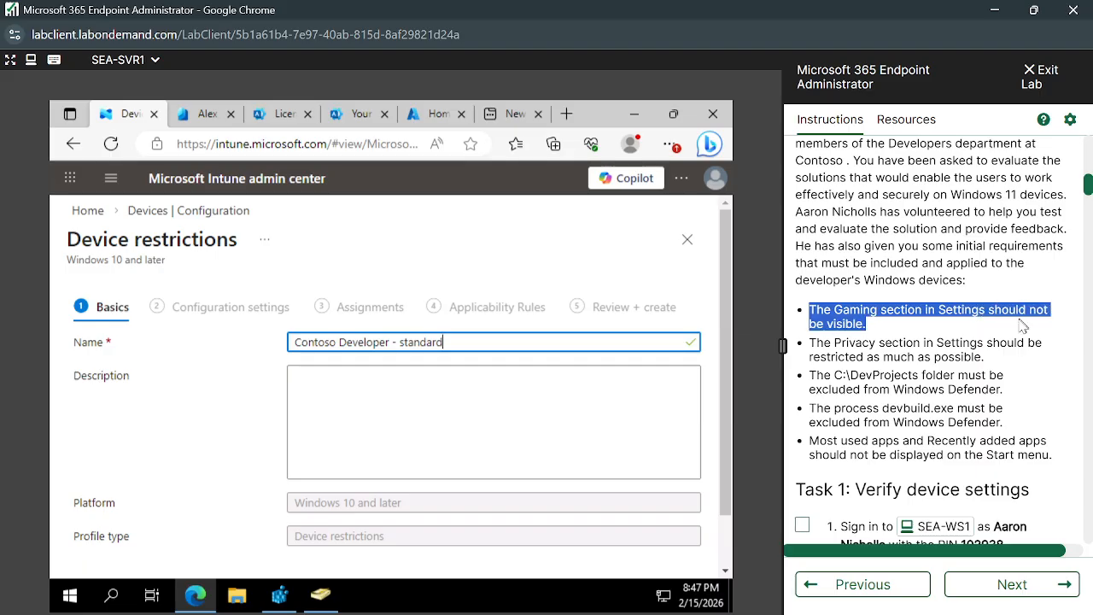
pyautogui.scroll(-5, 988, 453)
pyautogui.scroll(-10, 988, 452)
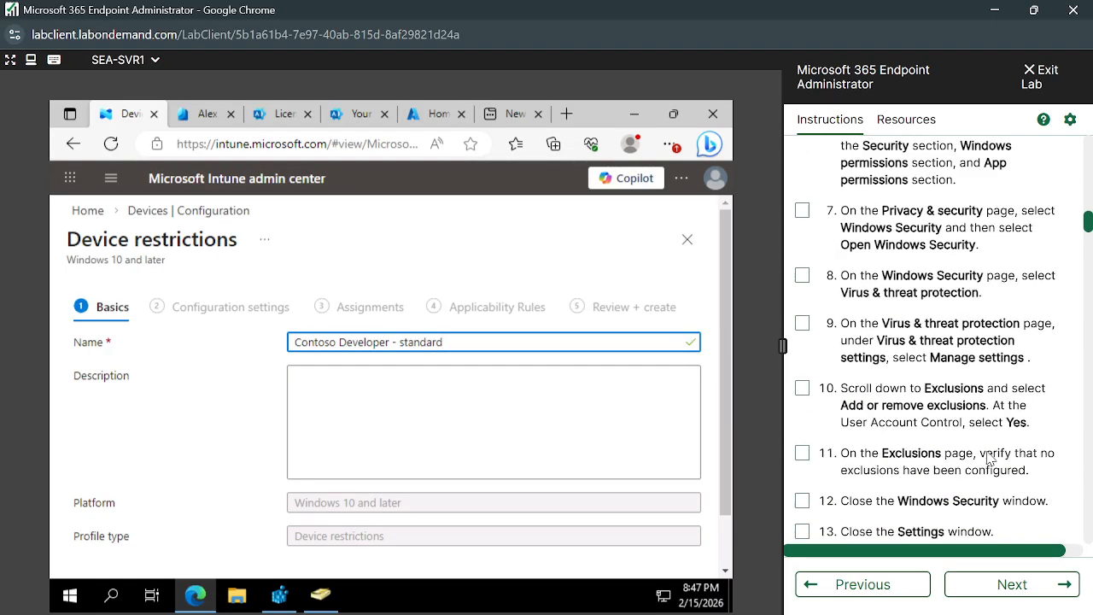
pyautogui.scroll(-5, 987, 458)
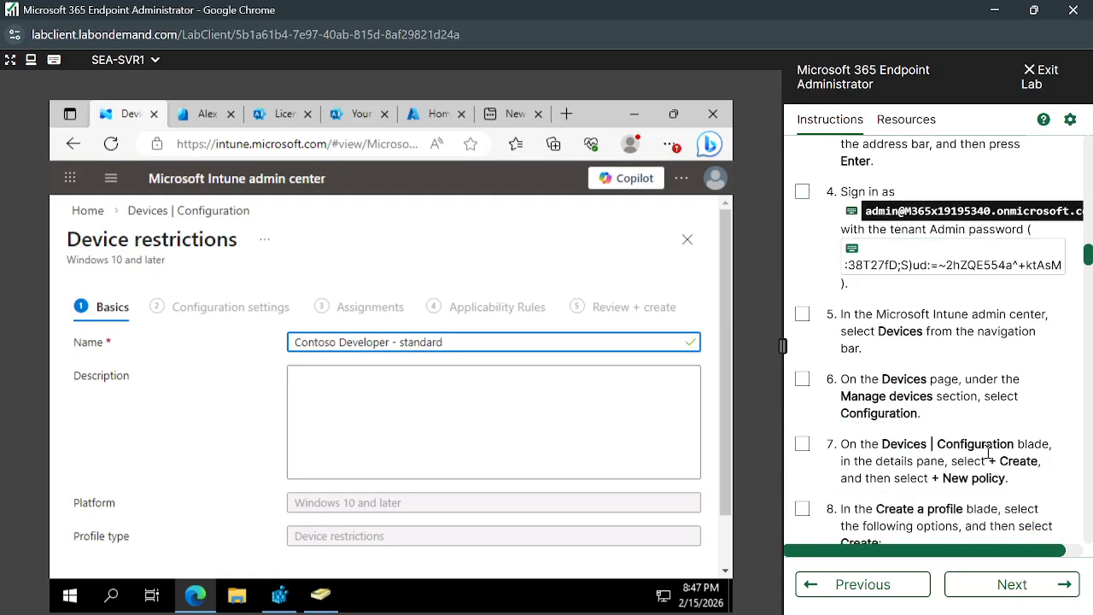
pyautogui.scroll(-3, 989, 459)
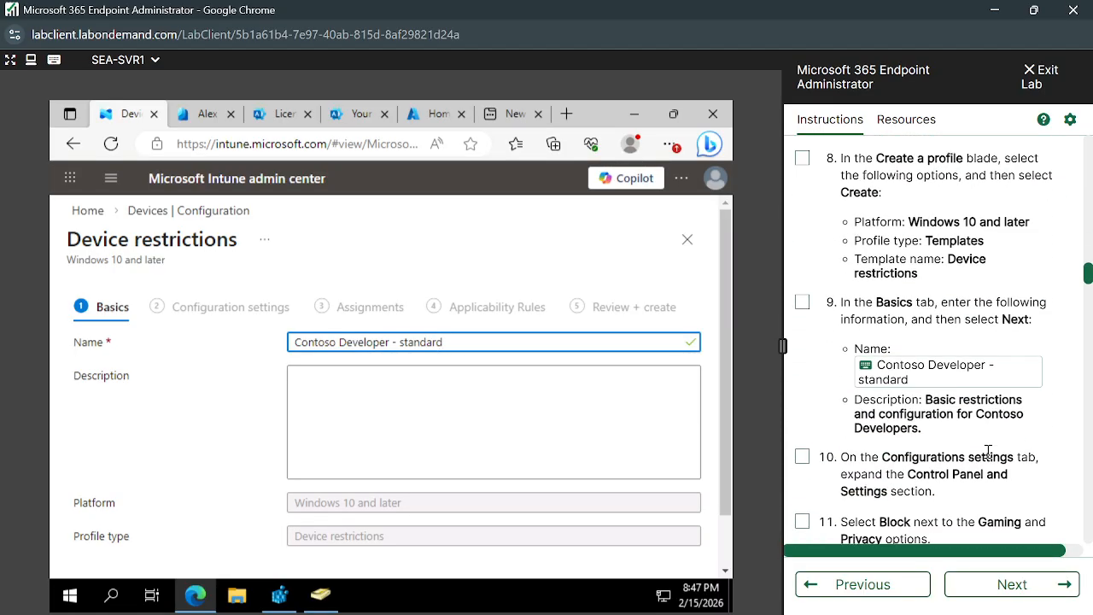
pyautogui.scroll(-1, 948, 407)
pyautogui.scroll(-1, 948, 408)
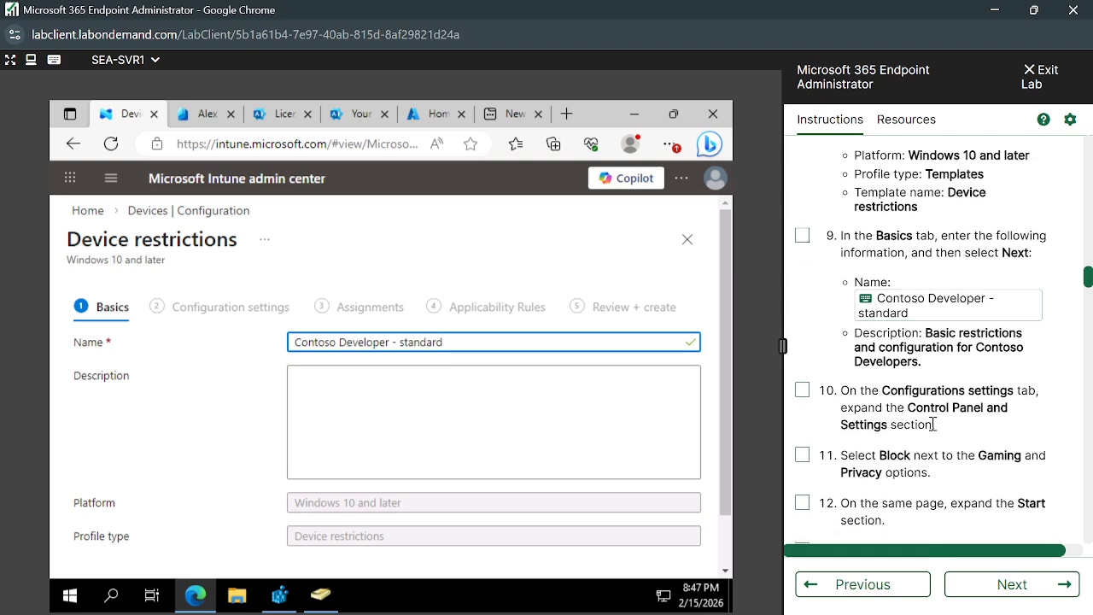
# - Proceed to the profile's configuration settings and expand the Control Panel and Settings section
pyautogui.scroll(-2, 522, 456)
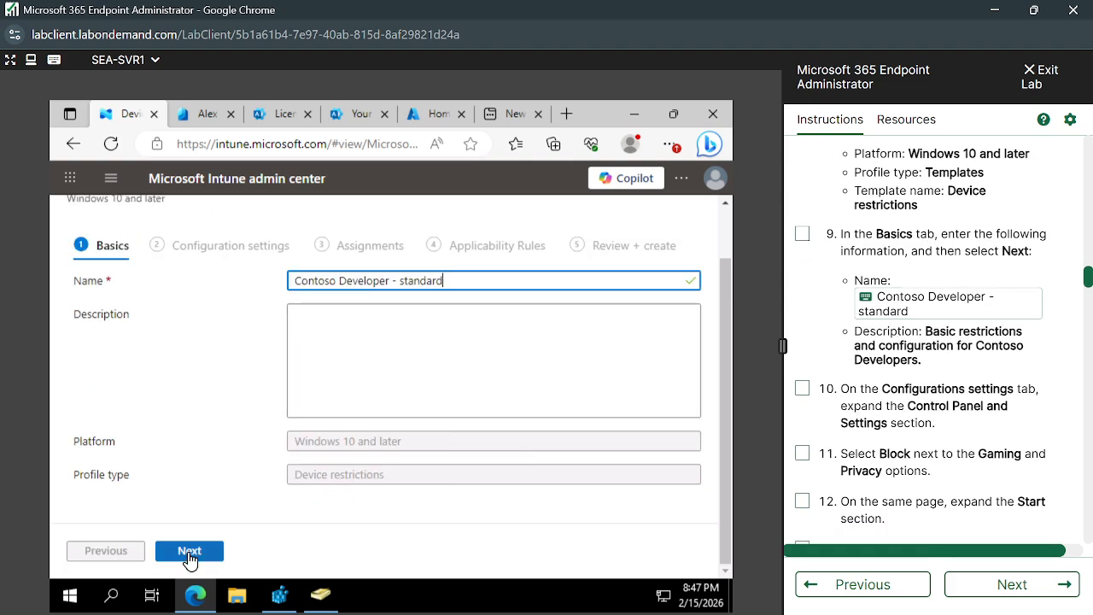
pyautogui.click(190, 553)
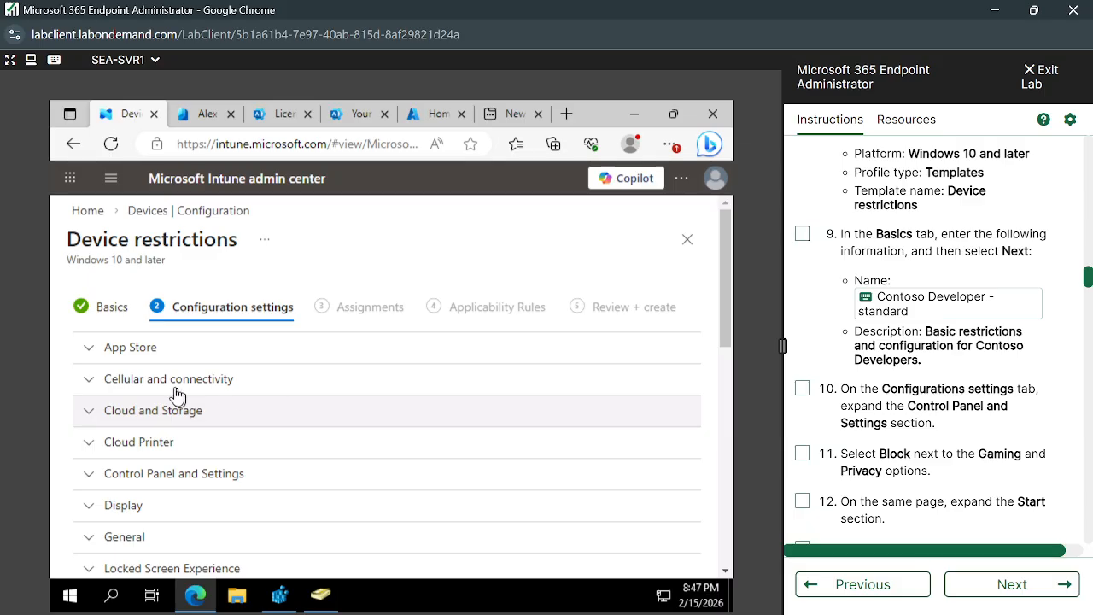
pyautogui.scroll(-2, 157, 464)
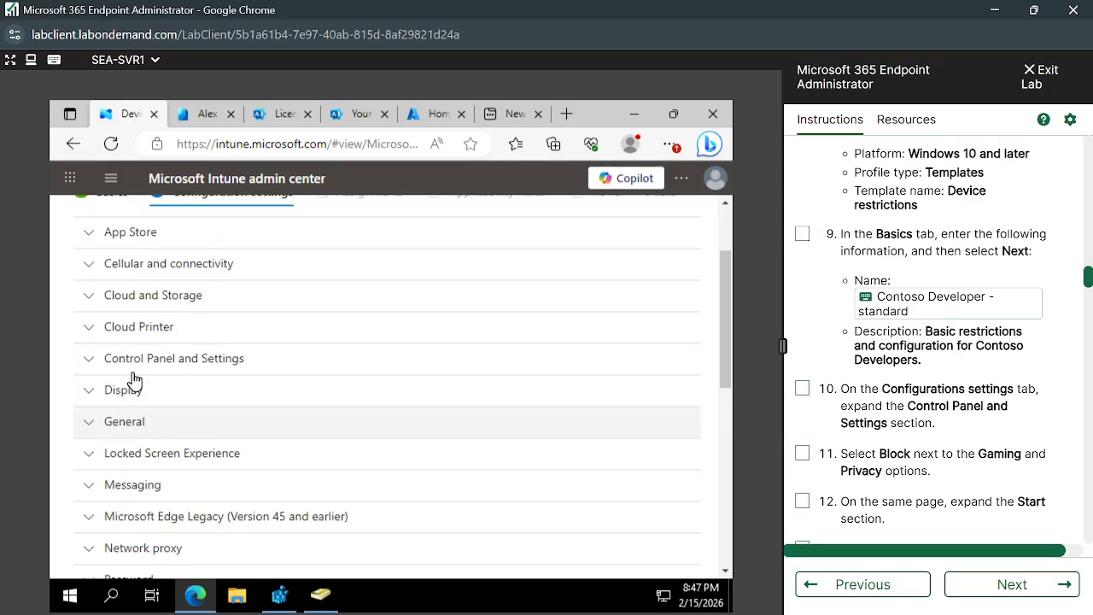
pyautogui.click(94, 365)
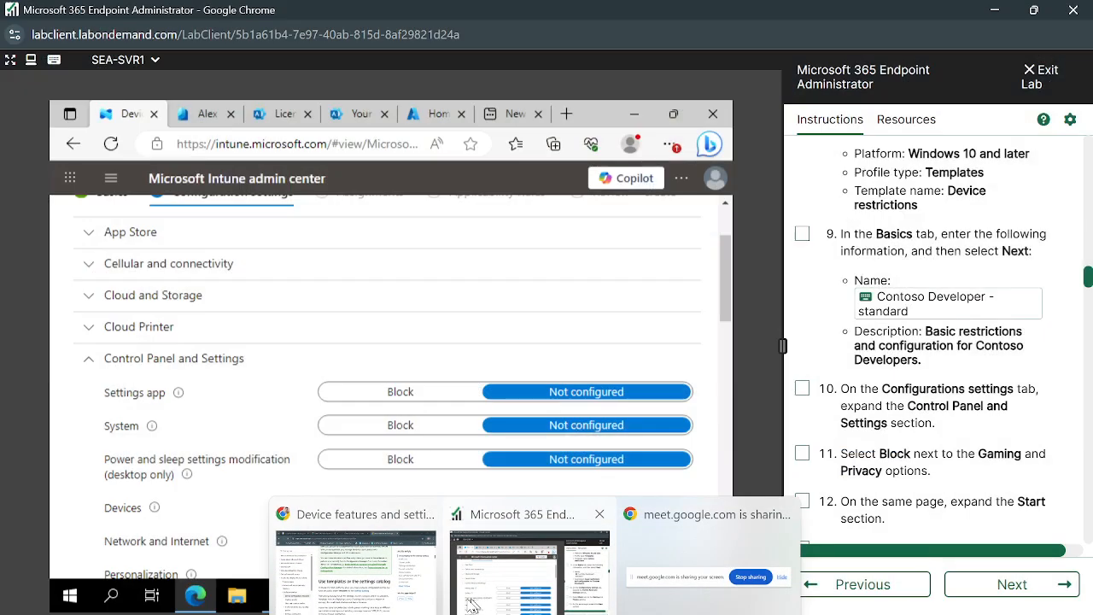
# - Switch to the Google Meet call to check the participants and return to the lab window
pyautogui.click(441, 593)
pyautogui.click(338, 17)
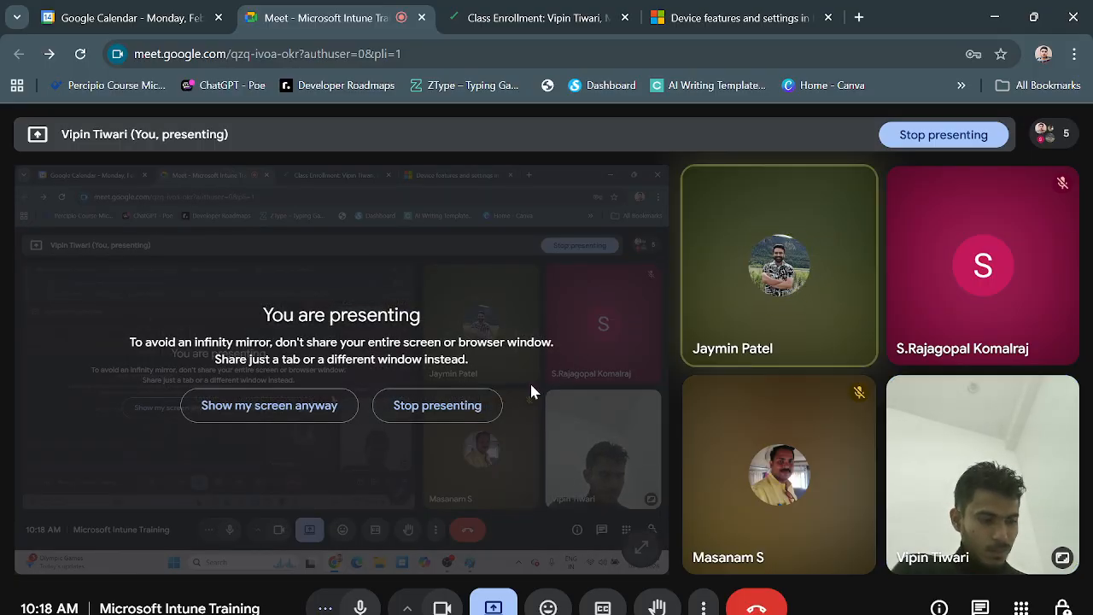
pyautogui.hotkey('alt', 'Tab')
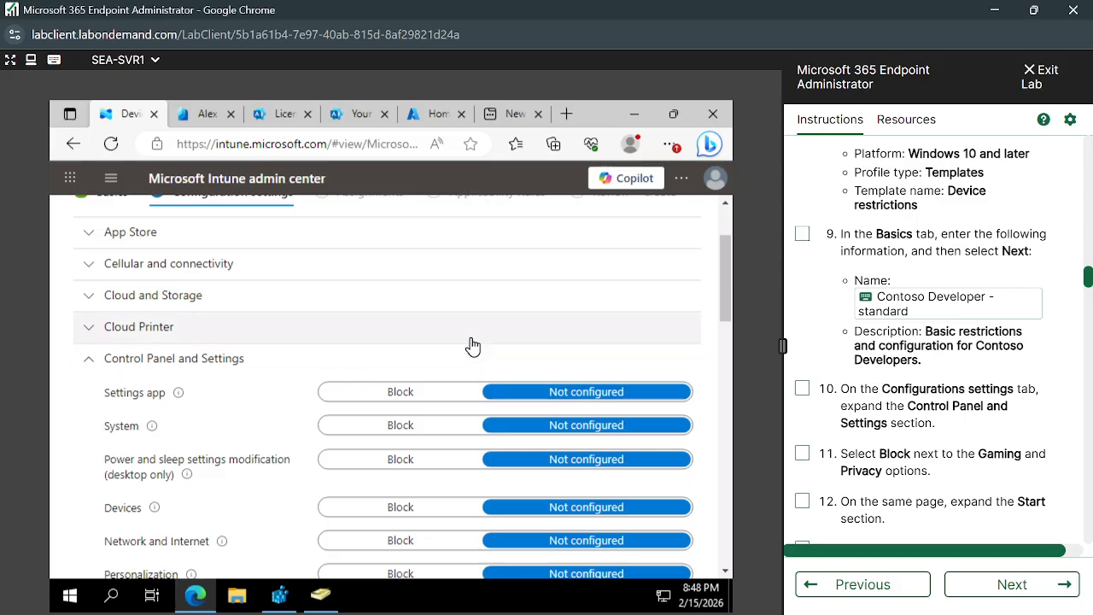
# - Set Gaming to Block in the Control Panel and Settings section of the device restrictions profile
pyautogui.scroll(-1, 664, 393)
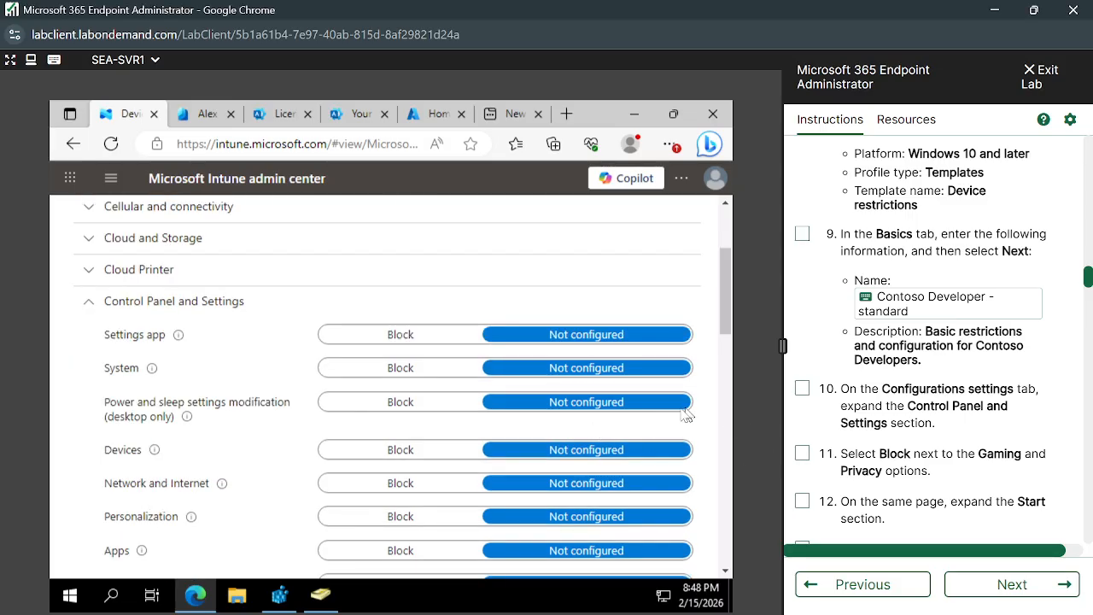
pyautogui.scroll(-3, 922, 417)
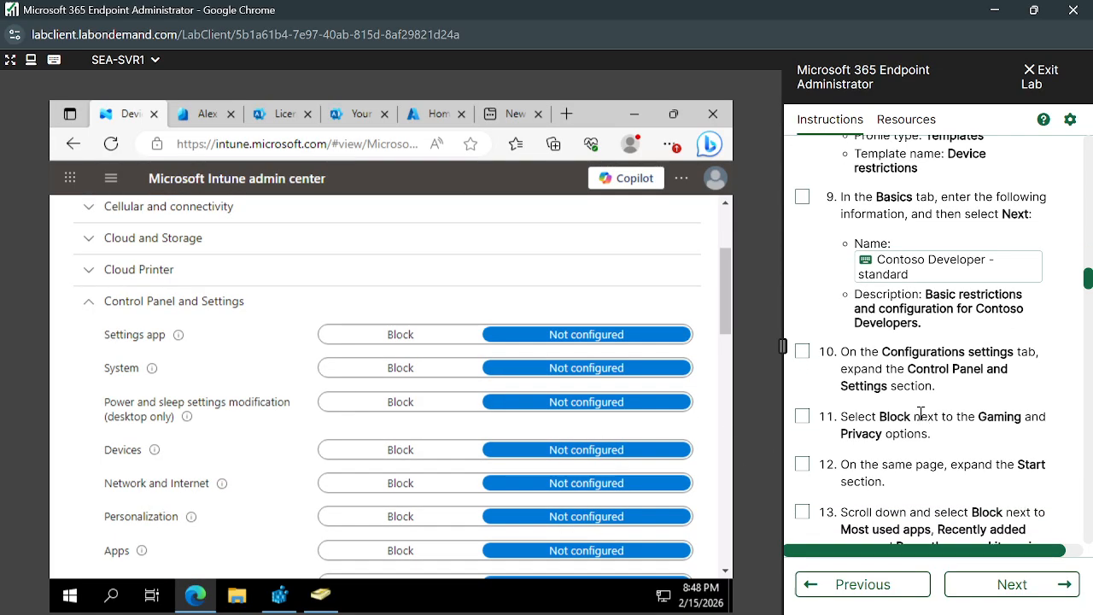
pyautogui.scroll(-1, 921, 418)
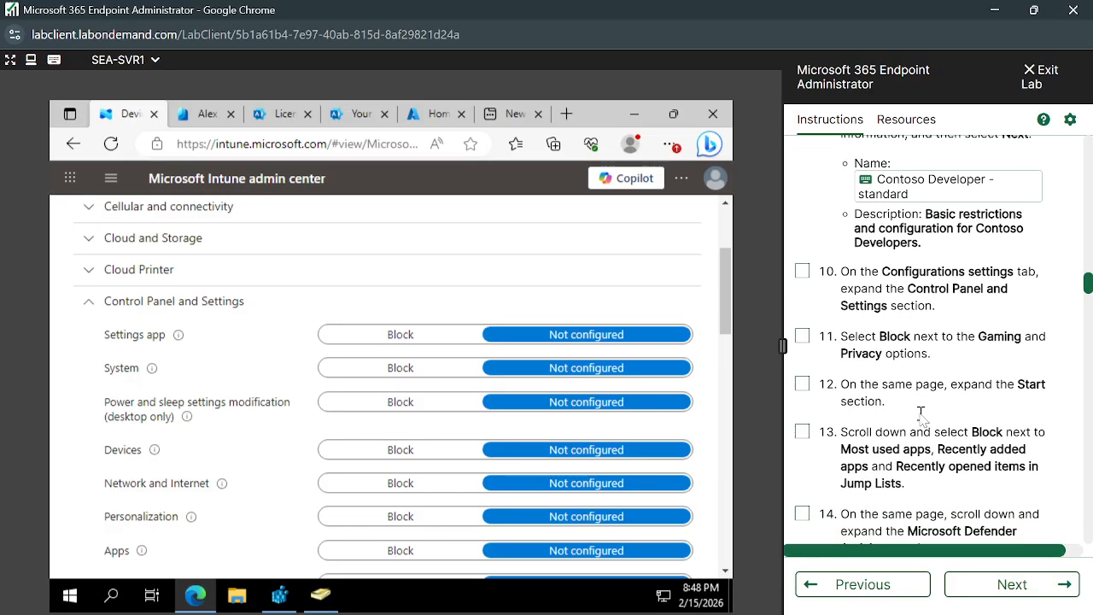
pyautogui.scroll(-2, 310, 475)
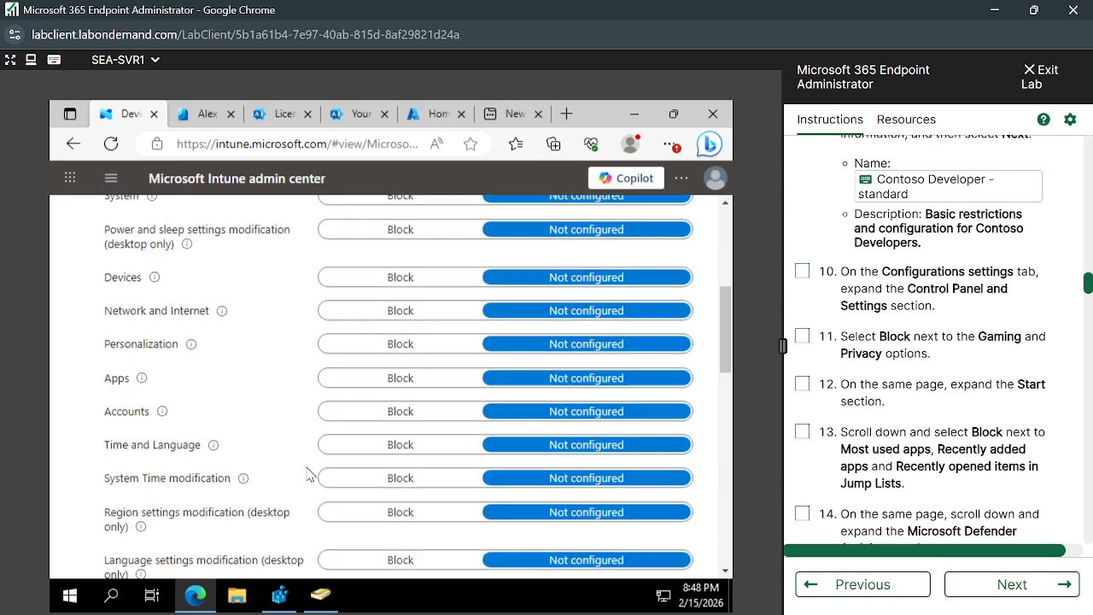
pyautogui.scroll(-1, 309, 475)
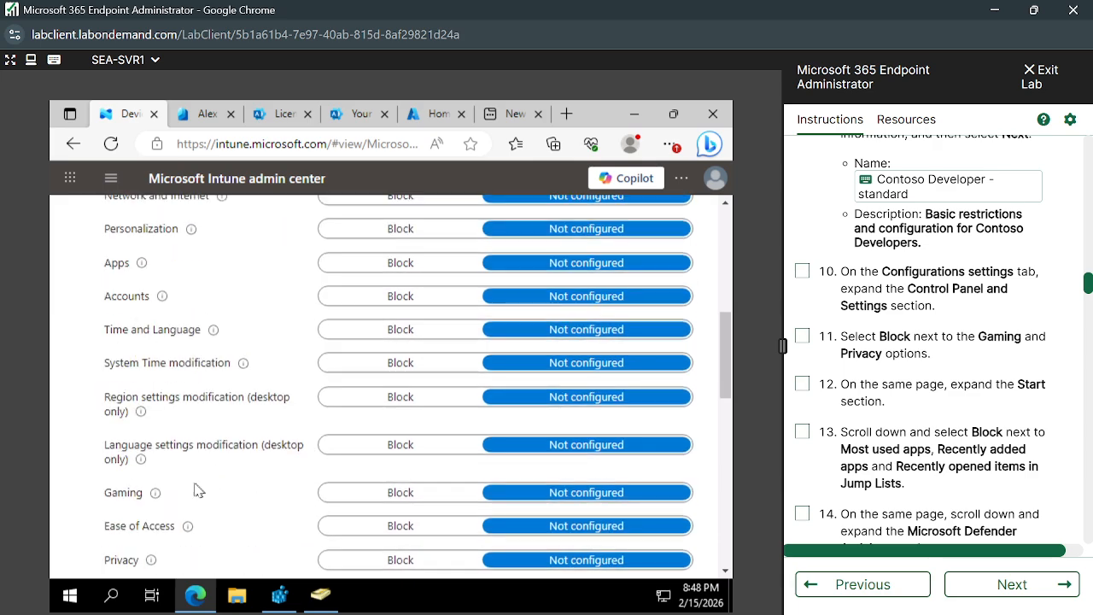
pyautogui.moveTo(163, 502)
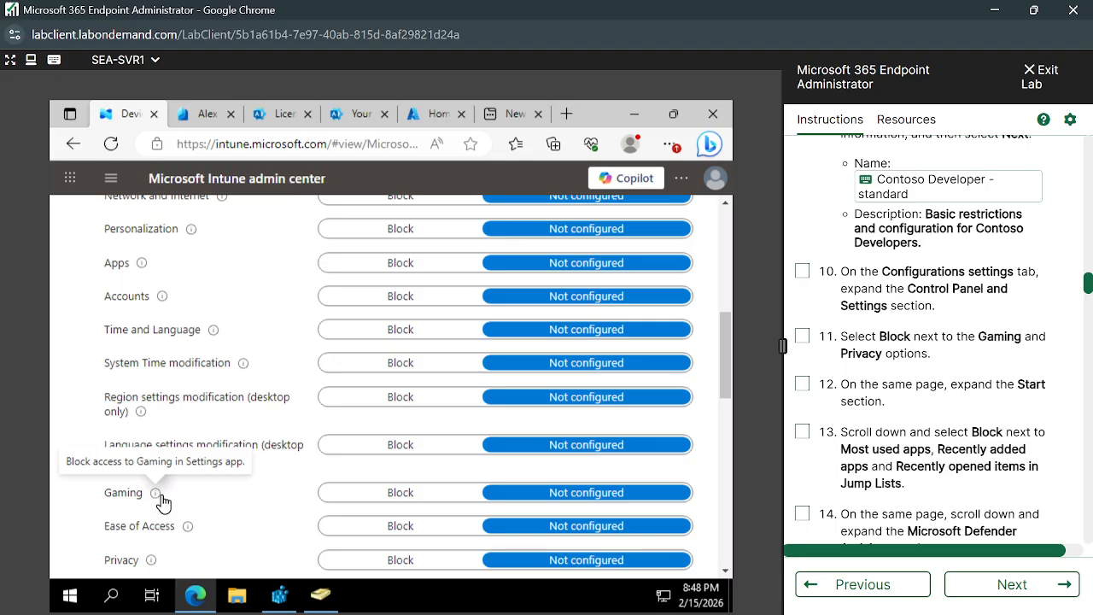
pyautogui.click(414, 504)
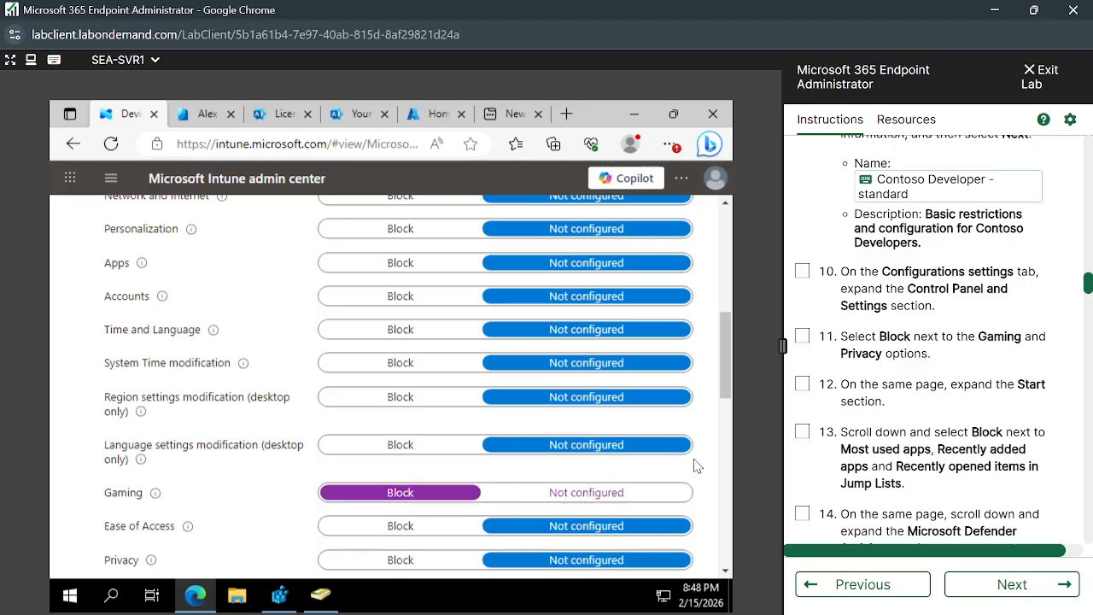
# - Expand the Start section of the profile's configuration settings
pyautogui.scroll(-1, 693, 465)
pyautogui.scroll(-1, 891, 471)
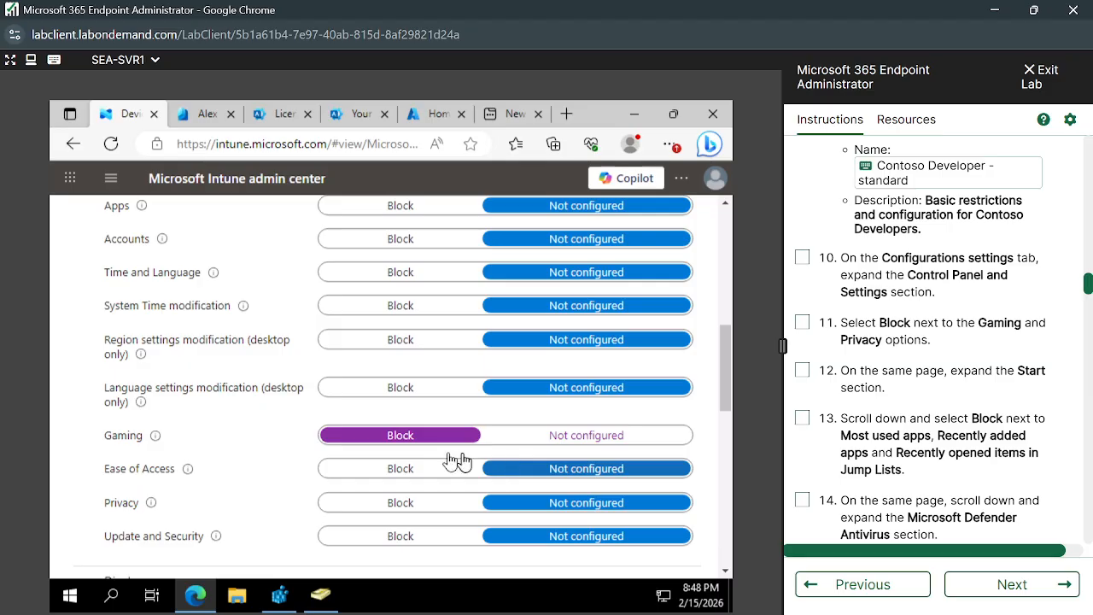
pyautogui.scroll(-10, 312, 459)
pyautogui.scroll(4, 287, 391)
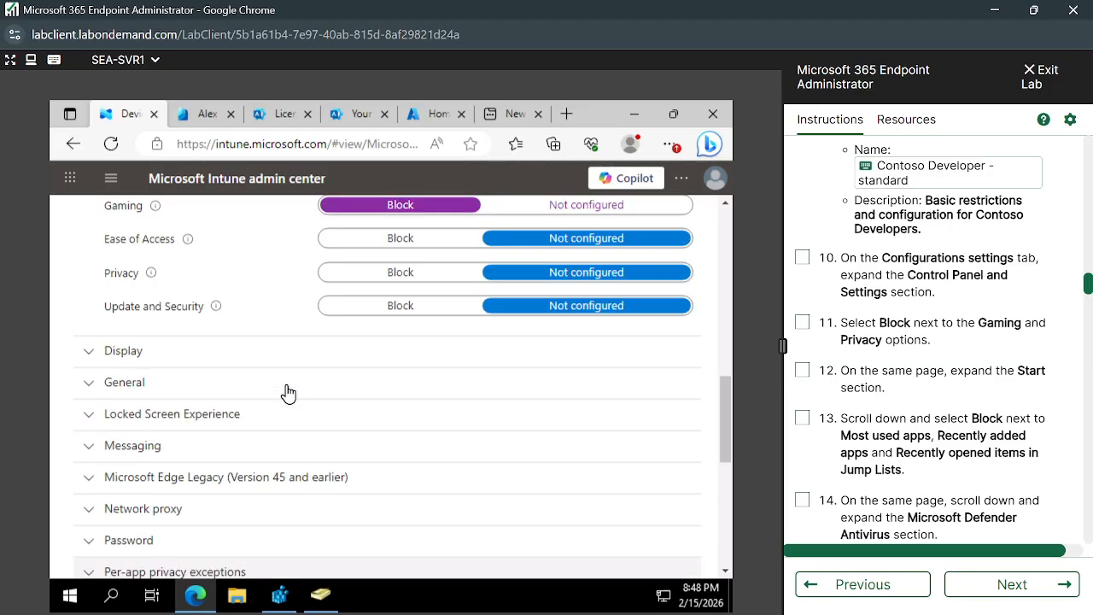
pyautogui.scroll(-5, 288, 391)
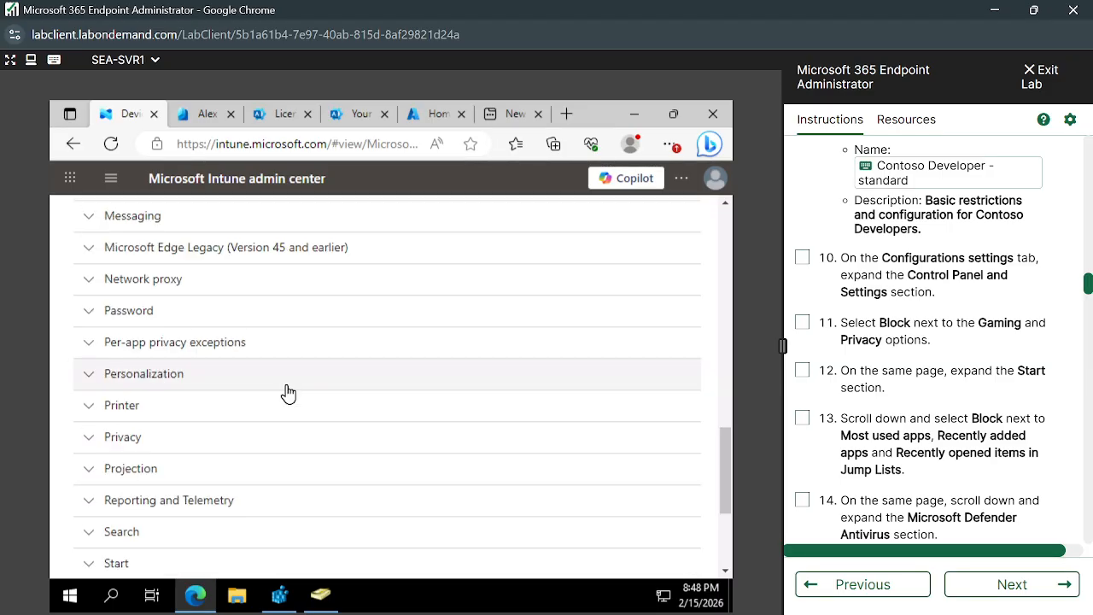
pyautogui.scroll(-2, 287, 396)
pyautogui.click(90, 452)
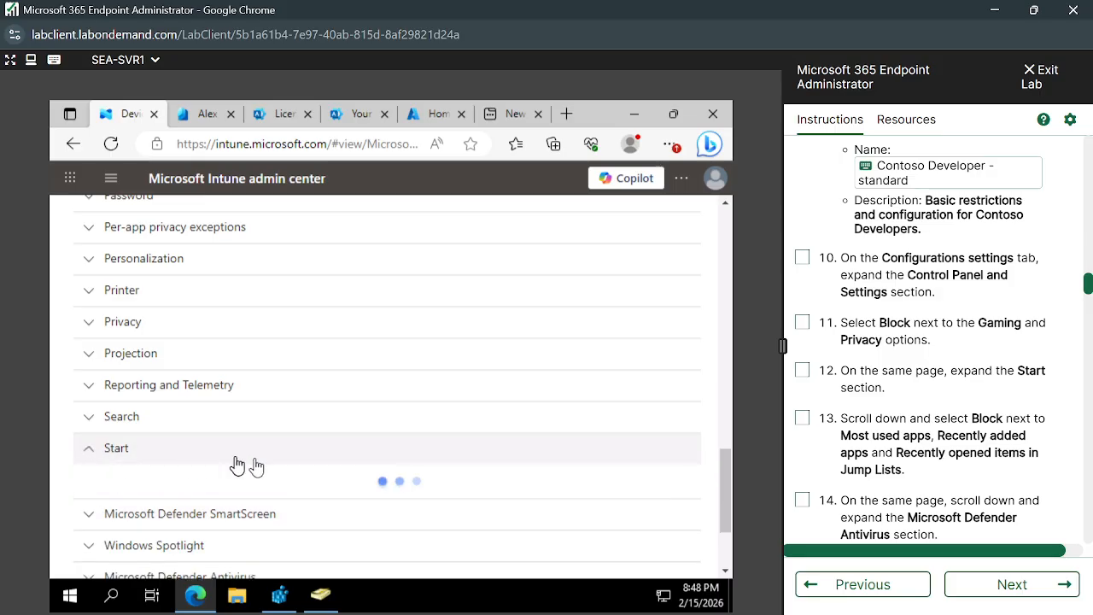
# - Set Most used apps and Recently added apps to Block in the Start section
pyautogui.scroll(-3, 389, 470)
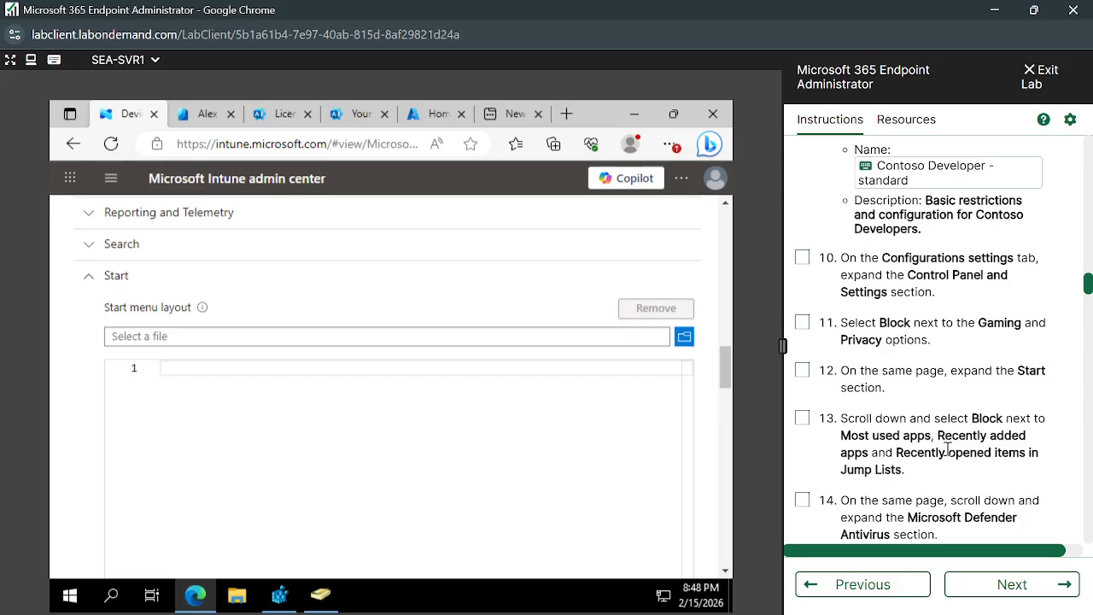
pyautogui.scroll(-1, 946, 450)
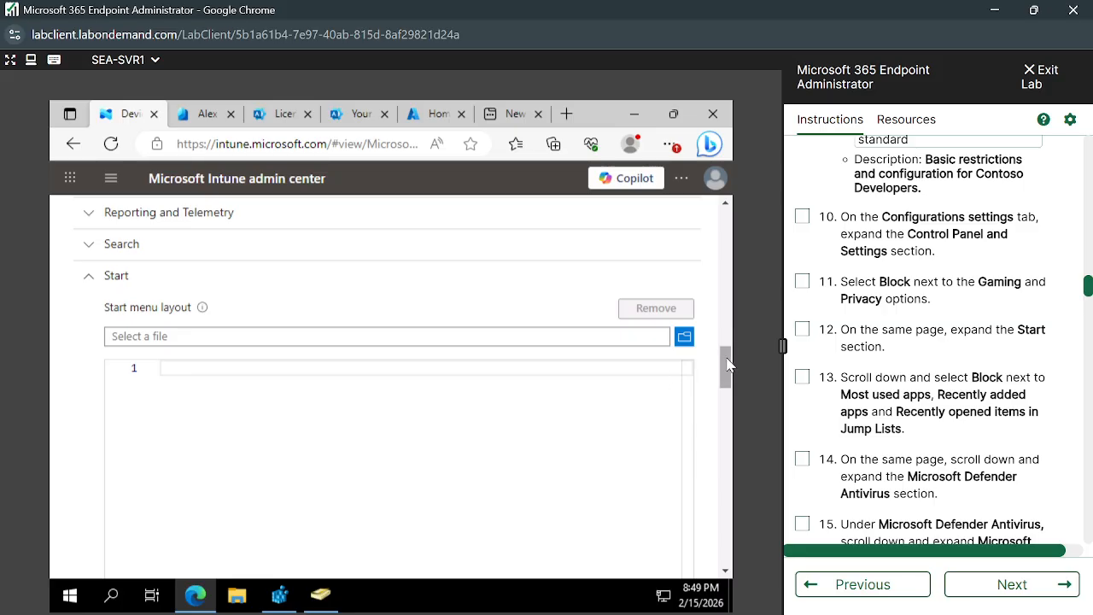
pyautogui.moveTo(725, 366); pyautogui.dragTo(727, 442)
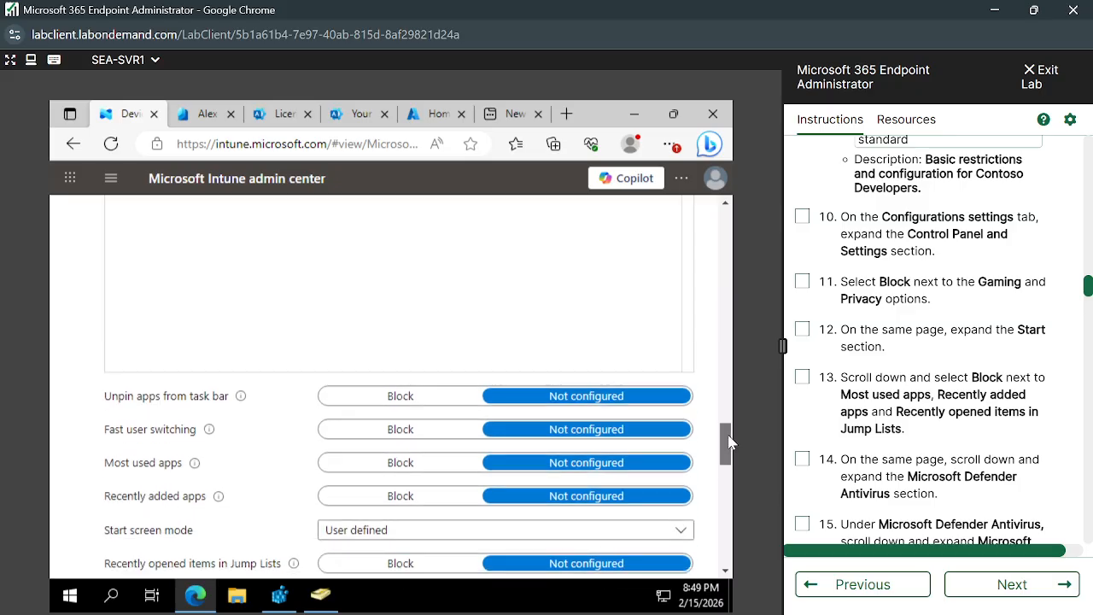
pyautogui.click(411, 468)
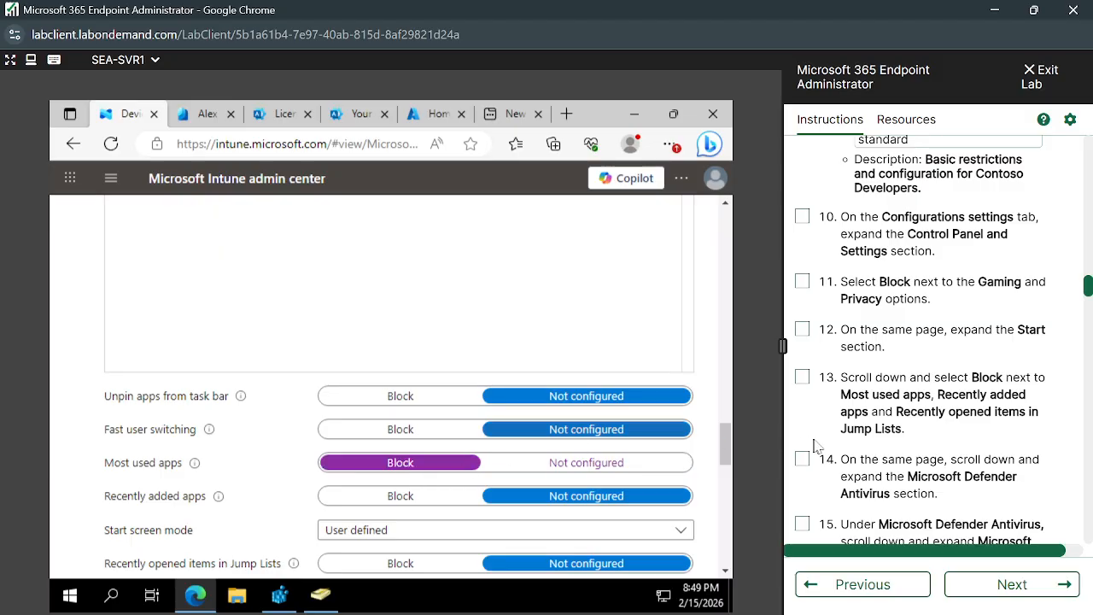
pyautogui.scroll(-1, 928, 443)
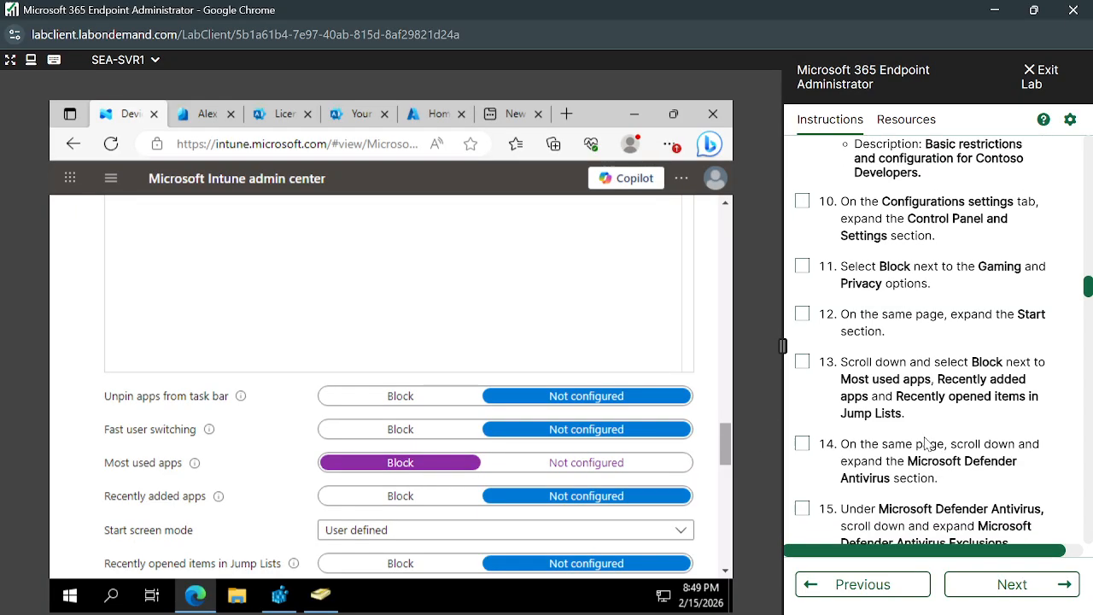
pyautogui.scroll(-1, 926, 437)
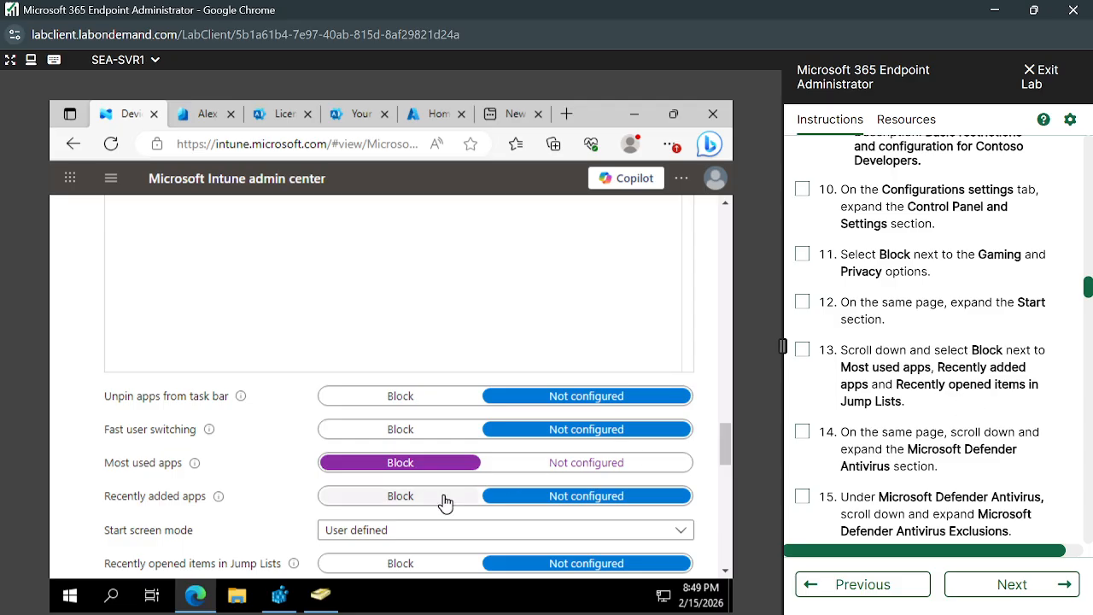
pyautogui.click(399, 499)
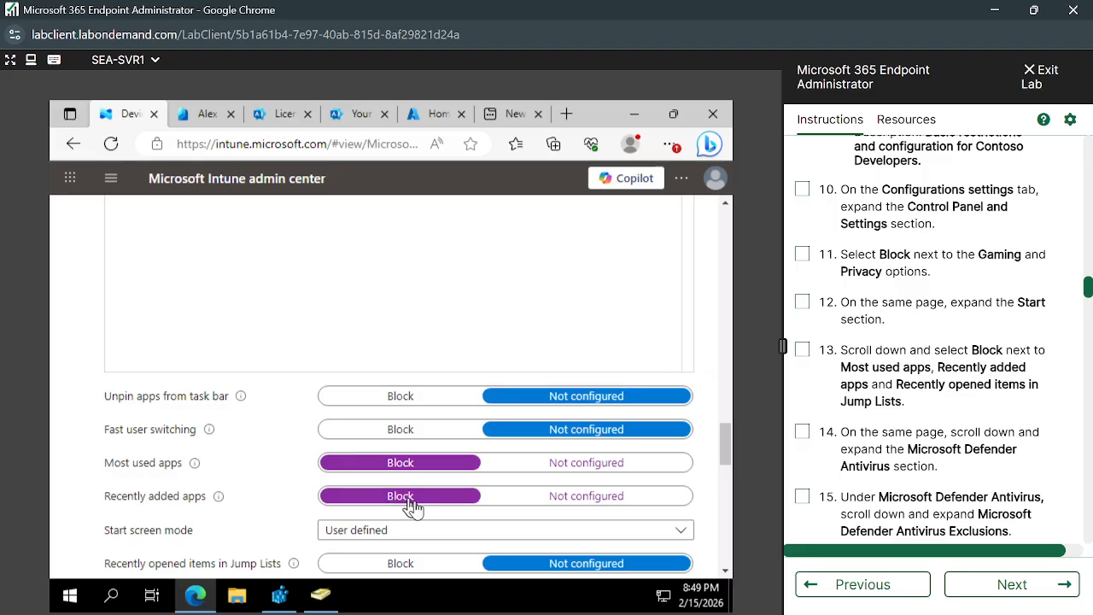
# - Set Recently opened items in Jump Lists to Block in the Start section
pyautogui.scroll(-1, 559, 514)
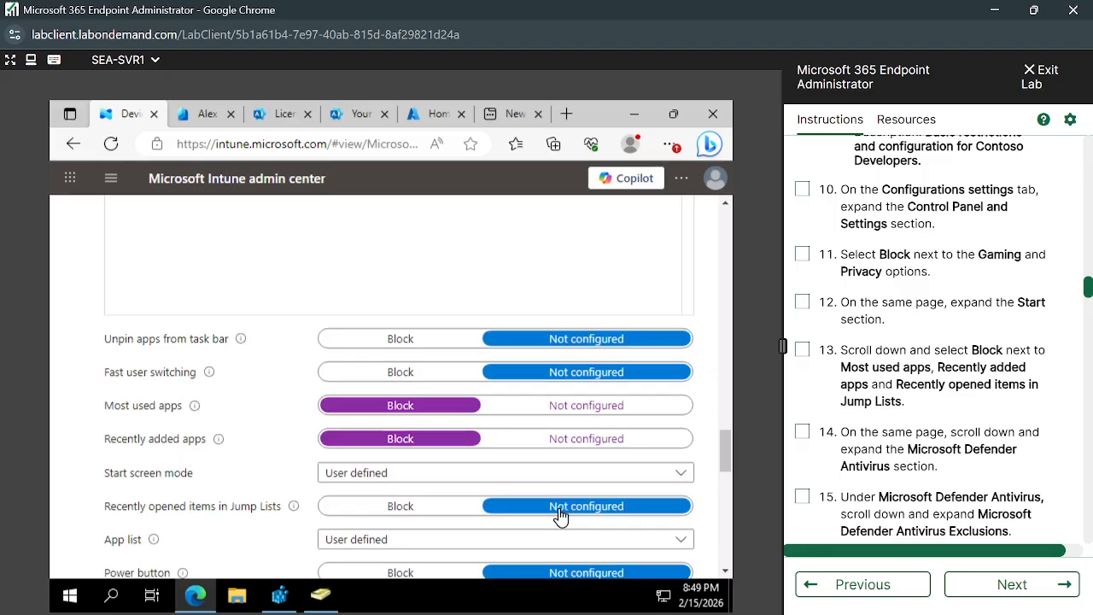
pyautogui.scroll(-1, 857, 431)
pyautogui.scroll(-1, 857, 432)
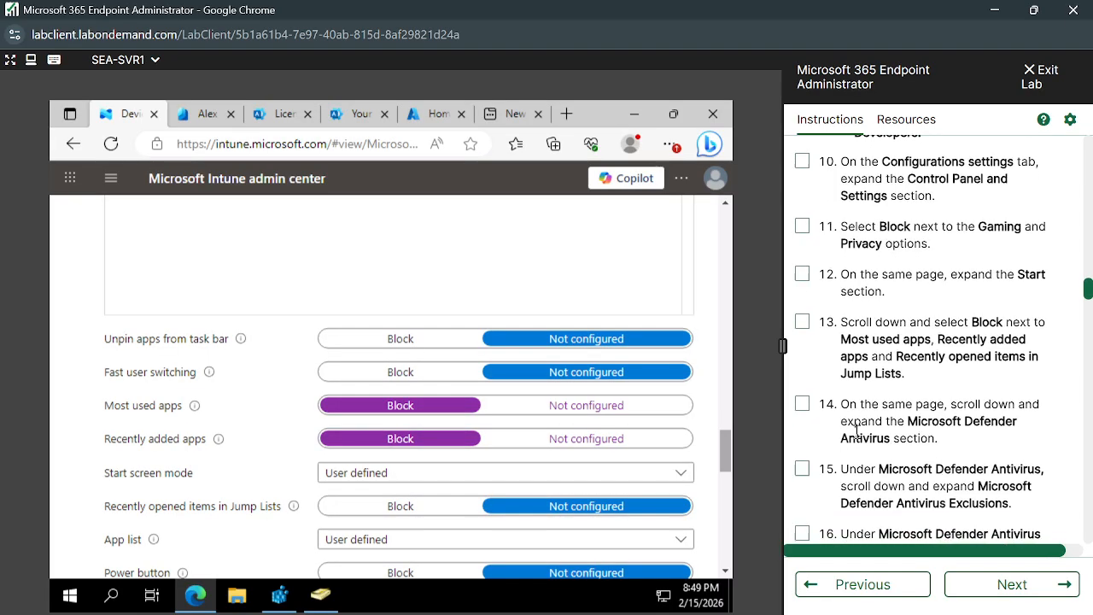
pyautogui.scroll(-1, 633, 491)
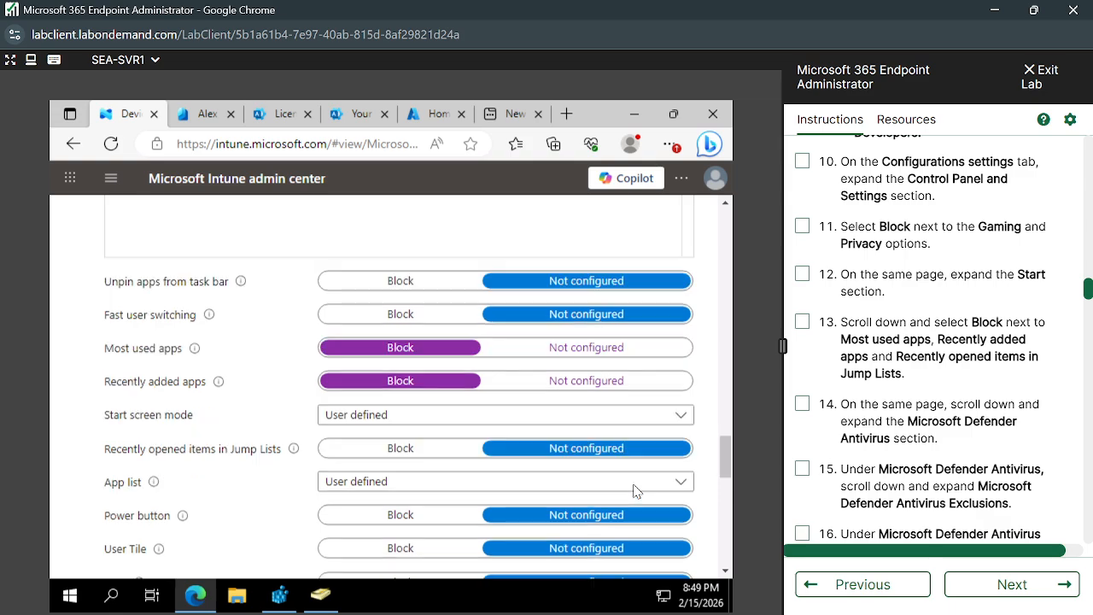
pyautogui.click(419, 449)
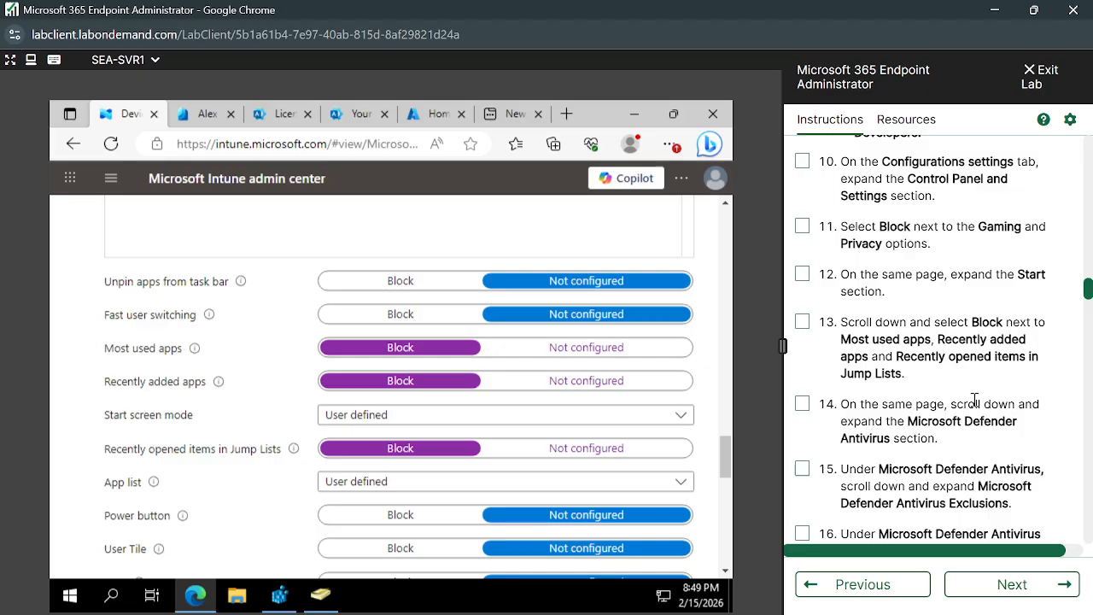
# - Follow the lab's instruction 14 and expand the Microsoft Defender Antivirus section of the configuration settings
pyautogui.scroll(-1, 974, 401)
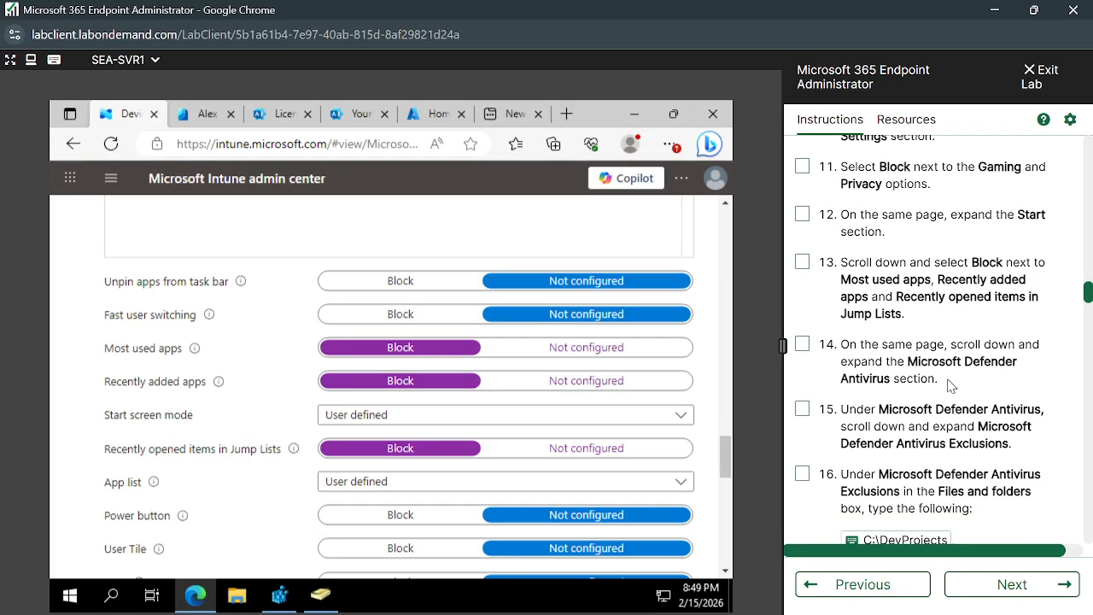
pyautogui.scroll(-3, 686, 449)
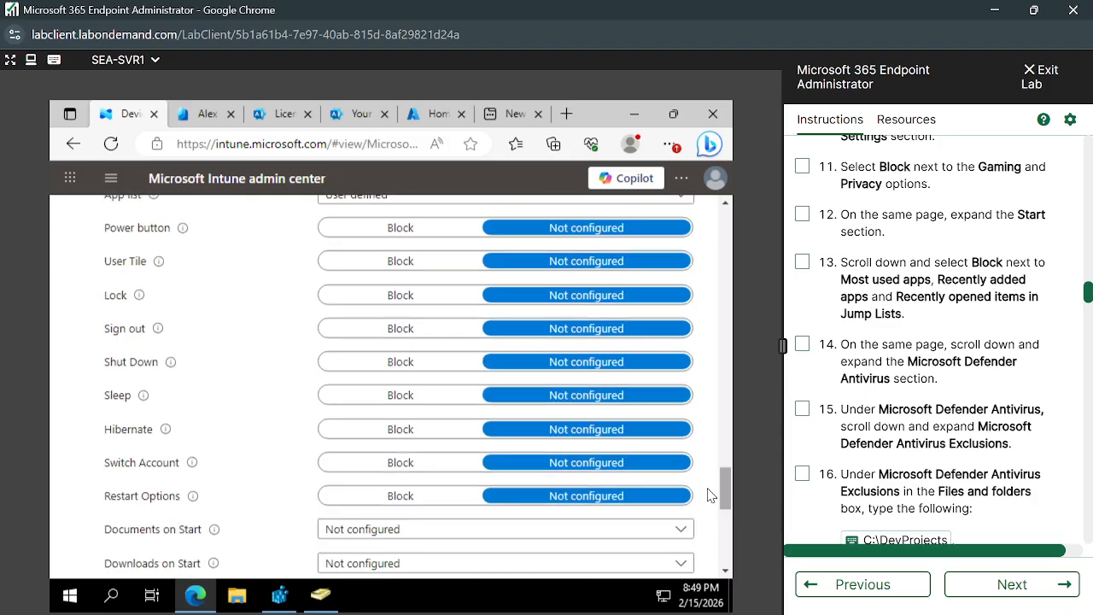
pyautogui.scroll(-5, 711, 498)
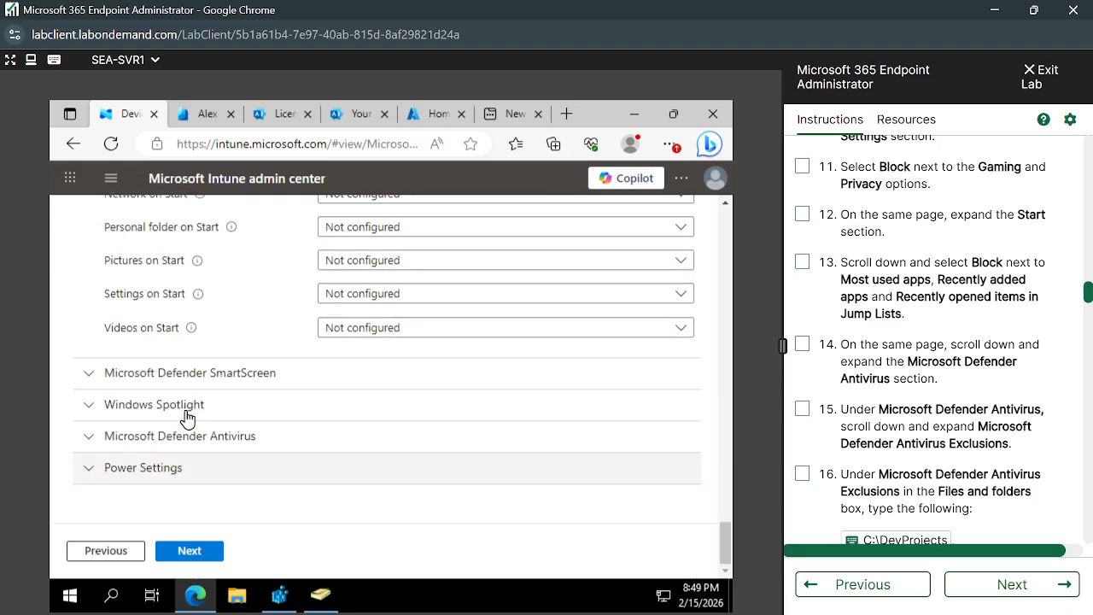
pyautogui.click(89, 439)
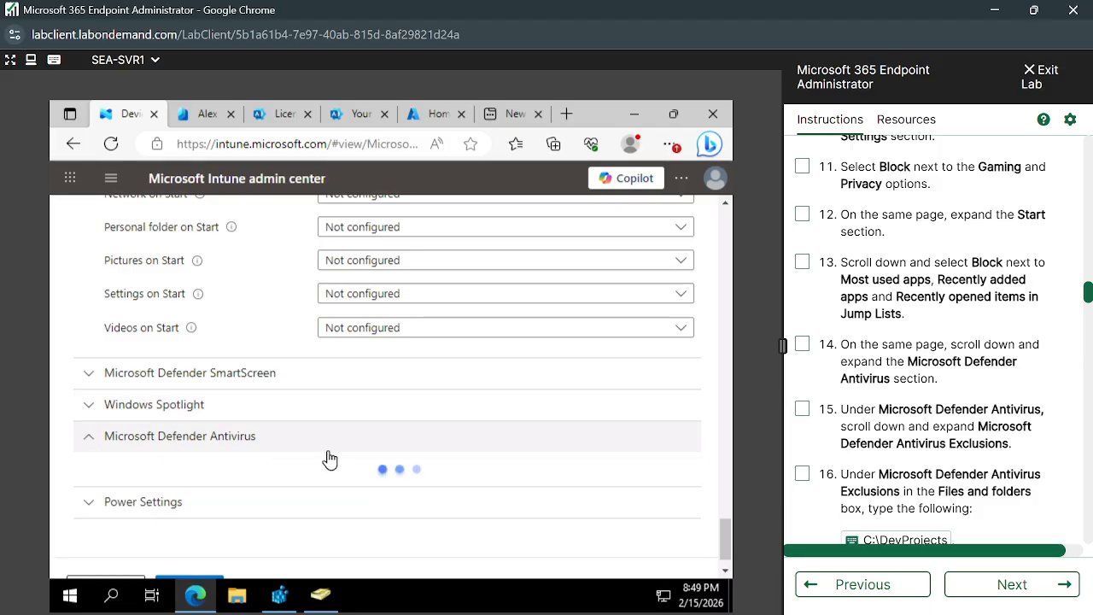
# - Expand the Microsoft Defender Antivirus Exclusions subsection at the end of the Microsoft Defender Antivirus settings
pyautogui.scroll(-3, 329, 457)
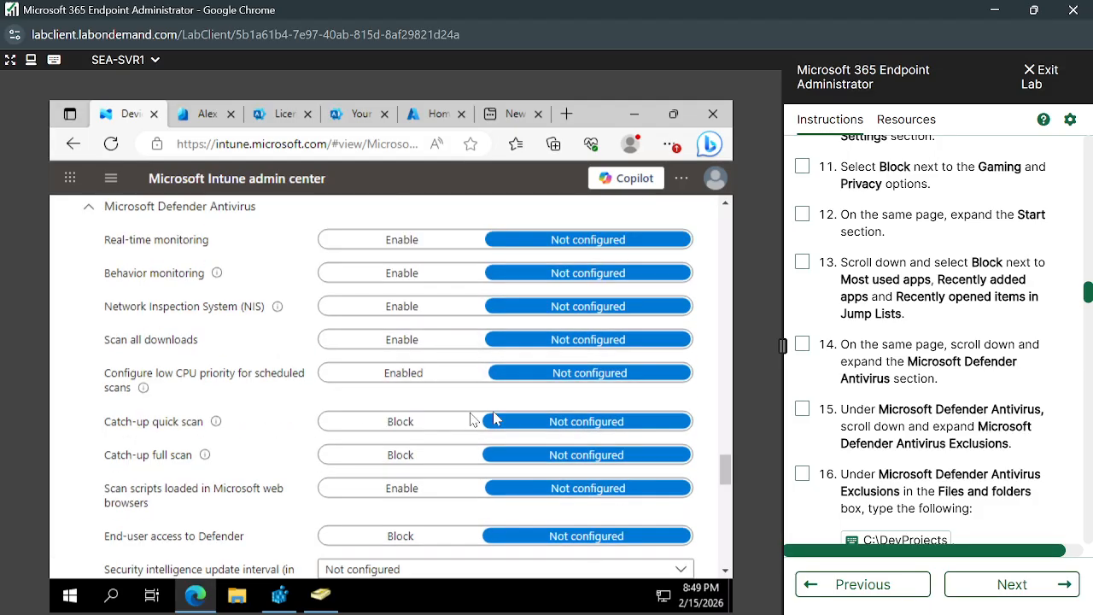
pyautogui.scroll(-2, 873, 381)
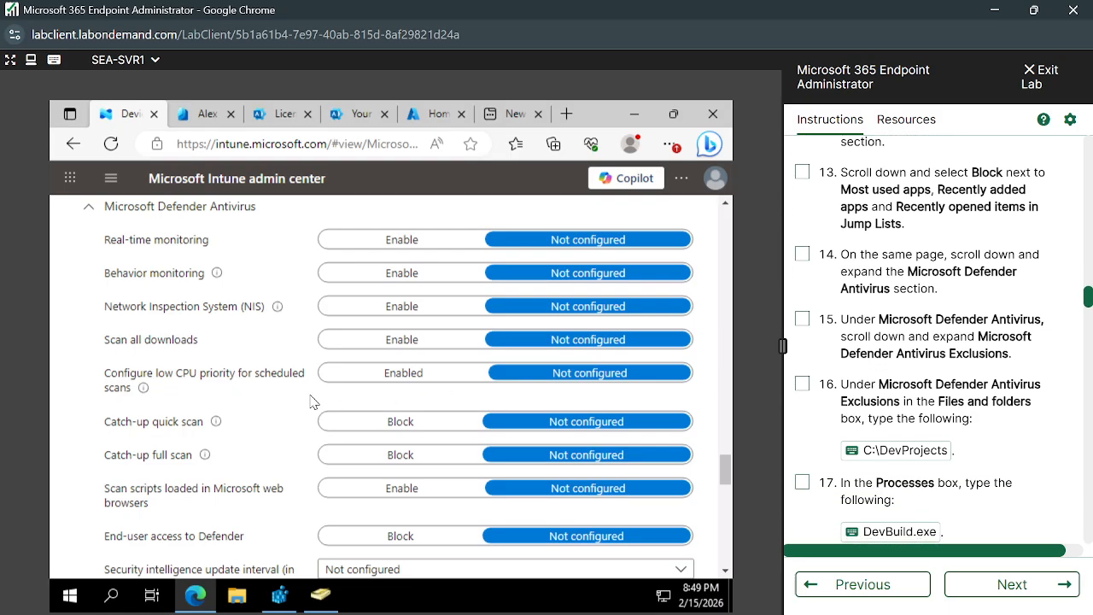
pyautogui.scroll(-1, 245, 403)
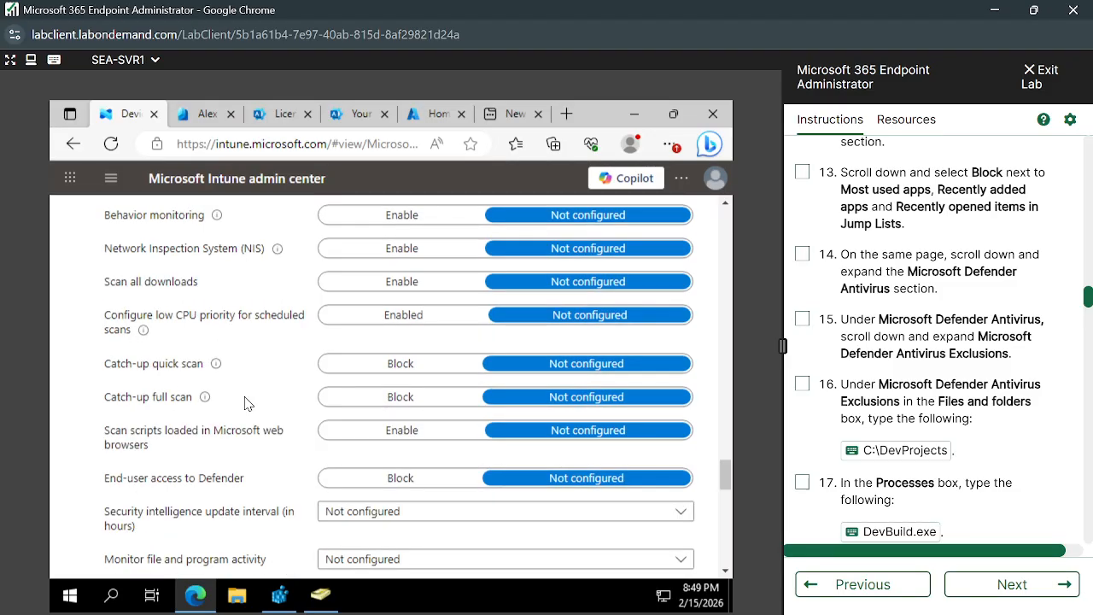
pyautogui.scroll(1, 245, 403)
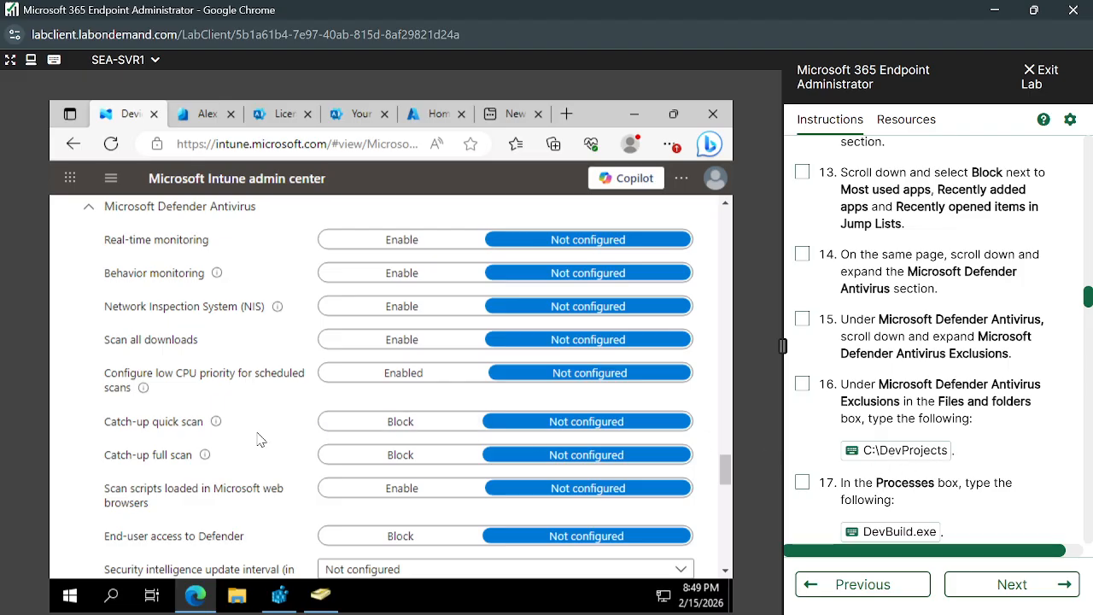
pyautogui.scroll(1, 260, 440)
pyautogui.scroll(-5, 260, 440)
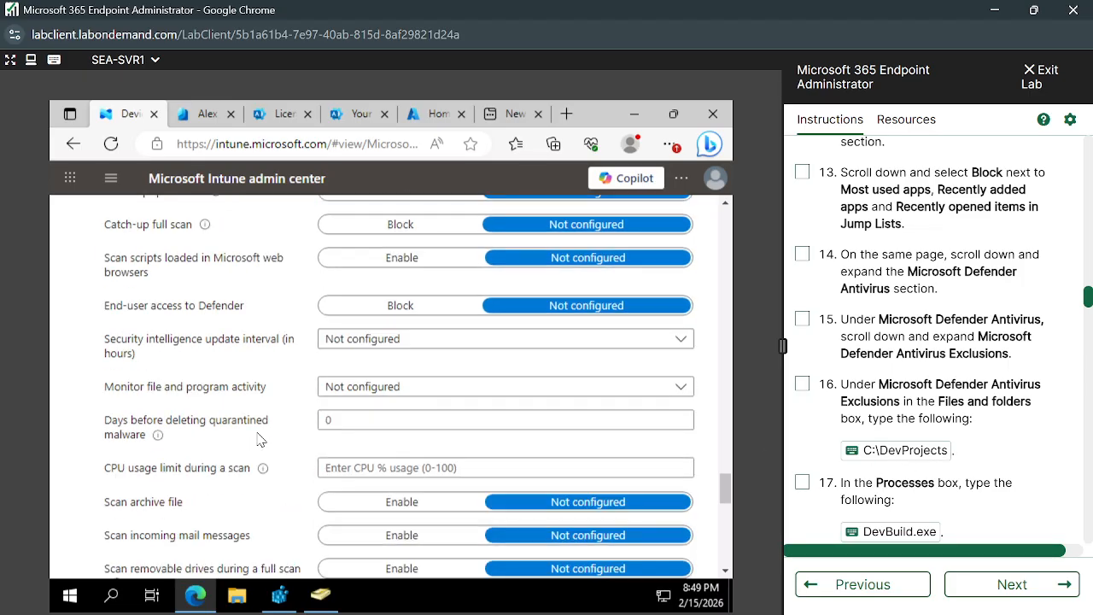
pyautogui.scroll(-4, 260, 439)
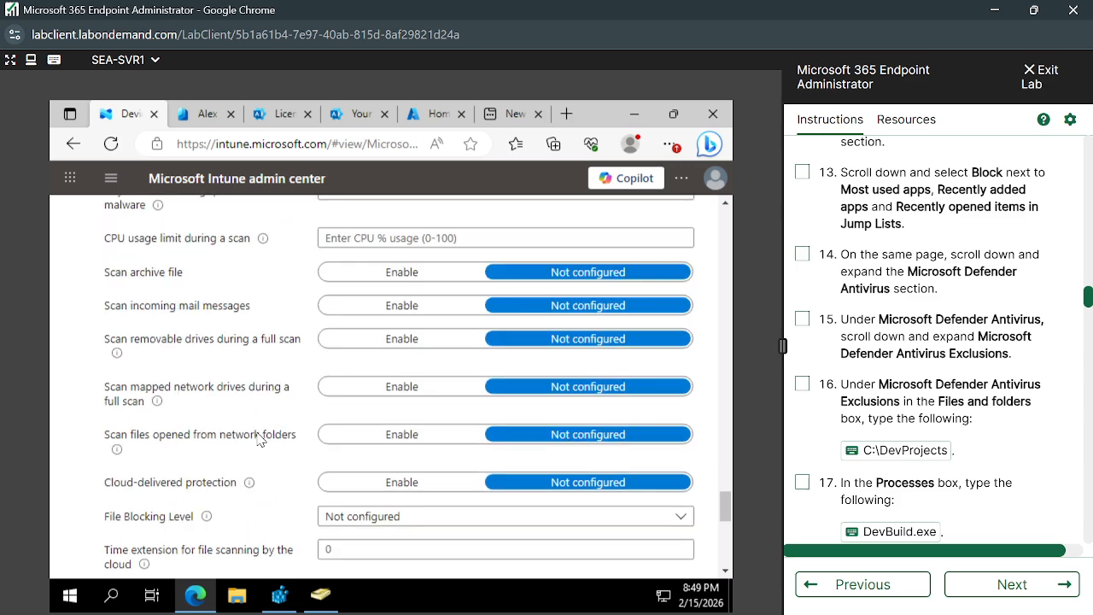
pyautogui.scroll(-7, 260, 440)
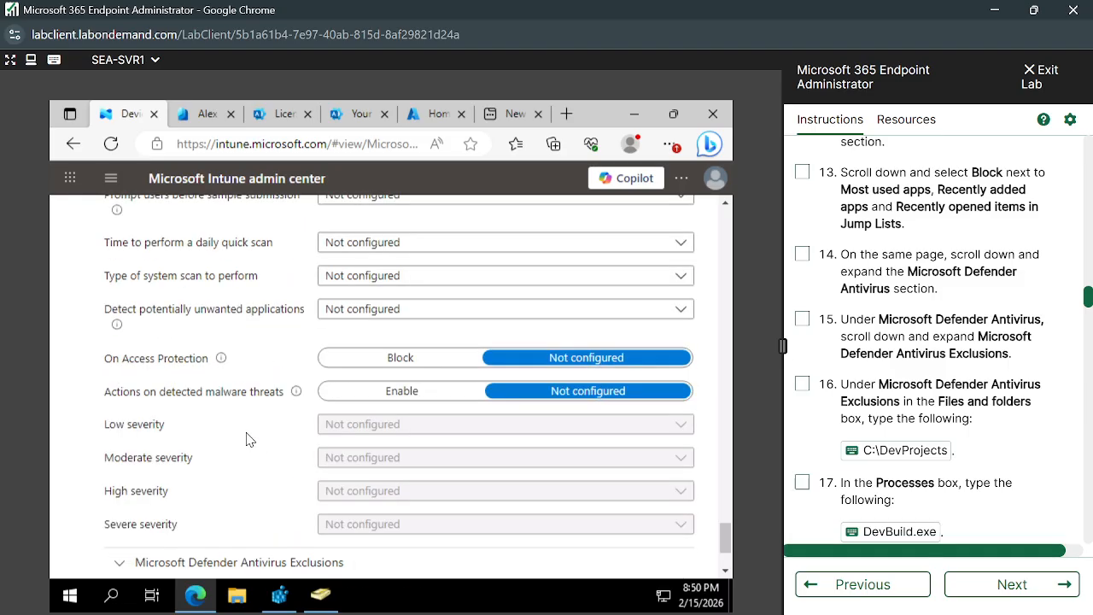
pyautogui.scroll(-3, 252, 373)
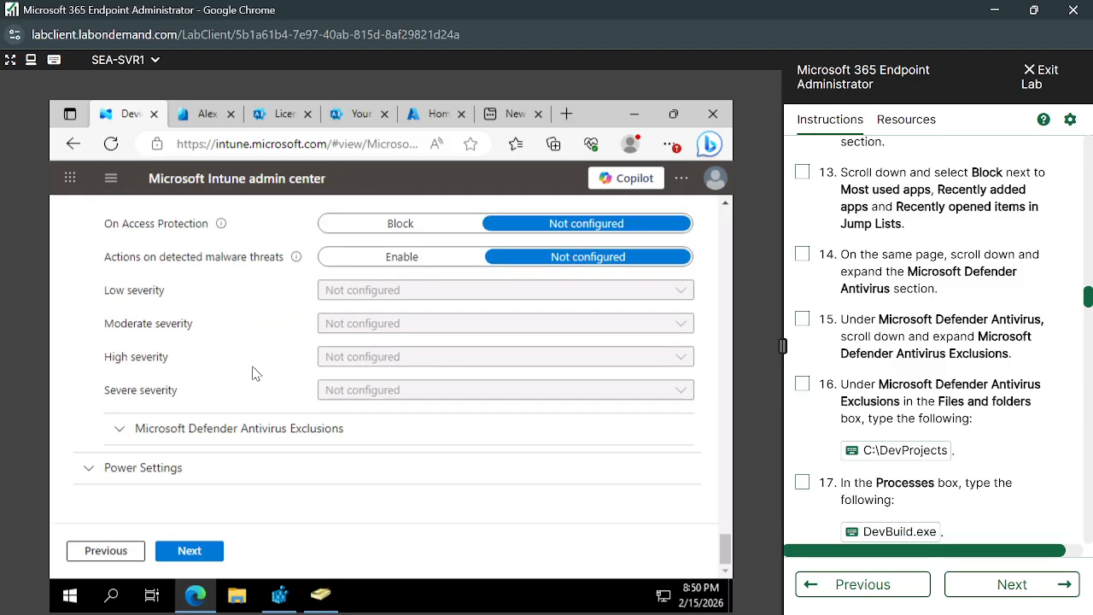
pyautogui.scroll(2, 252, 374)
pyautogui.scroll(-2, 252, 373)
pyautogui.click(121, 429)
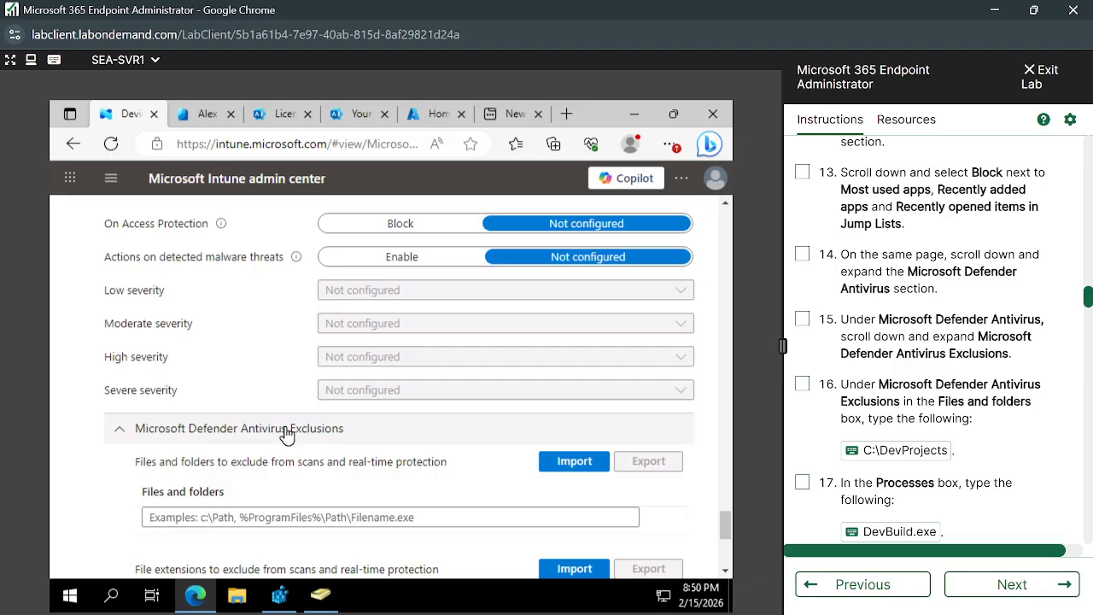
# - Add C:\DevProjects to the Files and folders list of the Microsoft Defender Antivirus Exclusions
pyautogui.scroll(-3, 287, 435)
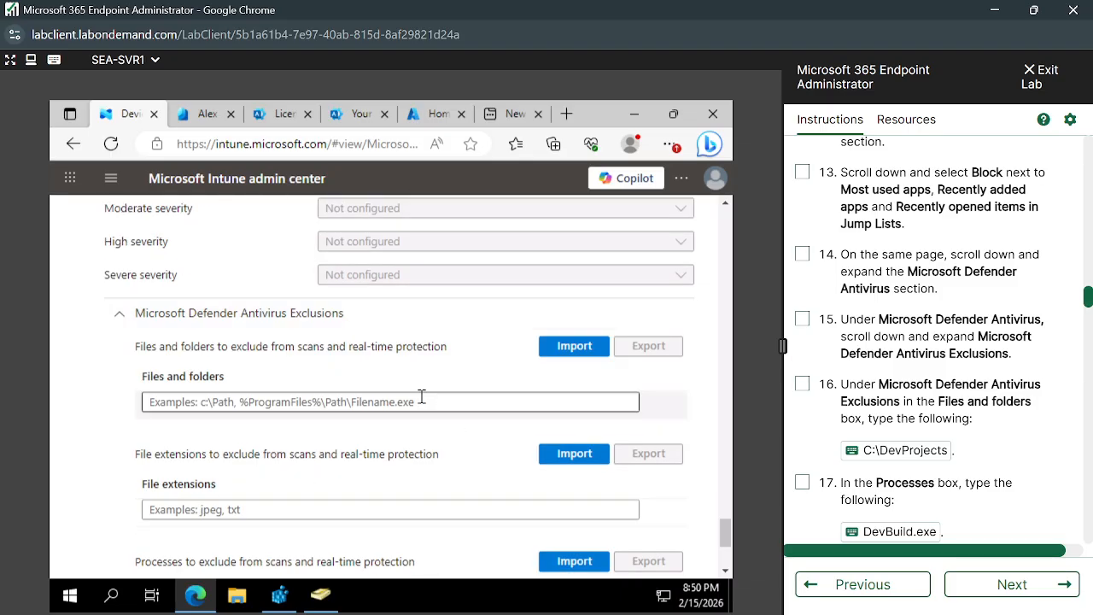
pyautogui.click(412, 398)
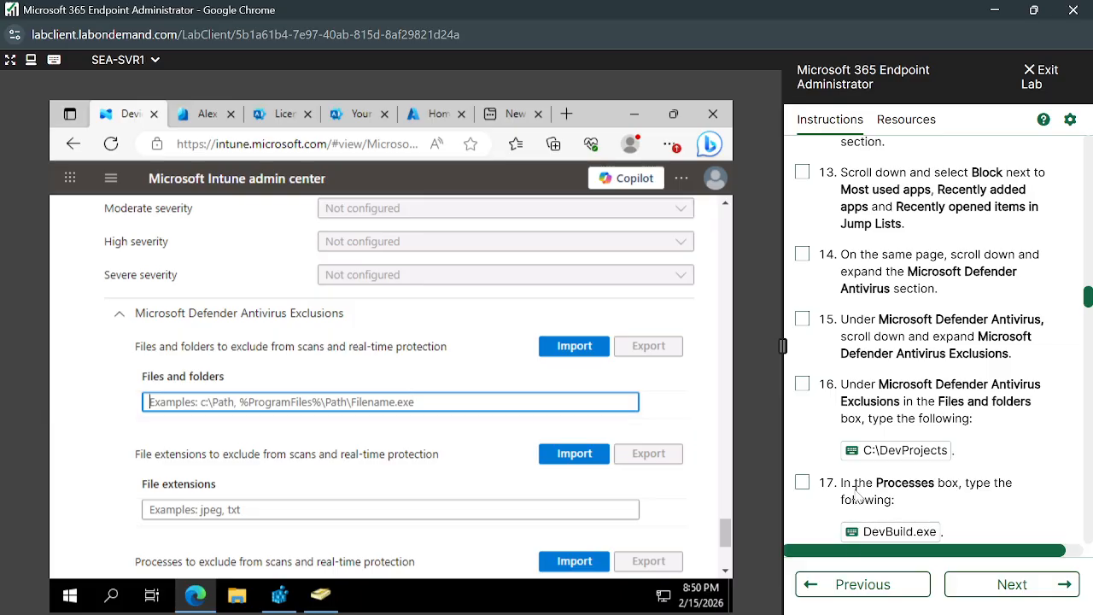
pyautogui.click(853, 458)
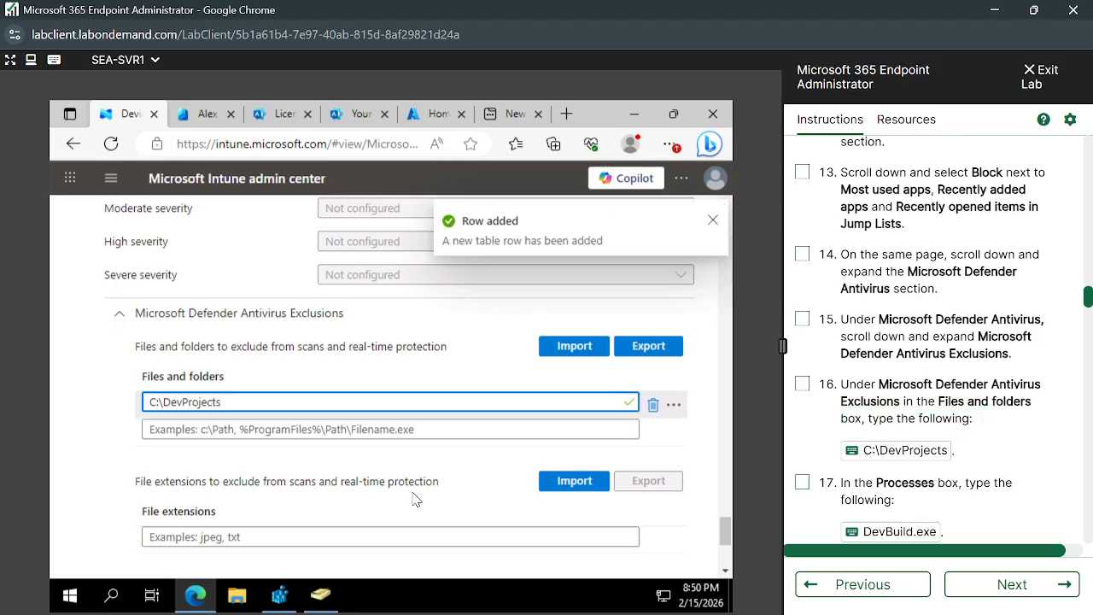
pyautogui.scroll(-1, 413, 499)
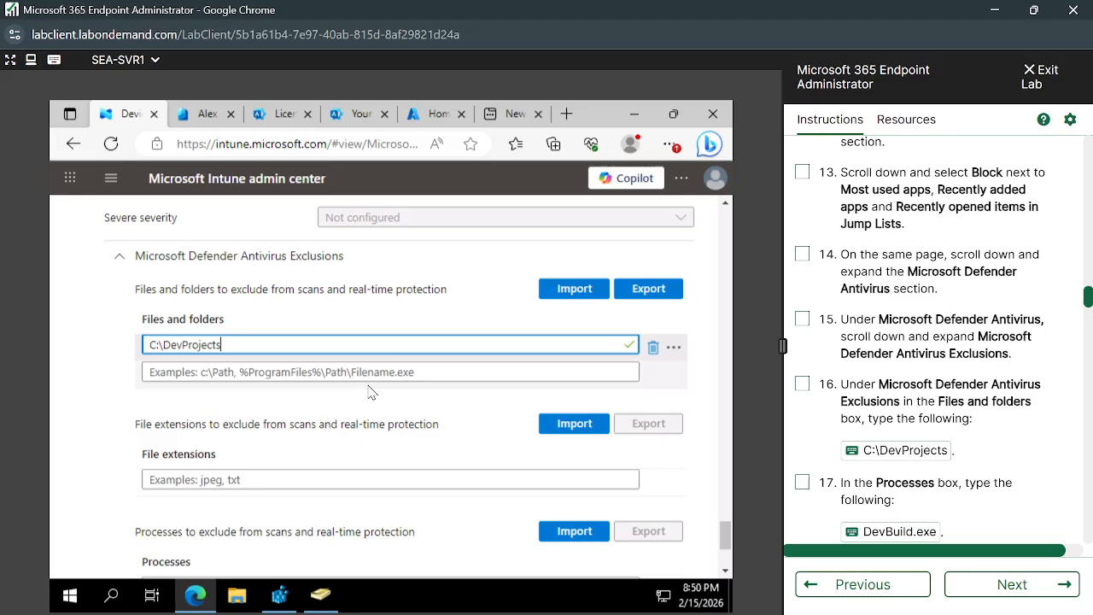
pyautogui.click(260, 373)
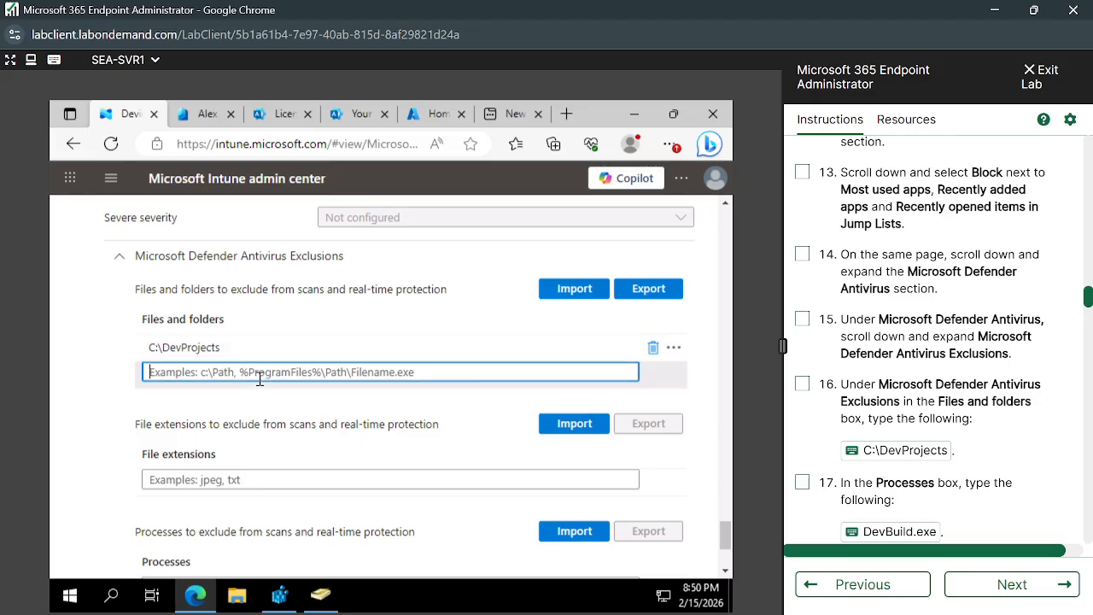
pyautogui.click(314, 422)
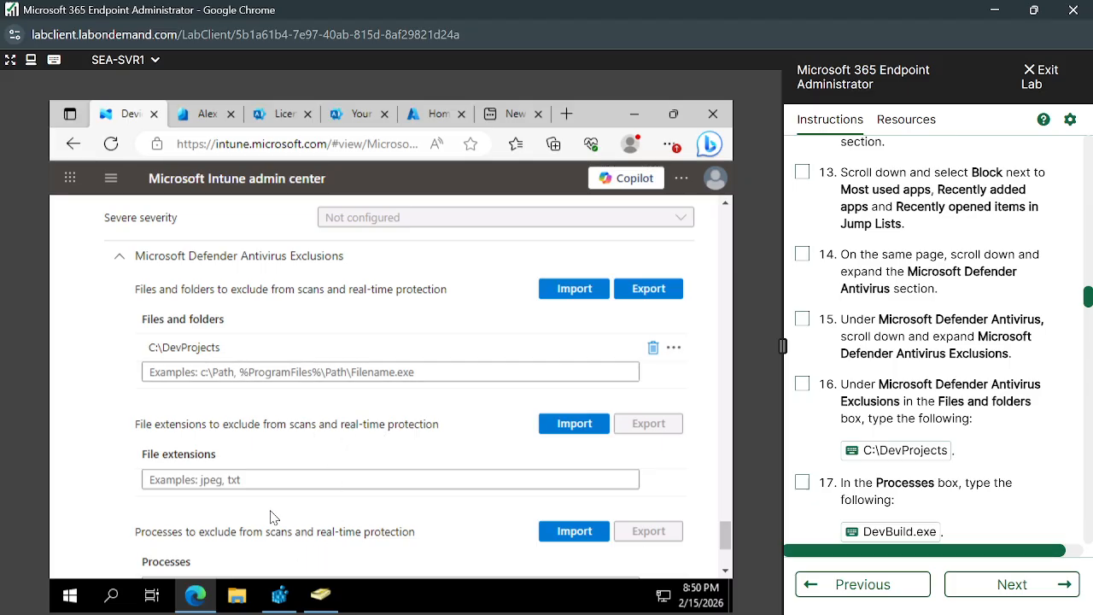
# - Add DevBuild.exe to the Processes list of the Microsoft Defender Antivirus Exclusions
pyautogui.scroll(-2, 271, 517)
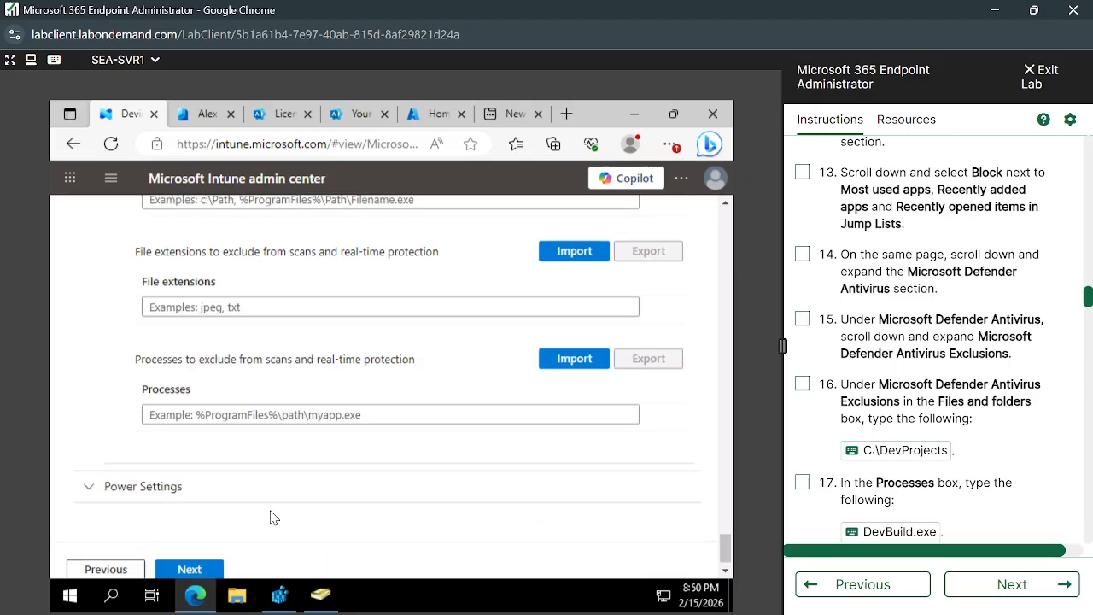
pyautogui.click(257, 417)
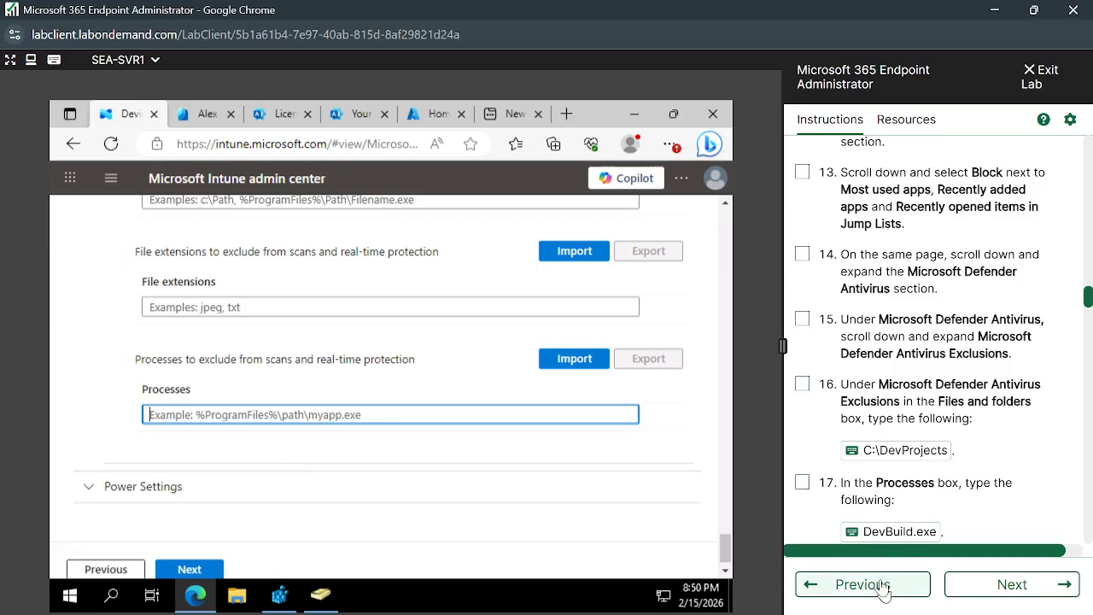
pyautogui.click(854, 531)
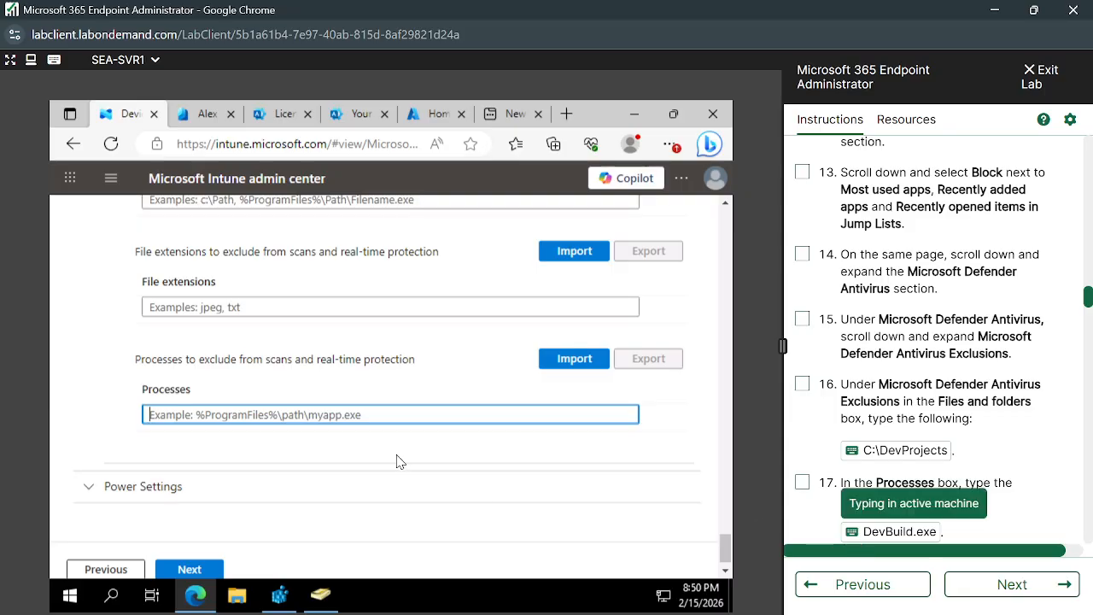
pyautogui.scroll(-1, 447, 508)
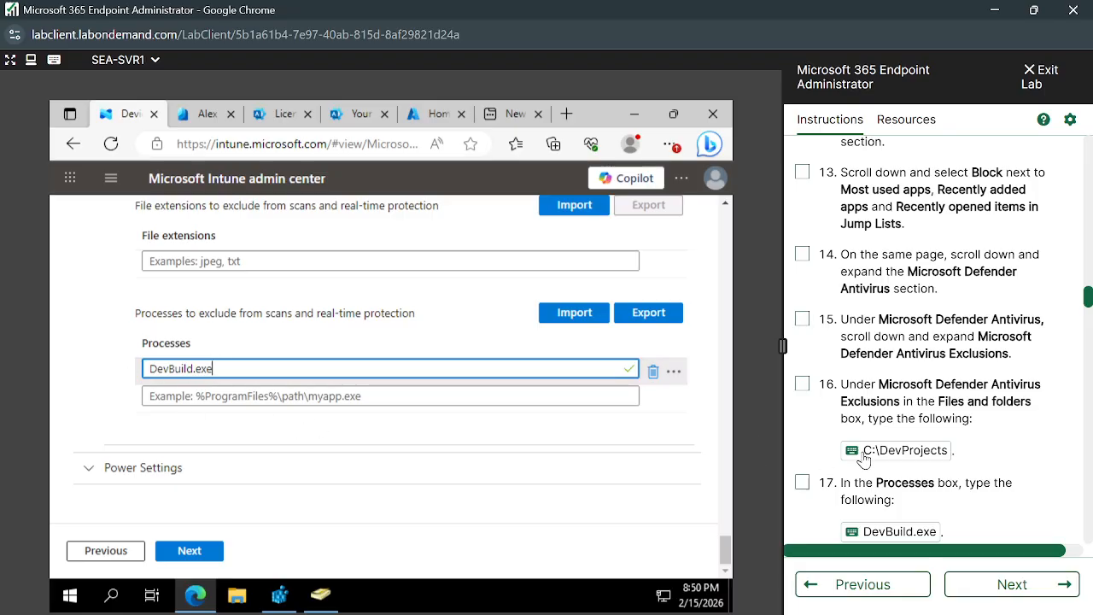
# - Follow the lab's instruction 18: advance to Review + create without assigning groups or applicability rules, and create the device restrictions profile
pyautogui.scroll(-3, 864, 459)
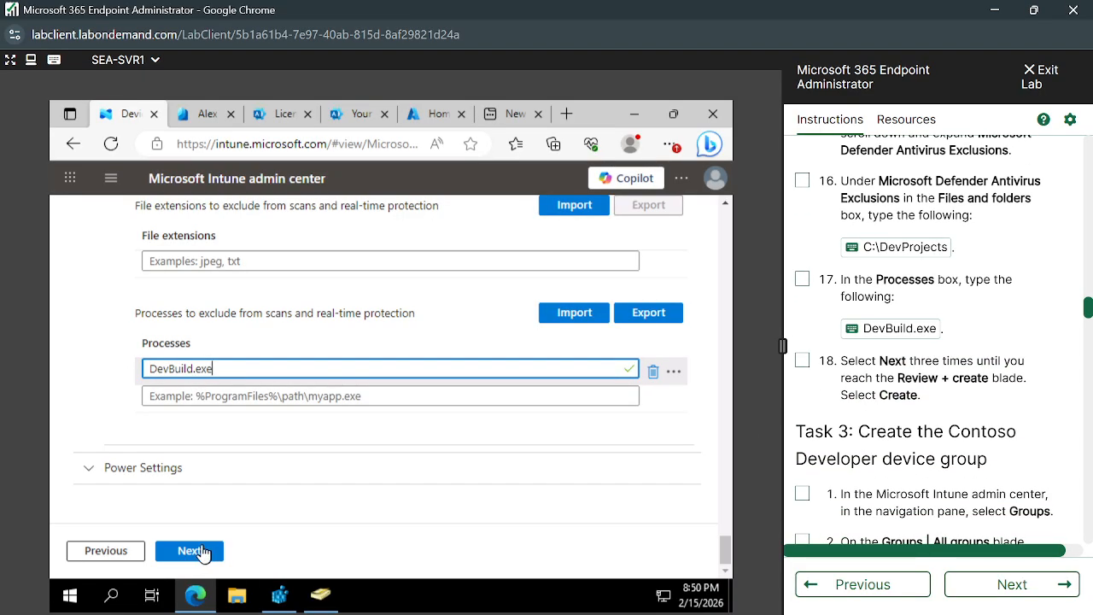
pyautogui.click(198, 551)
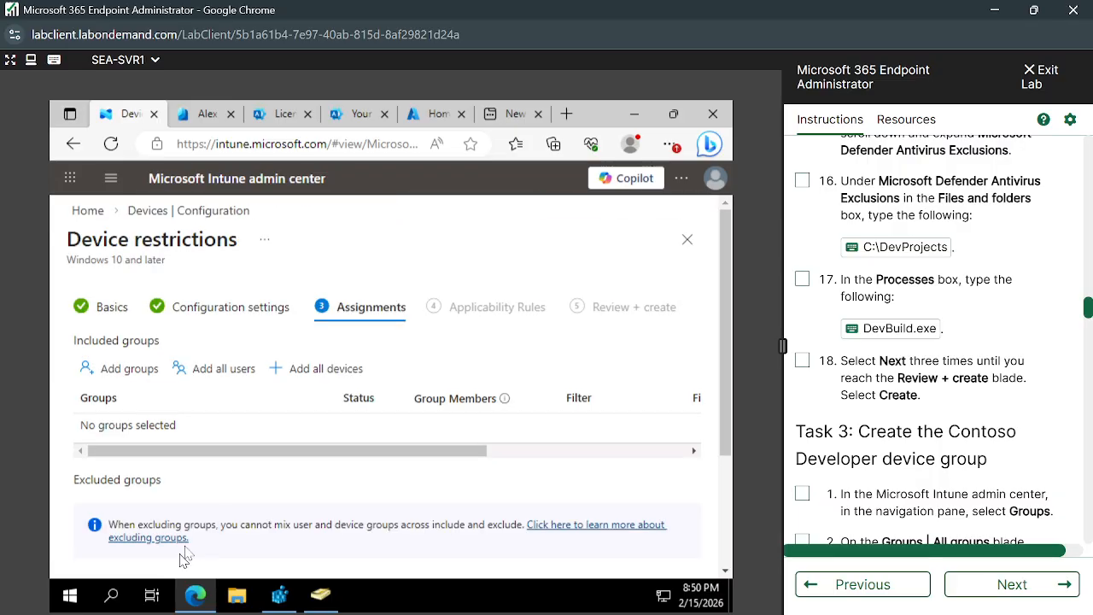
pyautogui.scroll(-3, 228, 521)
pyautogui.click(196, 553)
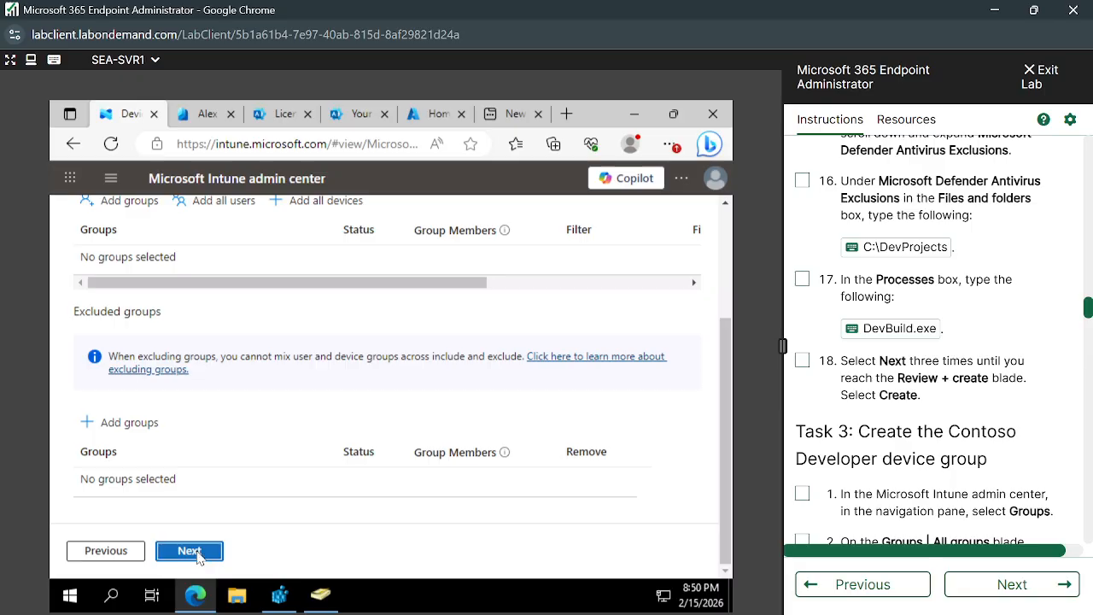
pyautogui.click(195, 555)
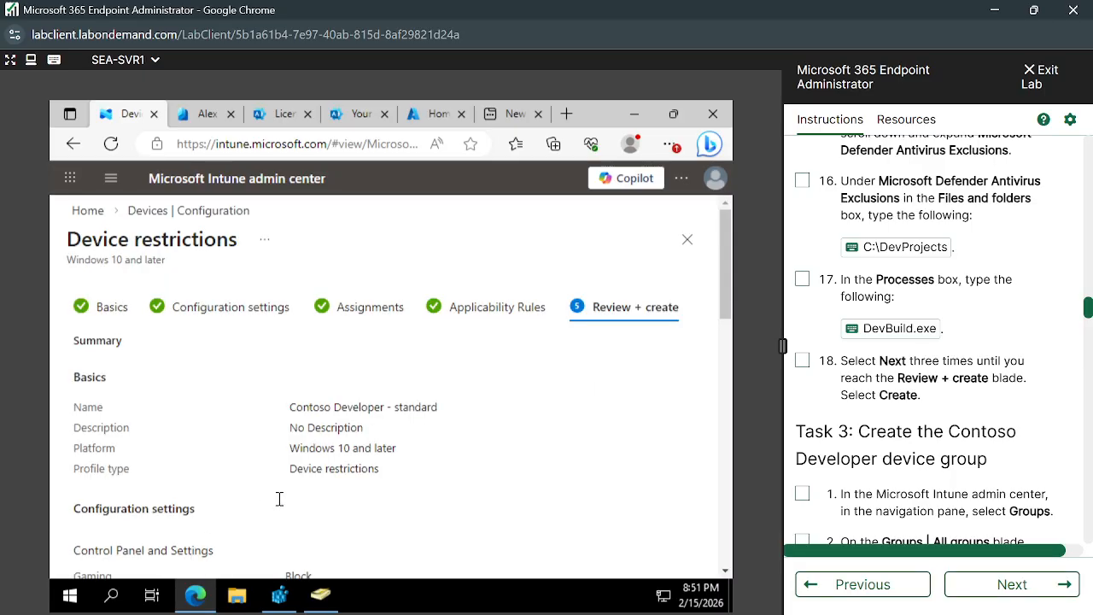
pyautogui.scroll(-10, 274, 504)
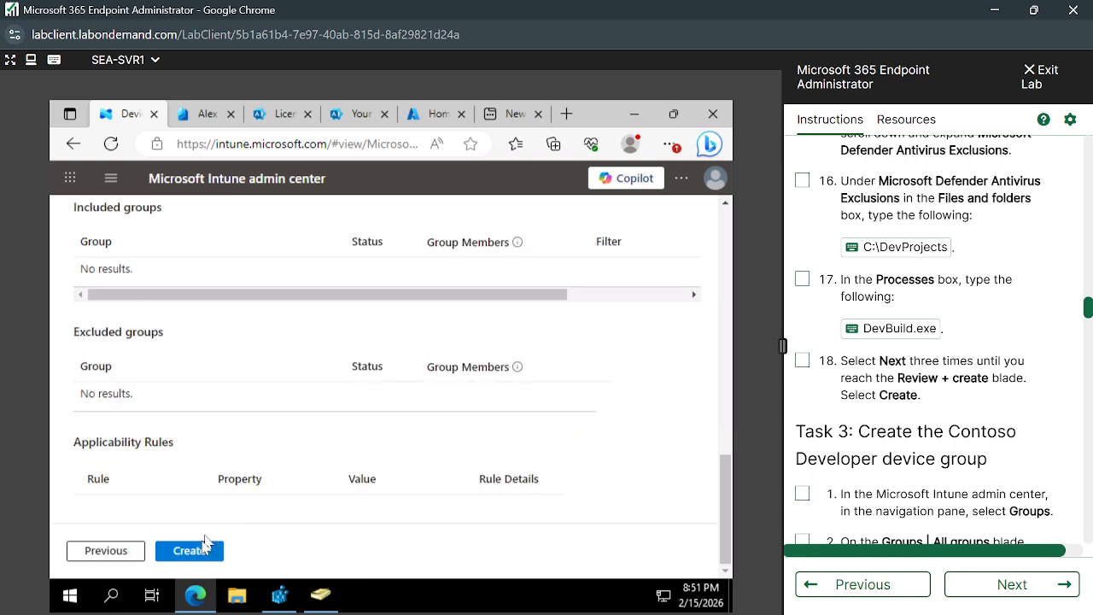
pyautogui.click(204, 547)
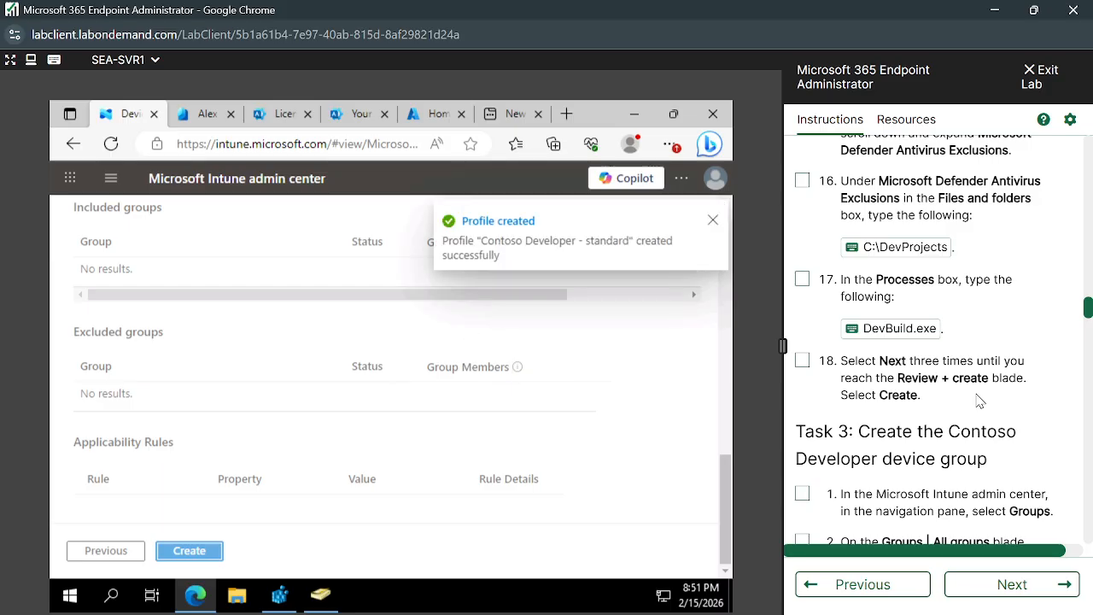
# - Check the lab's Task 3 heading and refresh the list of device configuration policies
pyautogui.scroll(-1, 899, 449)
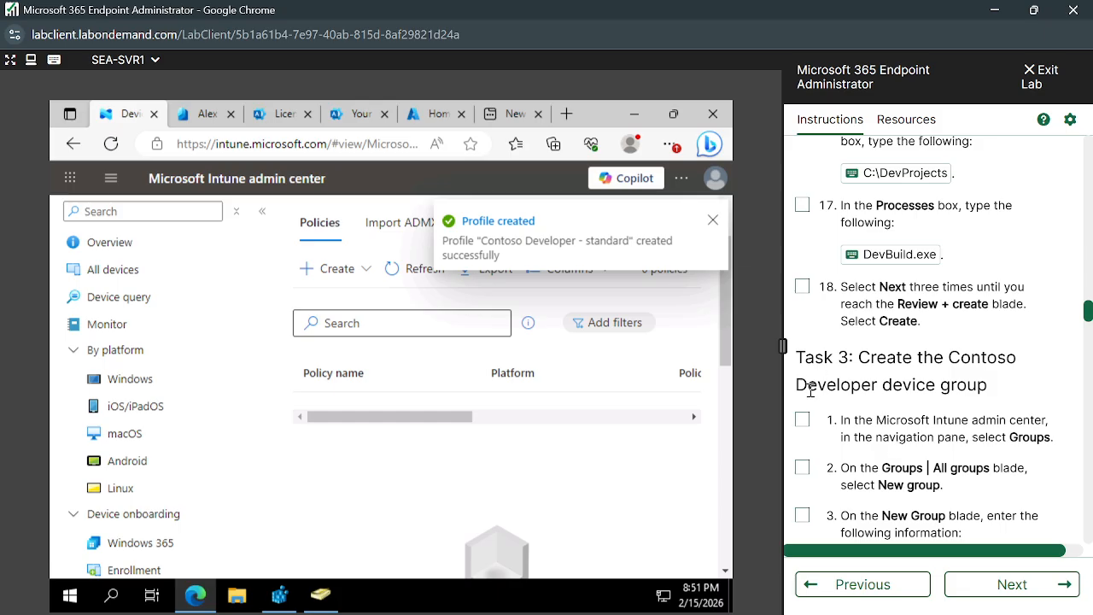
pyautogui.moveTo(796, 389); pyautogui.dragTo(894, 392)
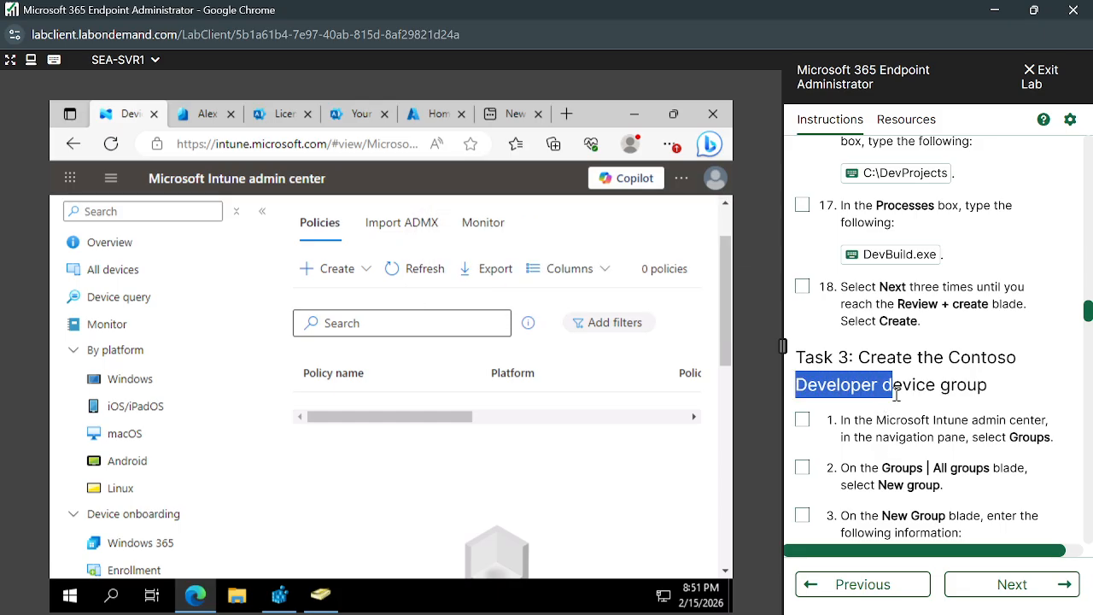
pyautogui.click(418, 278)
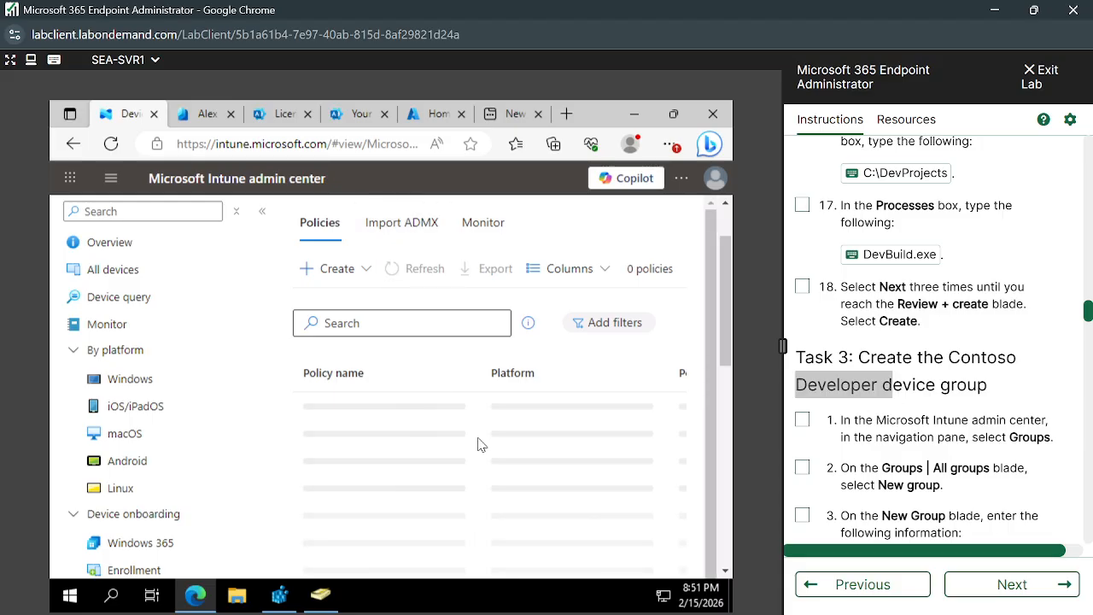
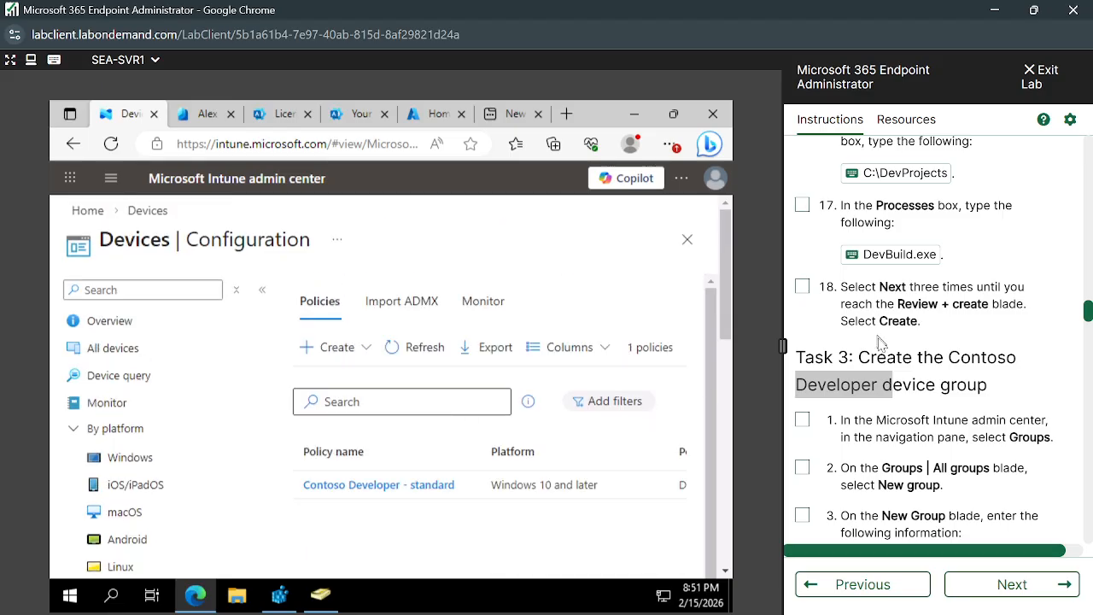
# - Read the lab's Task 3 and Task 4 instructions for creating the Contoso Developer devices group and the dynamic Windows Devices group
pyautogui.click(921, 393)
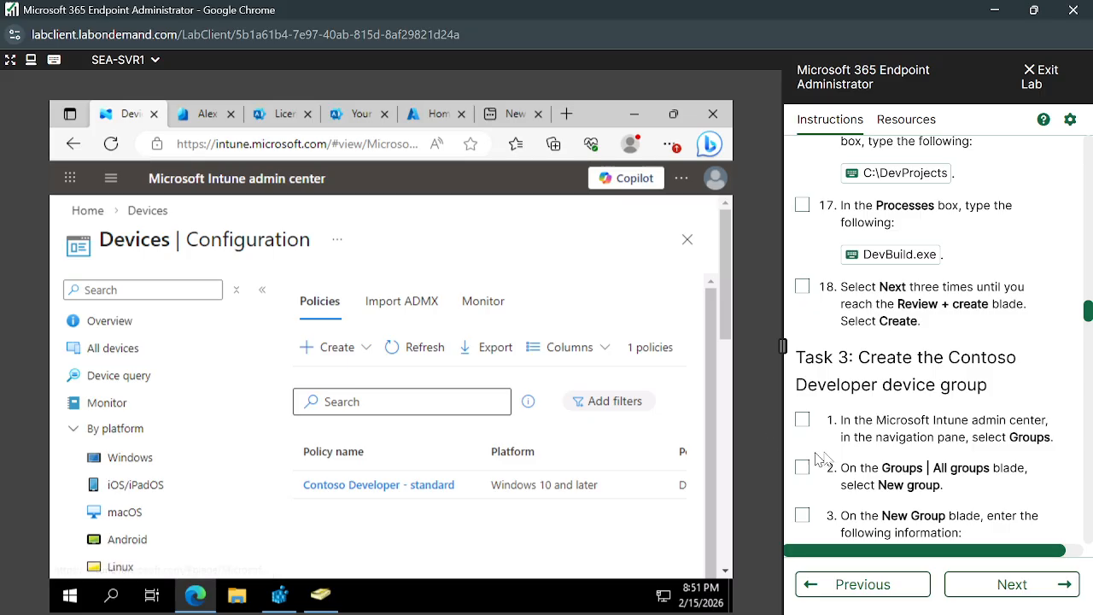
pyautogui.scroll(-2, 919, 426)
pyautogui.scroll(1, 920, 431)
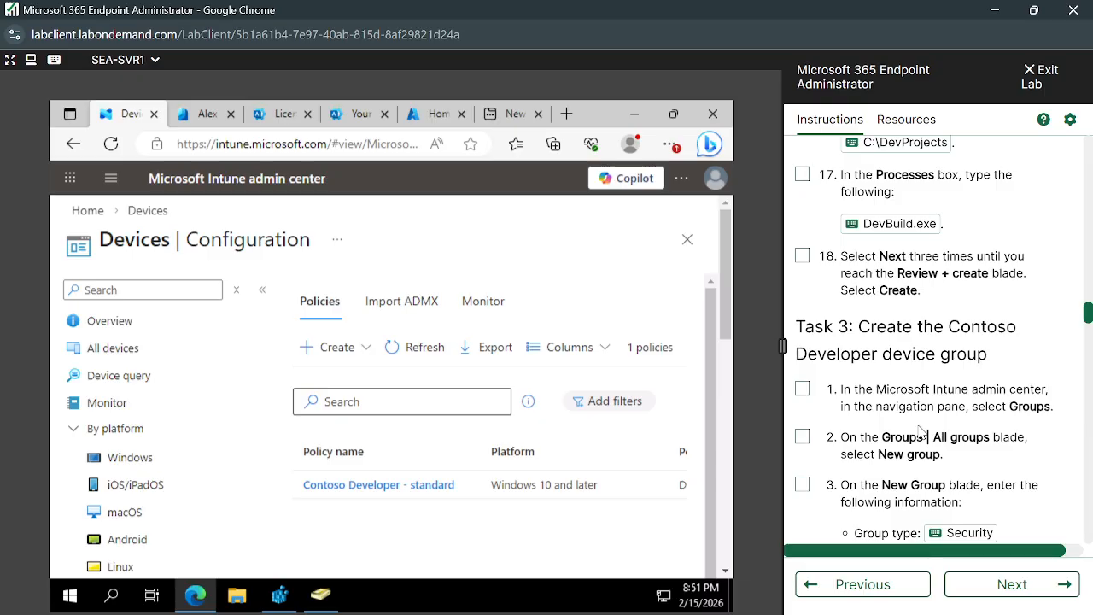
pyautogui.scroll(-3, 920, 431)
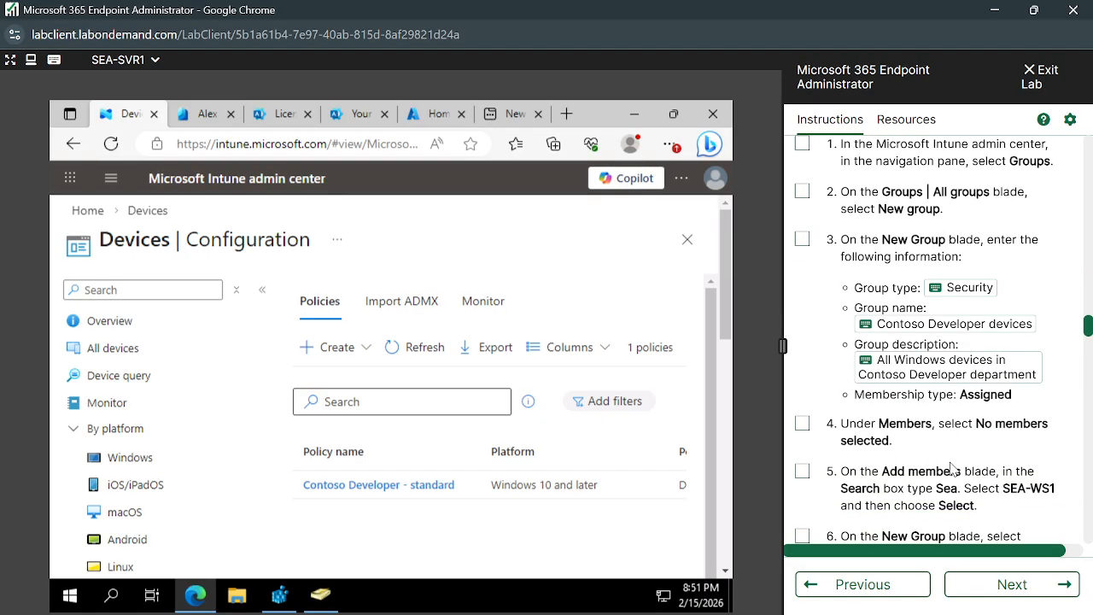
pyautogui.scroll(-2, 950, 466)
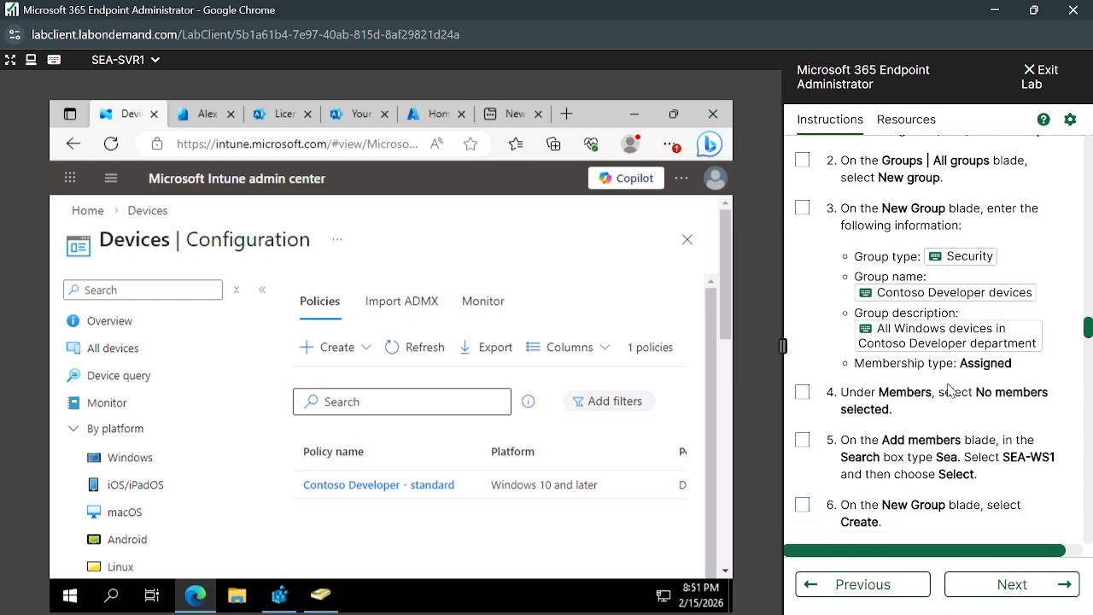
pyautogui.scroll(-1, 911, 461)
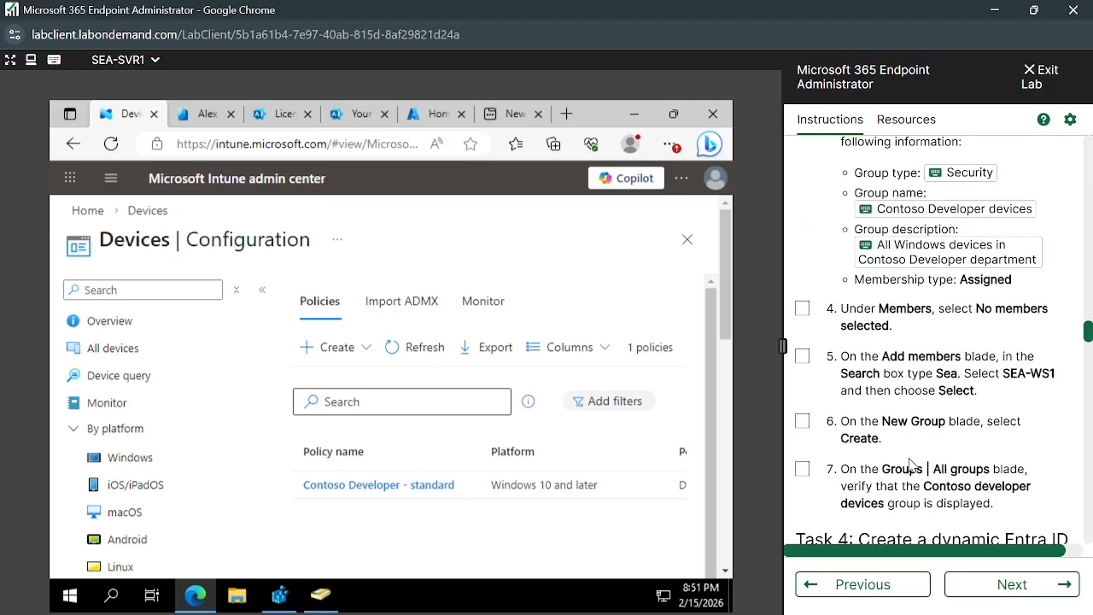
pyautogui.scroll(-1, 911, 465)
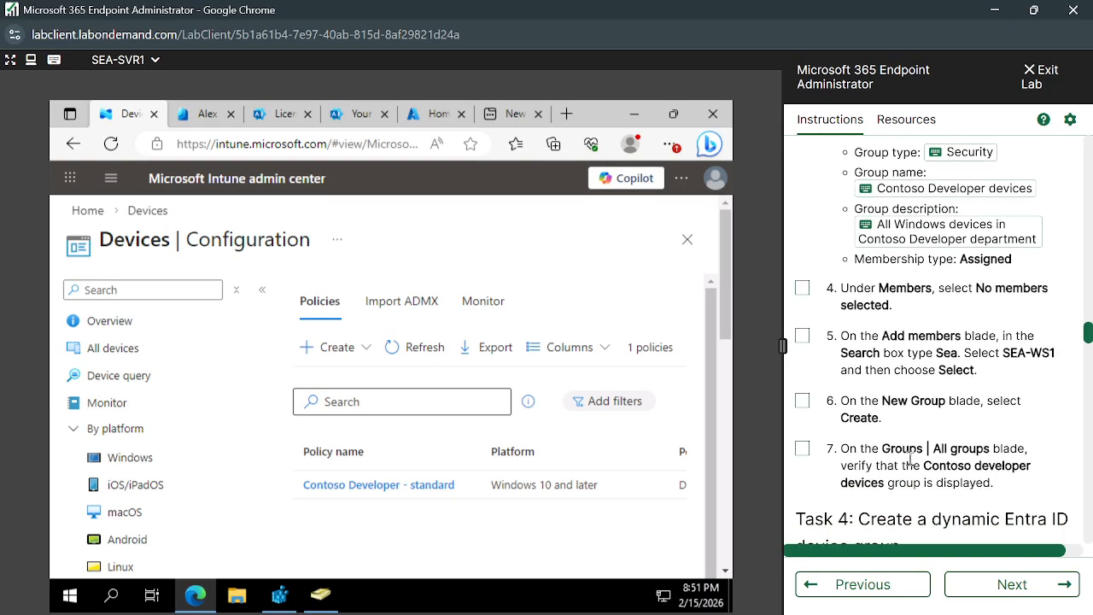
pyautogui.scroll(-4, 910, 461)
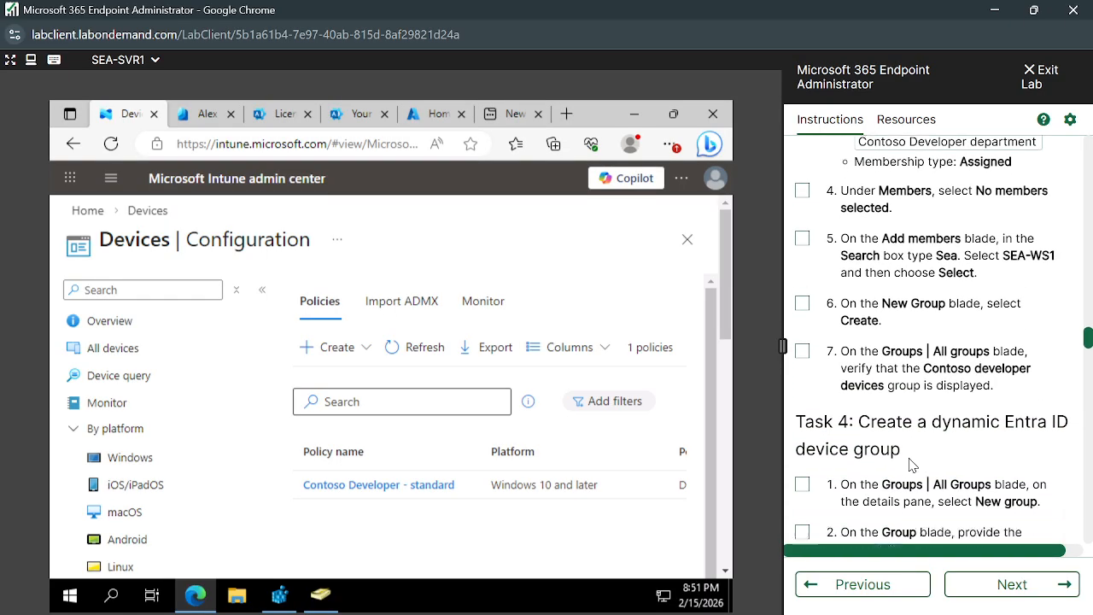
pyautogui.scroll(-4, 911, 463)
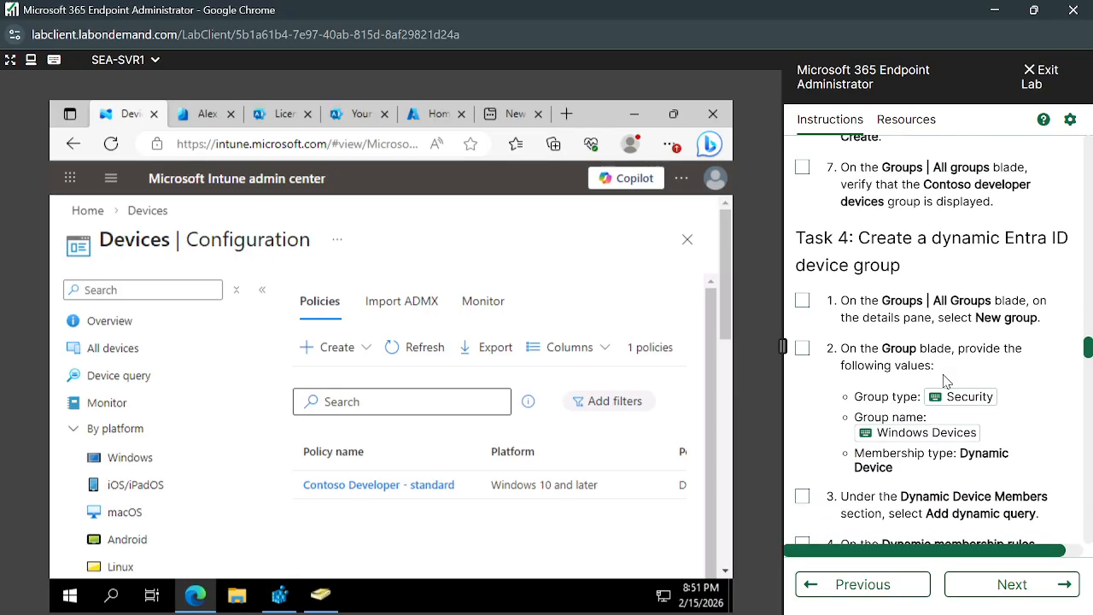
pyautogui.scroll(-5, 945, 382)
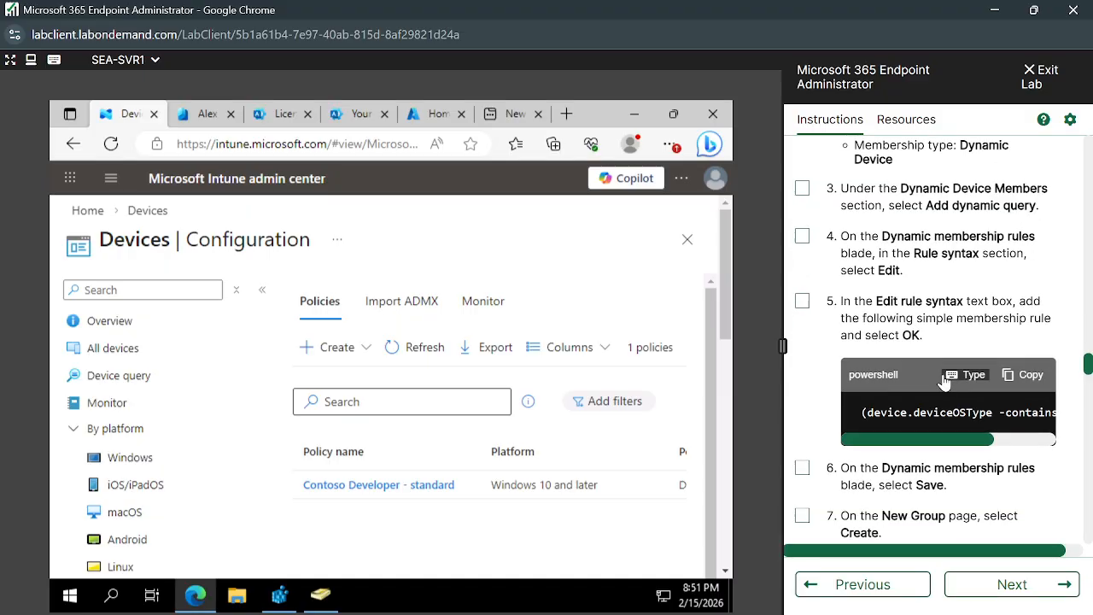
pyautogui.scroll(-2, 946, 382)
pyautogui.scroll(10, 946, 381)
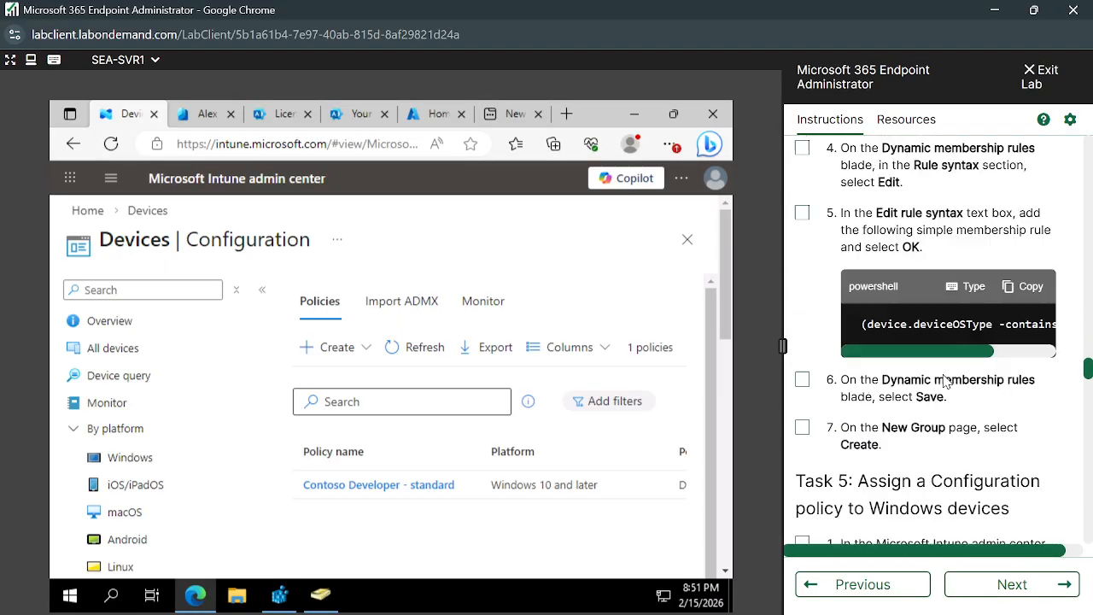
pyautogui.scroll(12, 945, 382)
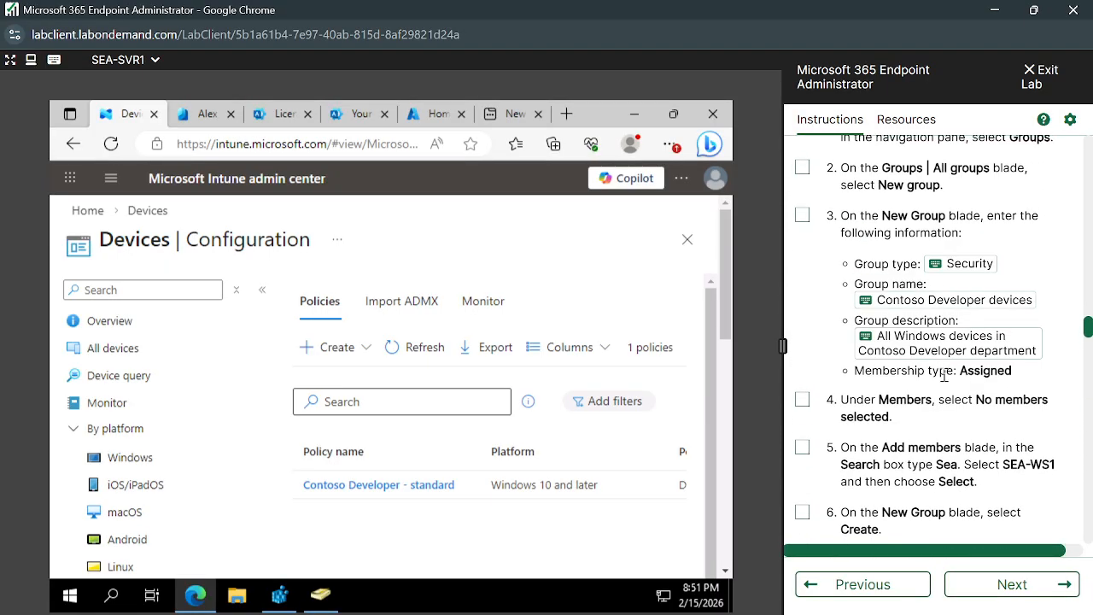
# - Load the Intune admin center at intune.microsoft.com in the browser tab that holds the Entra user page
pyautogui.click(212, 126)
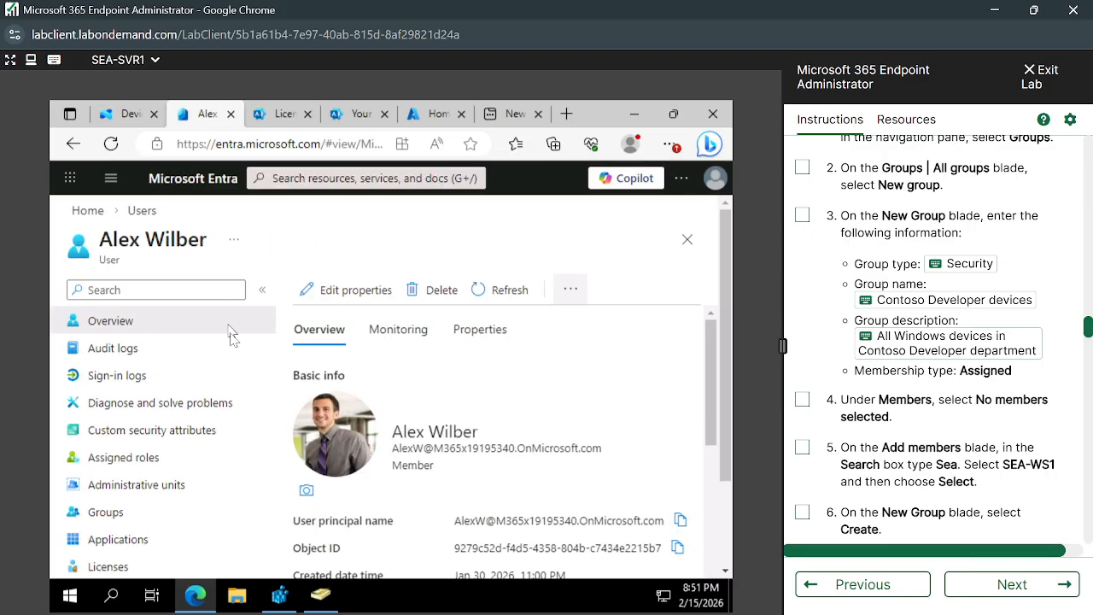
pyautogui.scroll(-3, 158, 458)
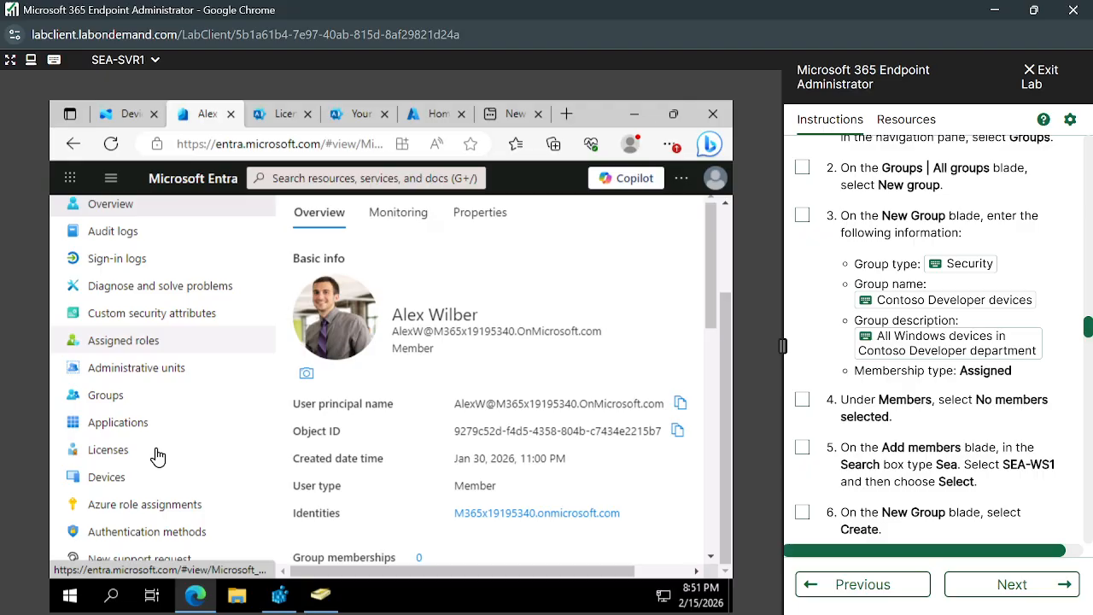
pyautogui.scroll(3, 158, 458)
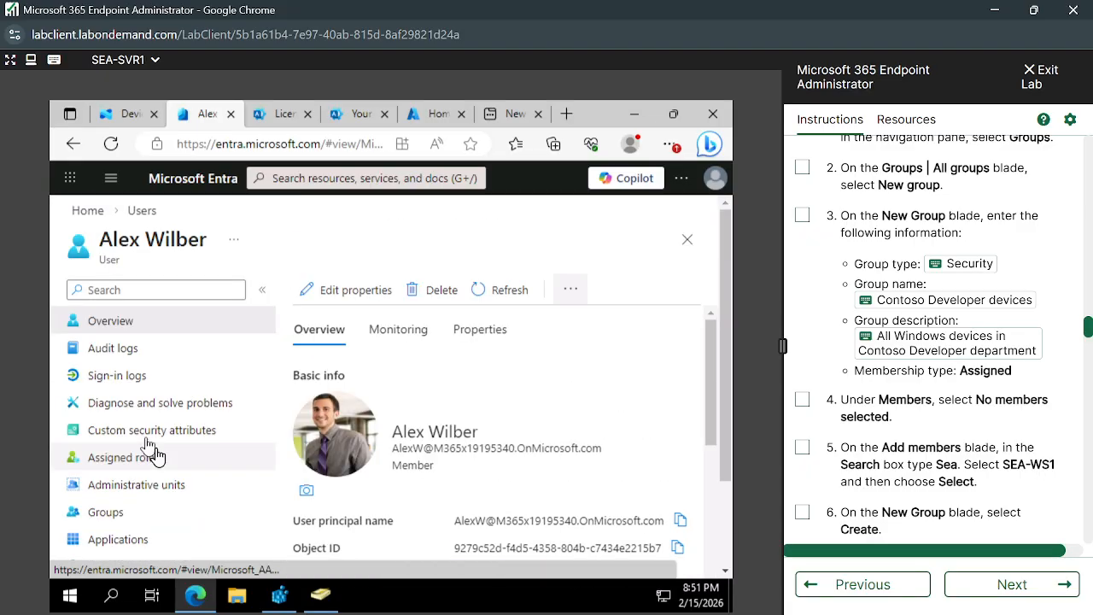
pyautogui.click(226, 142)
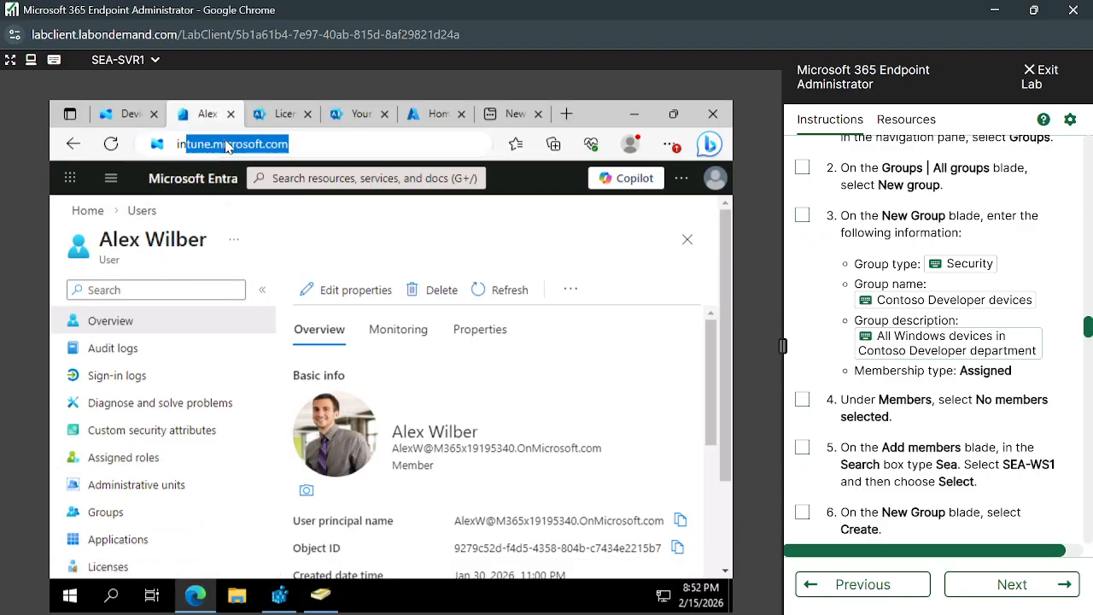
pyautogui.write('intune')
pyautogui.press('Return')
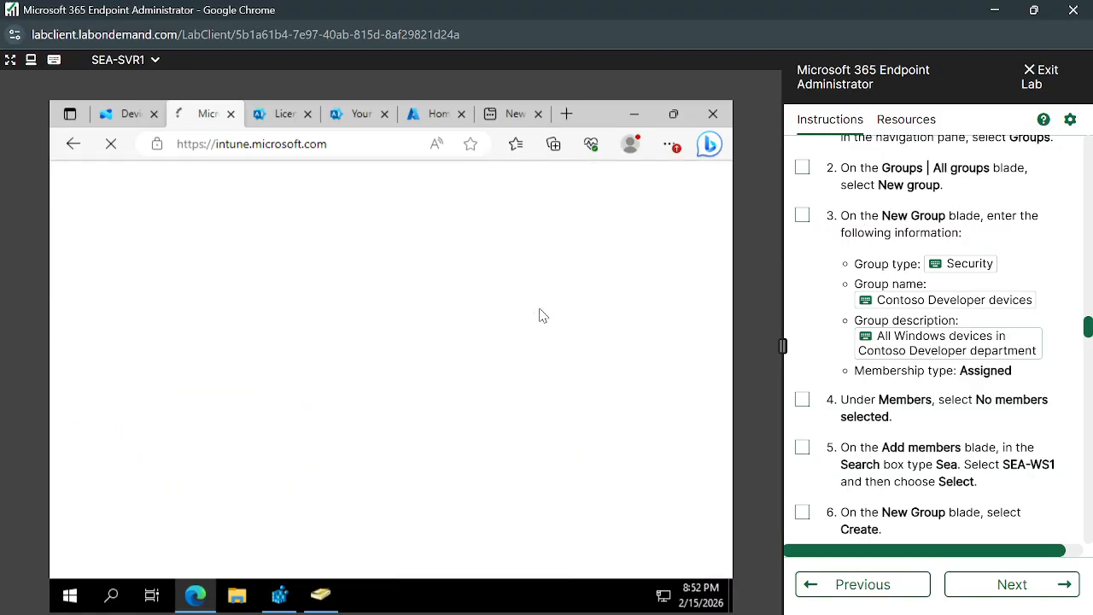
# - Follow Task 3 of the lab: open Groups in the Intune admin center, dismiss the MFA notice, and start a new group
pyautogui.scroll(5, 926, 339)
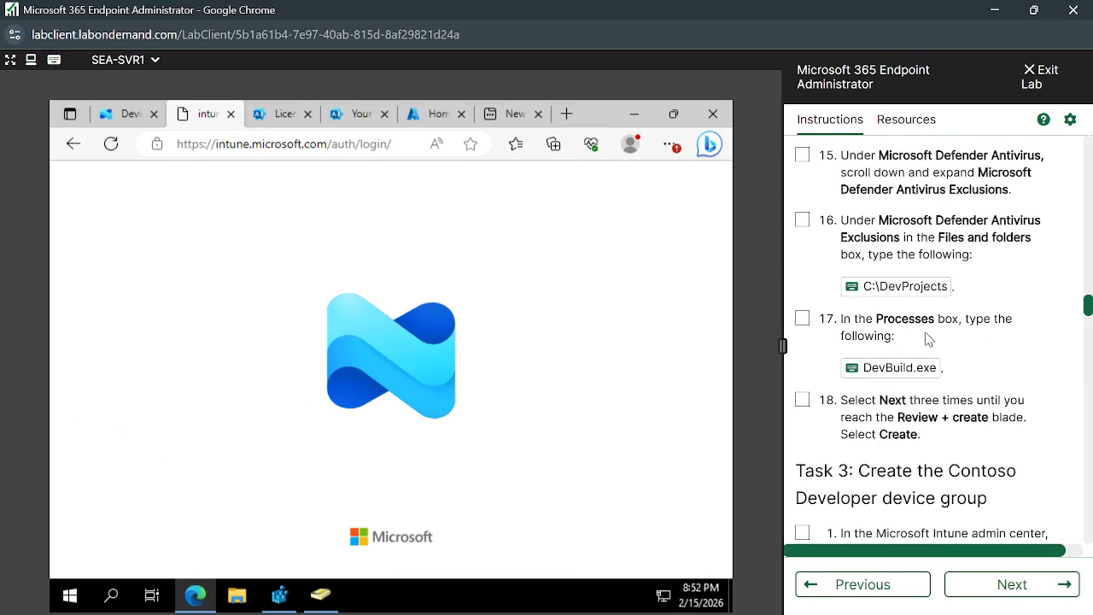
pyautogui.scroll(10, 929, 339)
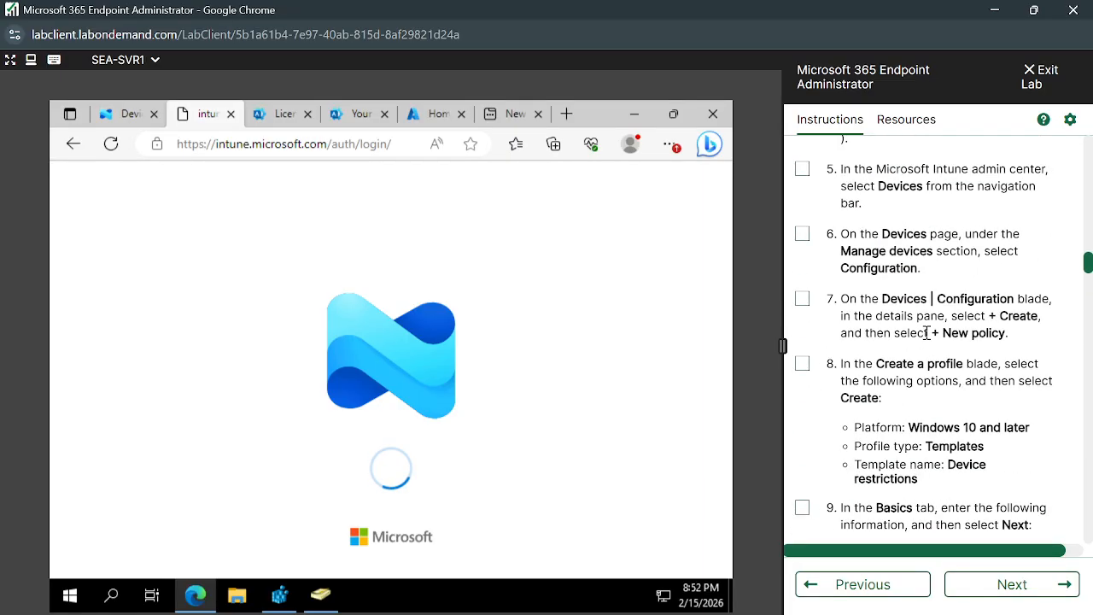
pyautogui.scroll(5, 926, 333)
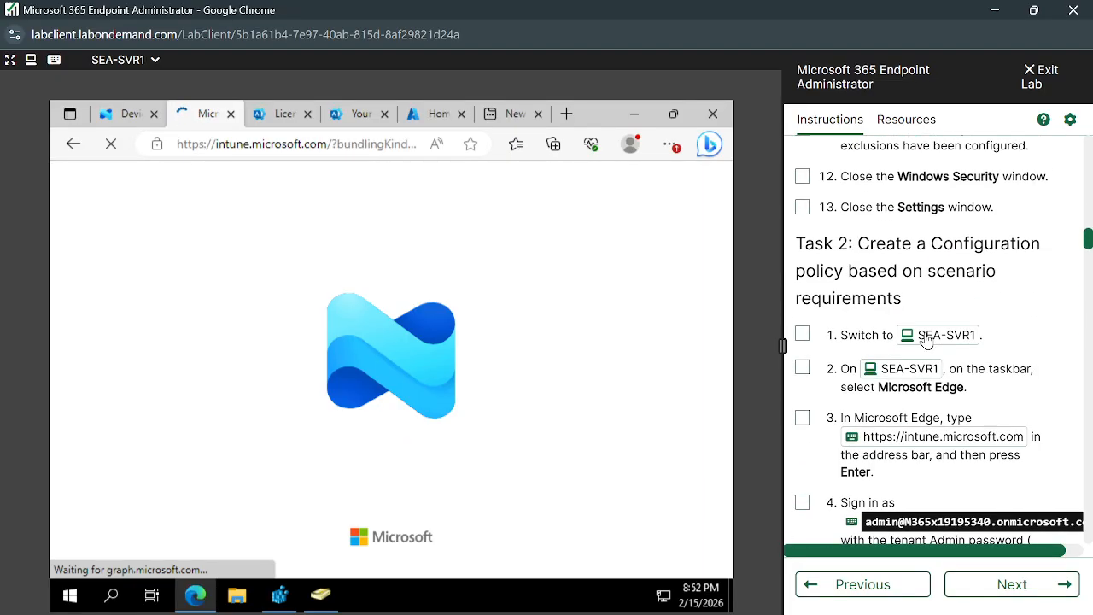
pyautogui.scroll(-10, 926, 339)
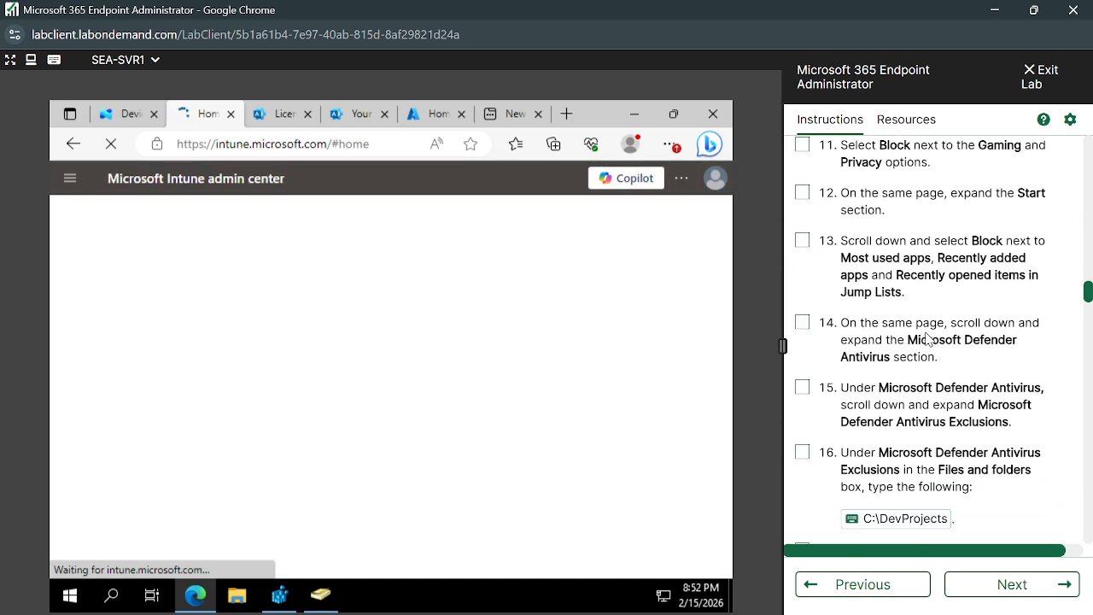
pyautogui.scroll(-3, 929, 339)
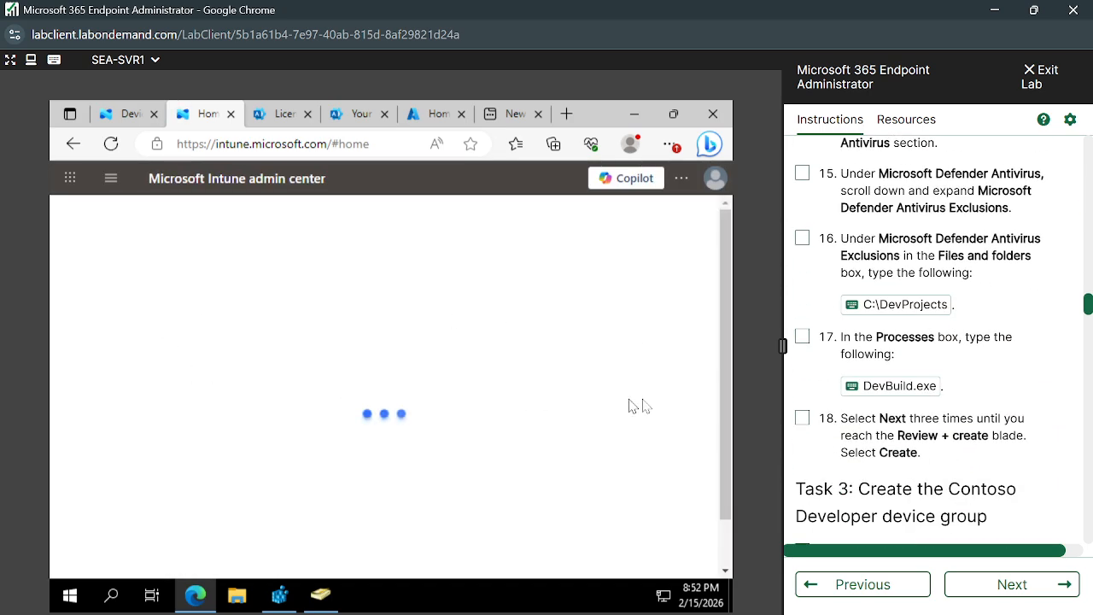
pyautogui.scroll(-4, 841, 385)
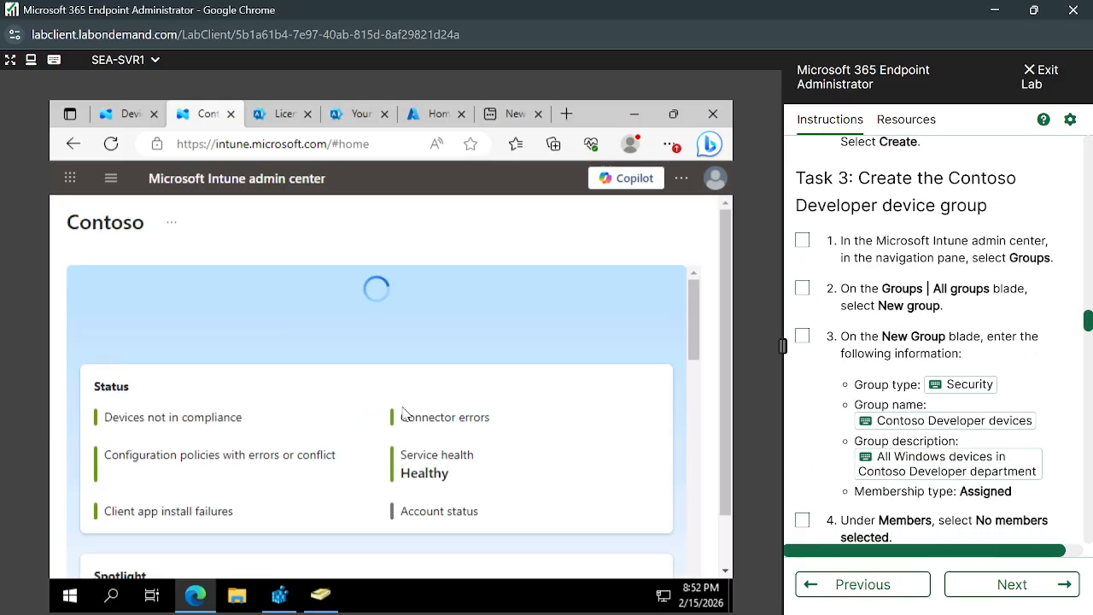
pyautogui.click(106, 187)
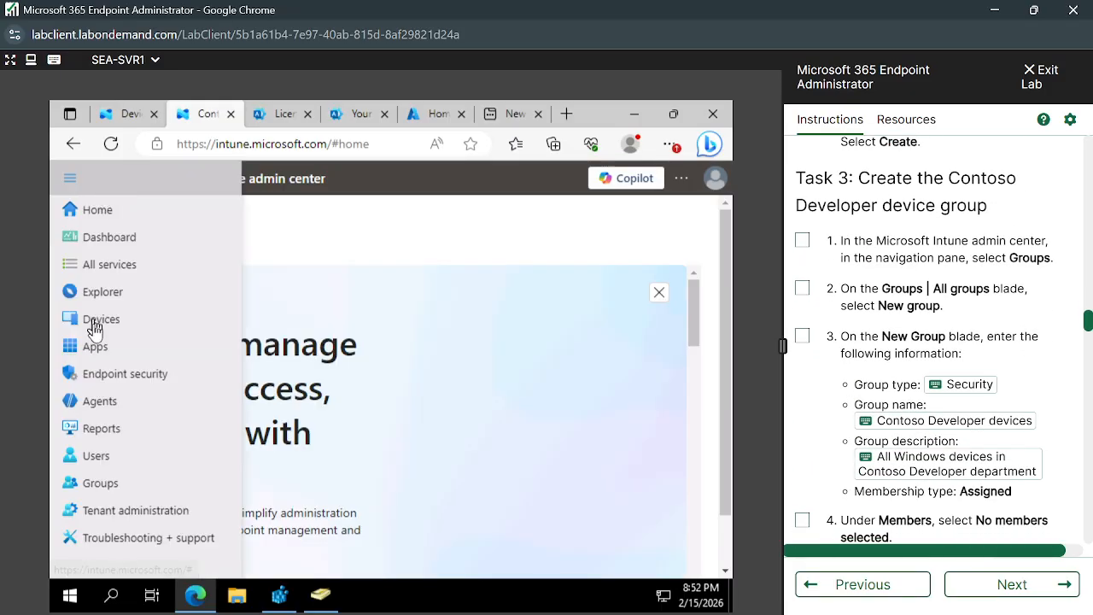
pyautogui.click(136, 484)
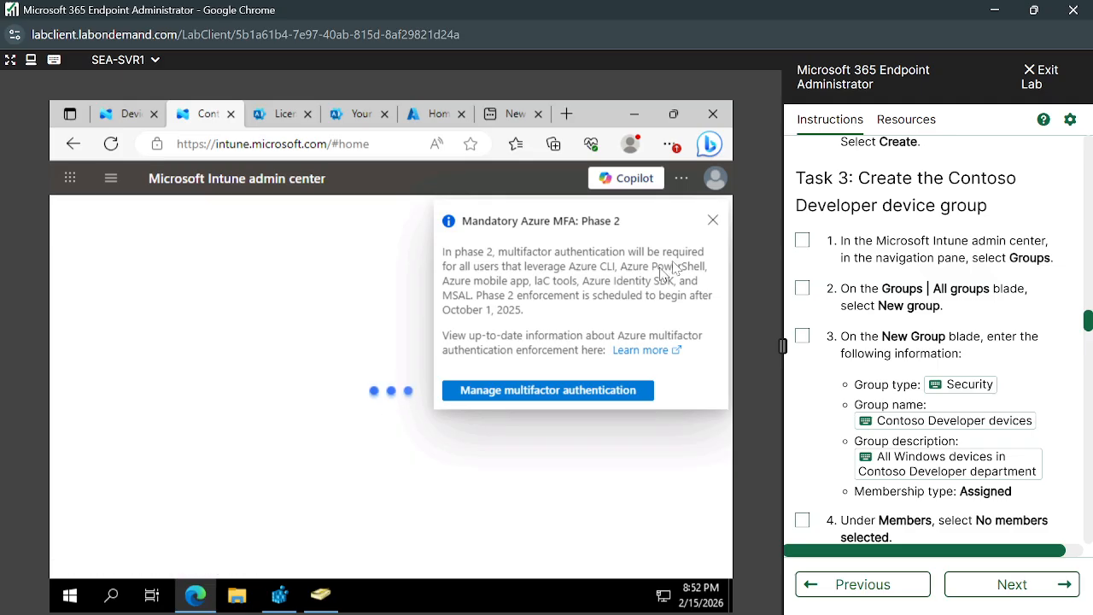
pyautogui.click(713, 222)
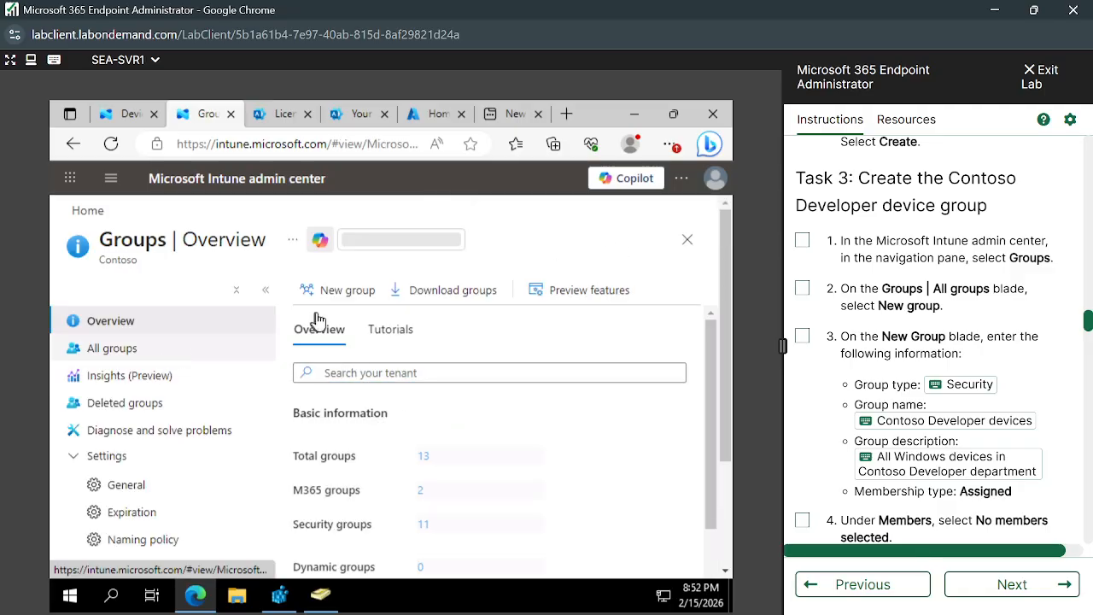
pyautogui.click(340, 292)
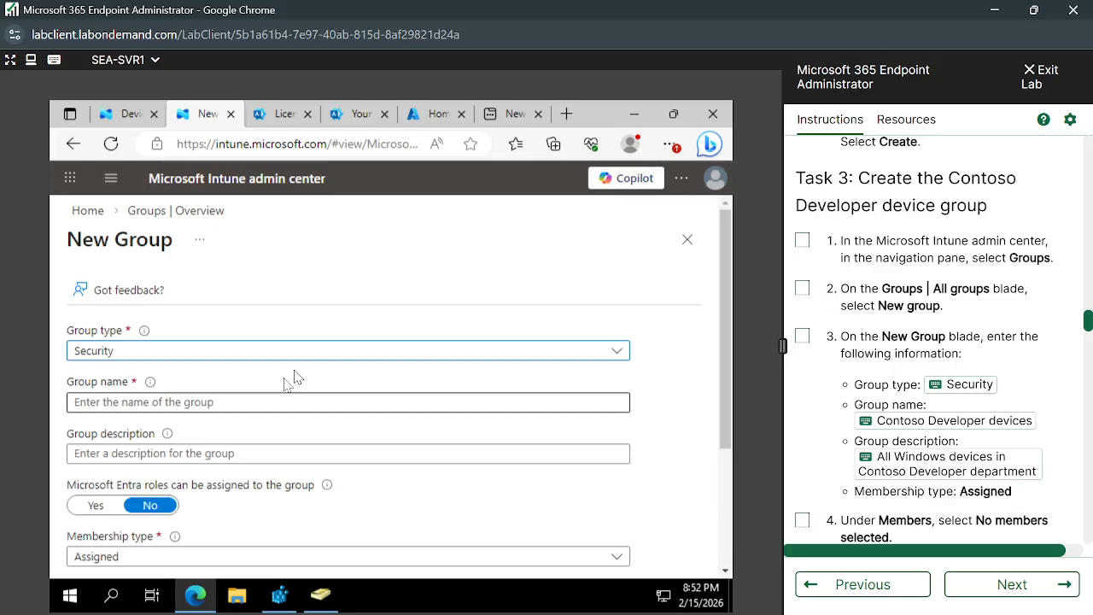
# - Name the security group Contoso Developer devices and enter the description "All Windows devices in Contoso Developer department"
pyautogui.click(228, 401)
pyautogui.click(862, 423)
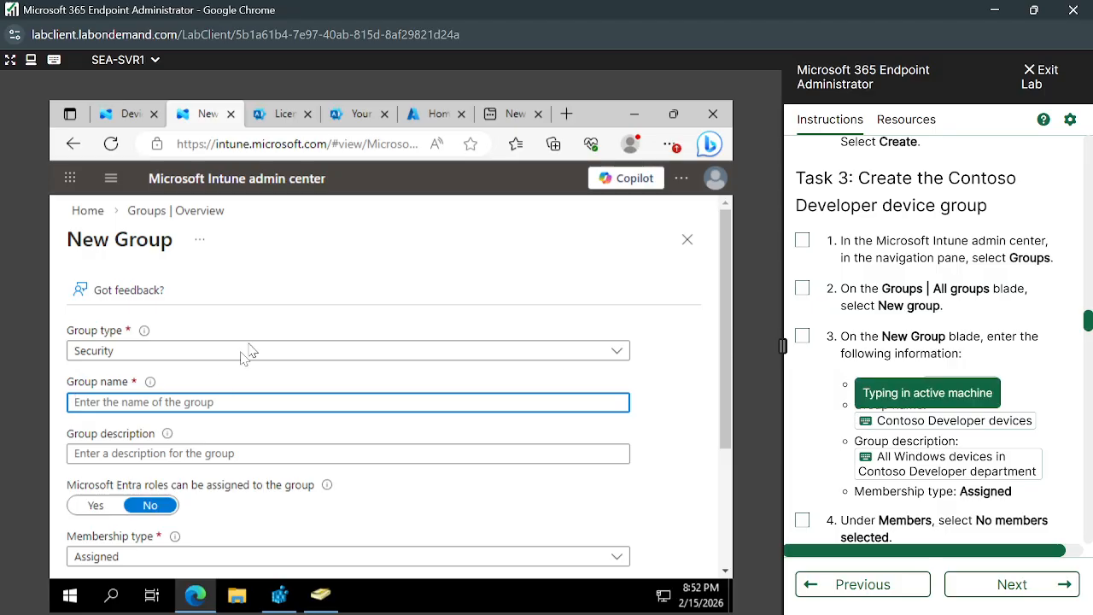
pyautogui.click(183, 456)
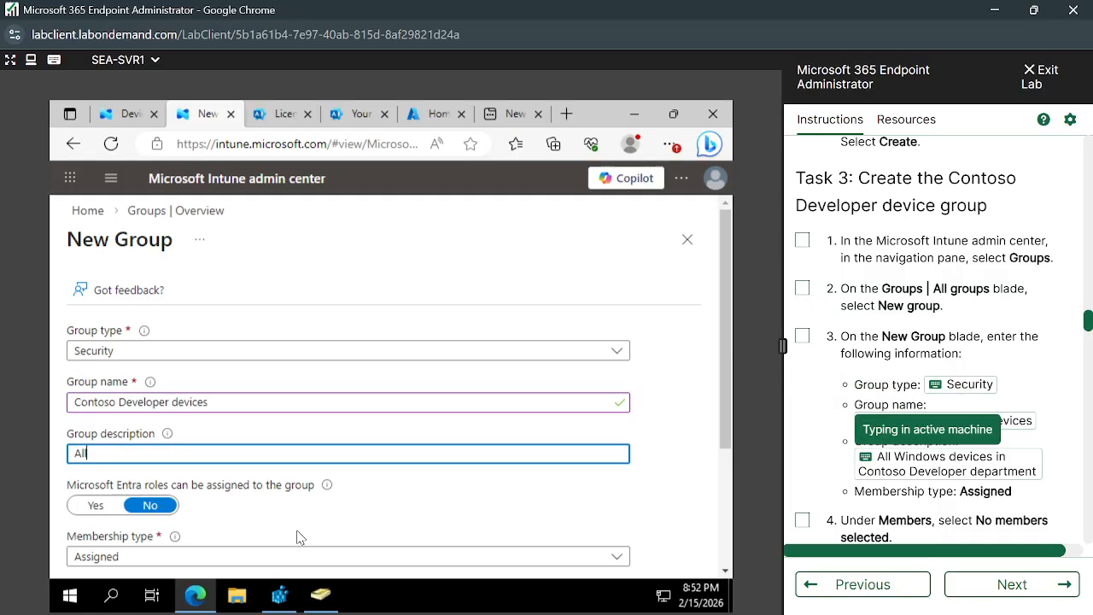
# - Review the lab's member instructions, then search the new group's member picker for SEA-WS and clear the search
pyautogui.scroll(-3, 296, 536)
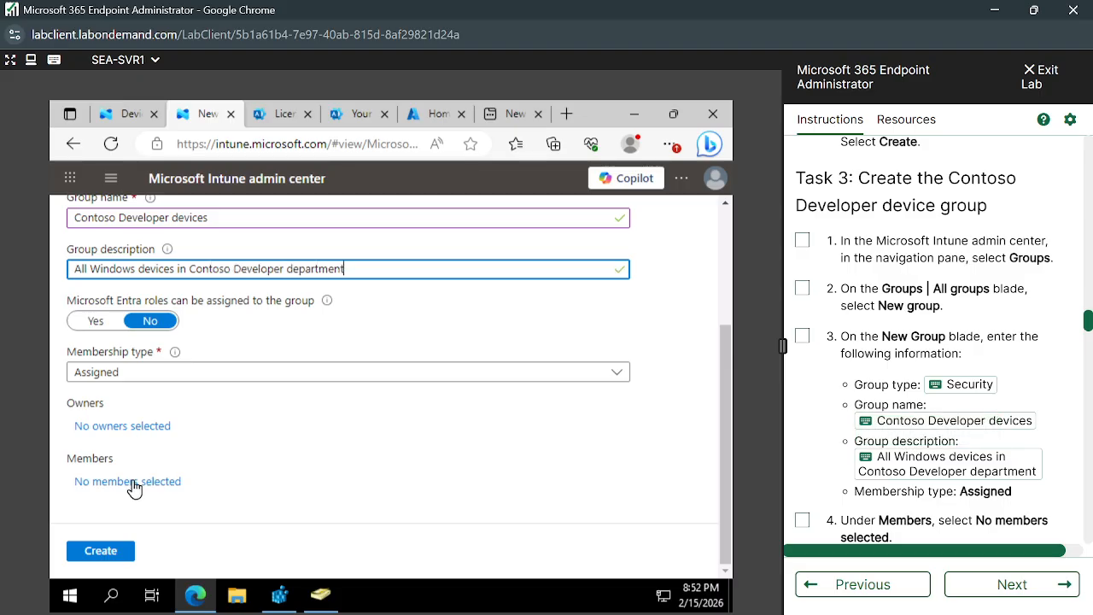
pyautogui.scroll(-1, 864, 447)
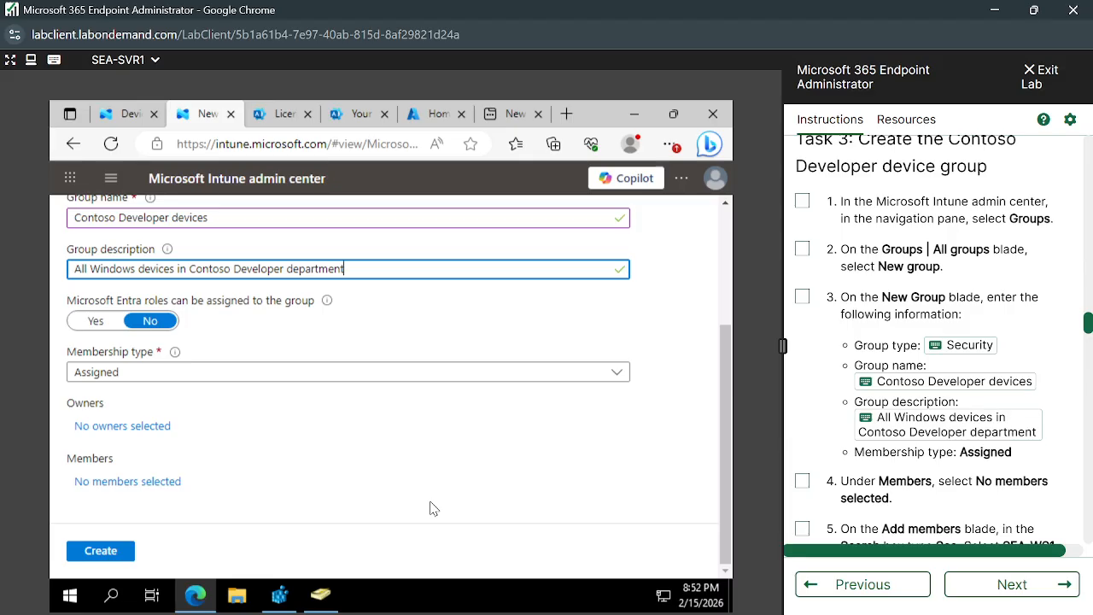
pyautogui.scroll(-3, 858, 409)
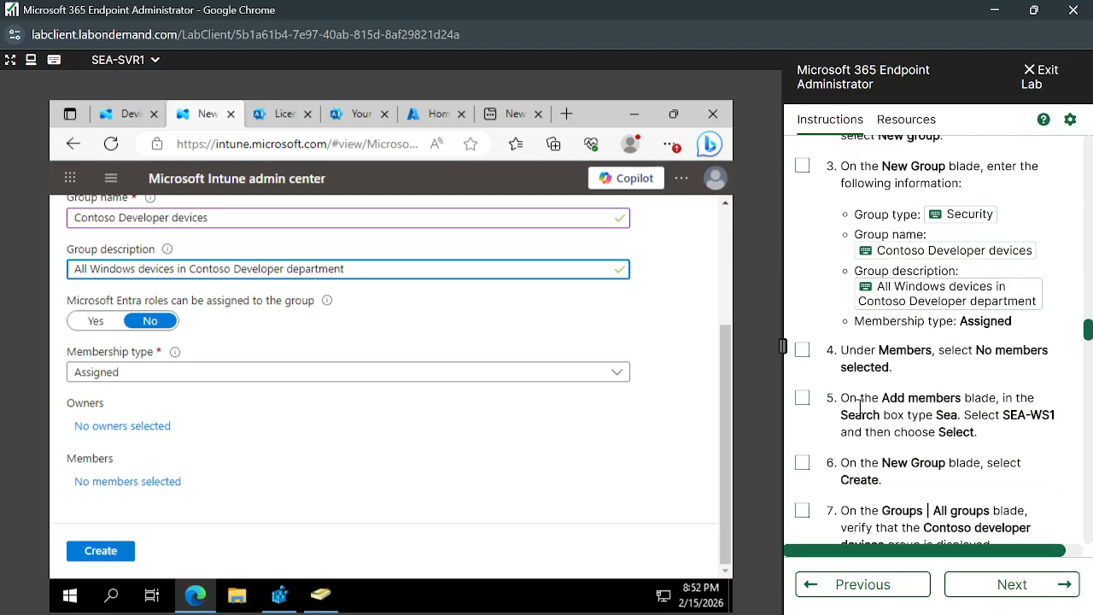
pyautogui.scroll(-1, 896, 460)
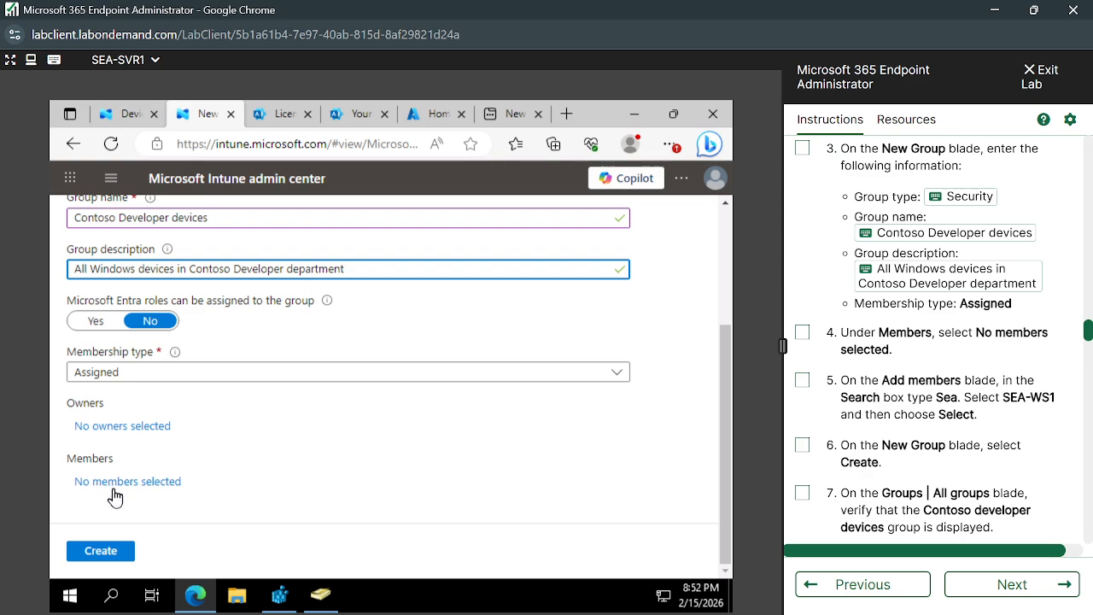
pyautogui.click(114, 484)
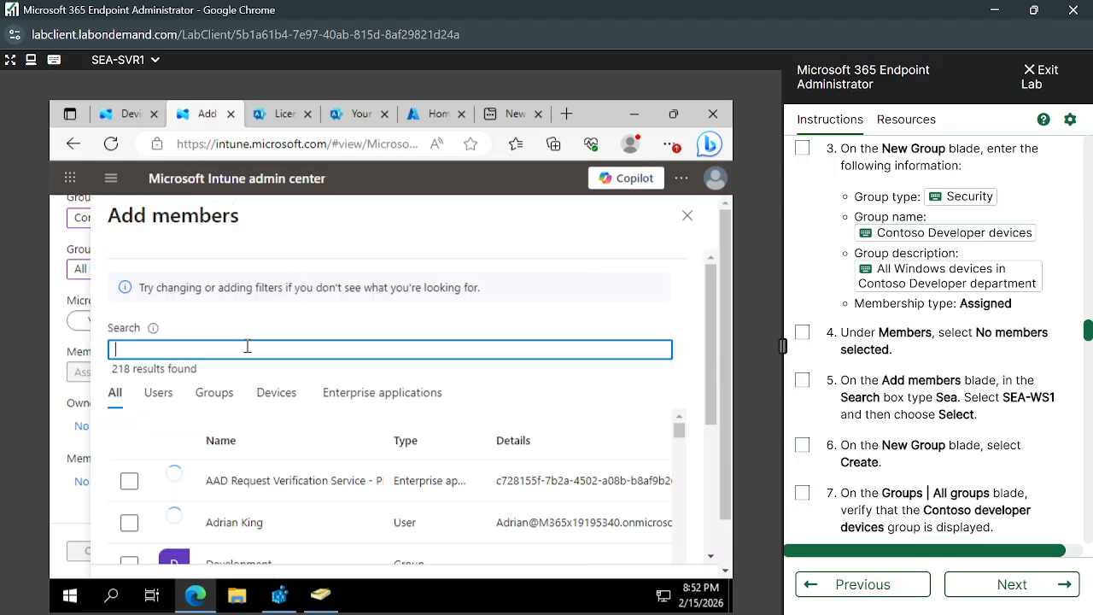
pyautogui.write('Se')
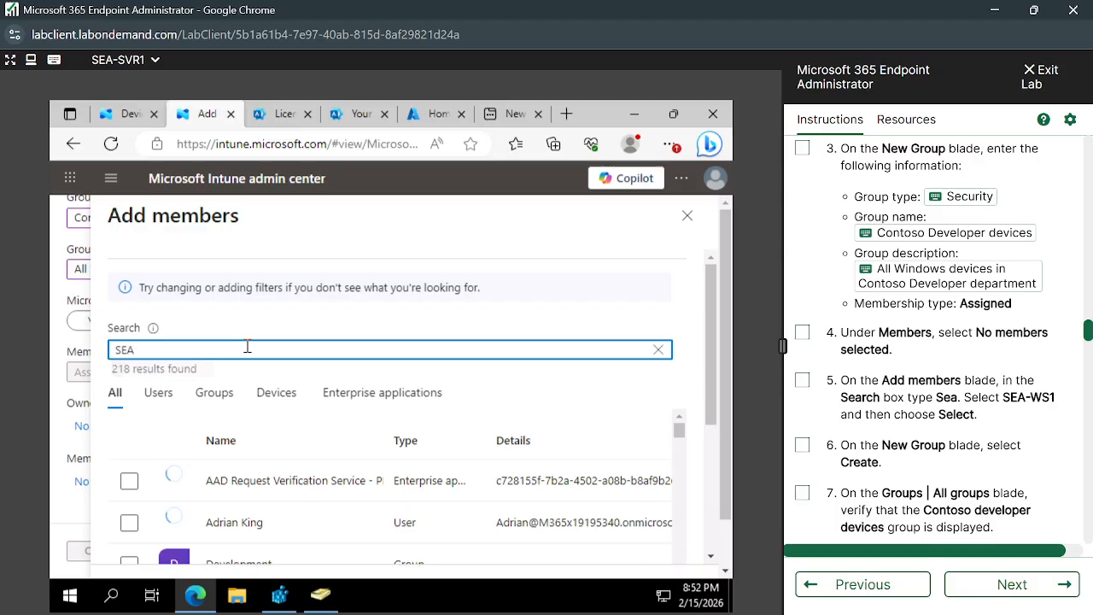
pyautogui.write('A-')
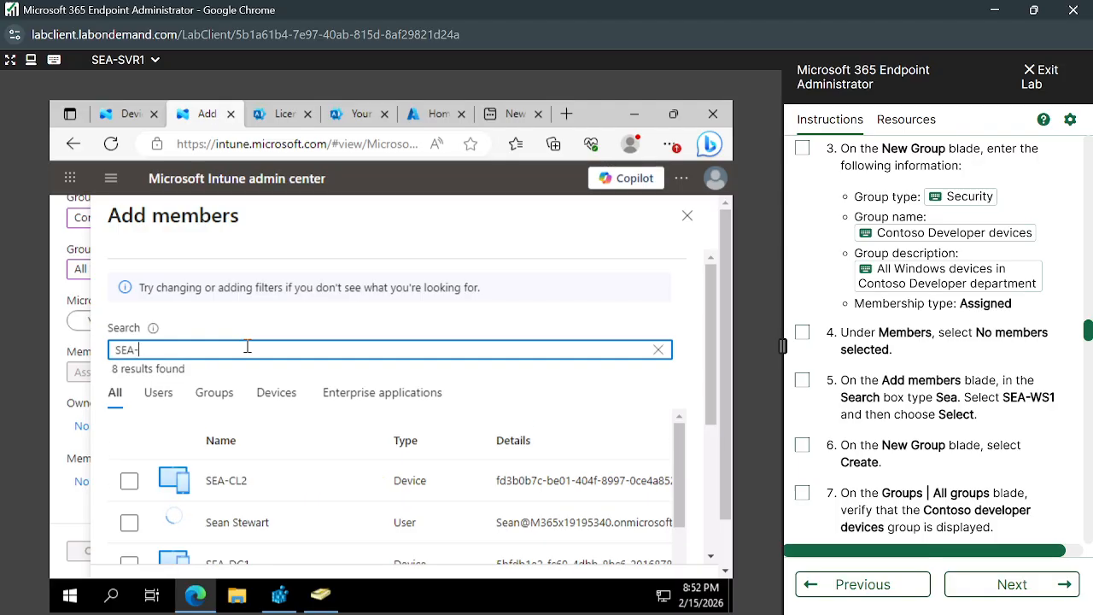
pyautogui.write('WS')
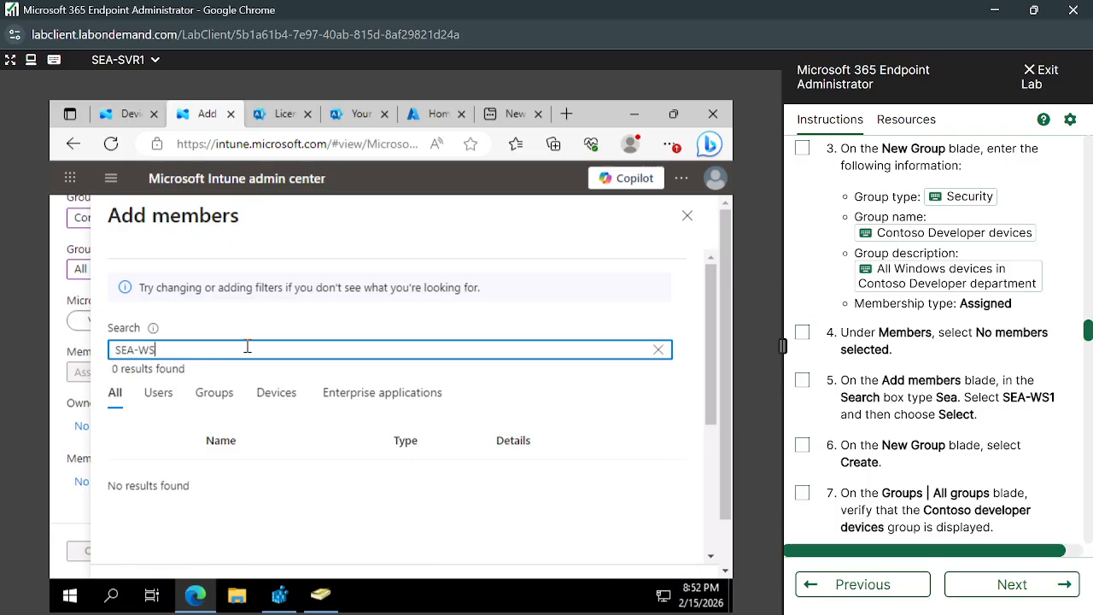
pyautogui.press('BackSpace')
pyautogui.press('BackSpace')
pyautogui.press('BackSpace')
pyautogui.press('BackSpace')
pyautogui.press('BackSpace')
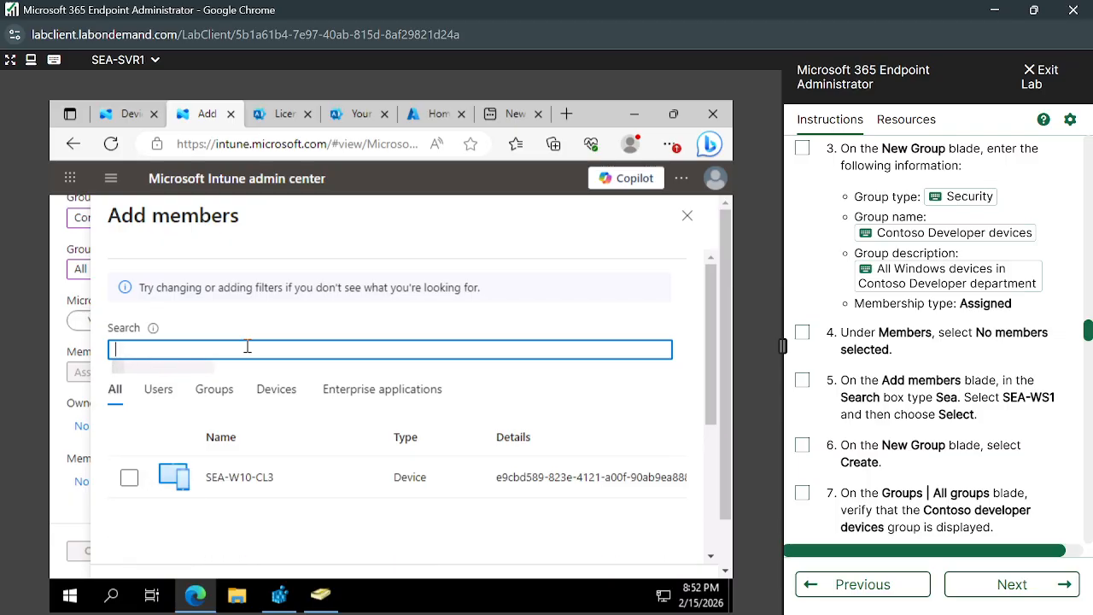
# - Leave the member picker without selecting anyone and create the Contoso Developer devices group
pyautogui.click(688, 217)
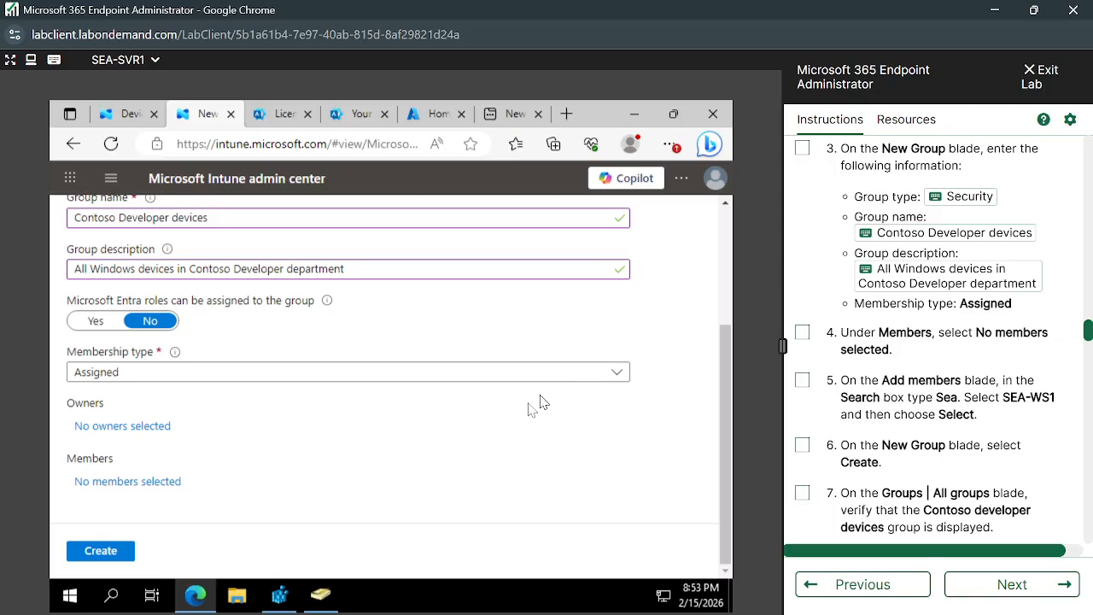
pyautogui.click(98, 551)
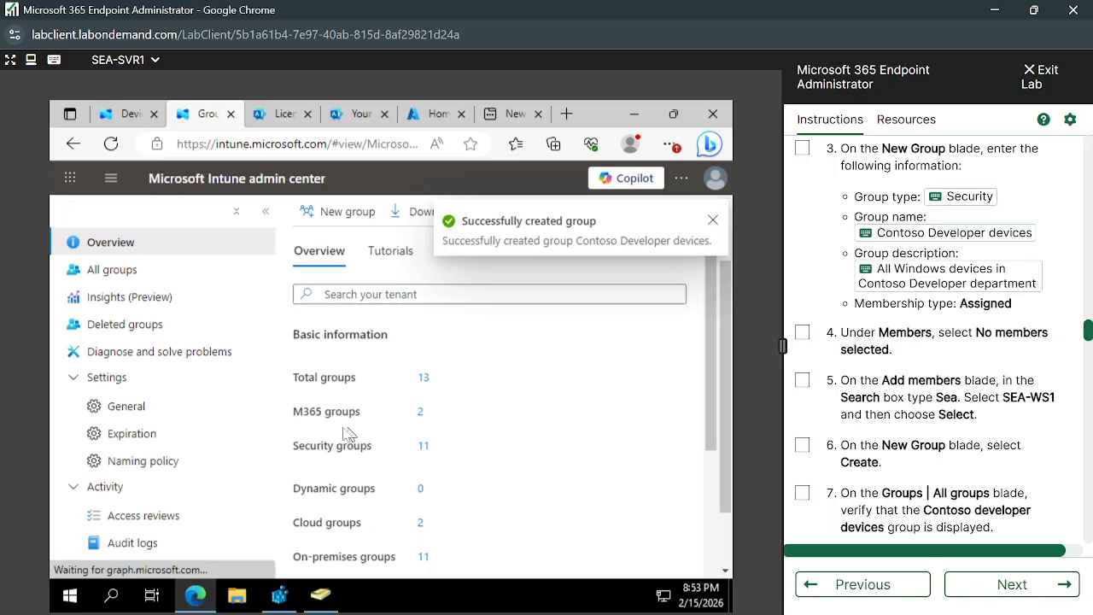
# - Return to the browser tab with the Intune Devices page and open its device Configuration section
pyautogui.click(132, 114)
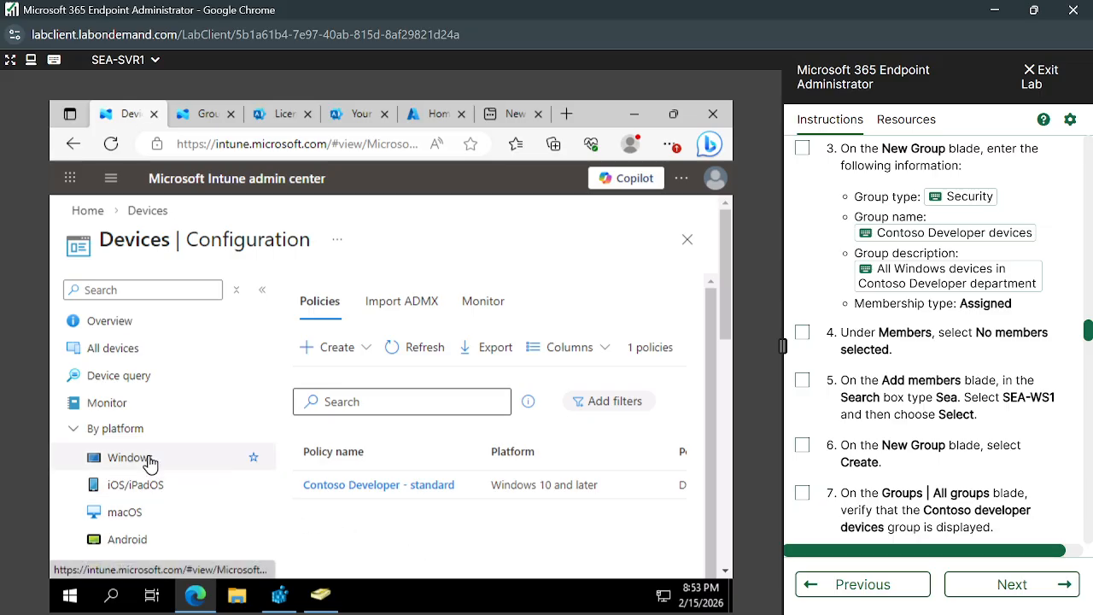
pyautogui.scroll(-4, 146, 456)
pyautogui.click(200, 369)
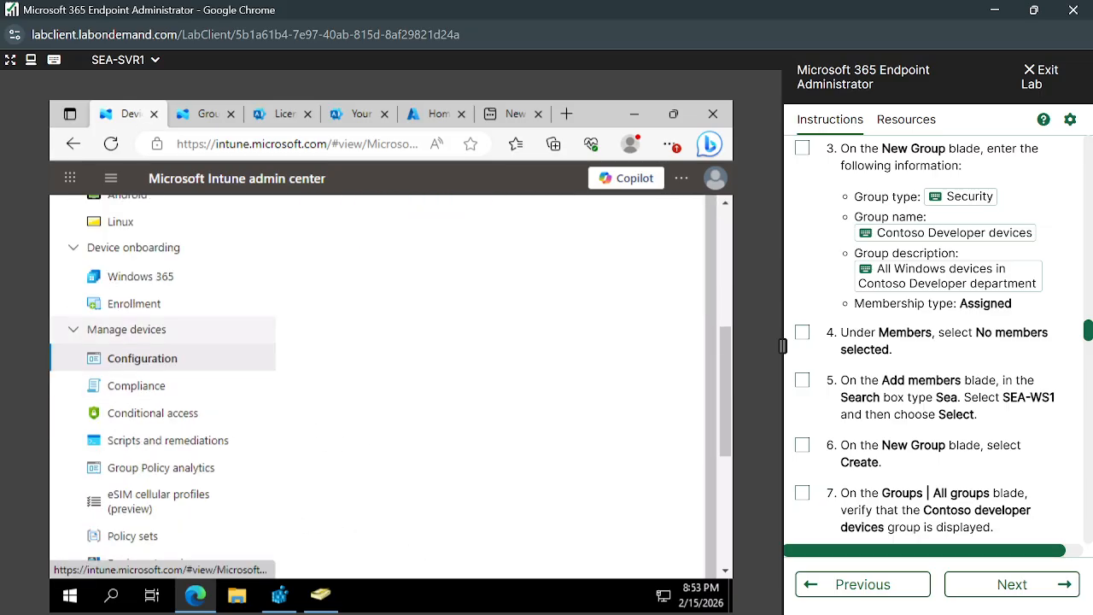
# - Switch to the main Chrome window and search Google for "What is the difference between configuration policy and configuration profile"
pyautogui.moveTo(538, 613)
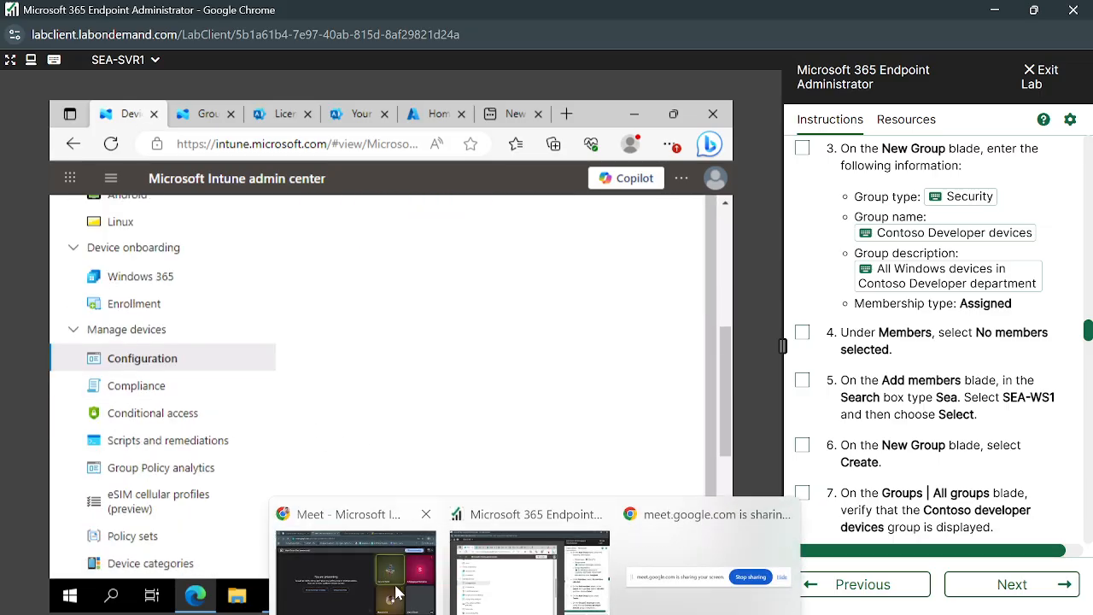
pyautogui.click(355, 593)
pyautogui.click(856, 17)
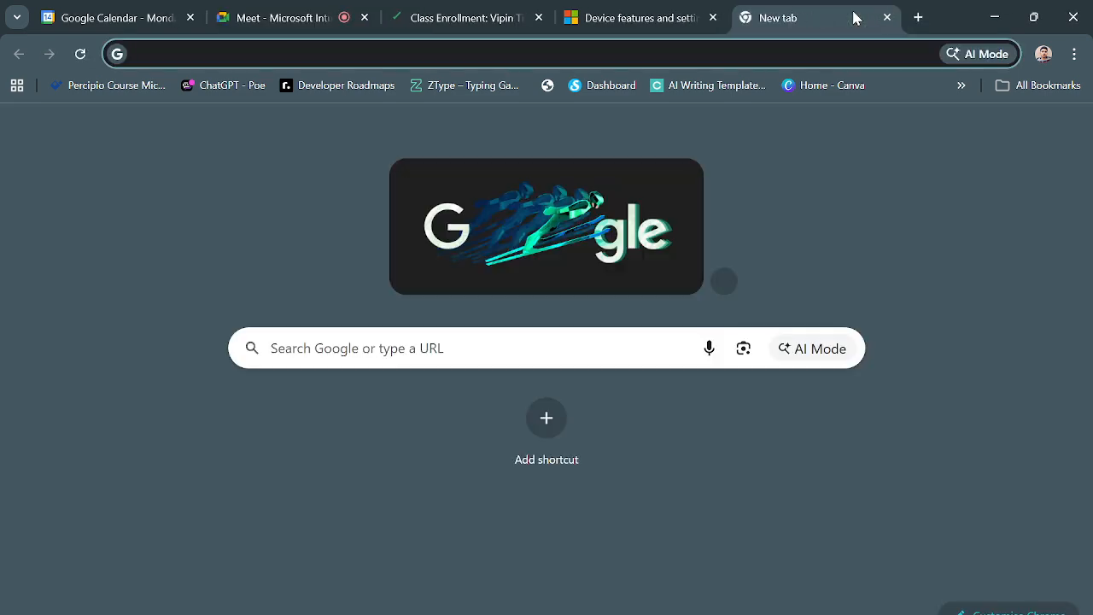
pyautogui.write('What is the digg')
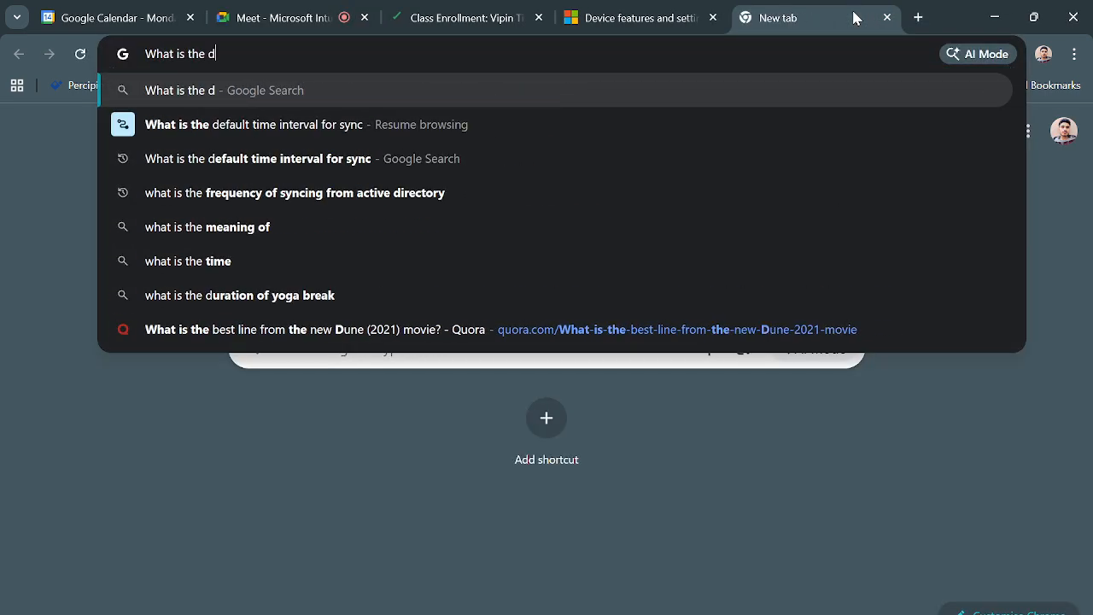
pyautogui.press('BackSpace')
pyautogui.press('BackSpace')
pyautogui.write('ffere')
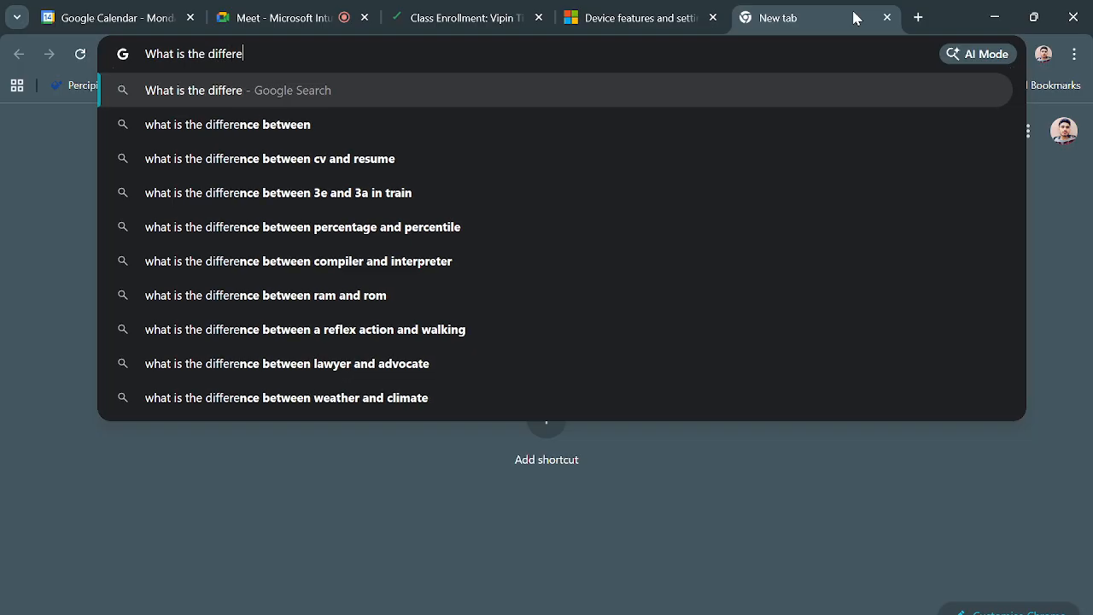
pyautogui.write('nce betw')
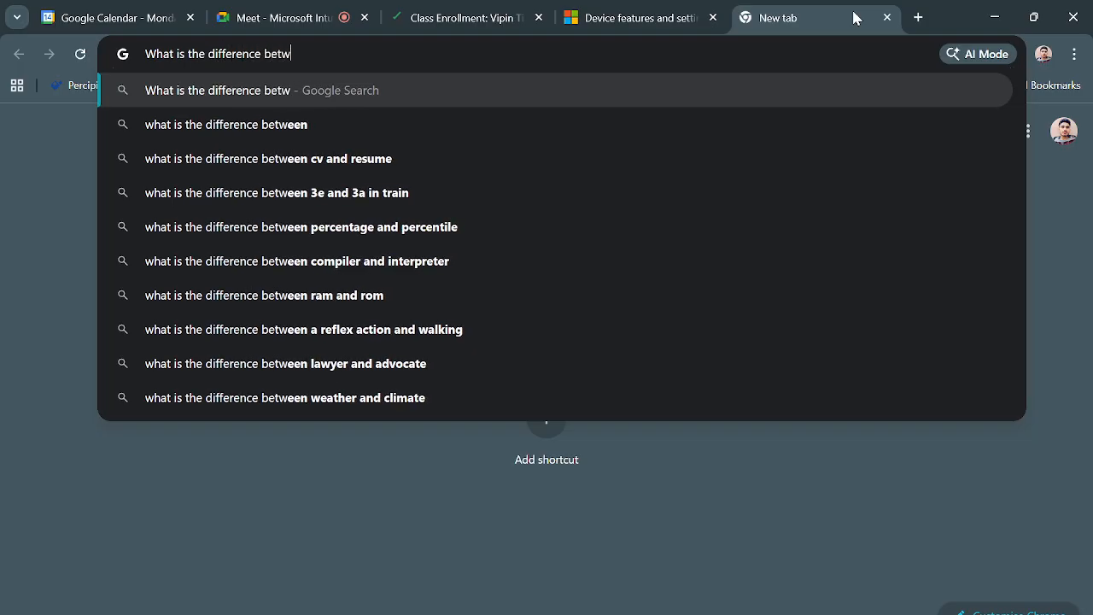
pyautogui.write('een co')
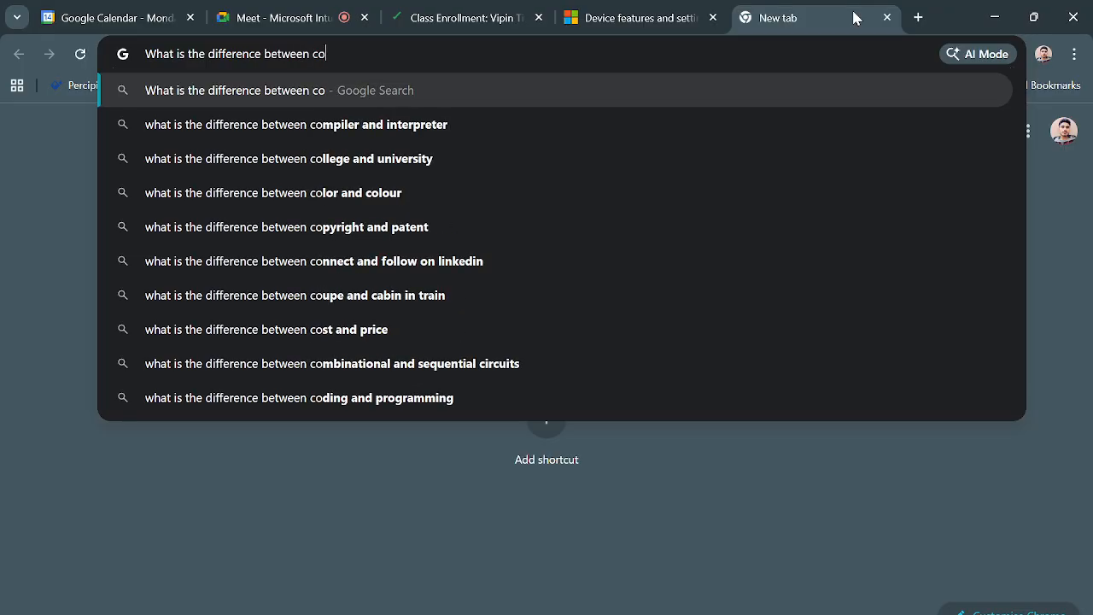
pyautogui.write('nfiguration pi')
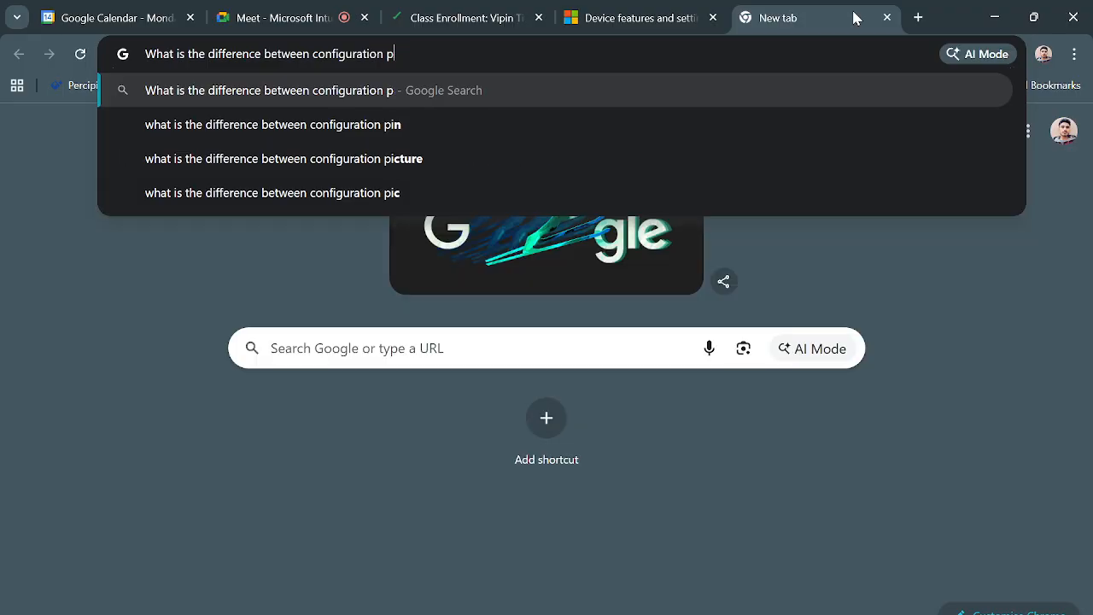
pyautogui.press('BackSpace')
pyautogui.write('olicy and confi')
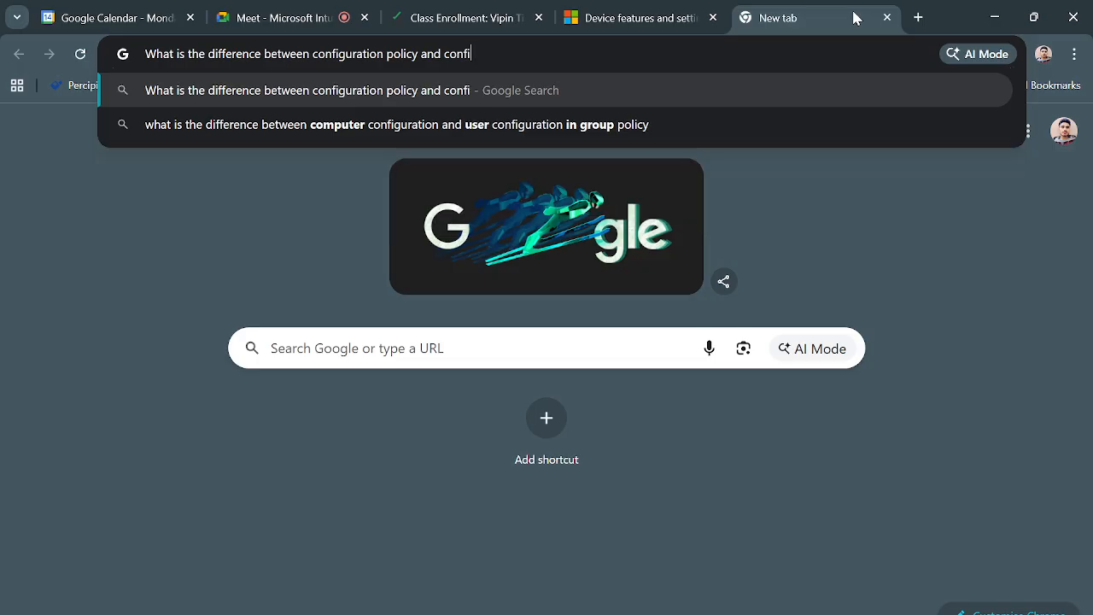
pyautogui.write('guration ')
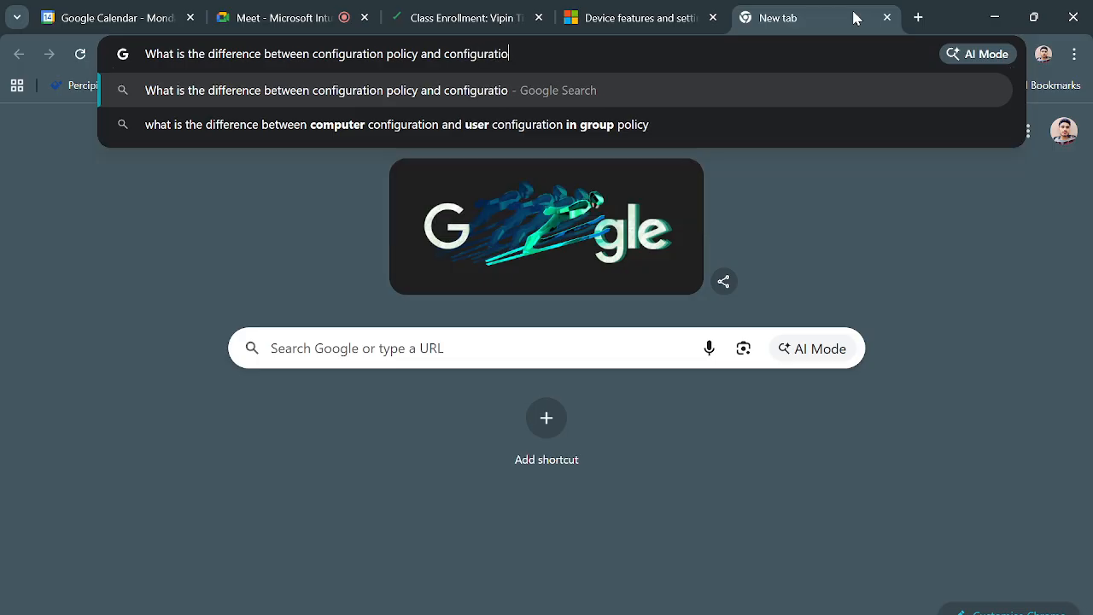
pyautogui.write('por')
pyautogui.press('BackSpace')
pyautogui.press('BackSpace')
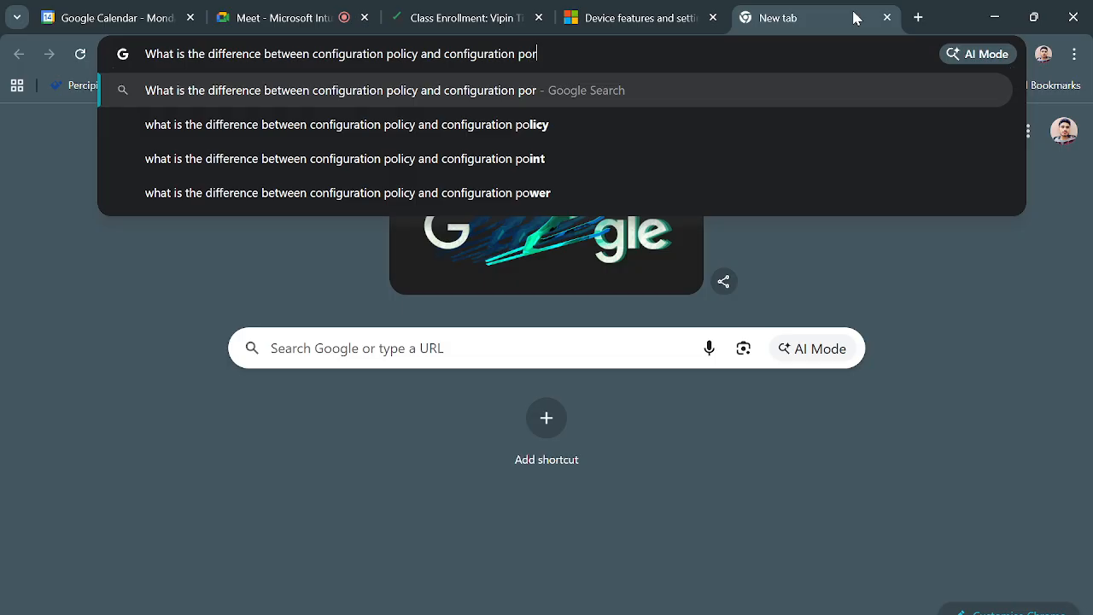
pyautogui.write('rofile')
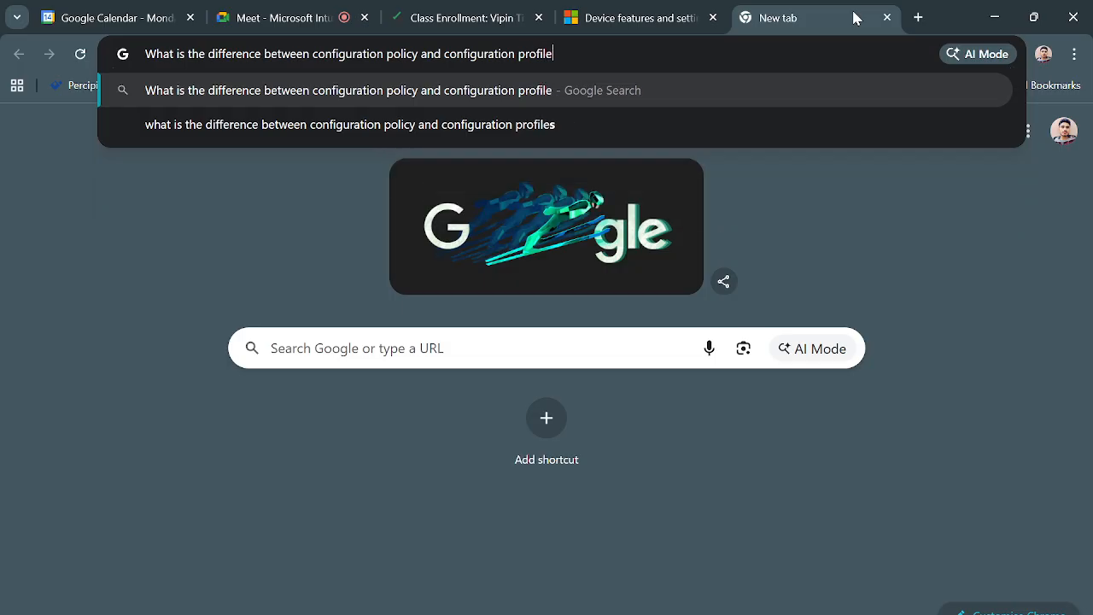
pyautogui.press('Return')
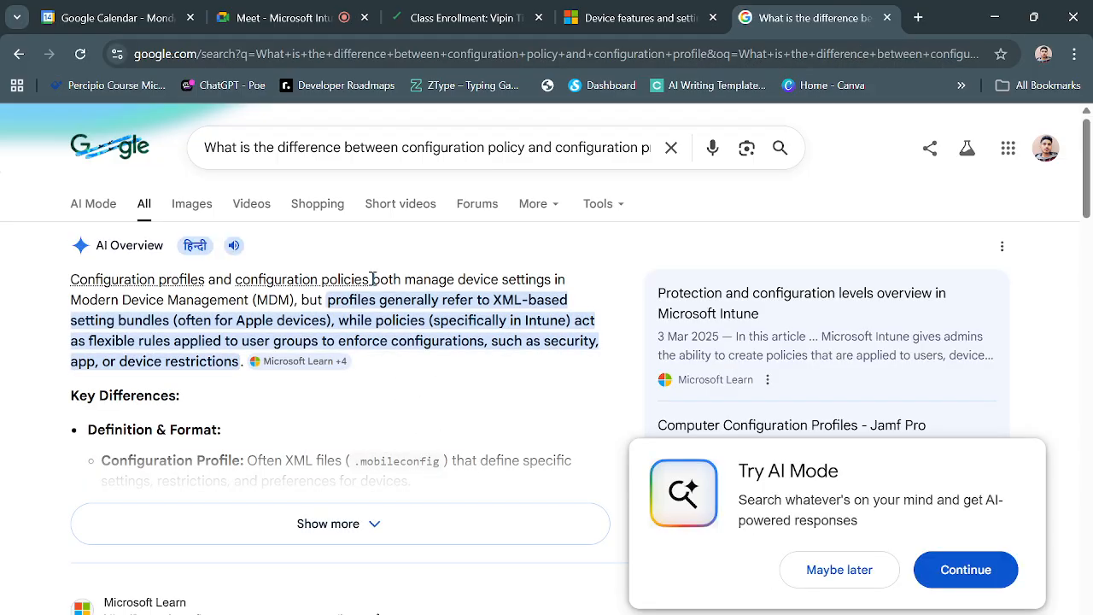
# - Read the AI Overview summary on configuration profiles versus policies and expand the full answer
pyautogui.moveTo(371, 279); pyautogui.dragTo(498, 335)
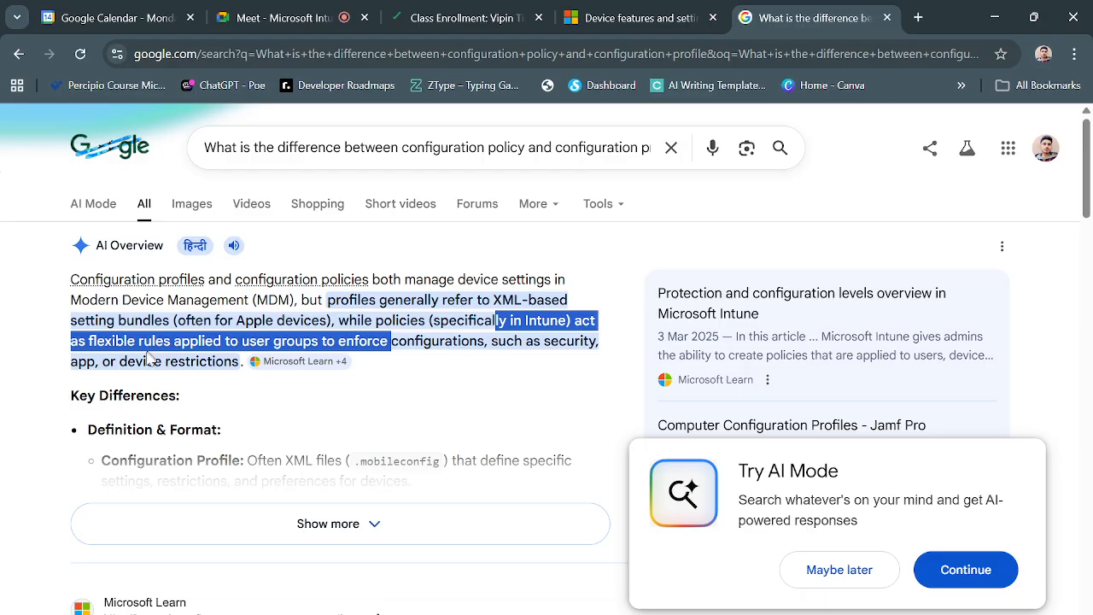
pyautogui.click(343, 344)
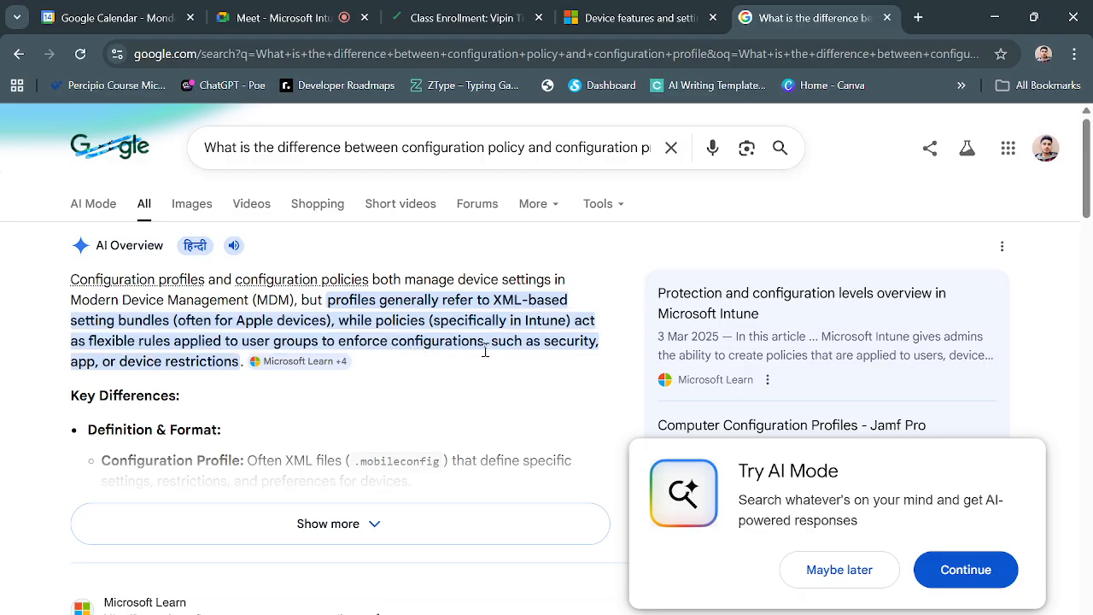
pyautogui.moveTo(61, 365); pyautogui.dragTo(231, 358)
pyautogui.click(459, 373)
pyautogui.click(366, 538)
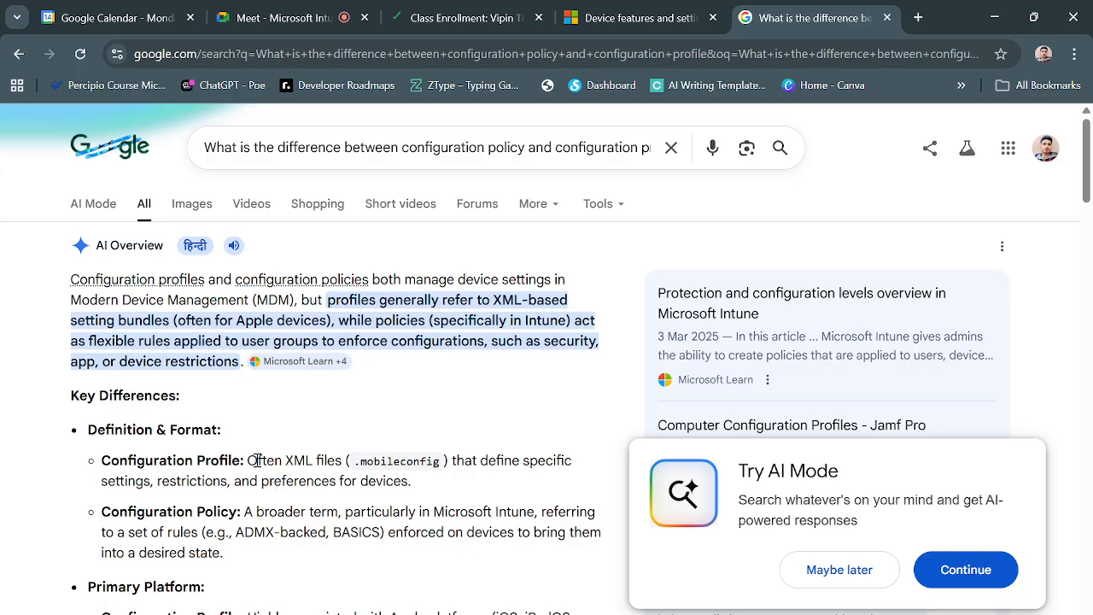
# - Examine the key differences between configuration profiles and configuration policies, and dismiss the AI Mode offer
pyautogui.moveTo(247, 461); pyautogui.dragTo(344, 467)
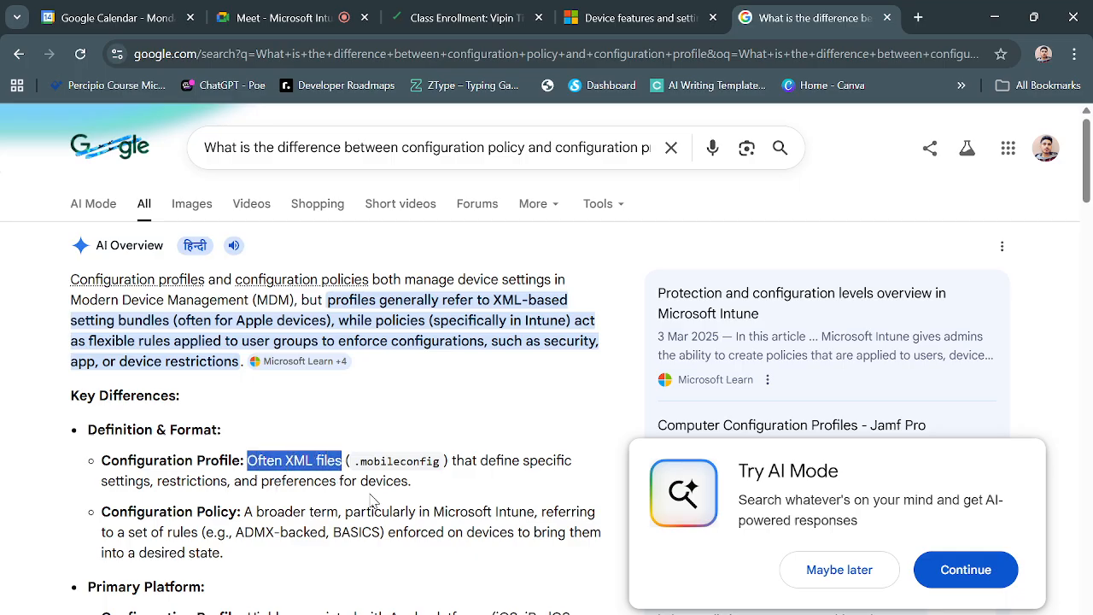
pyautogui.click(348, 476)
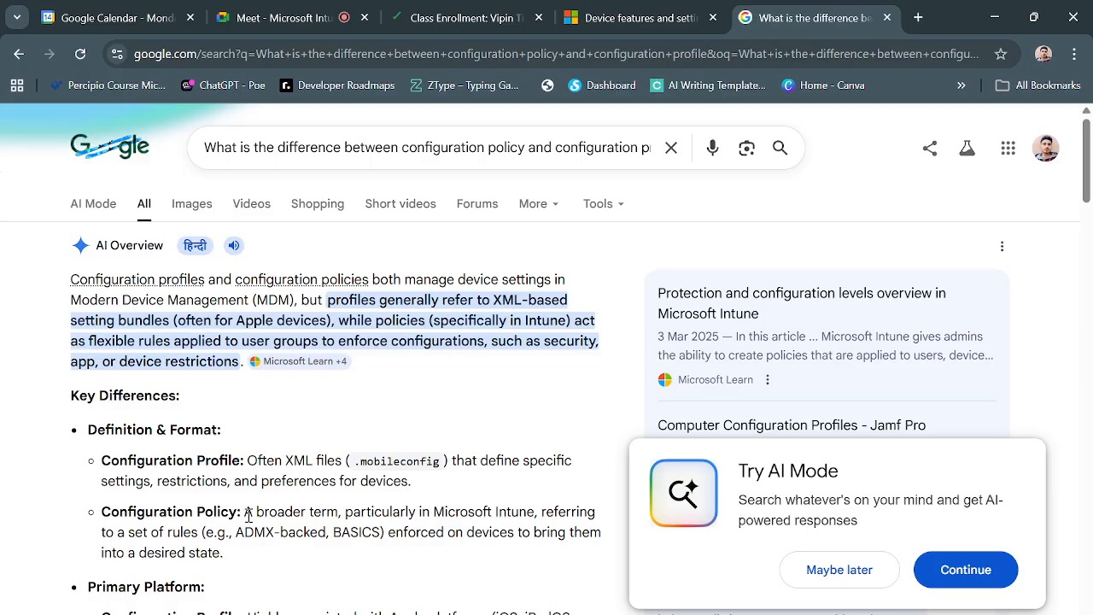
pyautogui.moveTo(245, 512); pyautogui.dragTo(437, 520)
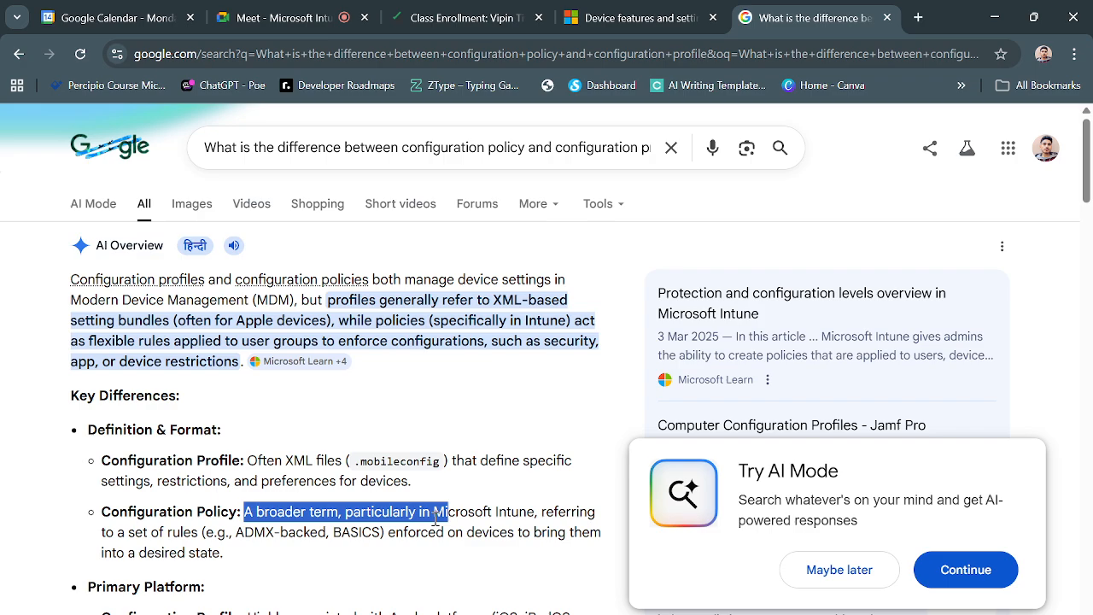
pyautogui.click(358, 563)
pyautogui.scroll(-2, 359, 562)
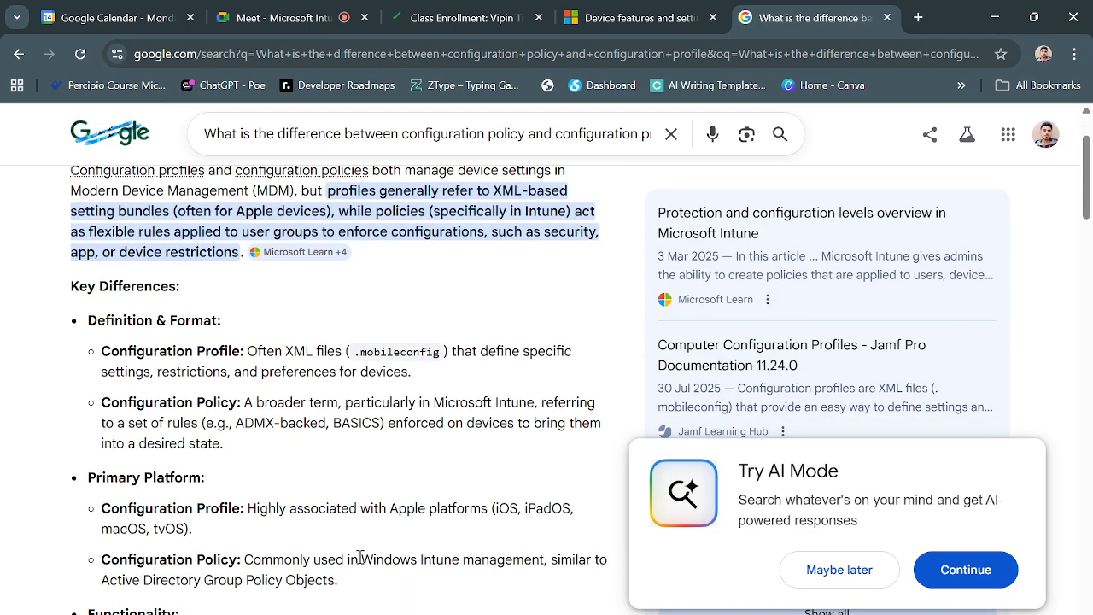
pyautogui.scroll(-3, 359, 556)
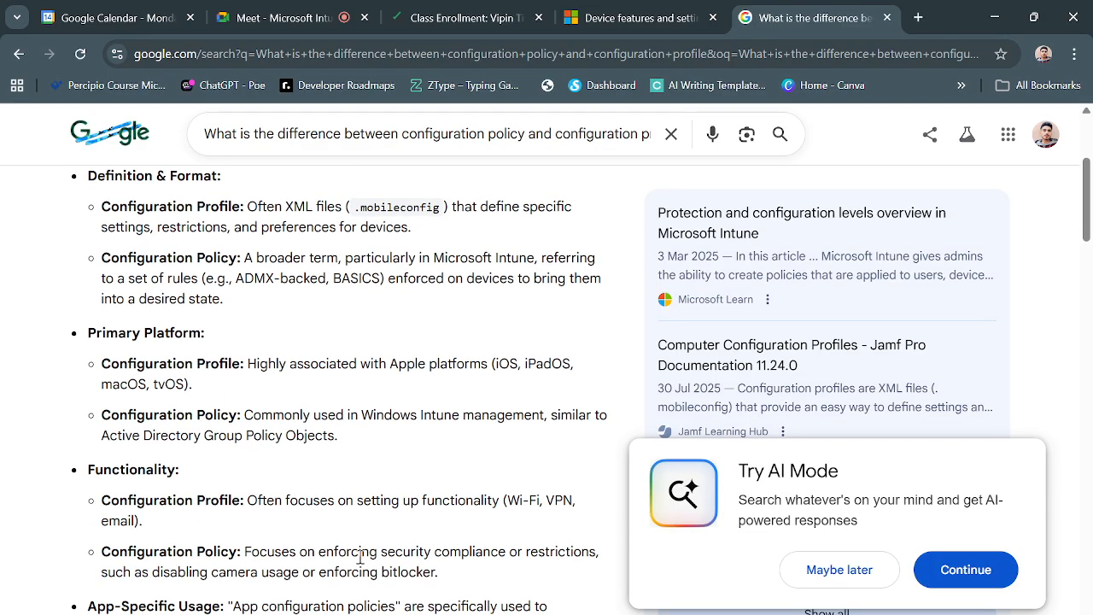
pyautogui.scroll(-1, 360, 557)
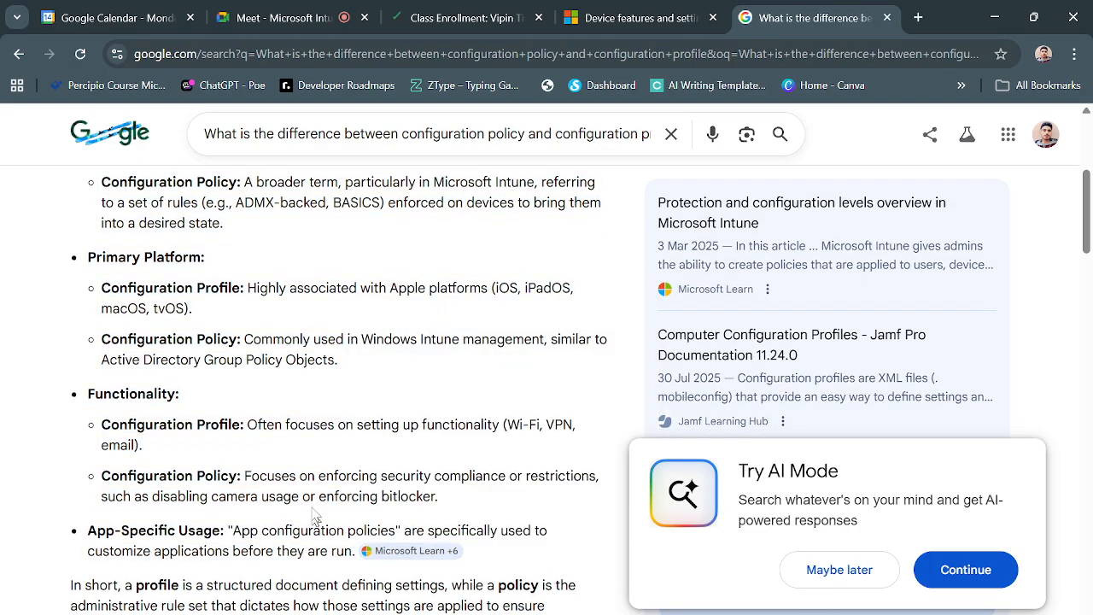
pyautogui.scroll(-1, 401, 464)
pyautogui.click(856, 575)
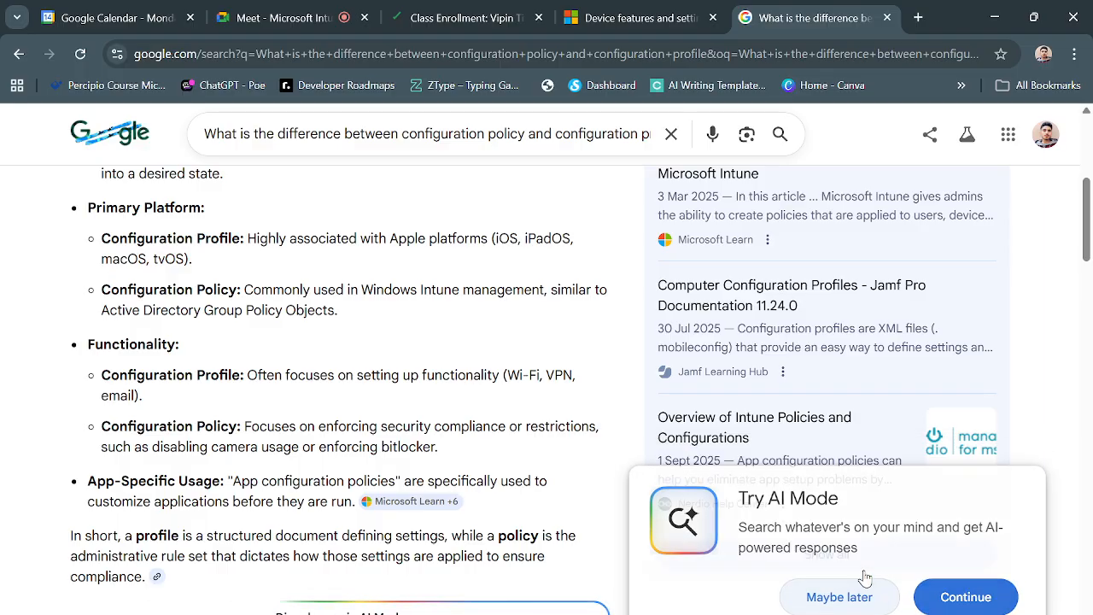
# - Read the rest of the AI Overview on configuration profiles versus policies, including its closing summary
pyautogui.scroll(-4, 543, 538)
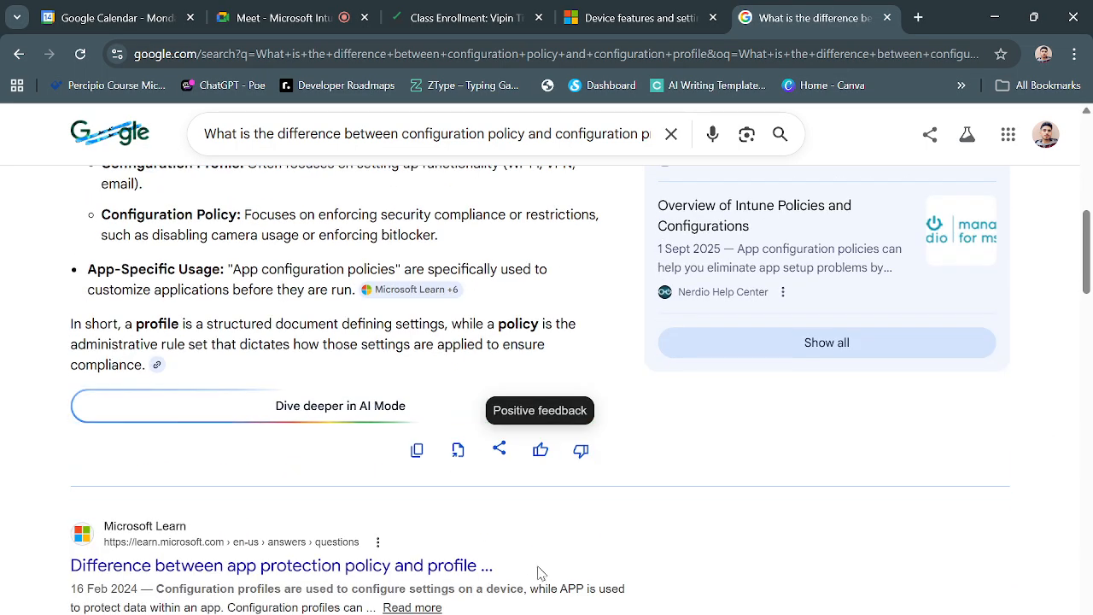
pyautogui.scroll(-1, 539, 572)
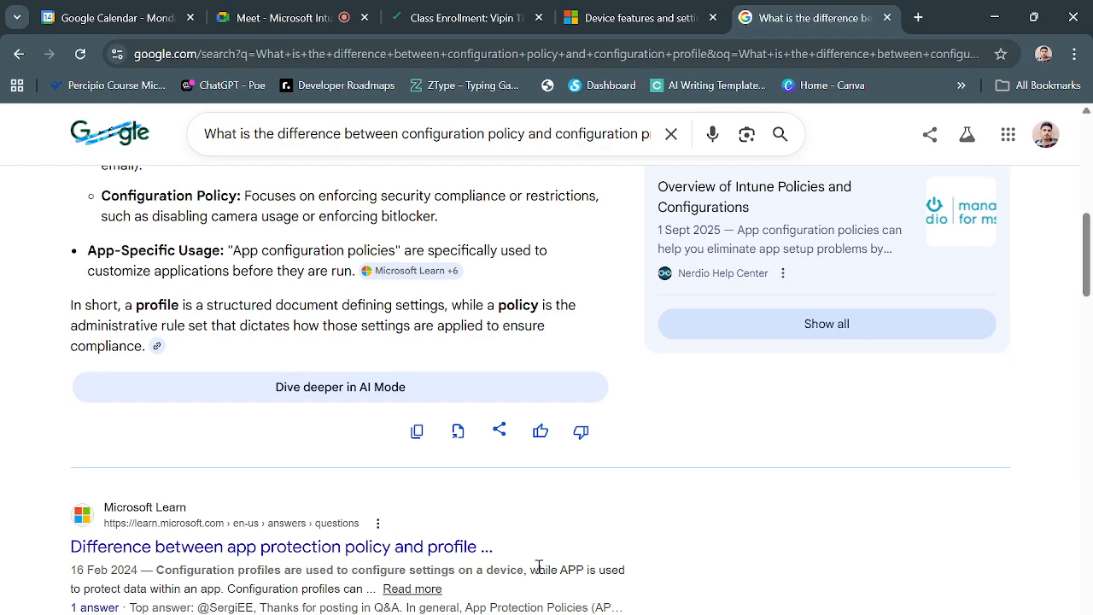
pyautogui.scroll(3, 538, 567)
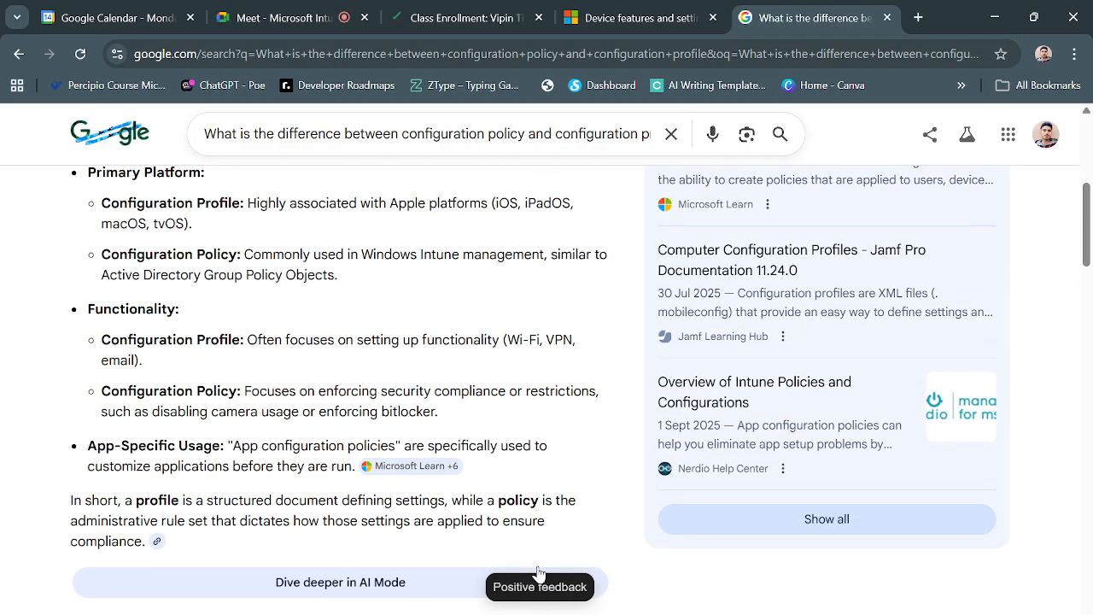
# - Check the Google Meet tab and read the "Use templates or the settings catalog" section of the Microsoft Learn device profiles article
pyautogui.moveTo(325, 17)
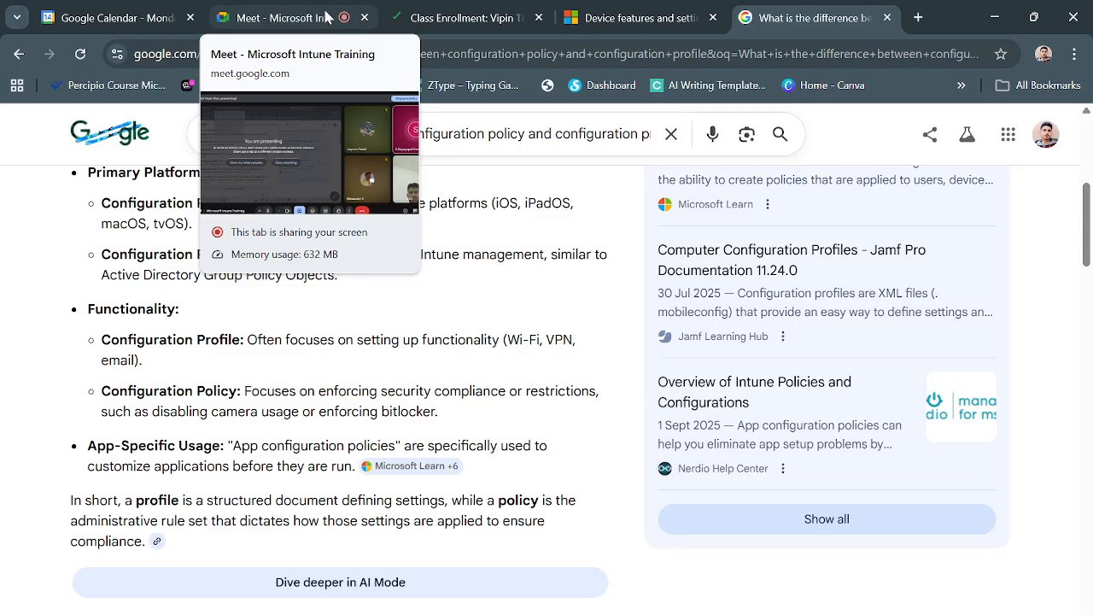
pyautogui.click(325, 17)
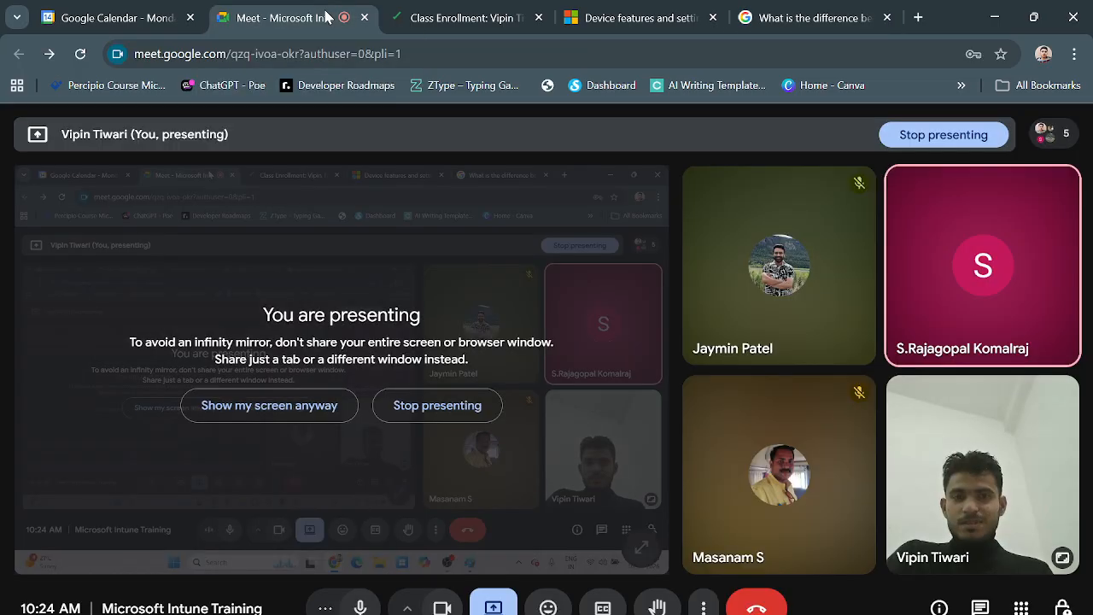
pyautogui.click(655, 18)
pyautogui.scroll(-1, 541, 356)
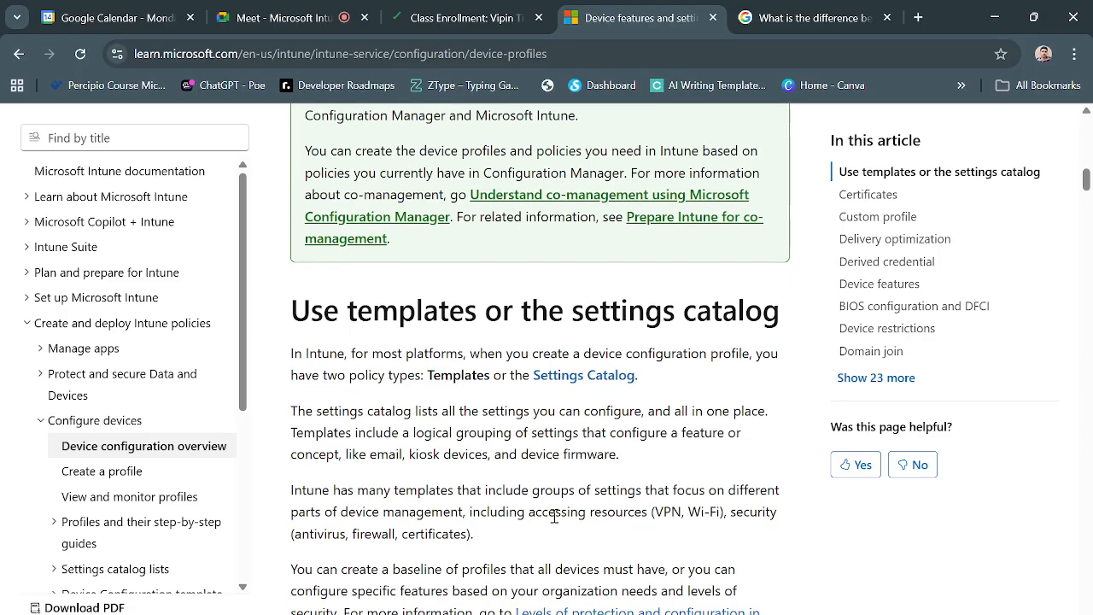
pyautogui.scroll(-3, 554, 515)
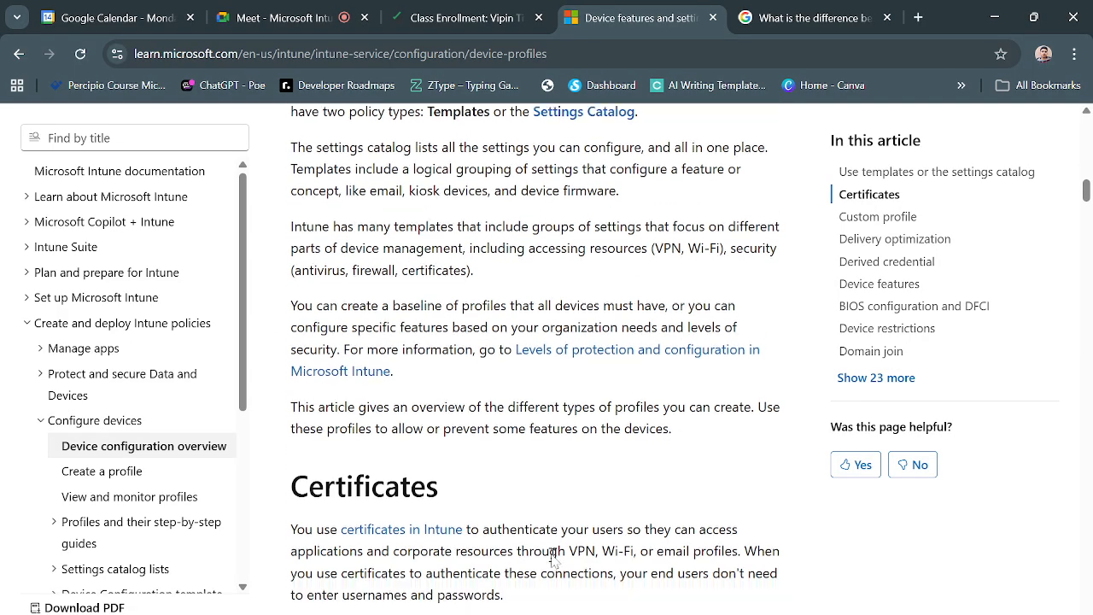
pyautogui.scroll(2, 553, 556)
pyautogui.scroll(-1, 535, 452)
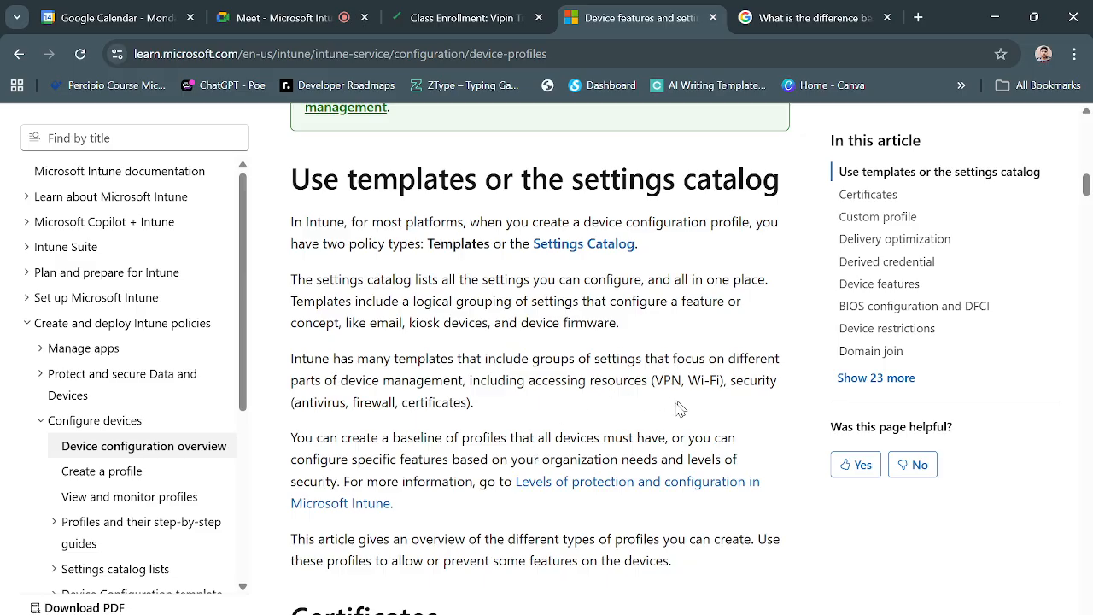
# - Return to the Google results and examine the Functionality comparison, highlighting the configuration policy and configuration profile points
pyautogui.click(814, 18)
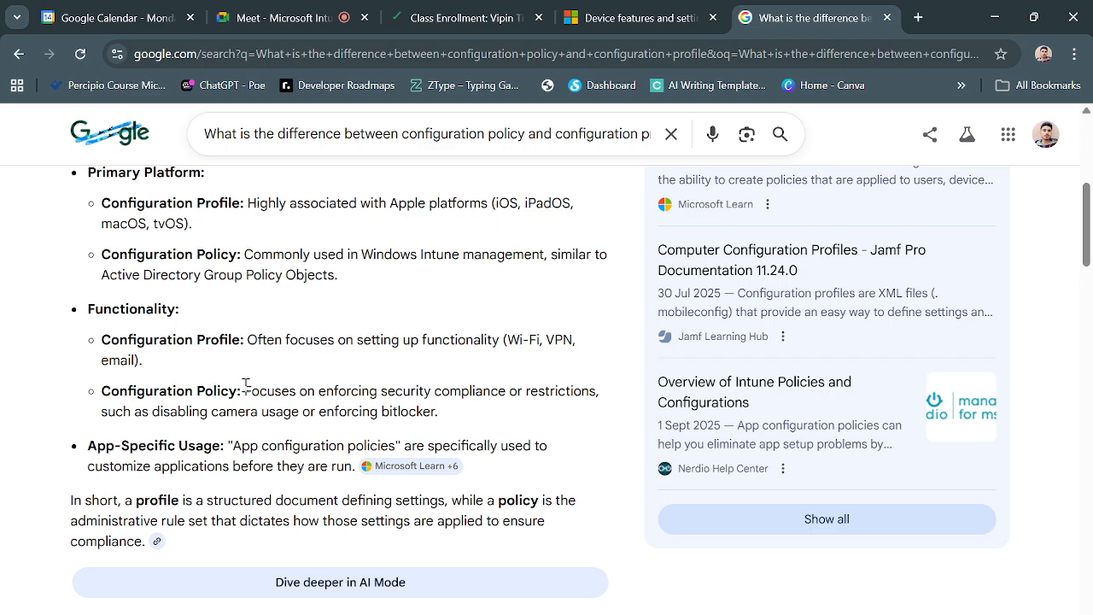
pyautogui.moveTo(245, 386); pyautogui.dragTo(595, 390)
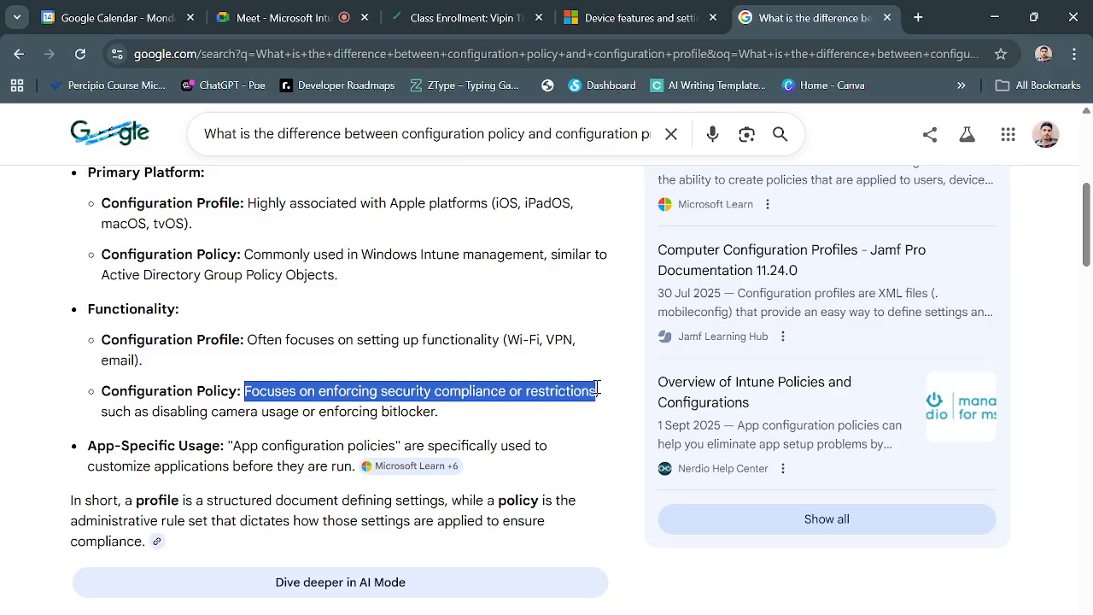
pyautogui.click(453, 408)
pyautogui.moveTo(102, 391); pyautogui.dragTo(240, 407)
pyautogui.click(222, 364)
pyautogui.moveTo(109, 339); pyautogui.dragTo(249, 335)
pyautogui.click(370, 362)
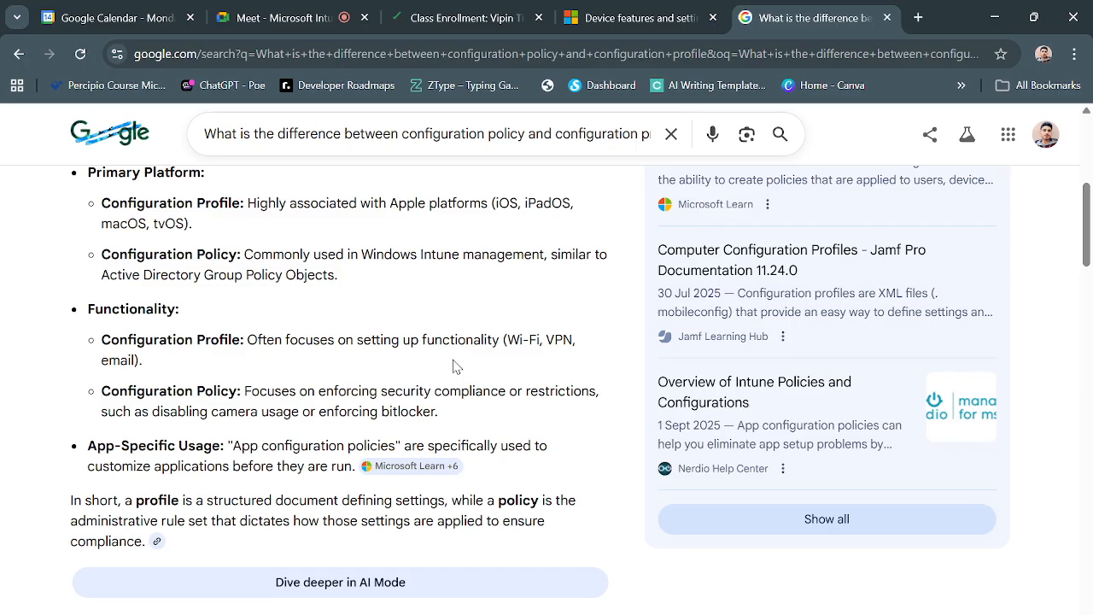
pyautogui.scroll(1, 455, 366)
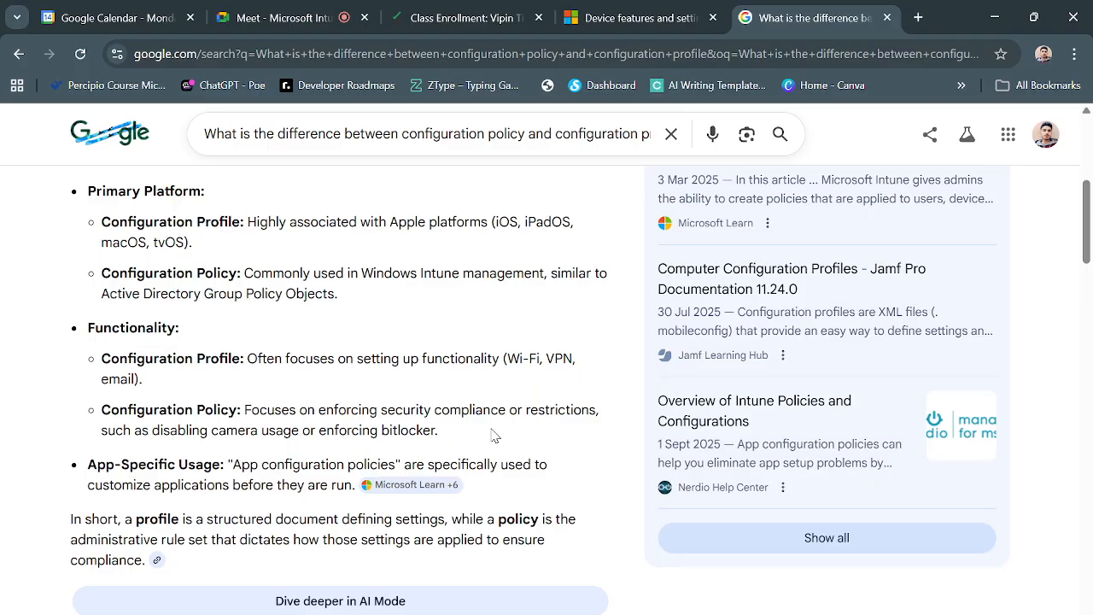
pyautogui.scroll(1, 494, 436)
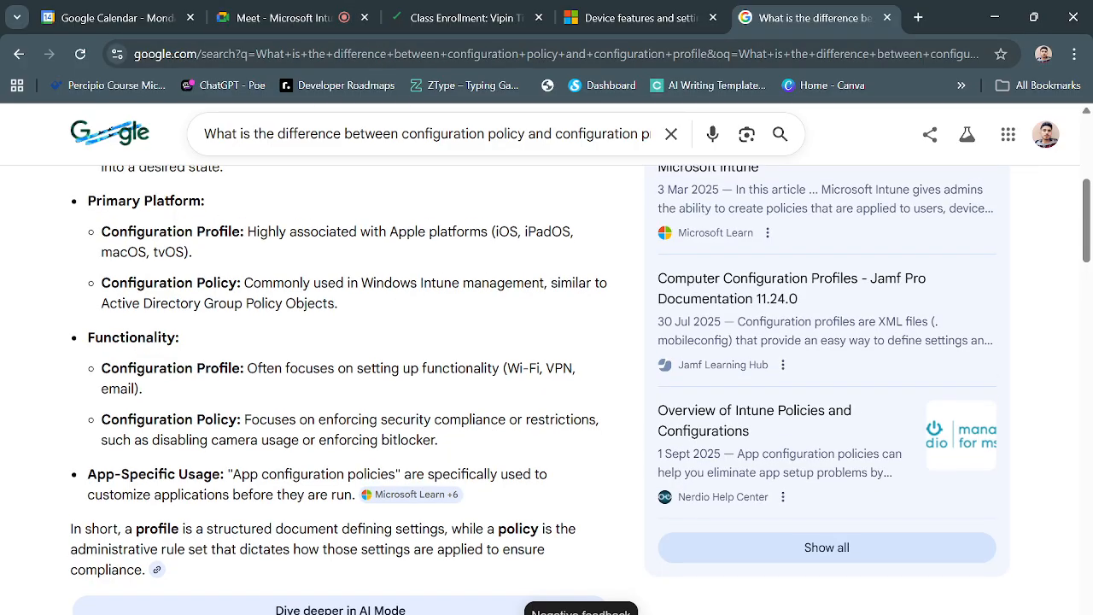
# - Switch to the lab window, check the upcoming Task 4 instructions, and open the All devices list in Intune
pyautogui.moveTo(535, 610)
pyautogui.click(530, 555)
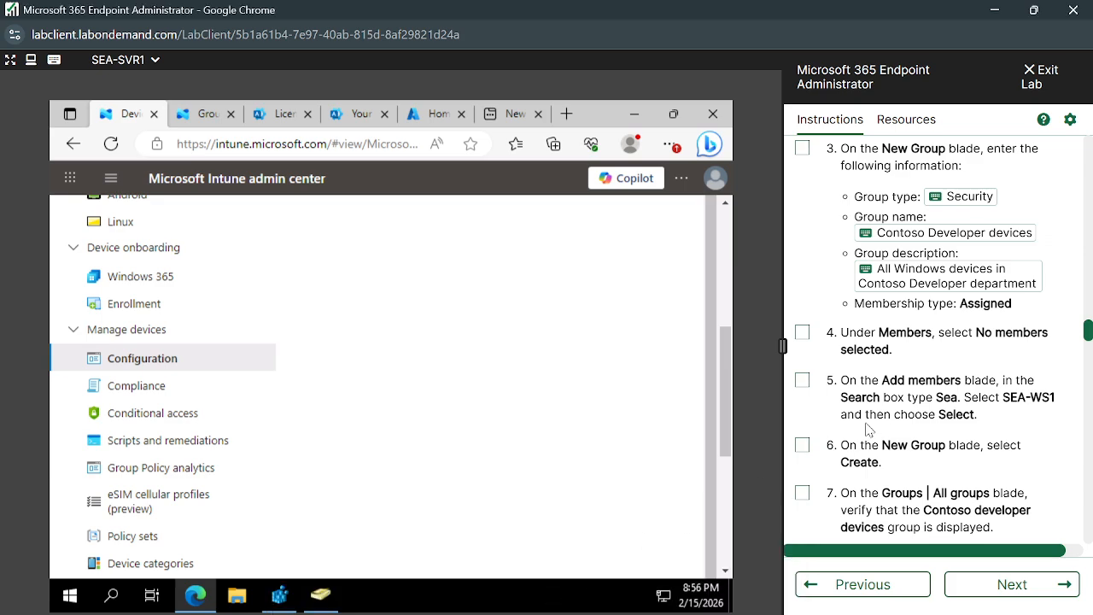
pyautogui.scroll(-2, 904, 413)
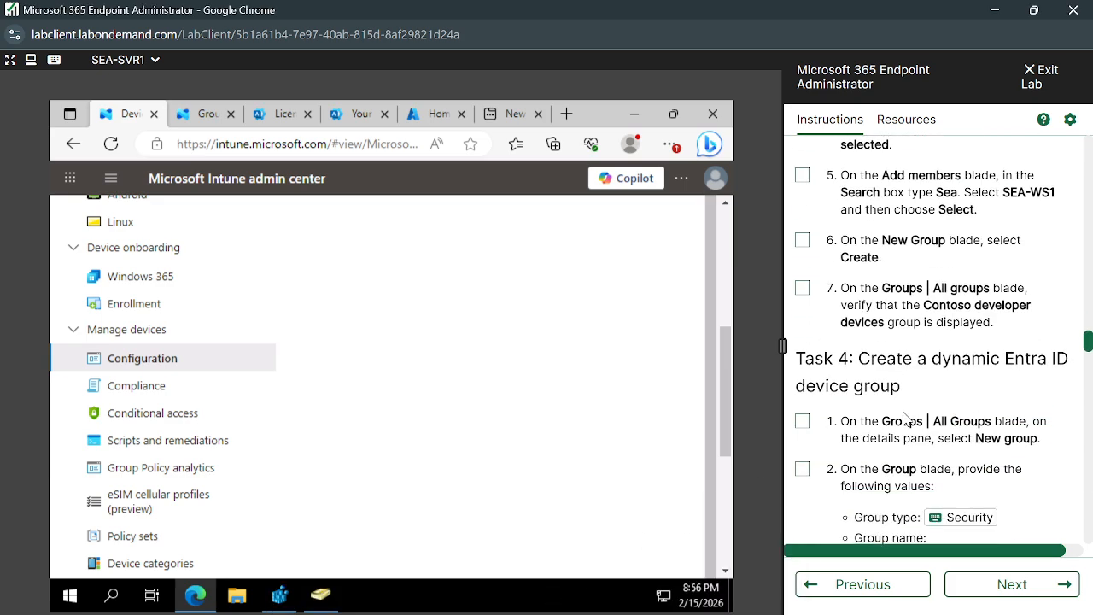
pyautogui.scroll(-1, 860, 406)
pyautogui.scroll(2, 859, 407)
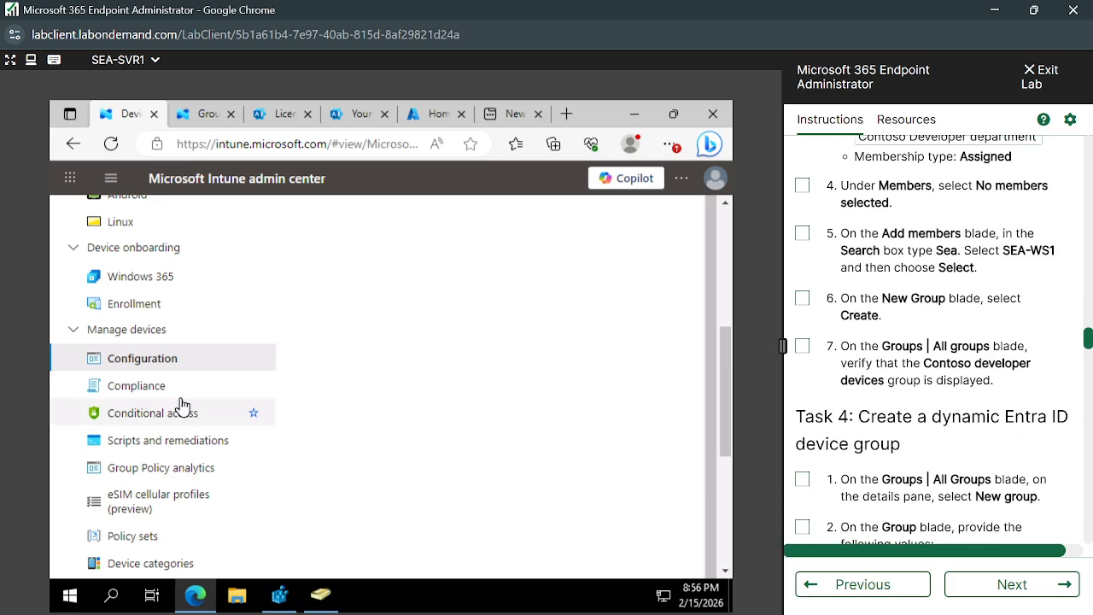
pyautogui.scroll(5, 175, 393)
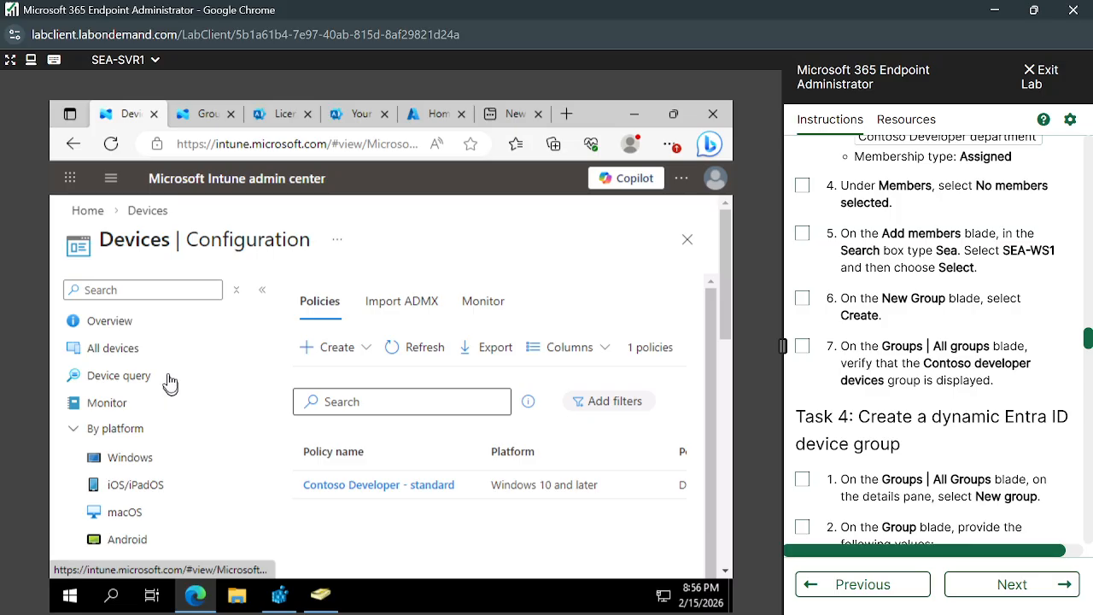
pyautogui.click(106, 349)
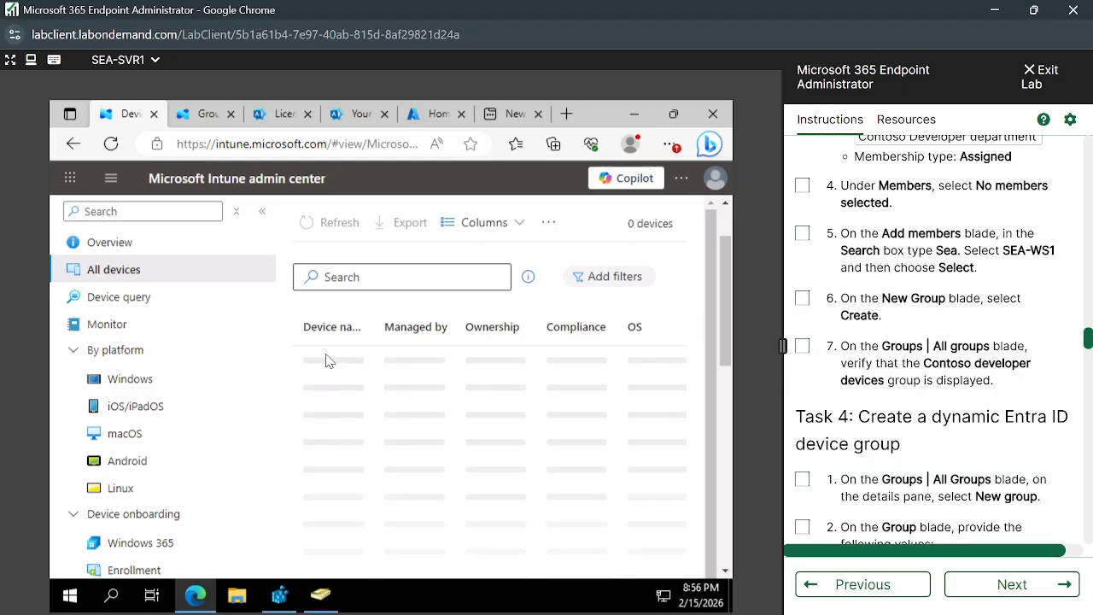
# - Return to the lab window and locate the "Create the Contoso Developer device group" task in the instructions
pyautogui.click(992, 11)
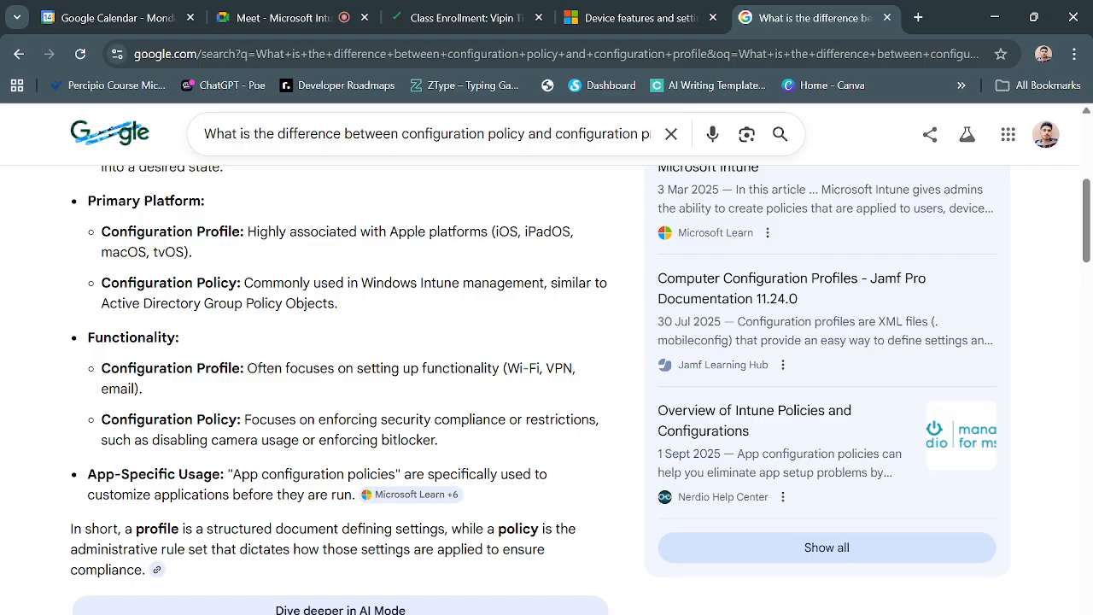
pyautogui.click(546, 560)
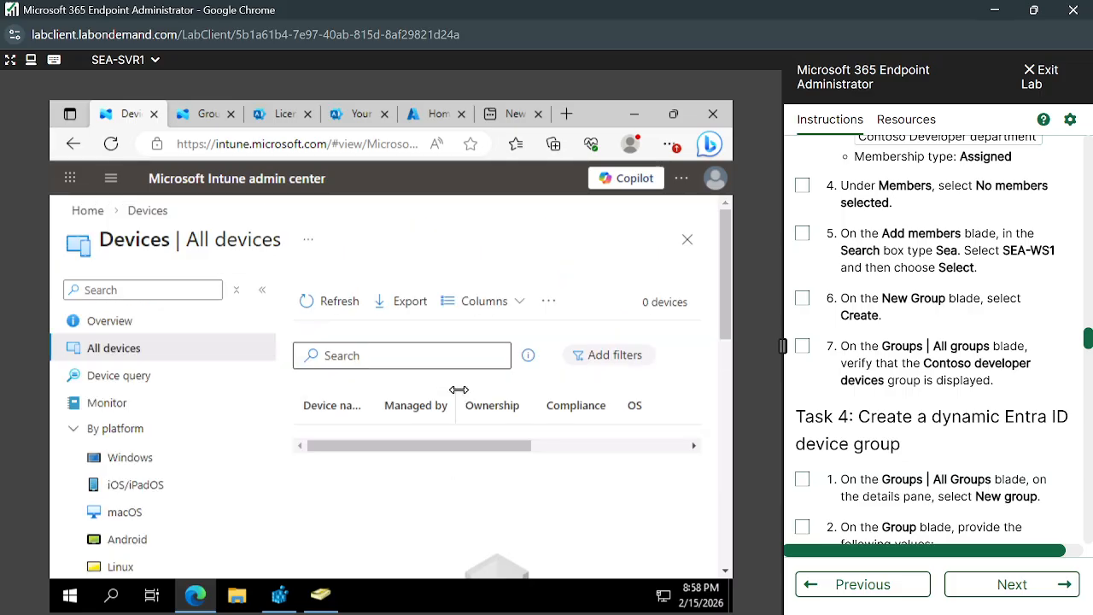
pyautogui.scroll(4, 888, 306)
pyautogui.scroll(1, 892, 303)
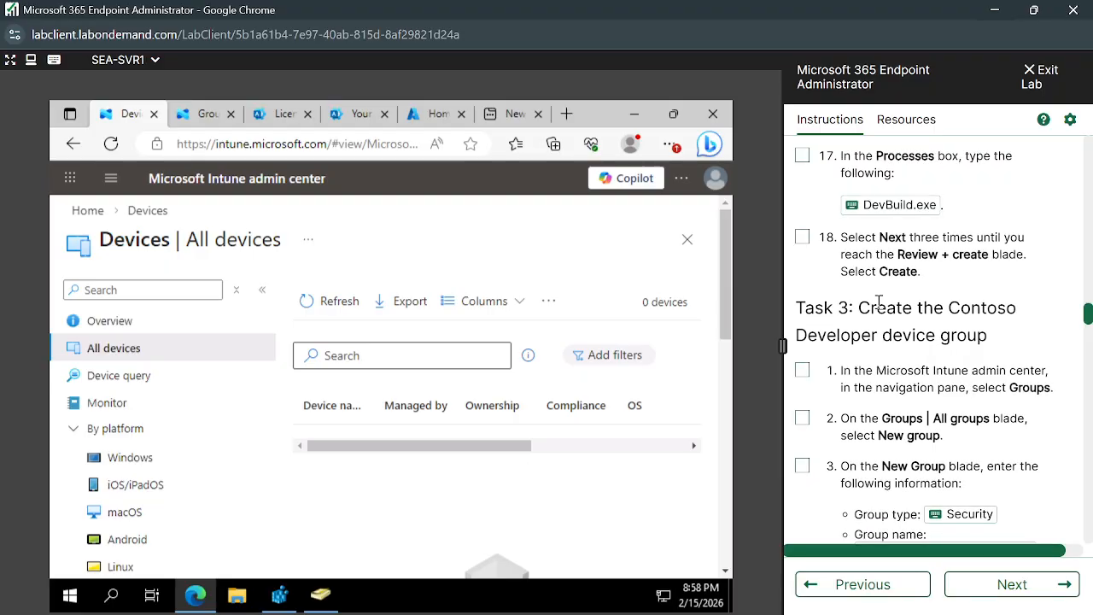
pyautogui.moveTo(859, 309); pyautogui.dragTo(1004, 350)
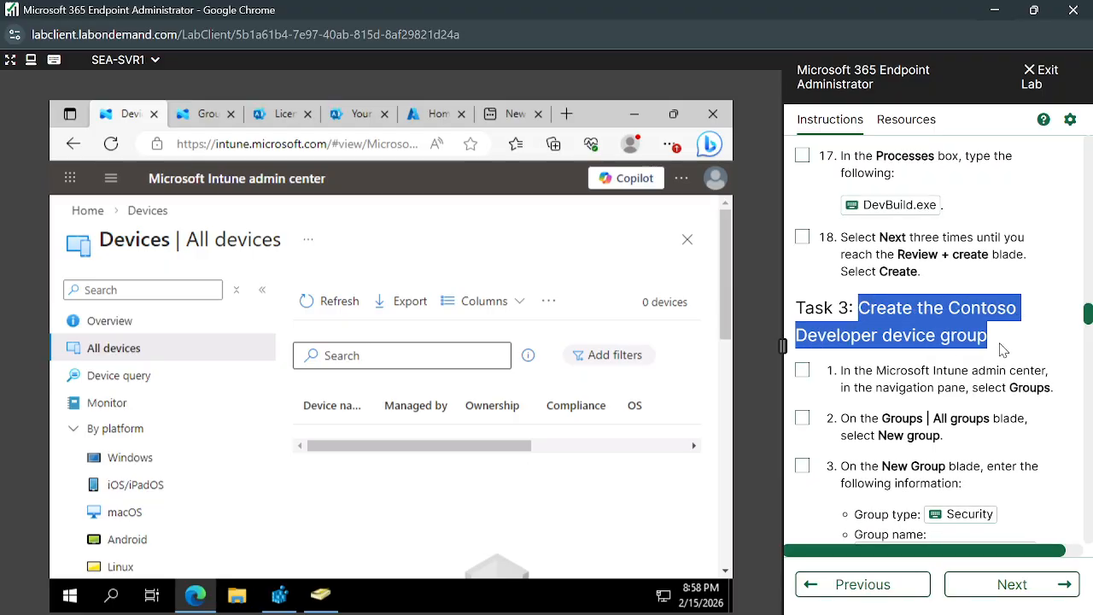
pyautogui.click(934, 353)
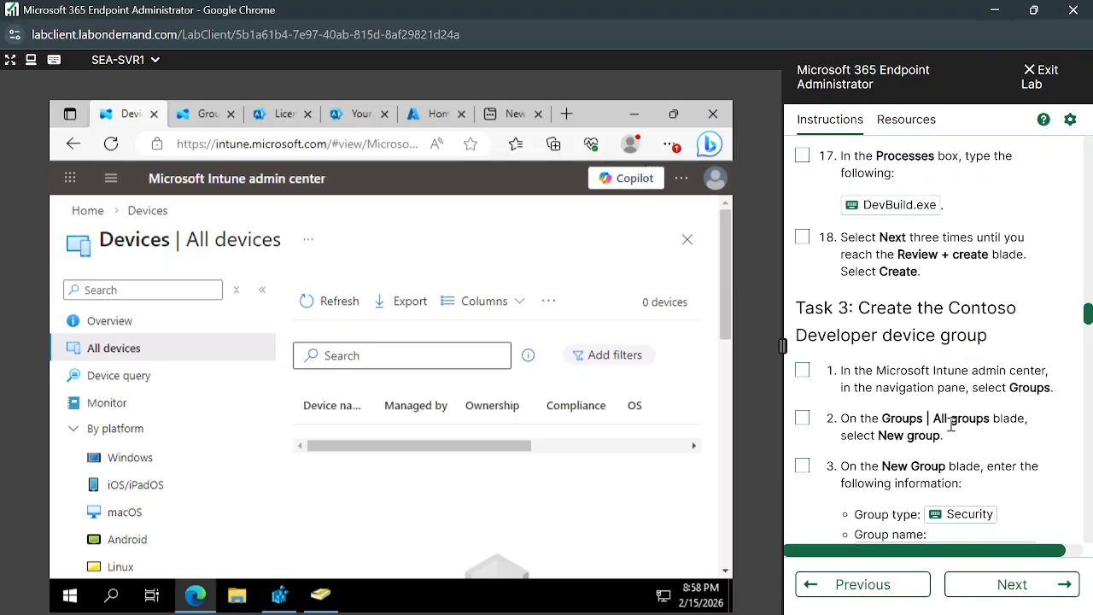
# - Review the Task 3 steps for creating the Contoso Developer devices group, from opening Groups to verifying the new group
pyautogui.scroll(-2, 977, 461)
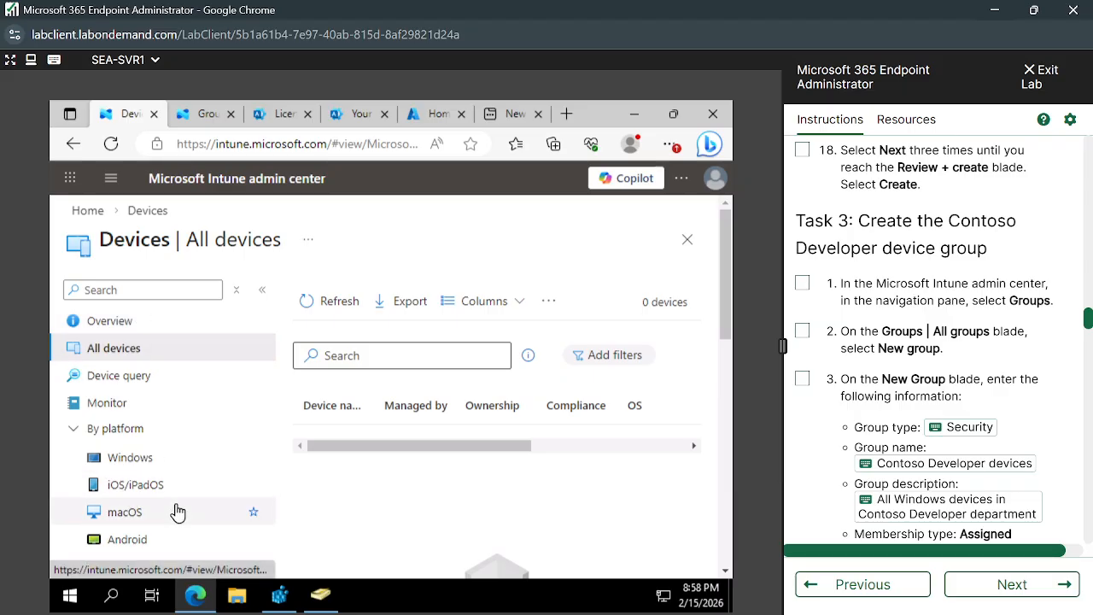
pyautogui.scroll(-3, 177, 511)
pyautogui.scroll(3, 177, 511)
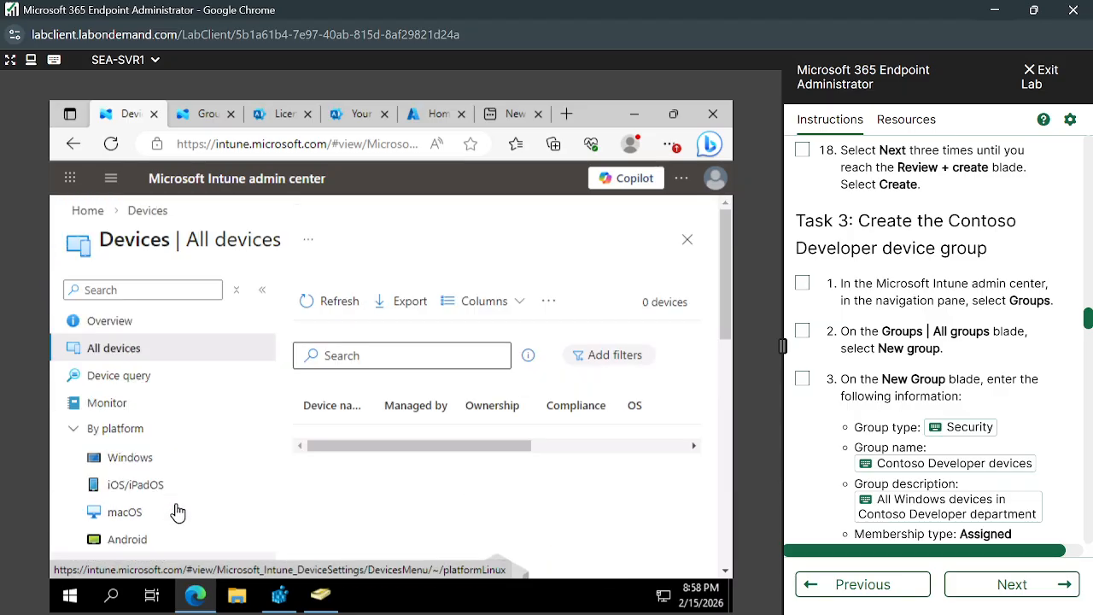
pyautogui.moveTo(841, 285); pyautogui.dragTo(1020, 408)
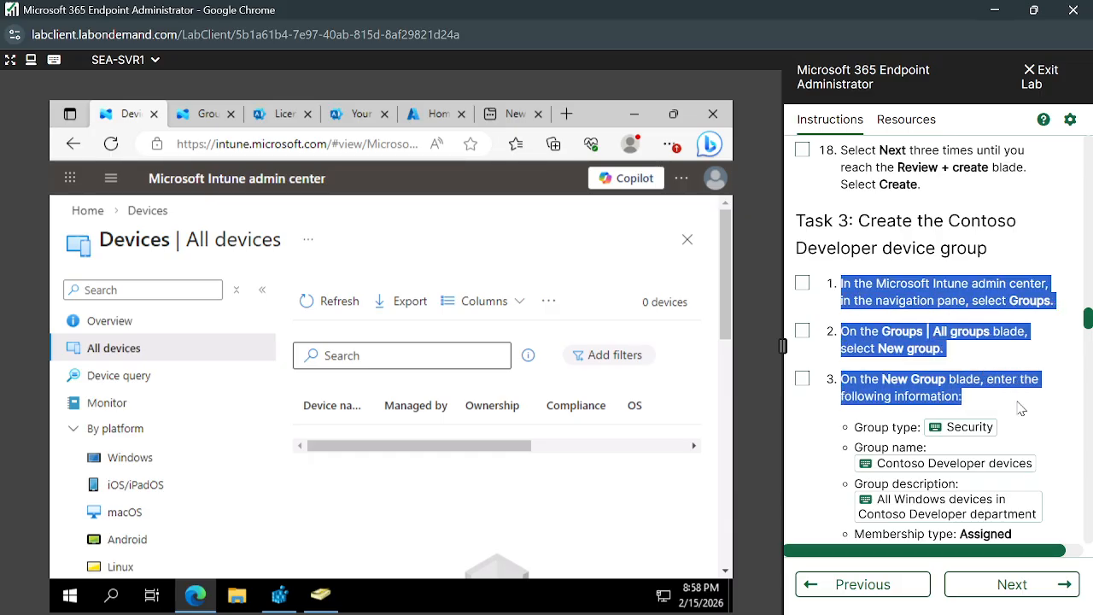
pyautogui.click(1040, 408)
pyautogui.scroll(-3, 1003, 350)
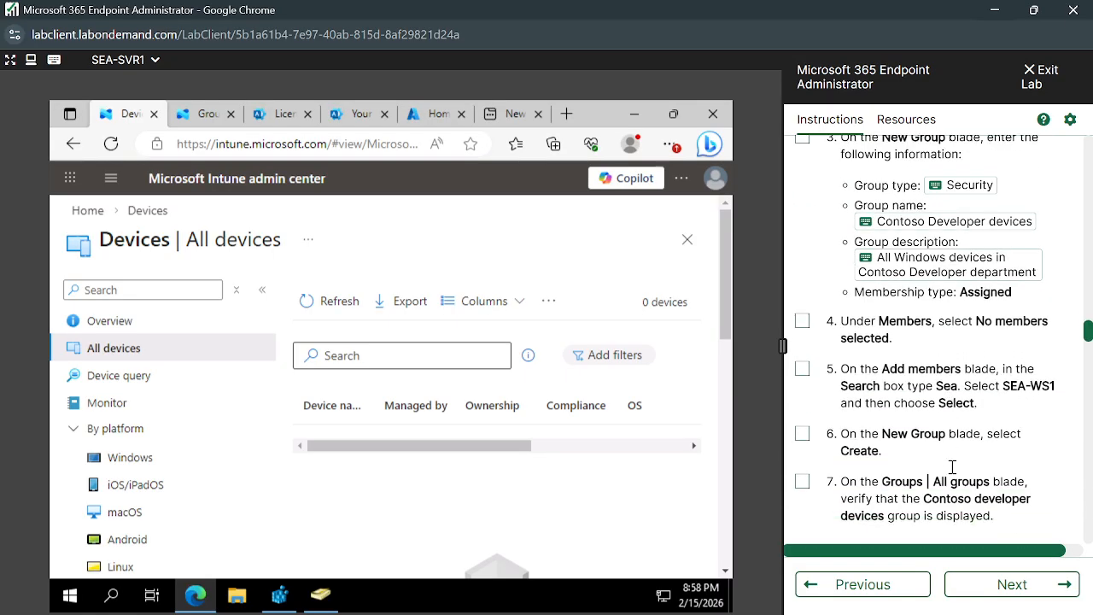
pyautogui.scroll(5, 952, 467)
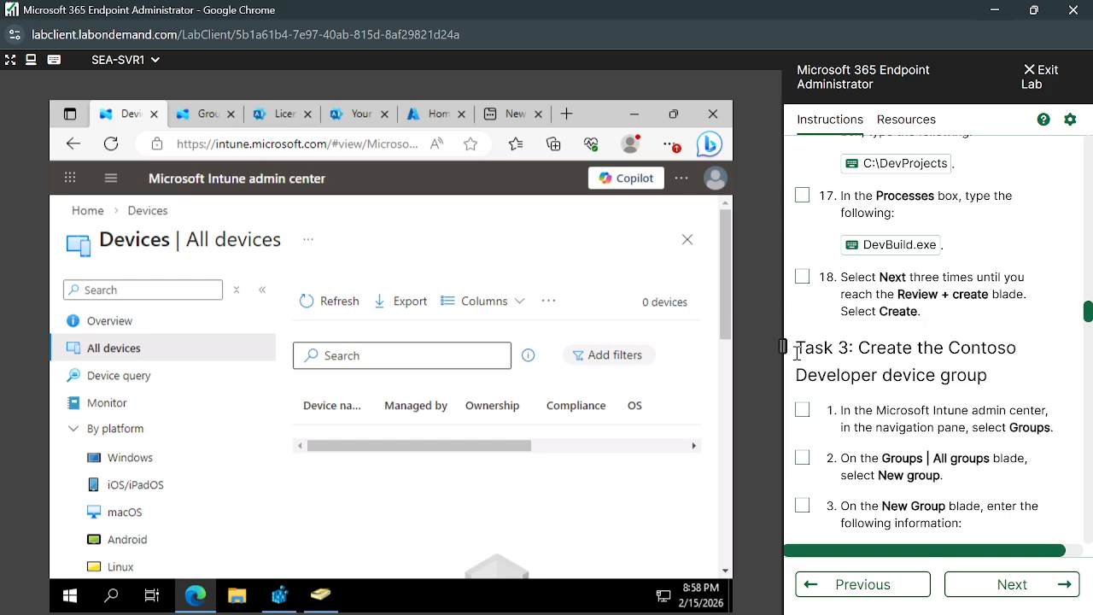
pyautogui.moveTo(793, 347); pyautogui.dragTo(869, 353)
pyautogui.click(867, 354)
# - Review the Exercise 1 scenario and its device requirements along with the Task 1 and Task 2 instructions
pyautogui.scroll(10, 1033, 239)
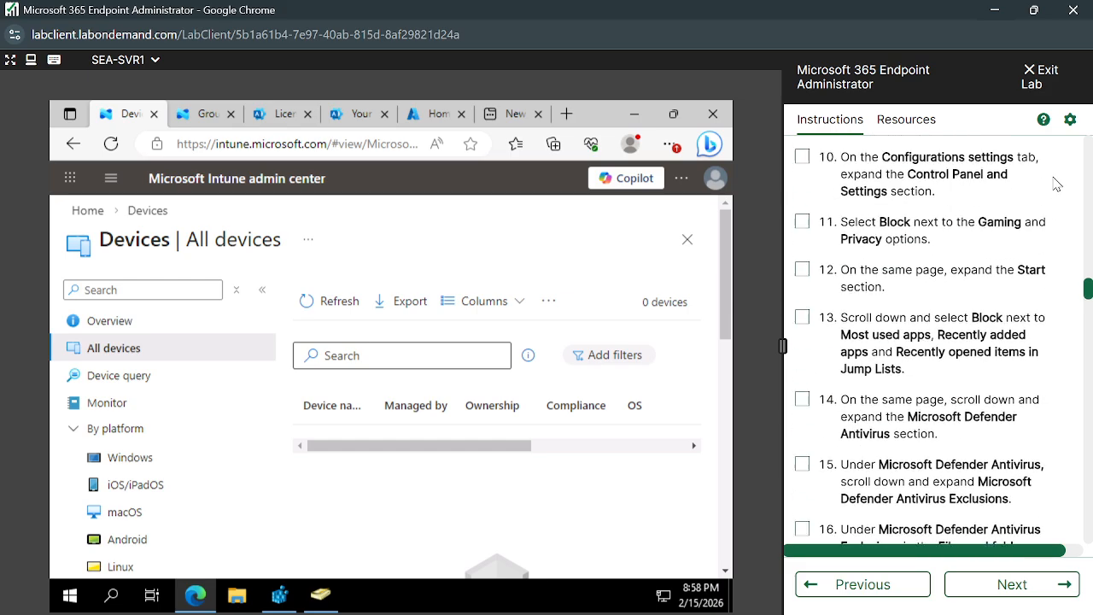
pyautogui.scroll(6, 1056, 184)
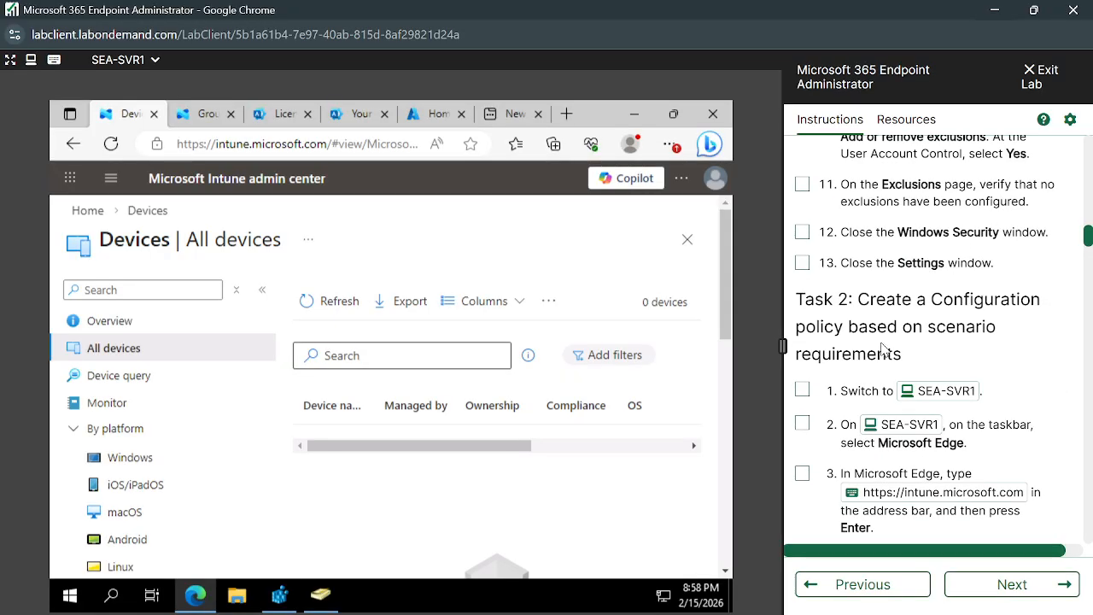
pyautogui.scroll(10, 885, 350)
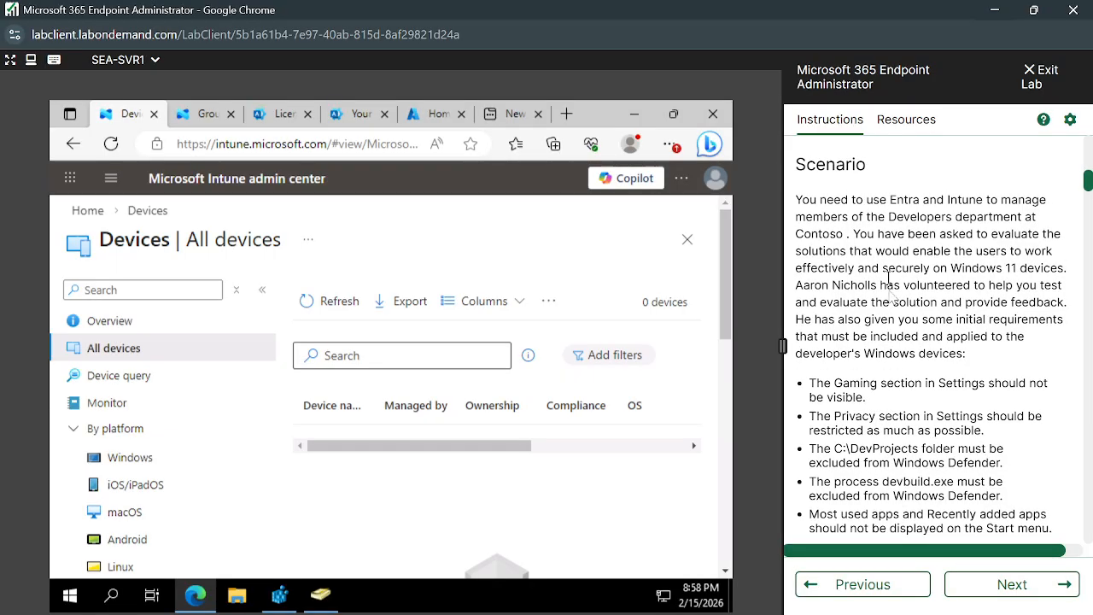
pyautogui.scroll(-4, 939, 410)
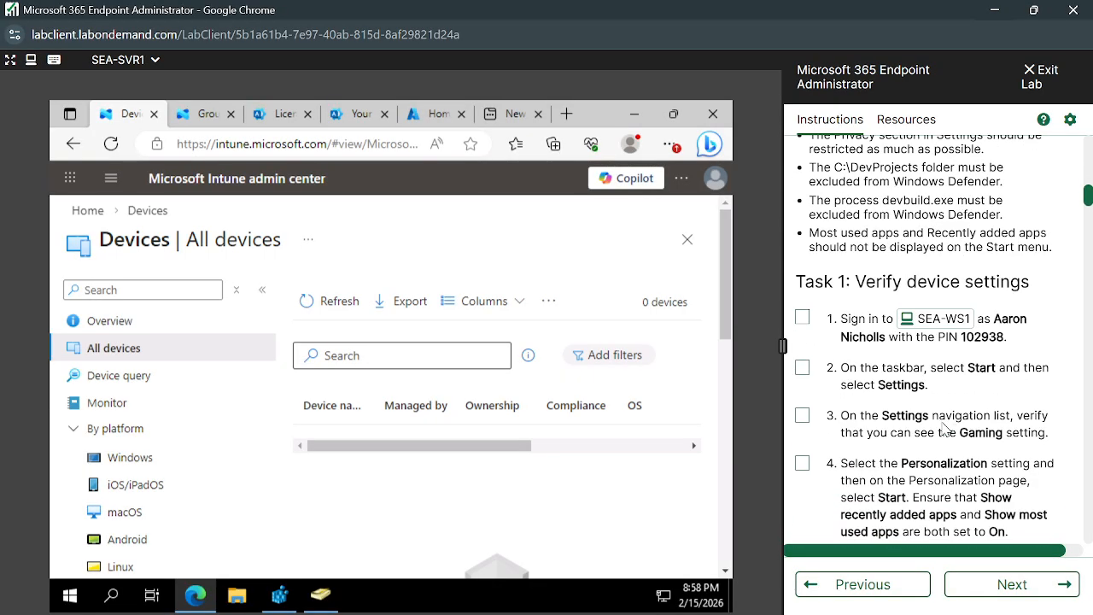
pyautogui.scroll(-10, 944, 427)
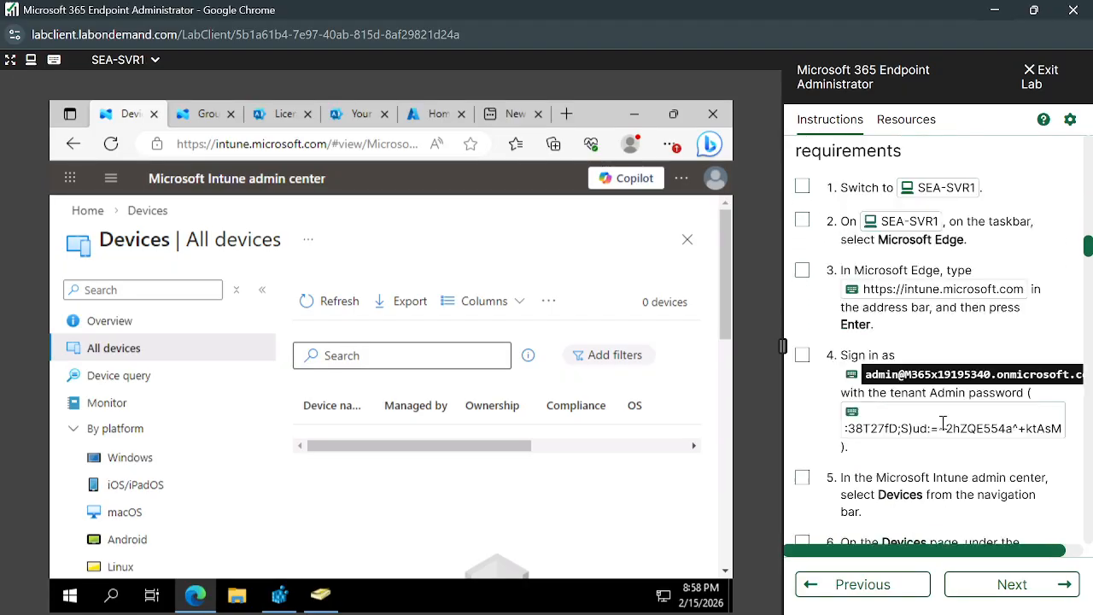
pyautogui.scroll(5, 943, 424)
pyautogui.scroll(-1, 944, 427)
pyautogui.scroll(2, 944, 427)
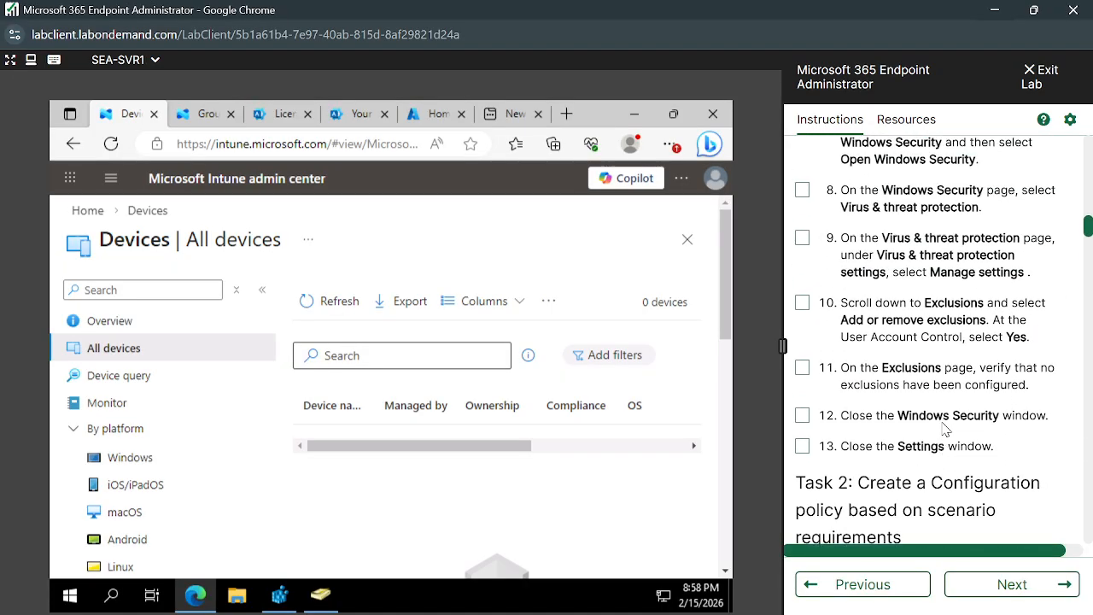
pyautogui.scroll(9, 944, 426)
pyautogui.scroll(-1, 931, 418)
pyautogui.scroll(1, 919, 408)
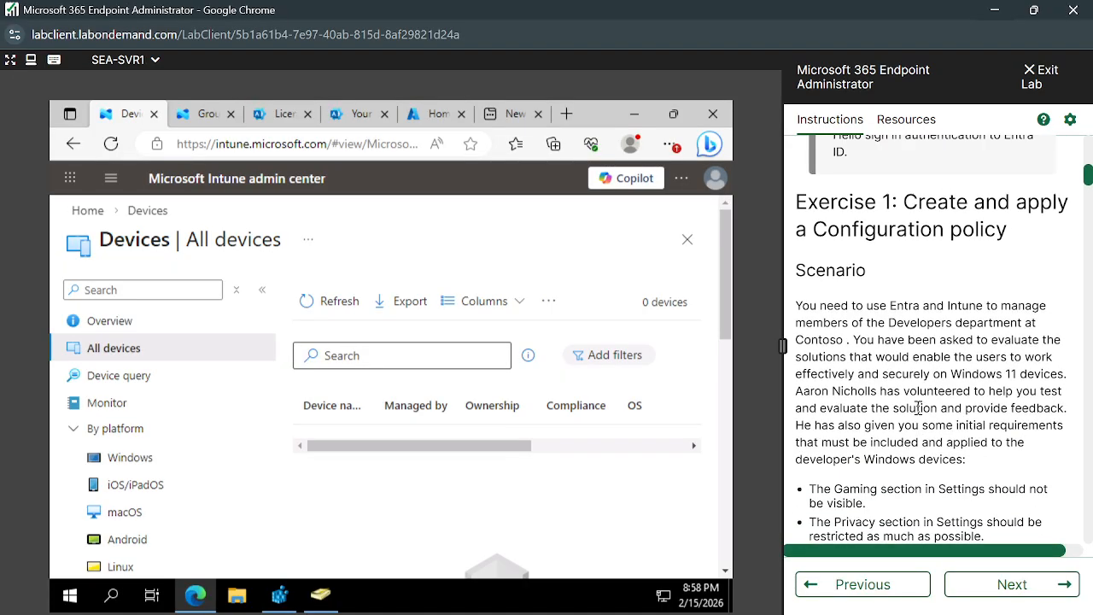
# - Review the Exercise 1 list of requirements for the developers' Windows devices and the Task 1 steps for verifying device settings
pyautogui.scroll(-2, 919, 408)
pyautogui.moveTo(804, 353); pyautogui.dragTo(1043, 501)
pyautogui.click(1025, 502)
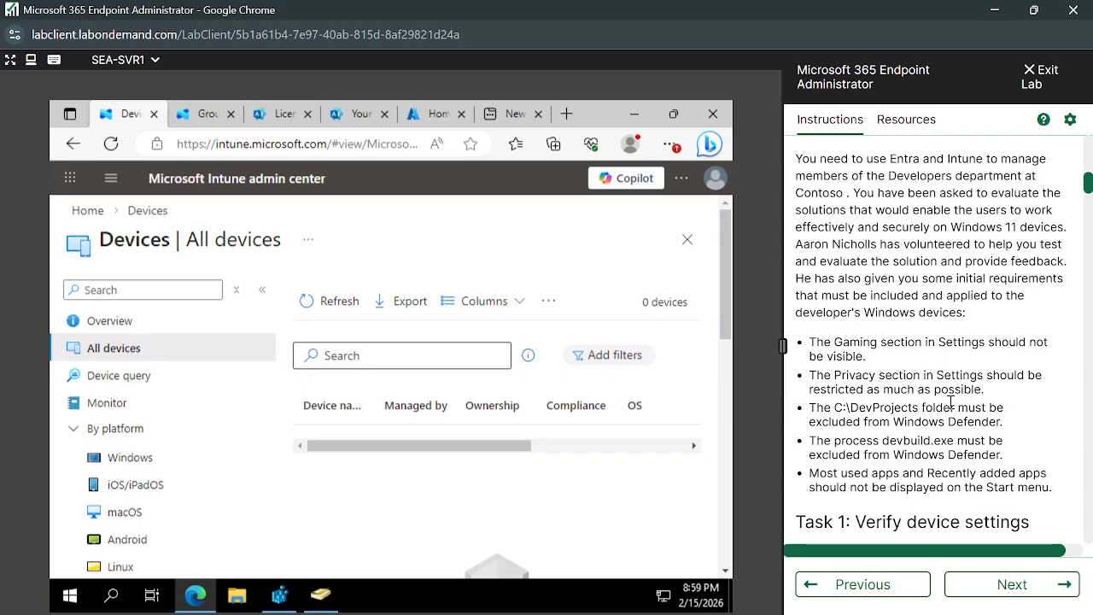
pyautogui.scroll(-5, 948, 402)
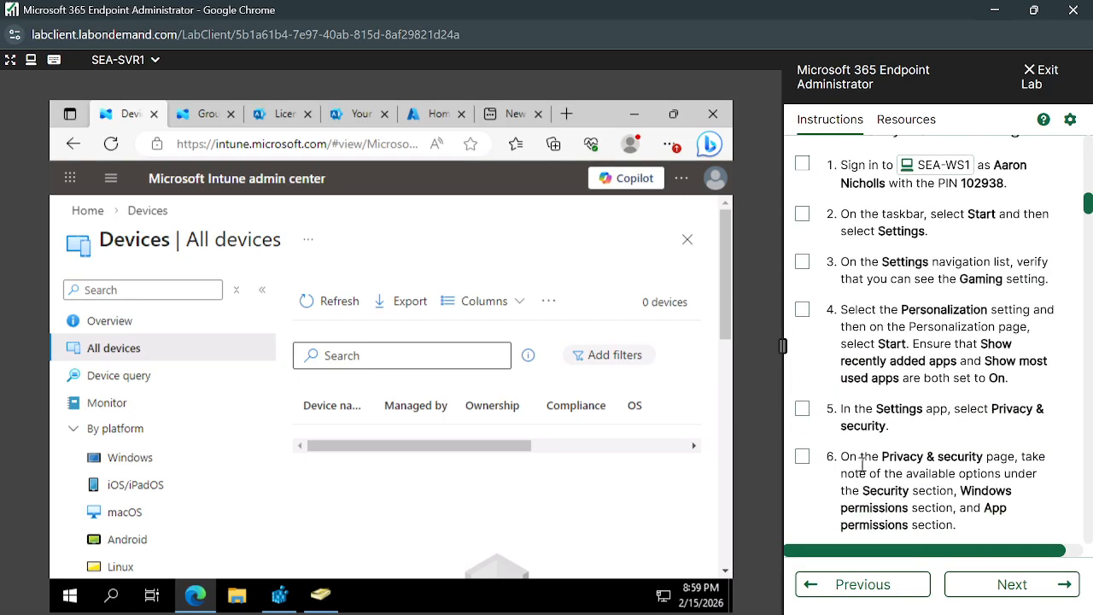
# - Switch to the Google search window and reread the AI Overview on the key differences between configuration profiles and configuration policies
pyautogui.moveTo(497, 614)
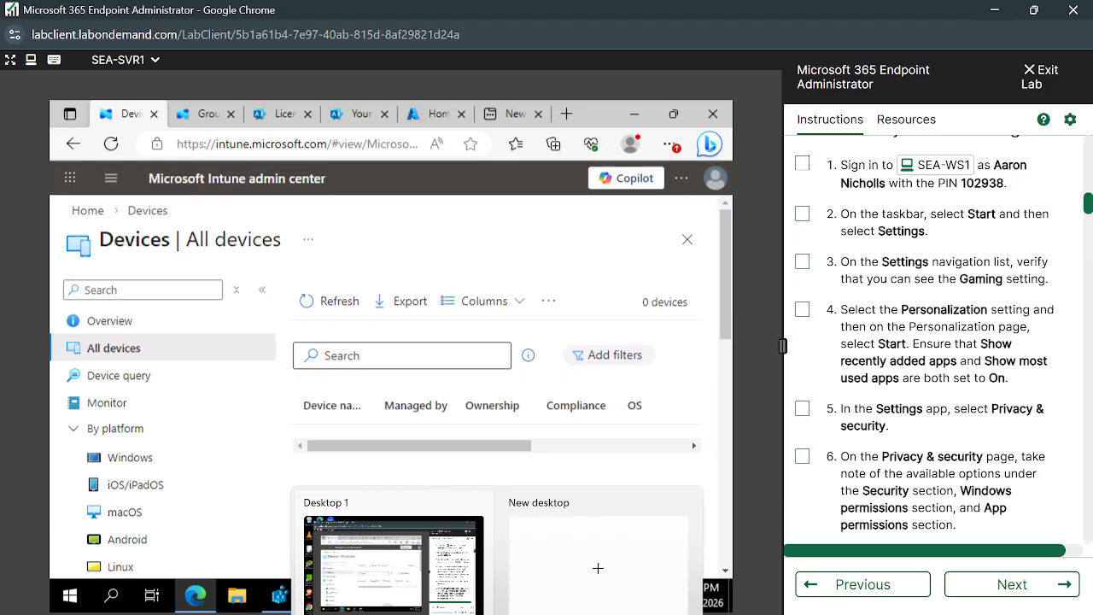
pyautogui.moveTo(535, 614)
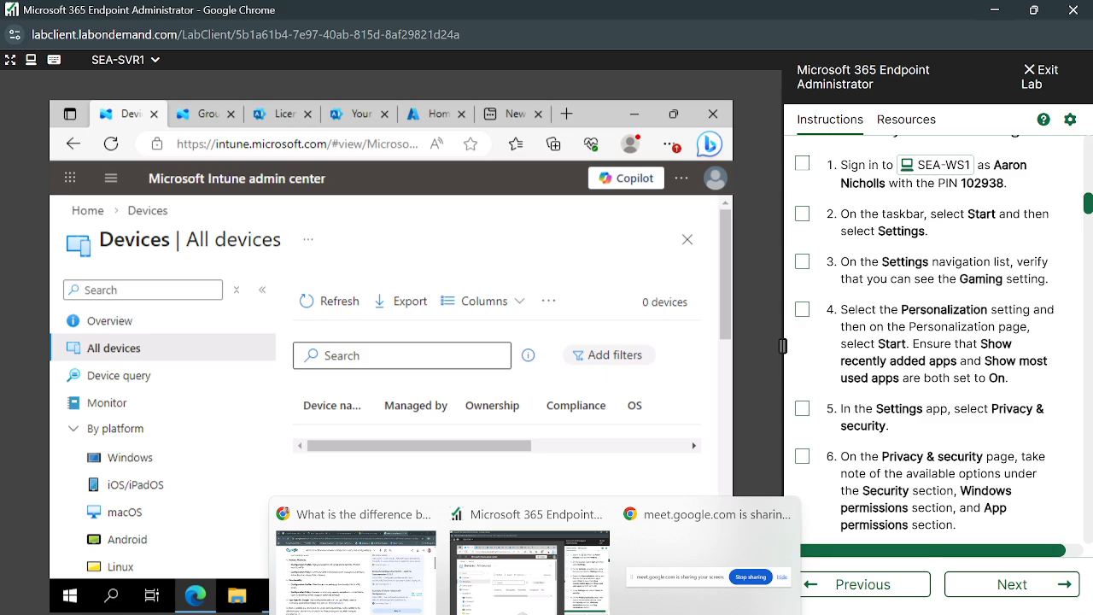
pyautogui.click(424, 586)
pyautogui.scroll(4, 477, 450)
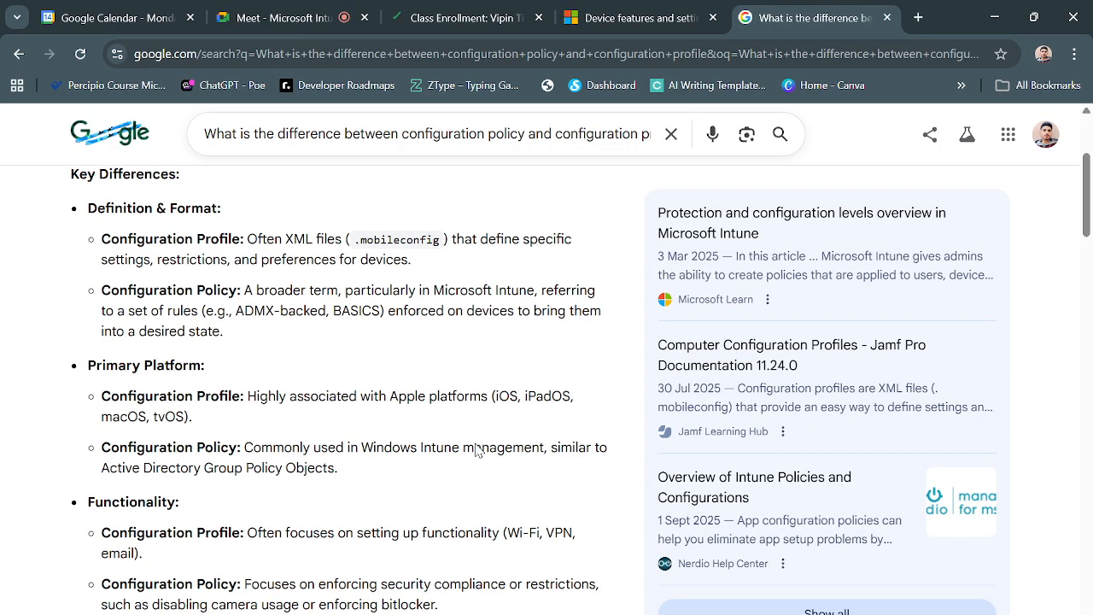
pyautogui.scroll(3, 477, 450)
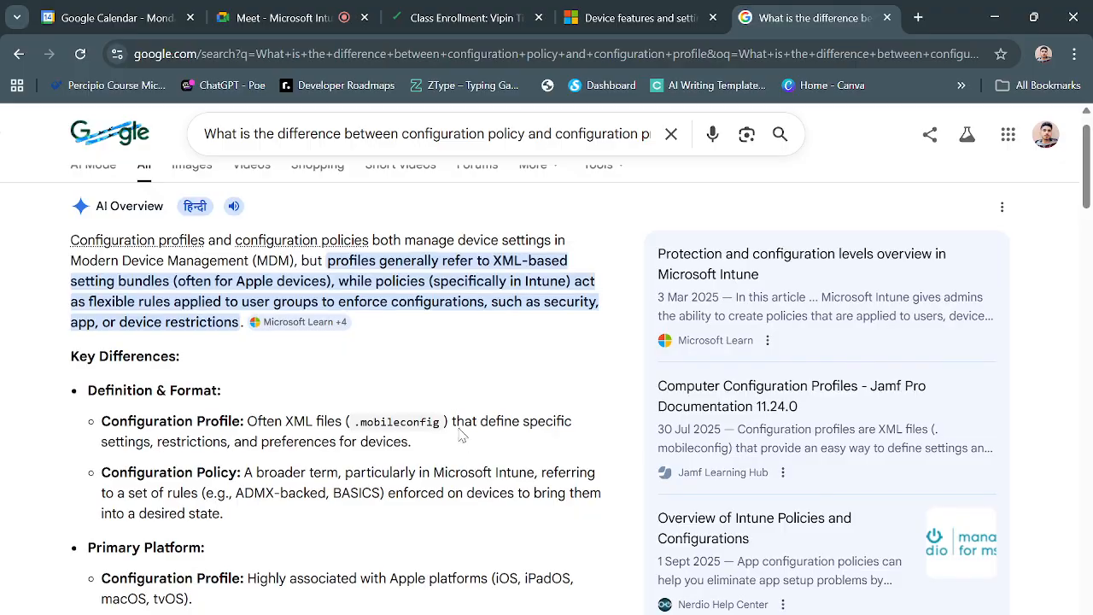
pyautogui.scroll(-1, 398, 385)
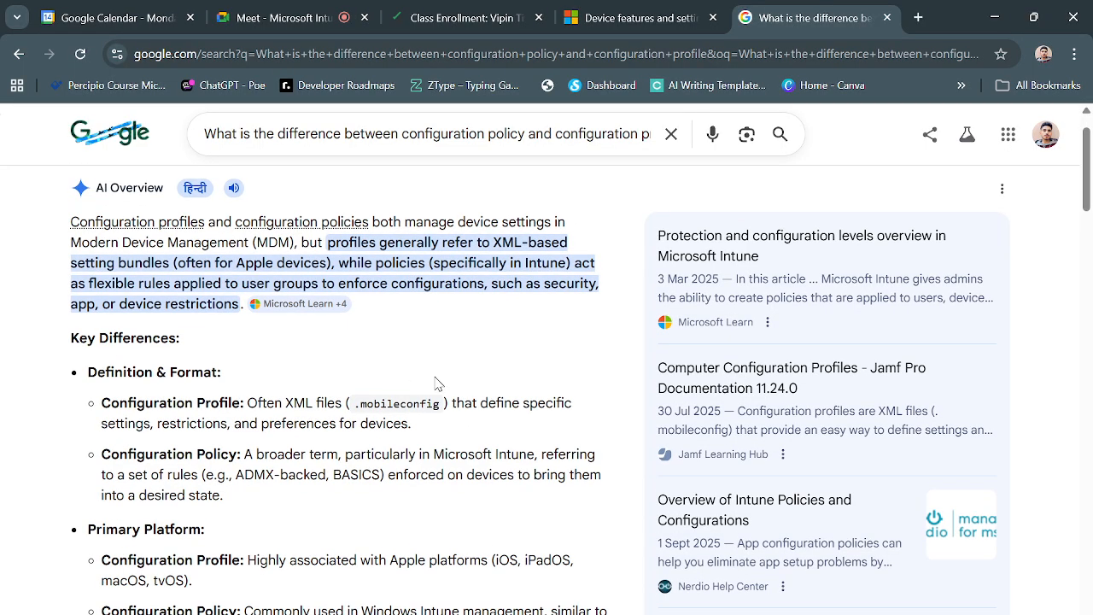
pyautogui.scroll(-1, 439, 384)
pyautogui.scroll(-5, 439, 391)
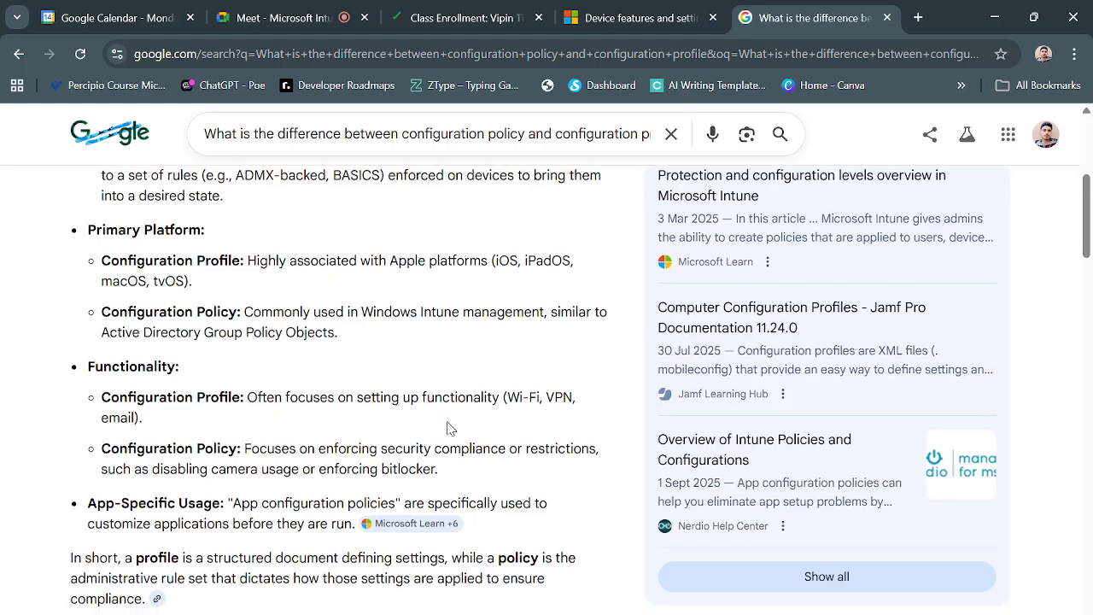
pyautogui.scroll(-3, 447, 420)
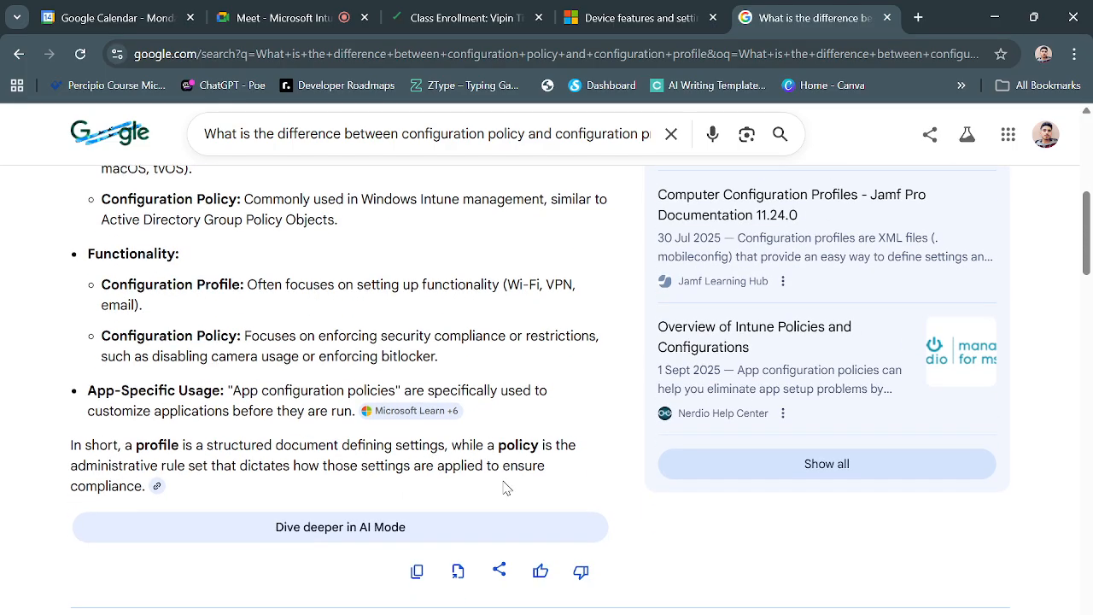
pyautogui.scroll(-2, 491, 499)
pyautogui.scroll(5, 478, 487)
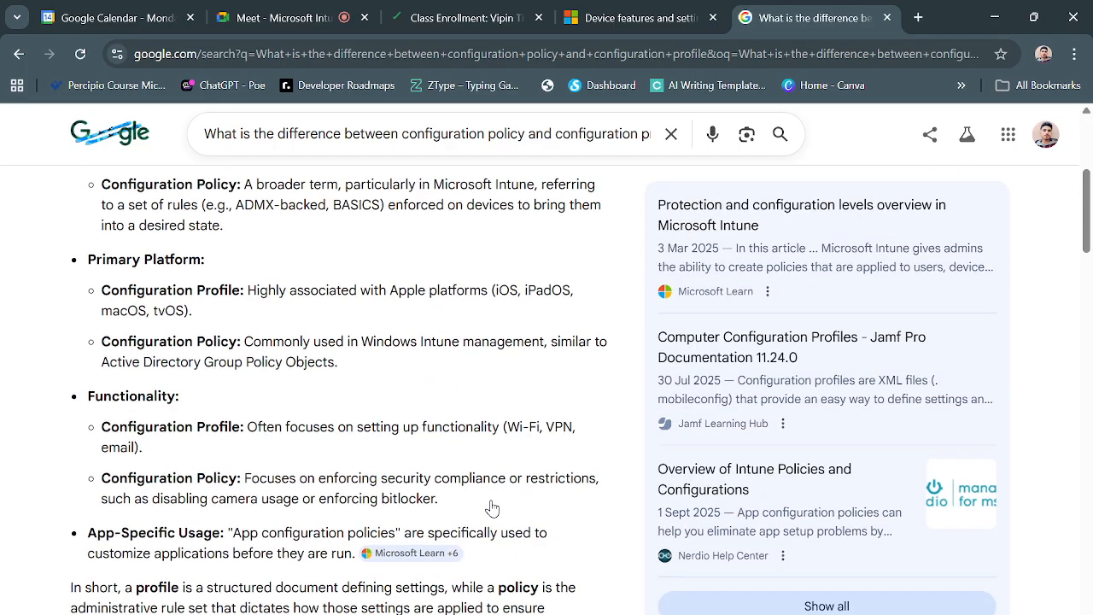
pyautogui.scroll(2, 478, 495)
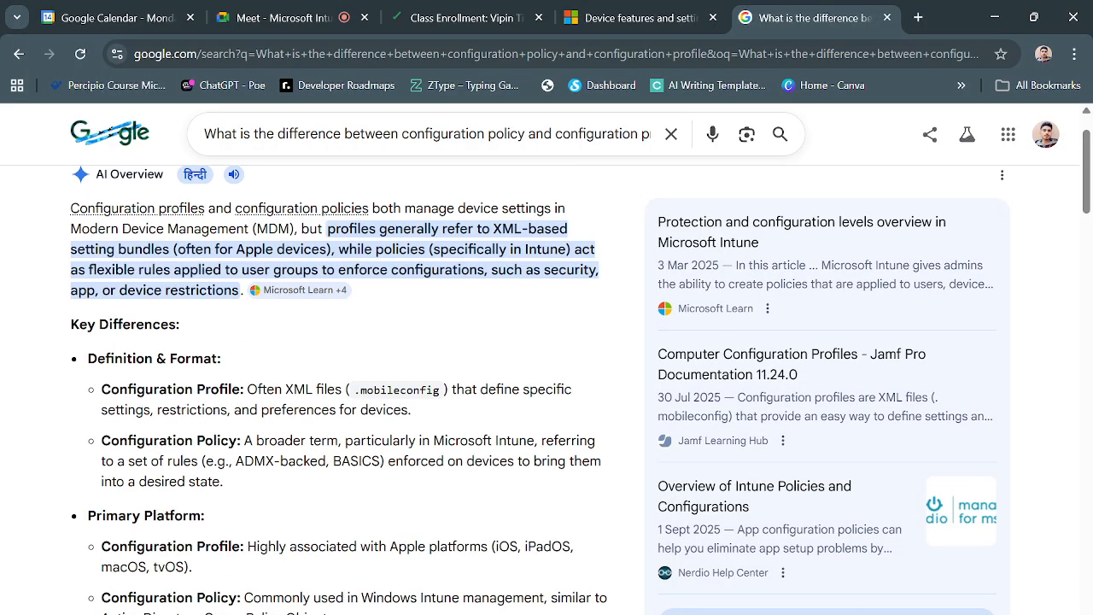
# - Return to the lab window and review the lab's summary and prerequisites above the Exercise 1 scenario
pyautogui.click(530, 581)
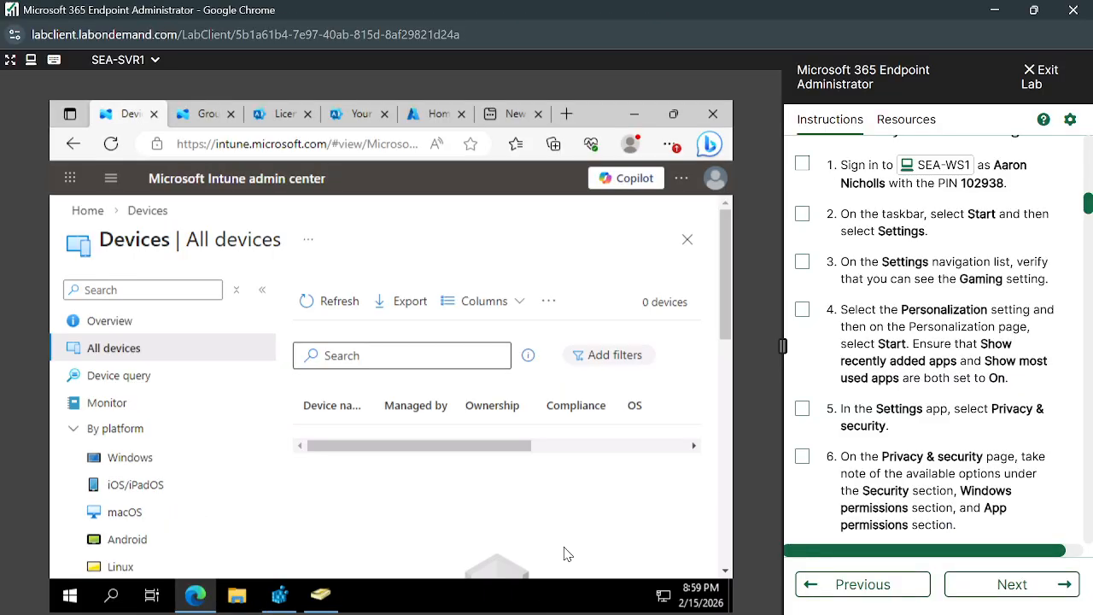
pyautogui.scroll(10, 839, 423)
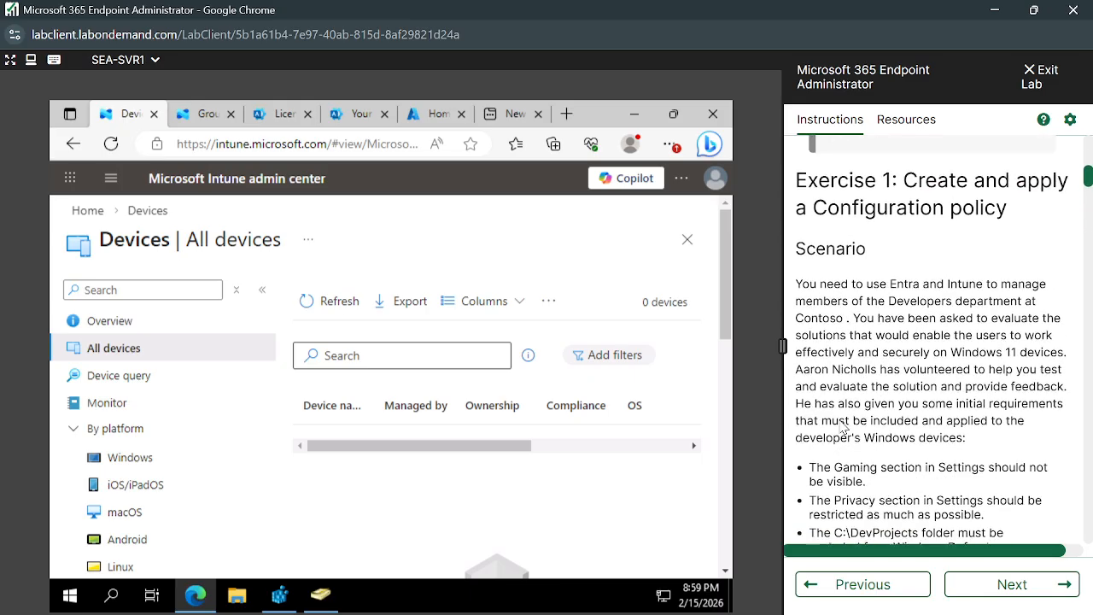
pyautogui.scroll(3, 839, 420)
pyautogui.scroll(-2, 841, 427)
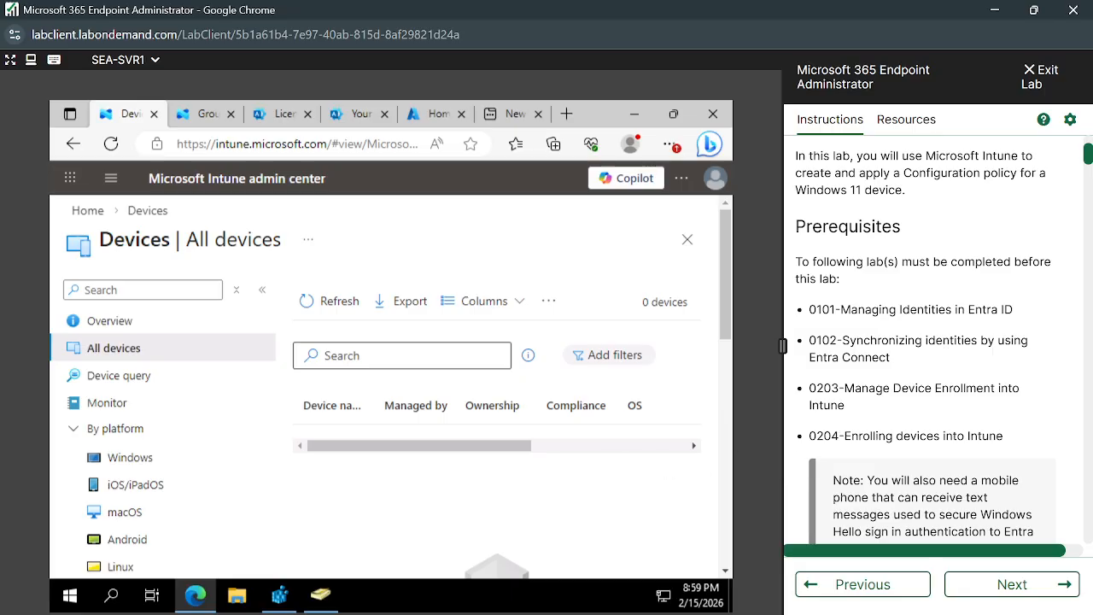
# - Stop presenting the screen in the Google Meet call and return to the lab window
pyautogui.click(384, 605)
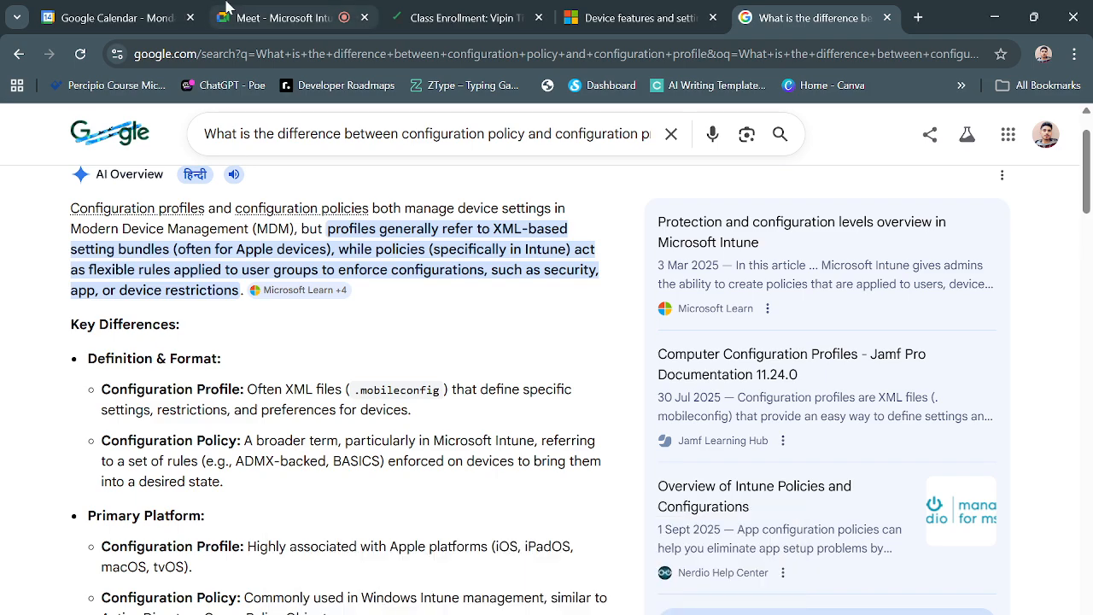
pyautogui.click(227, 8)
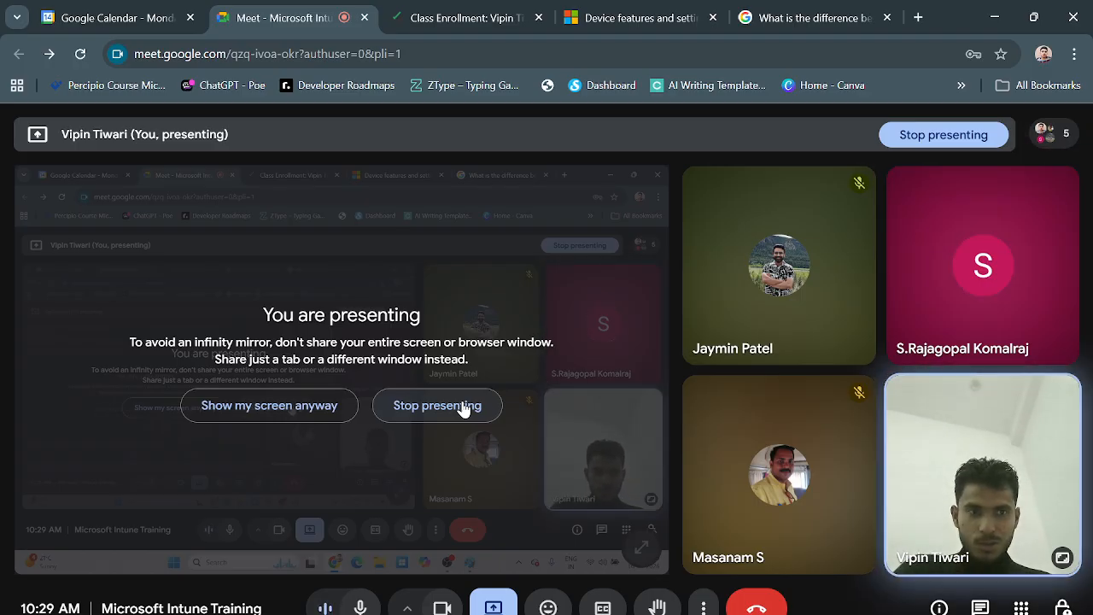
pyautogui.click(464, 408)
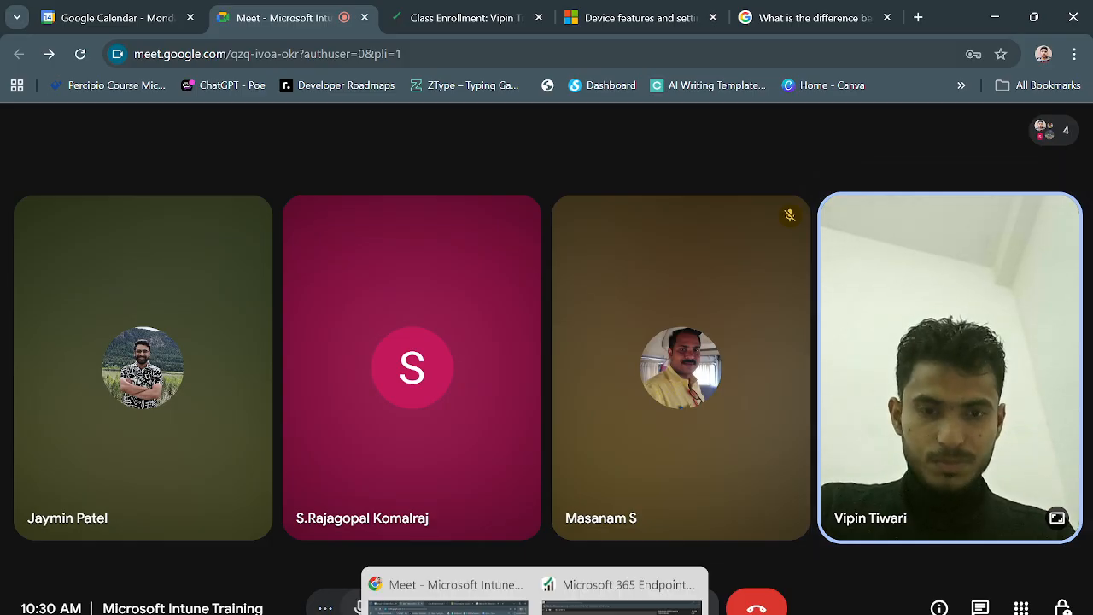
pyautogui.click(468, 578)
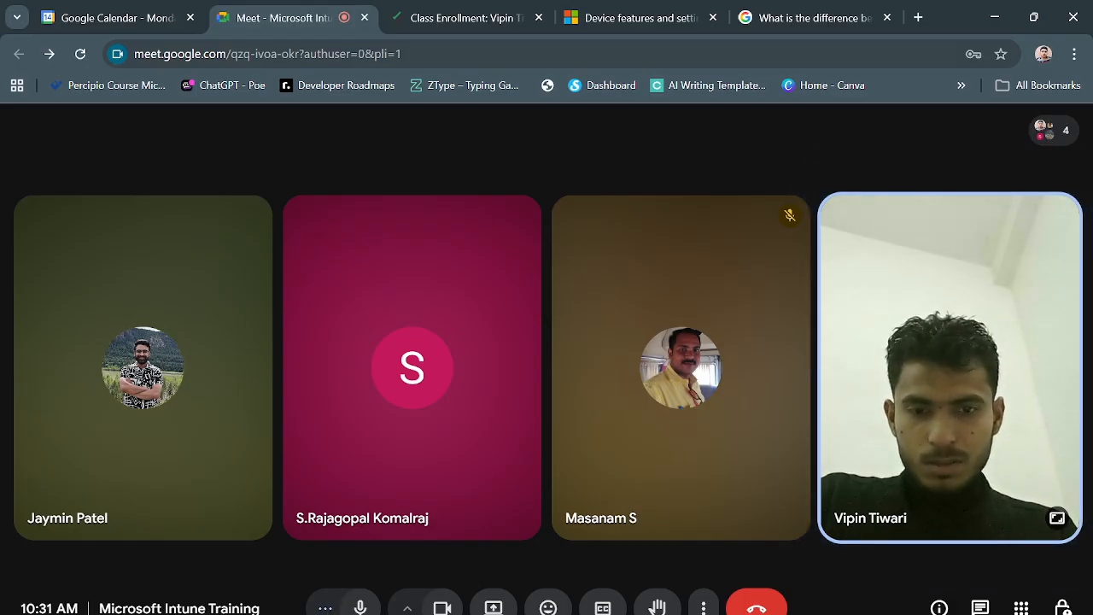
pyautogui.click(614, 554)
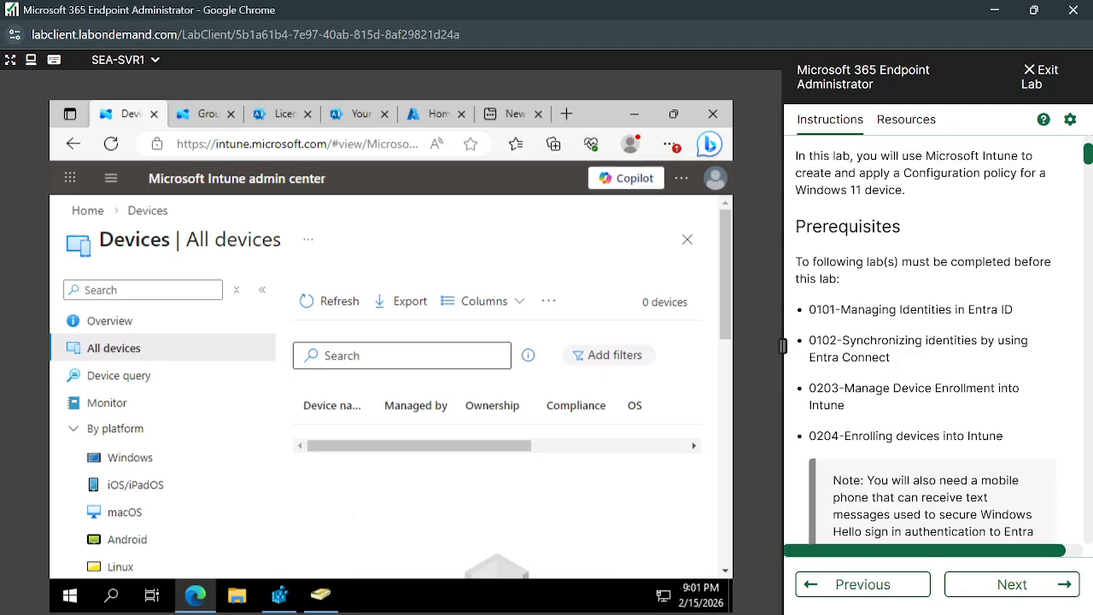
# - Advance the lab instructions to Practice Lab 0302 and review its kiosk mode summary, prerequisites and Exercise 1 scenario
pyautogui.scroll(2, 914, 268)
pyautogui.scroll(-3, 914, 268)
pyautogui.click(1033, 592)
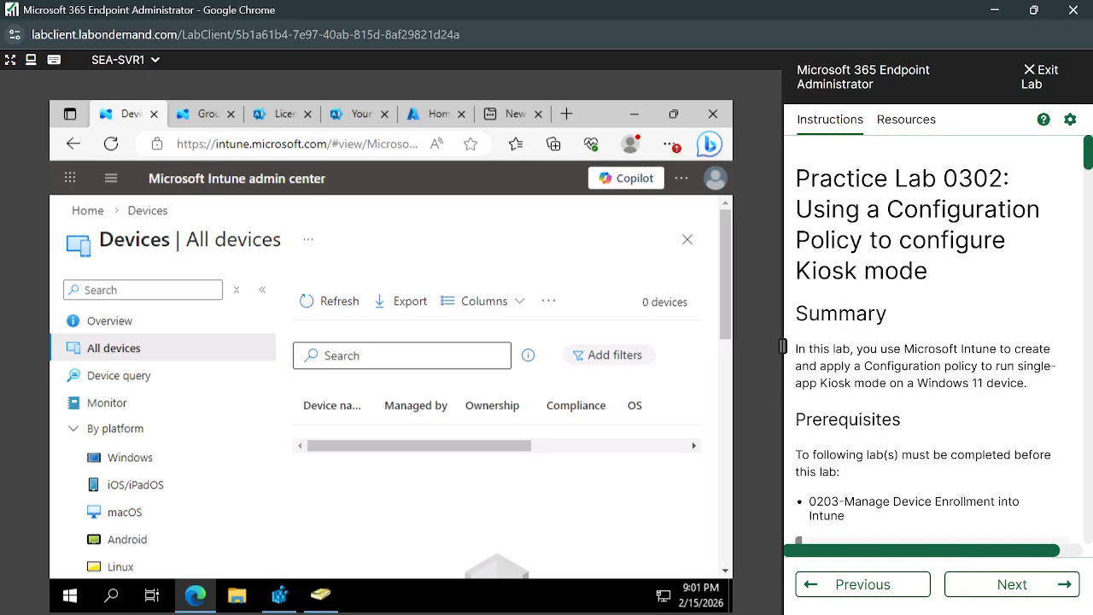
pyautogui.scroll(-1, 985, 341)
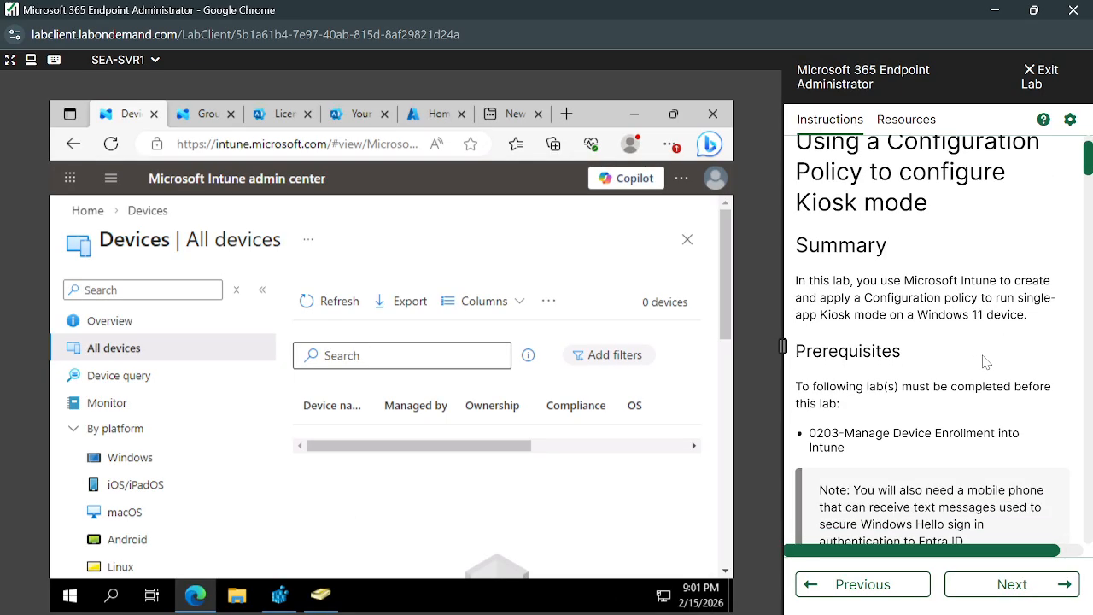
pyautogui.scroll(1, 986, 362)
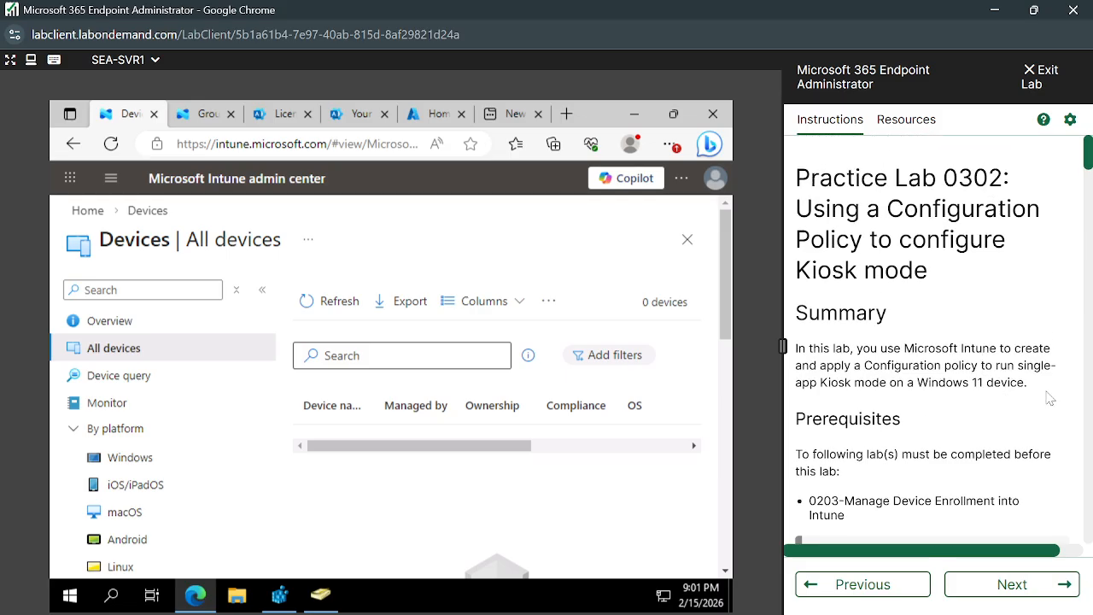
pyautogui.scroll(-5, 1062, 509)
pyautogui.scroll(-2, 1016, 462)
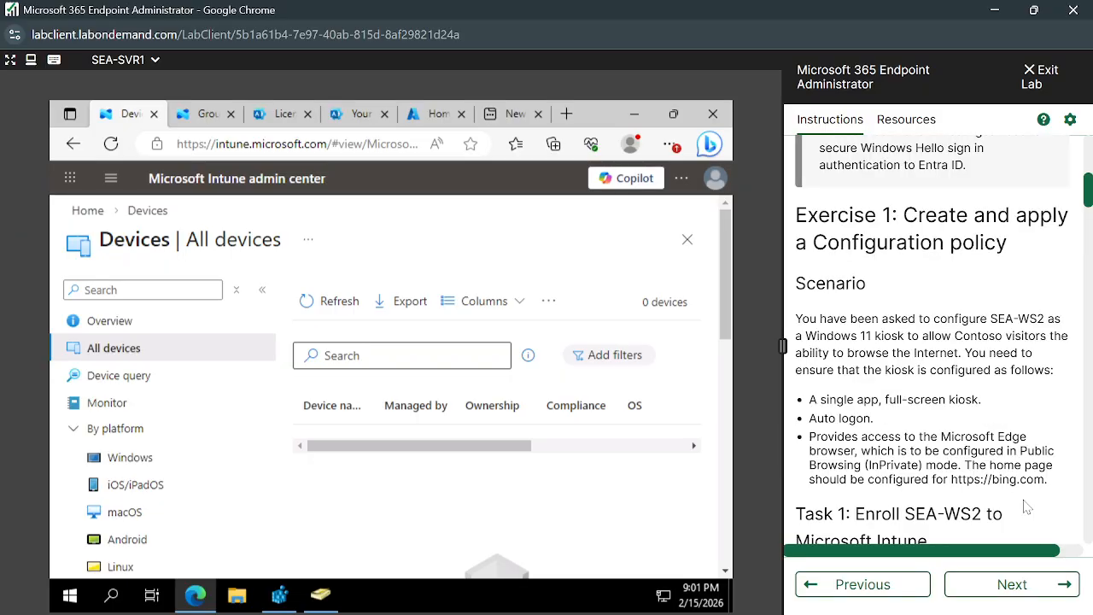
pyautogui.scroll(-3, 1026, 507)
# - Advance to Practice Lab 0303 and look over its instructions on configuring iOS and iPadOS Wi-Fi settings
pyautogui.click(1016, 584)
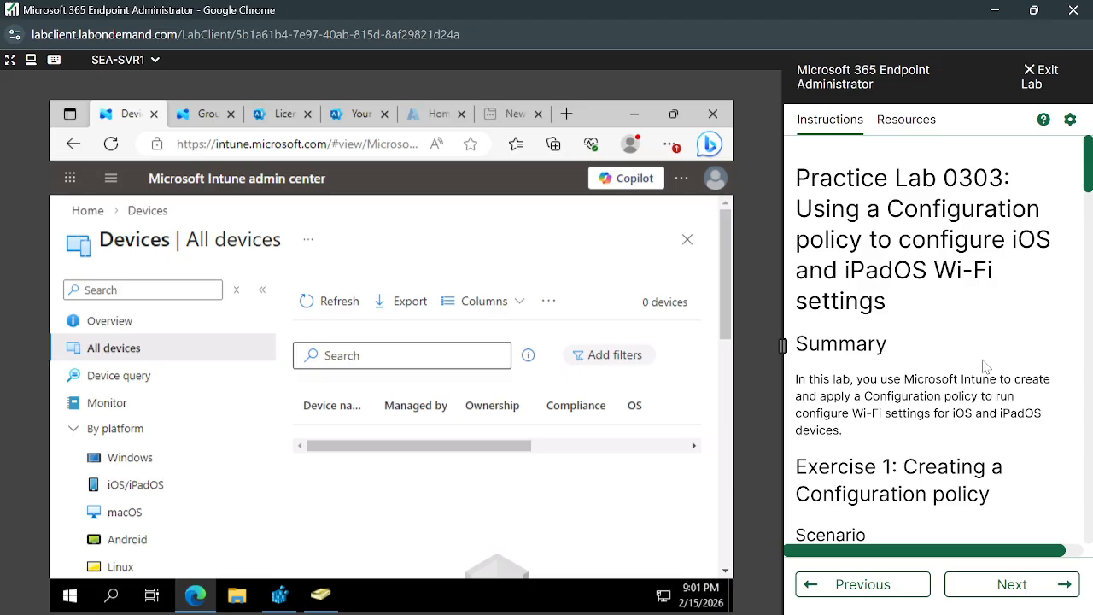
pyautogui.scroll(-1, 986, 366)
pyautogui.scroll(1, 986, 366)
pyautogui.scroll(-1, 986, 366)
pyautogui.scroll(1, 987, 367)
# - Advance to Practice Lab 0304 and review its Group Policy Analytics scenario and the Task 1 GPO export steps
pyautogui.click(1018, 588)
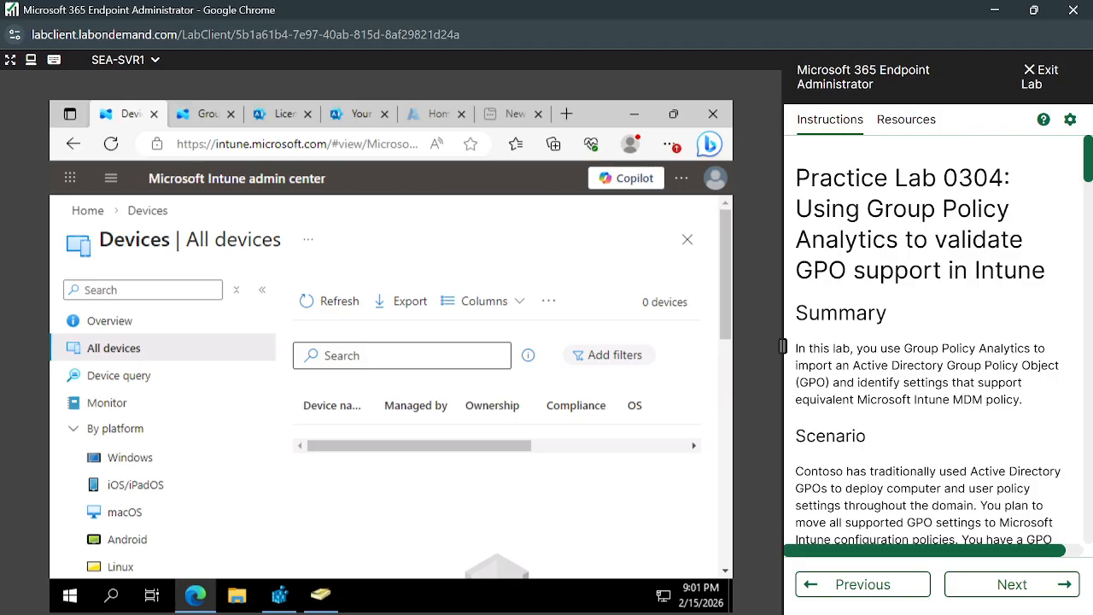
pyautogui.scroll(-2, 937, 342)
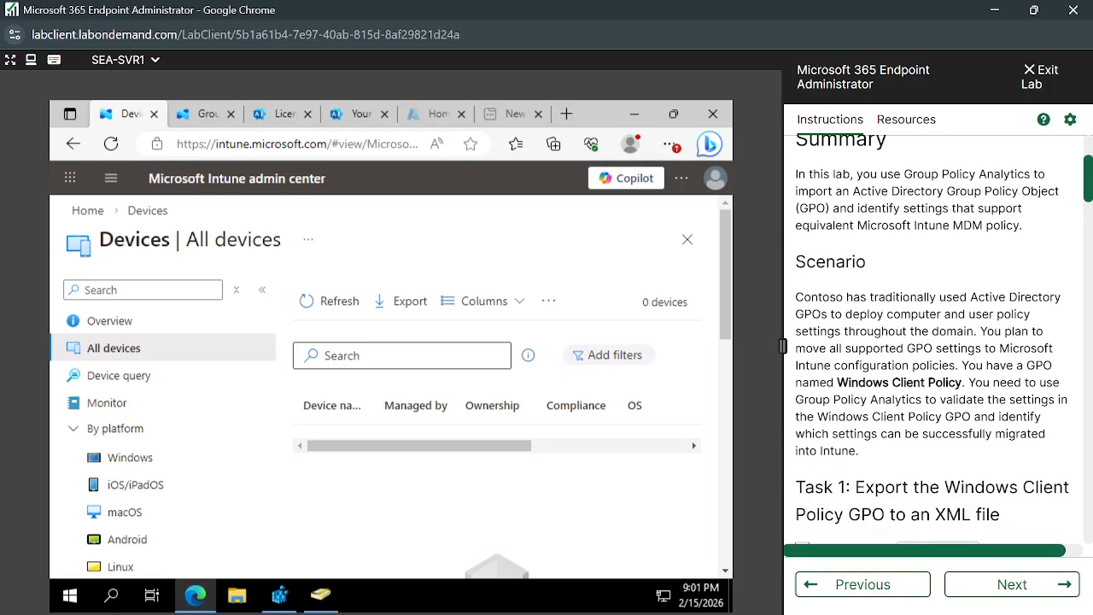
pyautogui.scroll(-1, 938, 342)
pyautogui.scroll(-3, 937, 342)
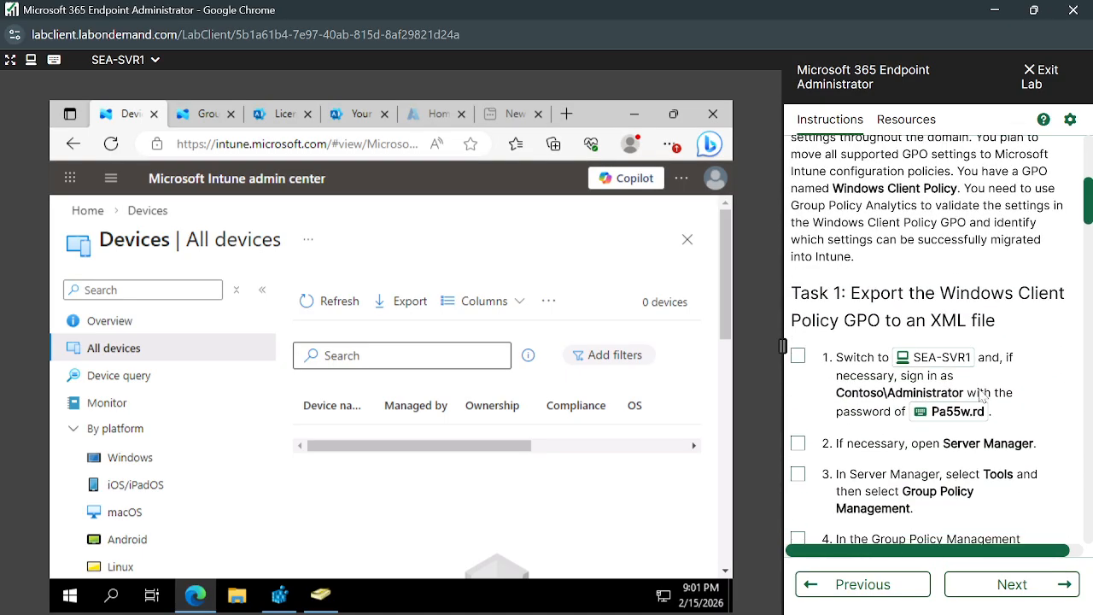
# - Look over Practice Lab 0305 on monitoring device and user activity and Practice Lab 0401 on deploying cloud apps
pyautogui.click(1000, 586)
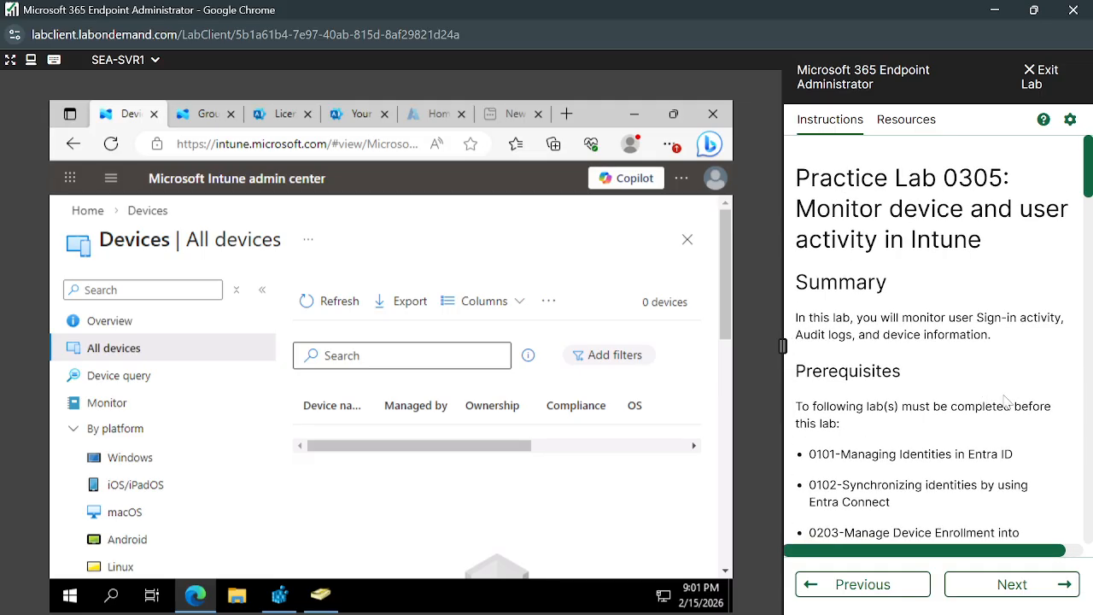
pyautogui.scroll(-3, 1025, 478)
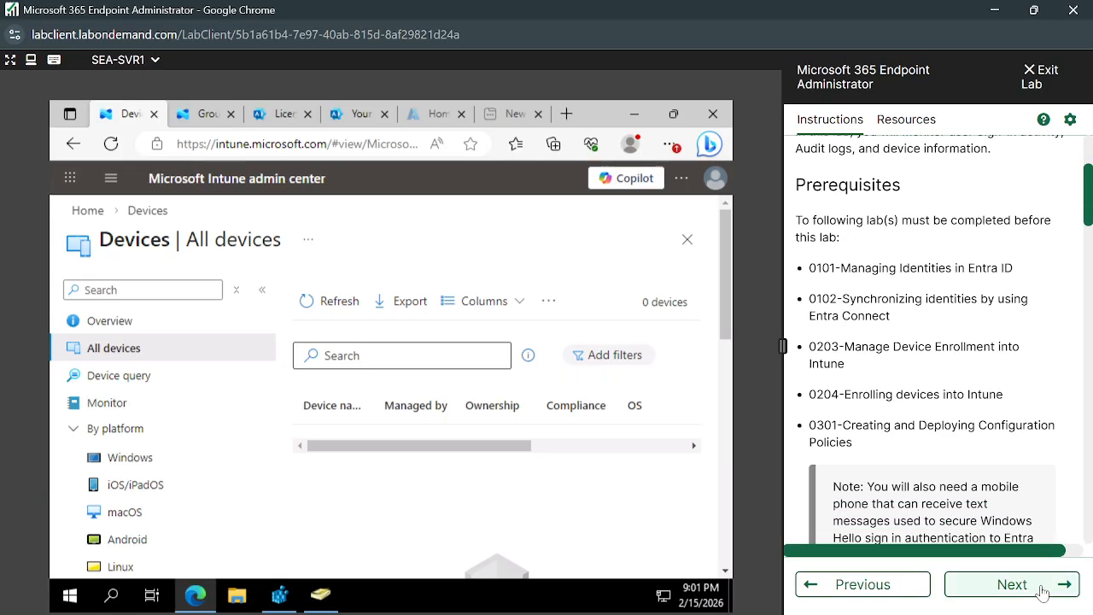
pyautogui.click(1059, 586)
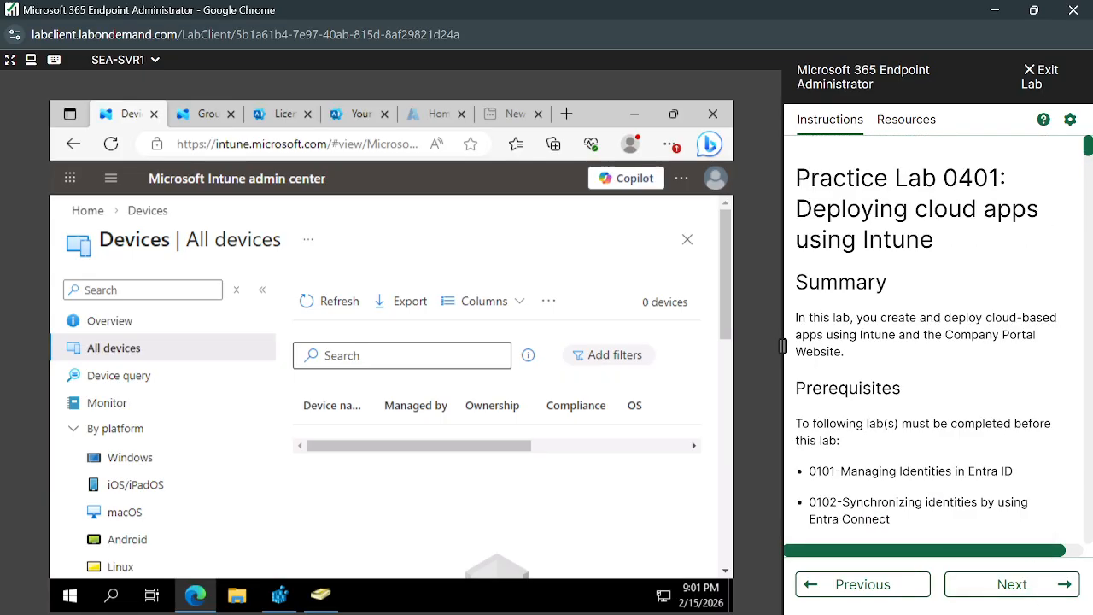
pyautogui.scroll(-2, 1016, 427)
# - Advance past Practice Labs 0402 and 0501 to Practice Lab 0502 and look over its self-service password reset instructions
pyautogui.click(1059, 587)
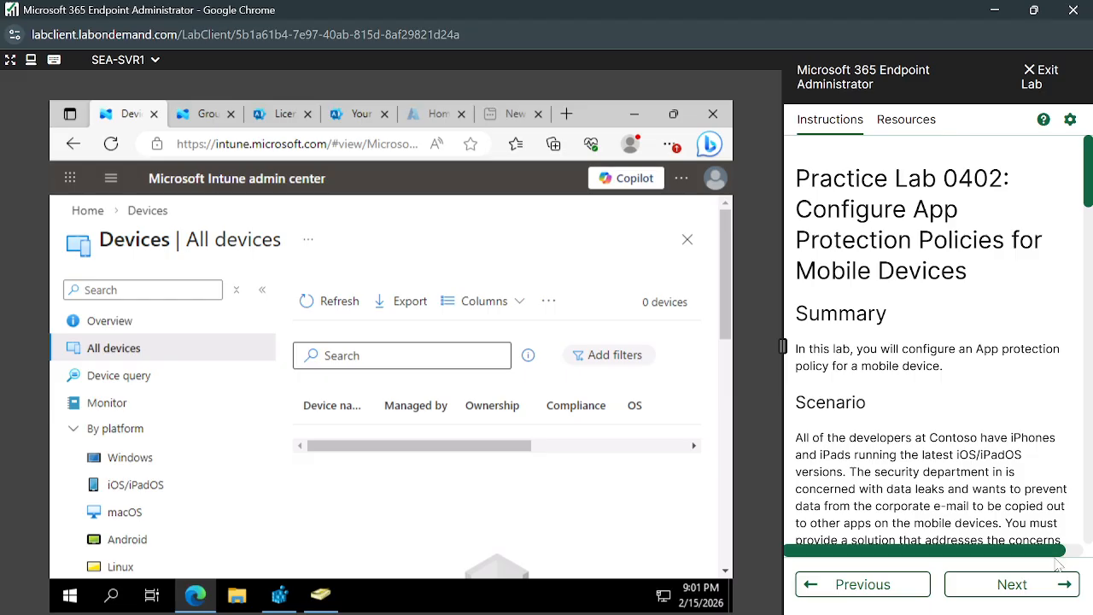
pyautogui.click(1038, 585)
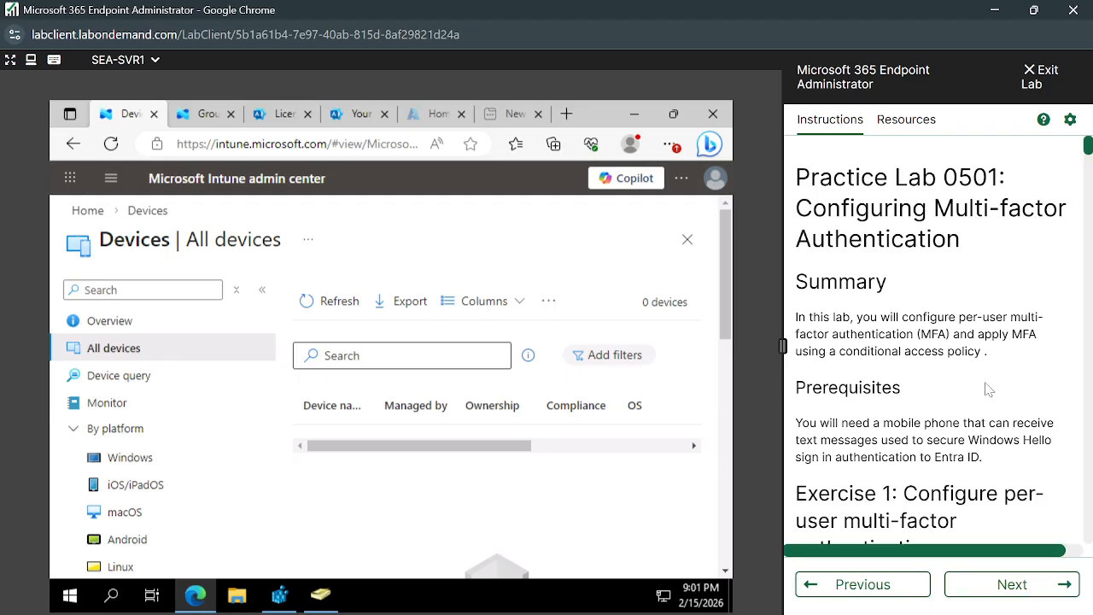
pyautogui.click(1059, 589)
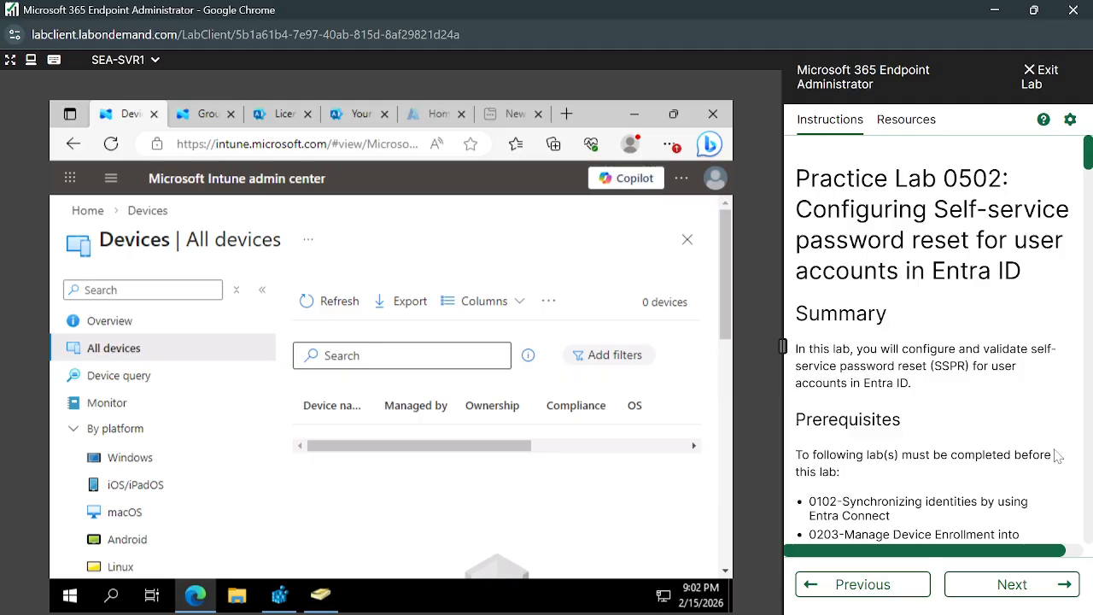
pyautogui.scroll(-5, 1057, 457)
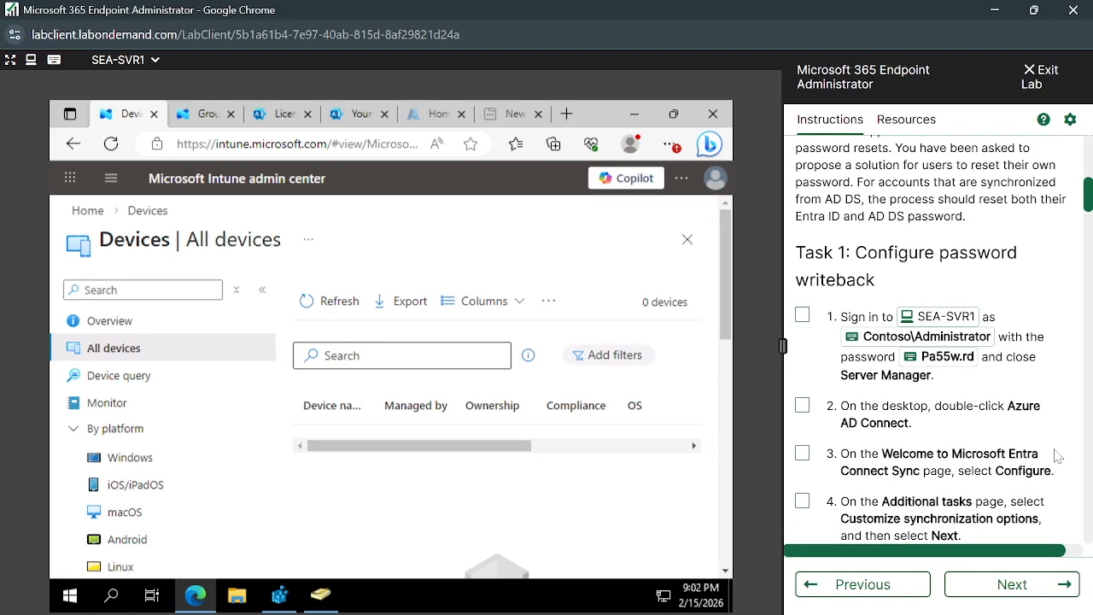
pyautogui.scroll(5, 1057, 457)
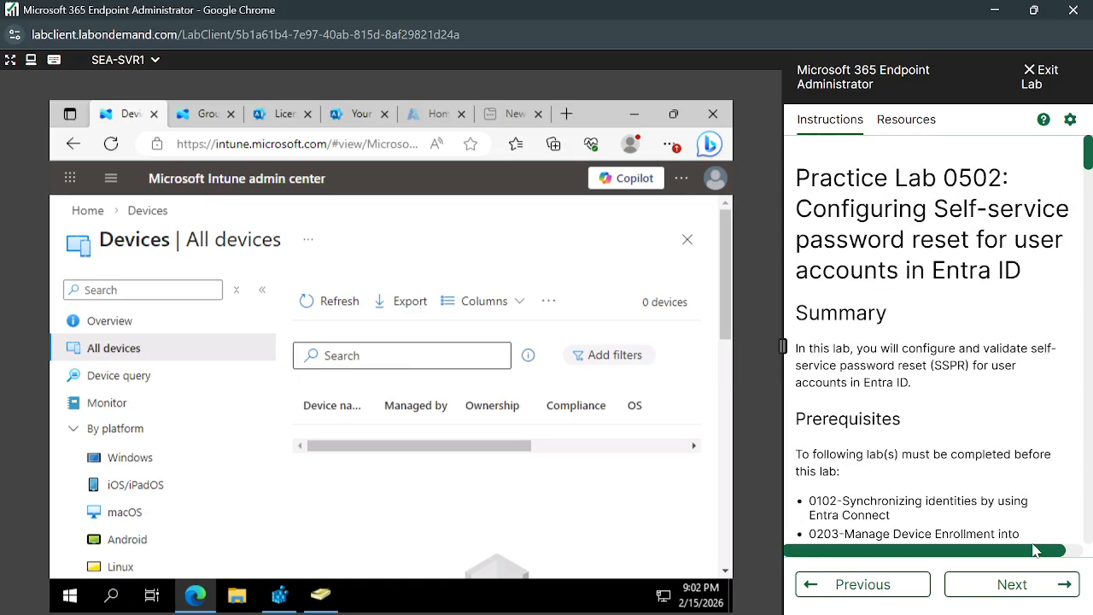
# - Advance to Practice Lab 0503 and look over its Exercise 1 scenario on configuring compliance policies
pyautogui.click(1040, 585)
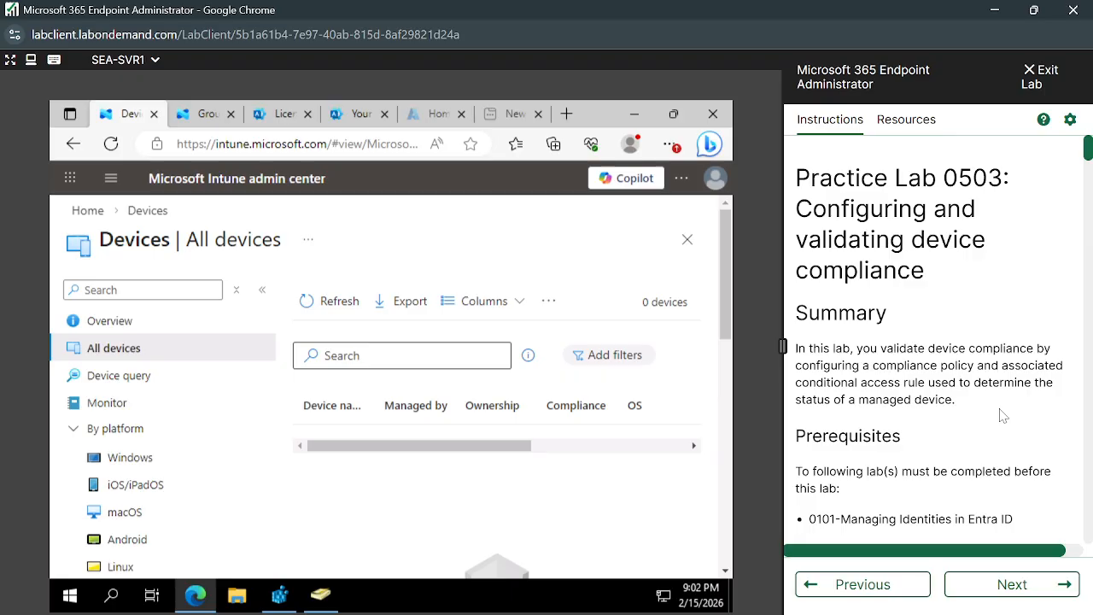
pyautogui.scroll(-5, 1003, 415)
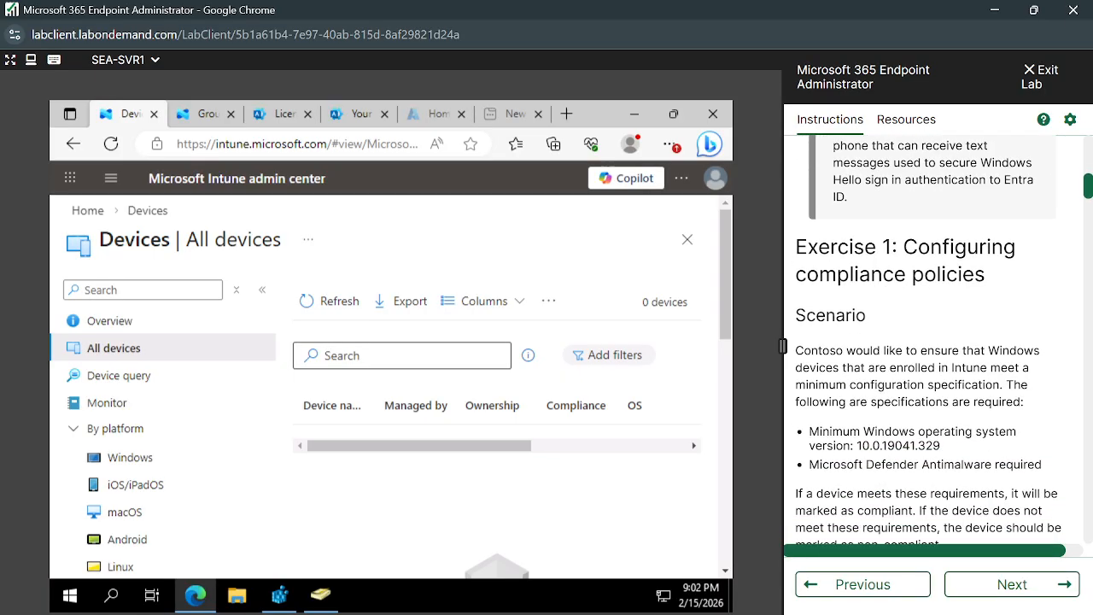
pyautogui.scroll(-2, 1022, 469)
# - Look over the introductions of Practice Lab 0601 on Endpoint security and Practice Lab 0602 on disk encryption
pyautogui.click(1040, 587)
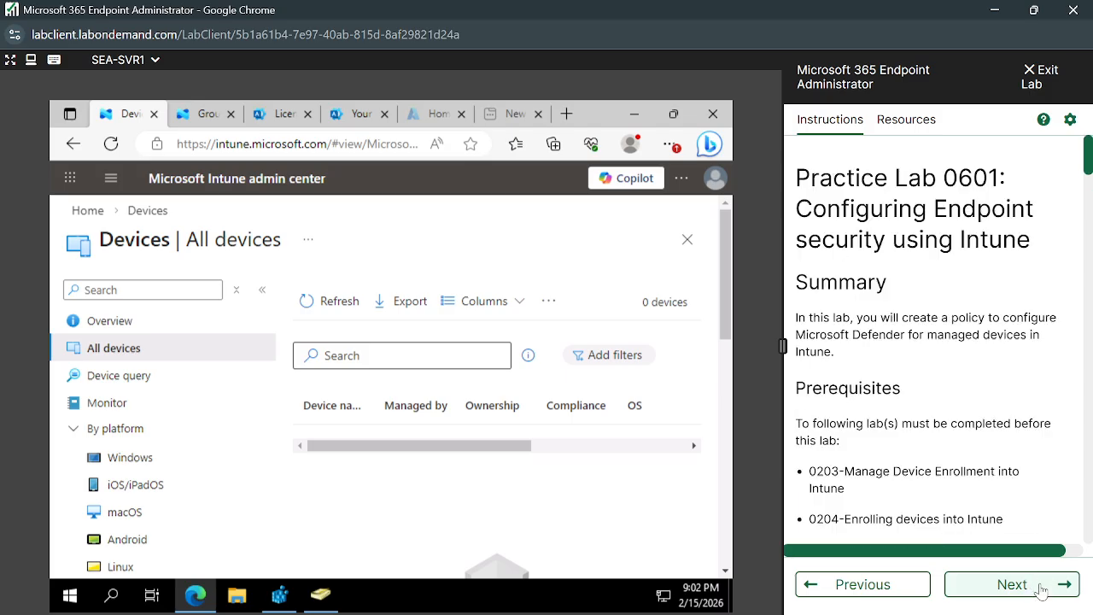
pyautogui.scroll(-1, 964, 334)
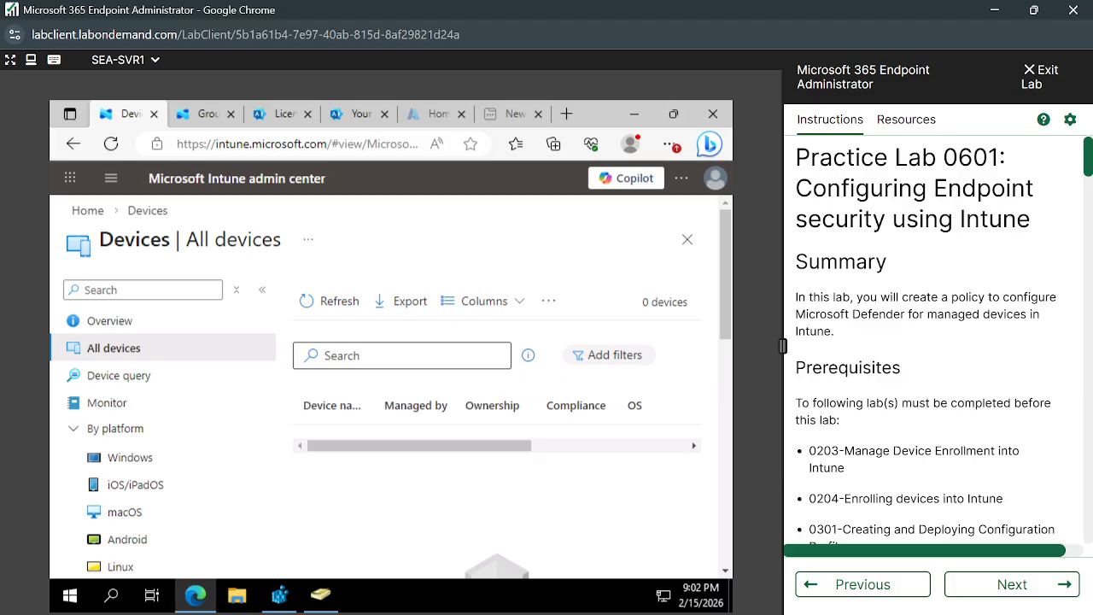
pyautogui.scroll(1, 963, 335)
pyautogui.click(1046, 585)
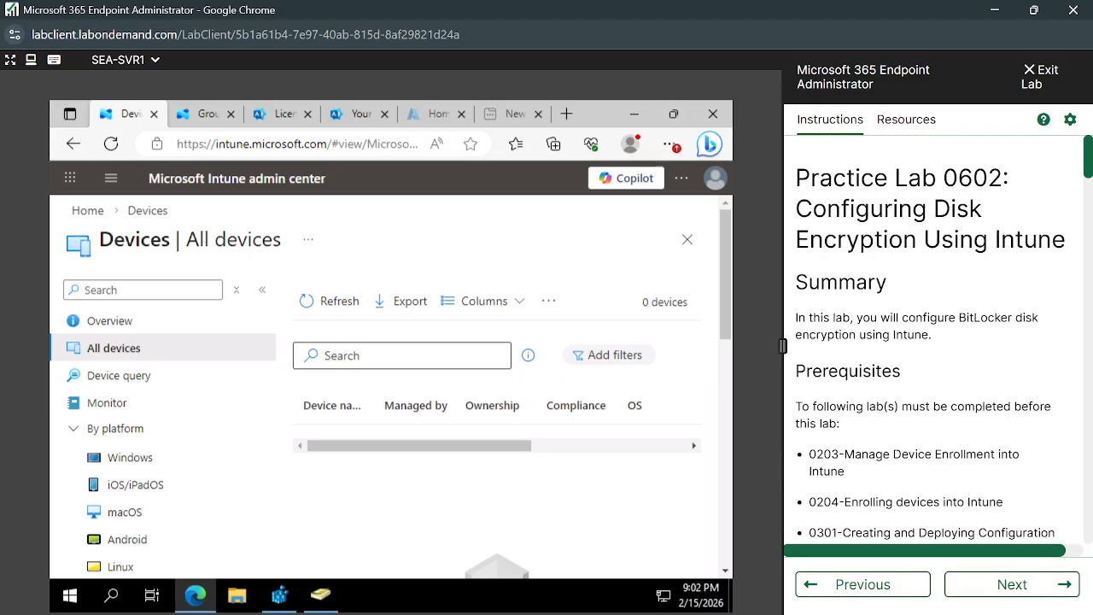
pyautogui.scroll(-1, 1039, 386)
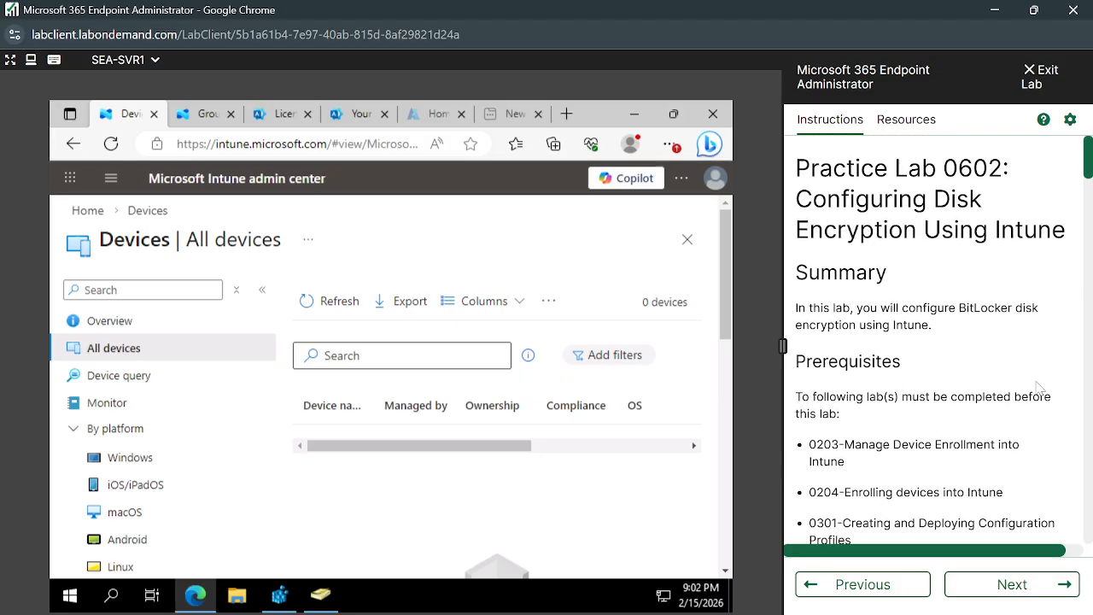
# - Advance through Practice Labs 0701 and 0801 to the lab on Autopilot Reset and Self-Deploying mode
pyautogui.click(1062, 591)
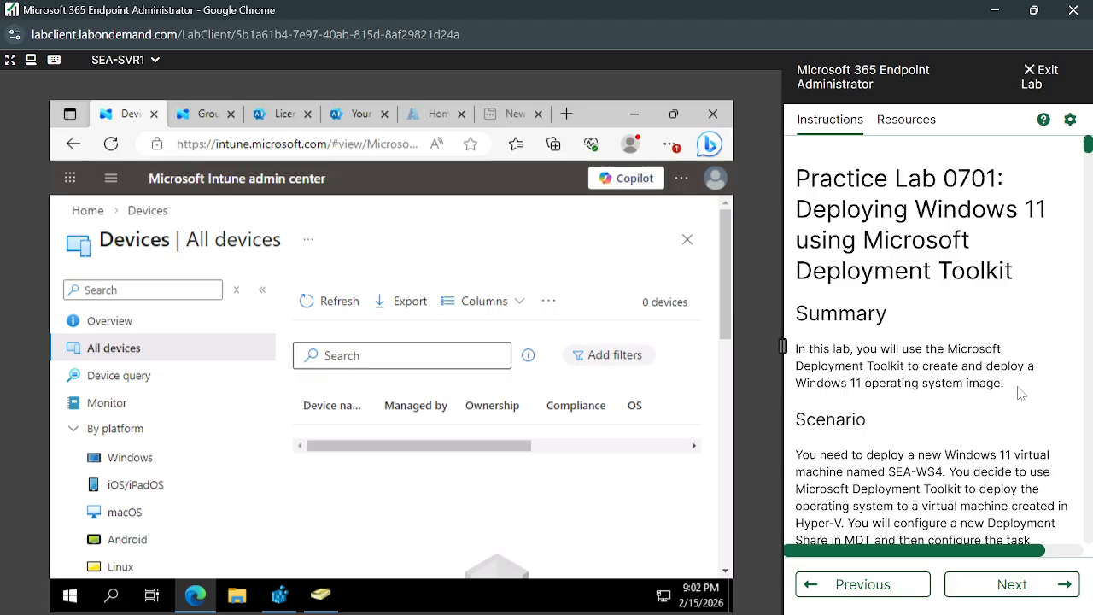
pyautogui.click(1053, 596)
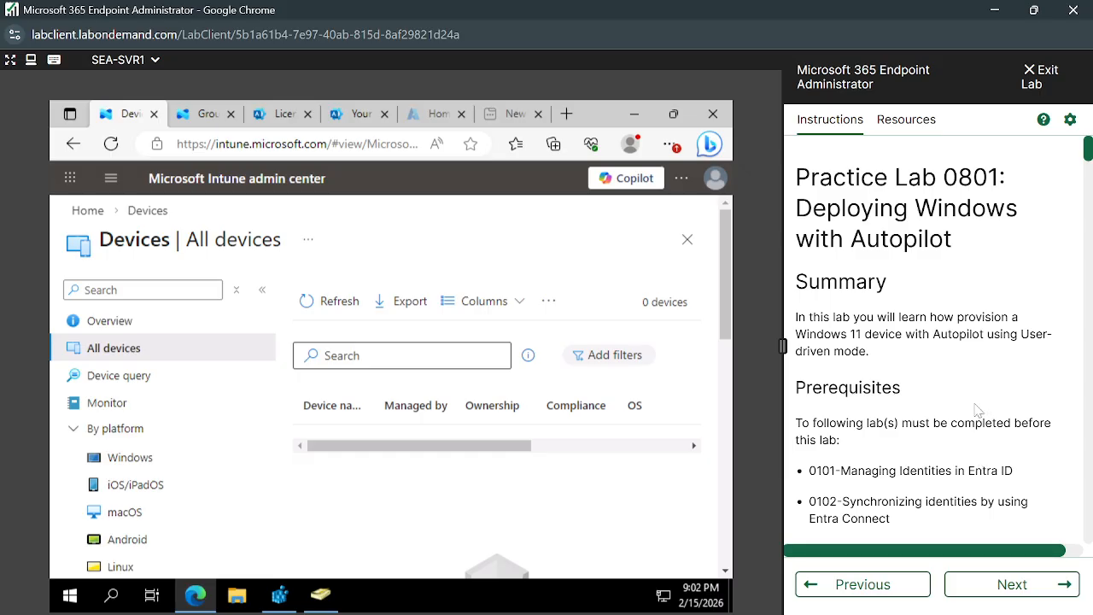
pyautogui.scroll(-5, 978, 410)
pyautogui.click(1031, 596)
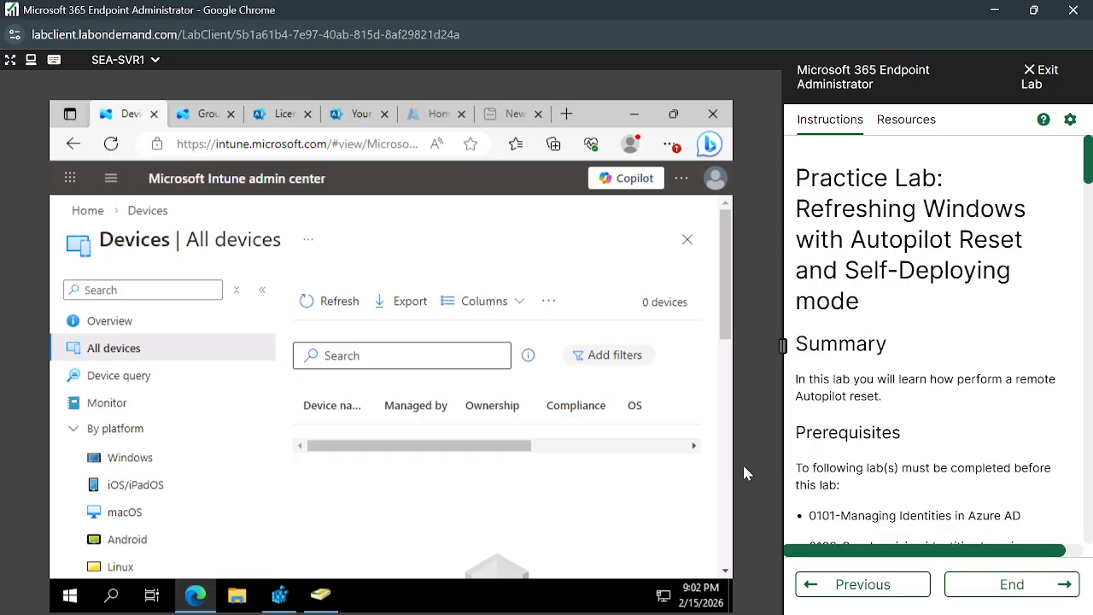
# - Share the entire screen in the Google Meet call, return to the lab window and close the floating meeting window
pyautogui.click(495, 586)
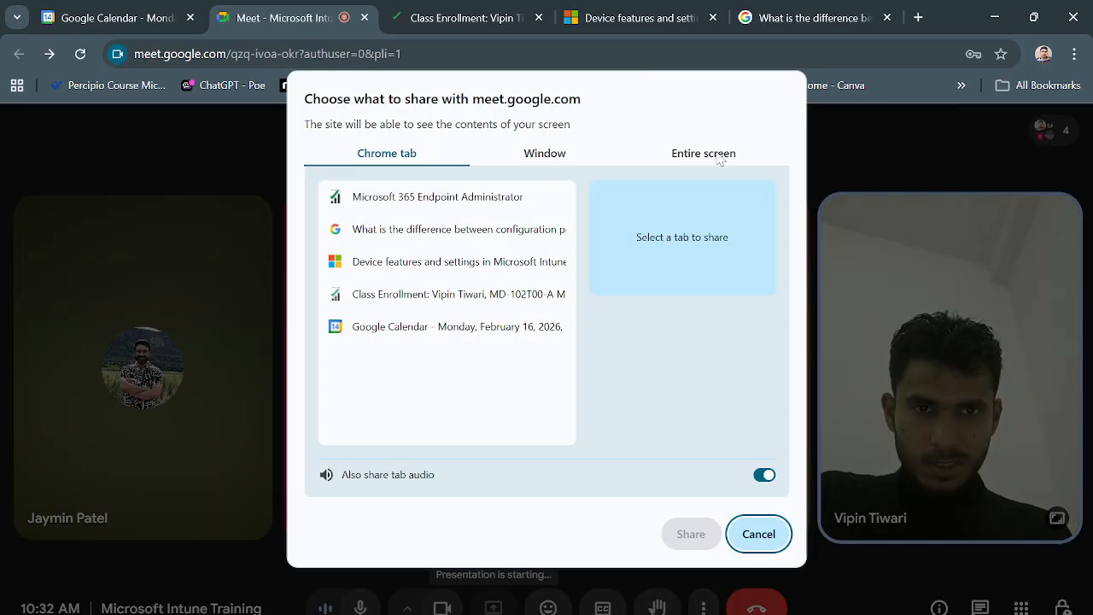
pyautogui.click(719, 157)
pyautogui.click(450, 283)
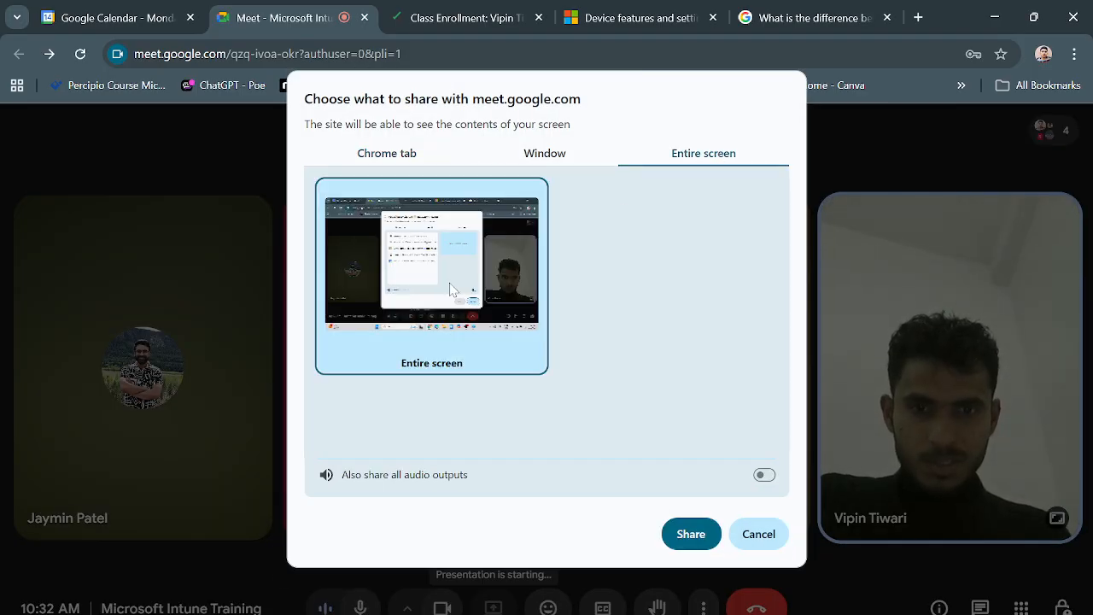
pyautogui.click(691, 533)
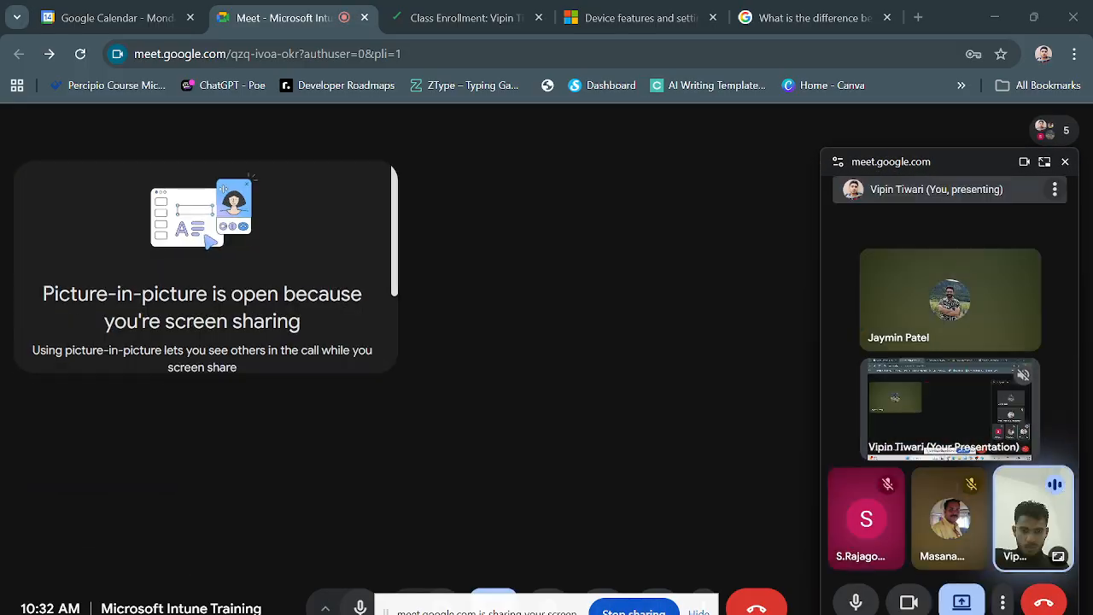
pyautogui.moveTo(536, 613)
pyautogui.click(561, 588)
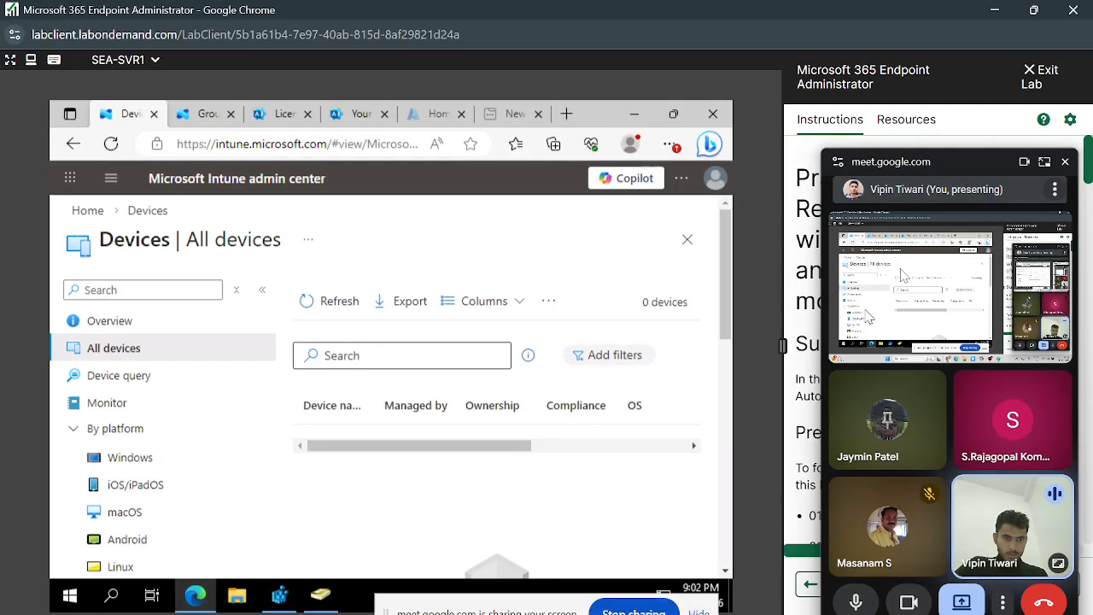
pyautogui.click(1065, 164)
# - Look over the Autopilot Reset lab's prerequisites and go back through the labs to Practice Lab 0301
pyautogui.scroll(-2, 1013, 382)
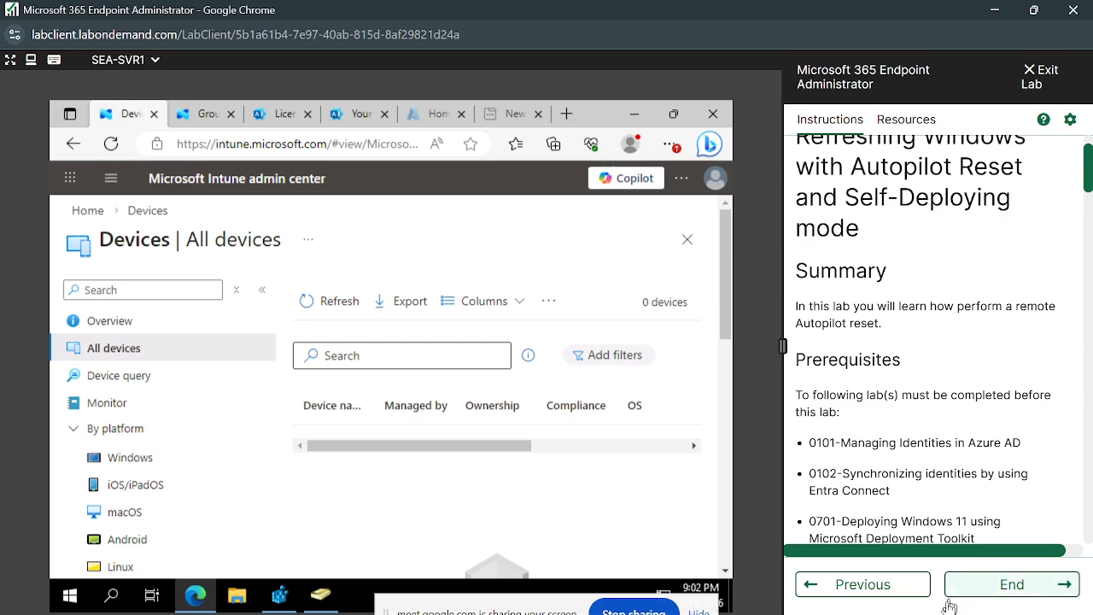
pyautogui.click(862, 582)
pyautogui.click(863, 583)
pyautogui.click(863, 583)
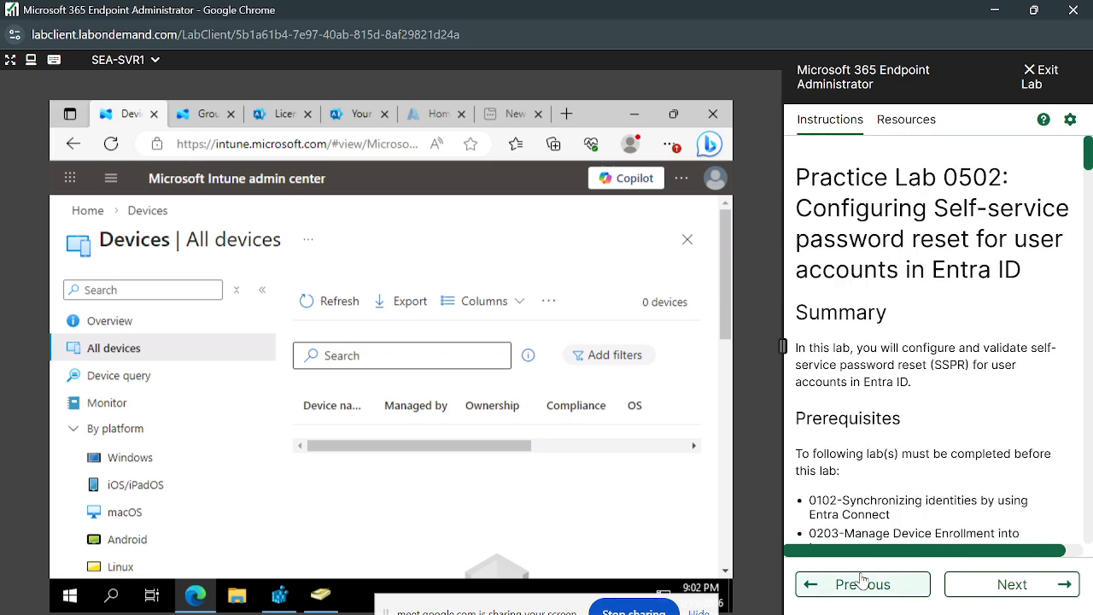
pyautogui.click(862, 582)
pyautogui.click(863, 582)
pyautogui.click(862, 582)
pyautogui.click(863, 582)
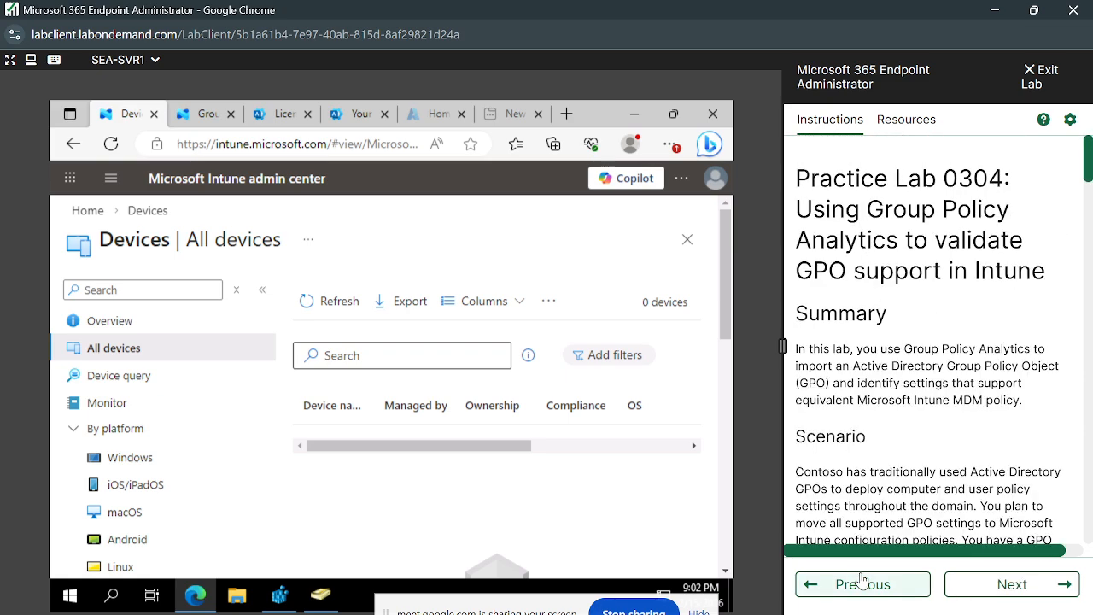
pyautogui.click(862, 582)
pyautogui.click(862, 582)
pyautogui.click(862, 582)
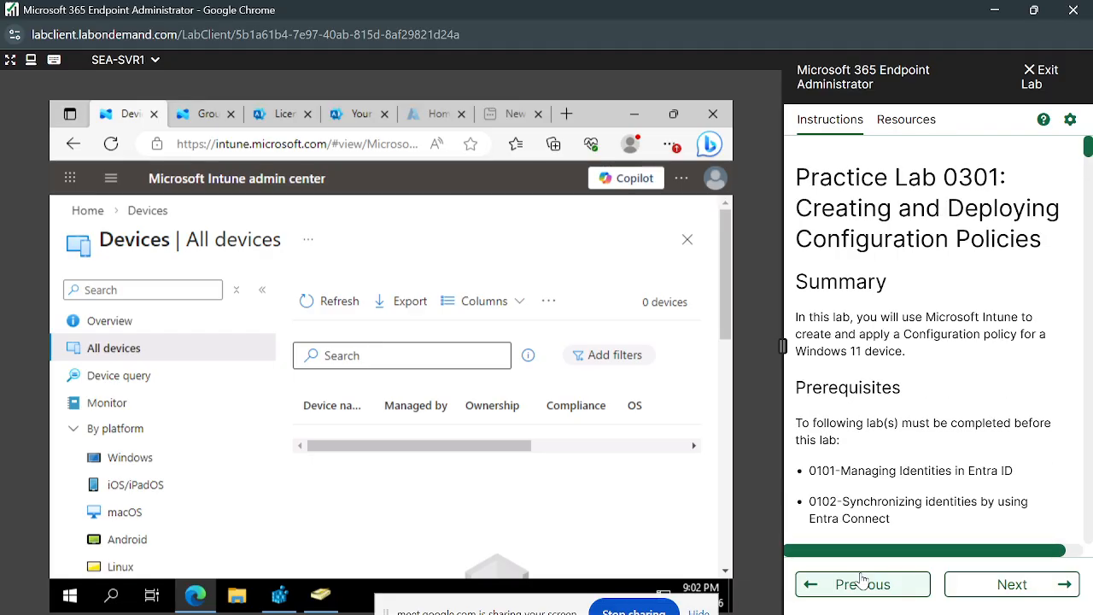
# - Review Exercise 1 of Practice Lab 0301, from verifying device settings through the device groups and policy assignment to its results
pyautogui.scroll(-5, 978, 350)
pyautogui.scroll(-20, 980, 325)
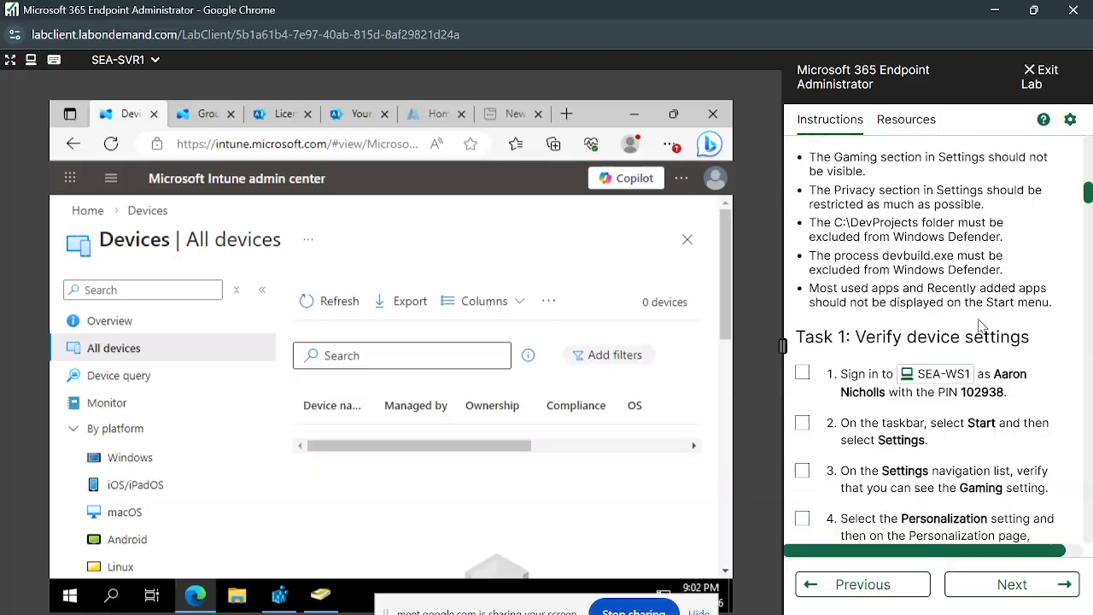
pyautogui.scroll(-20, 980, 325)
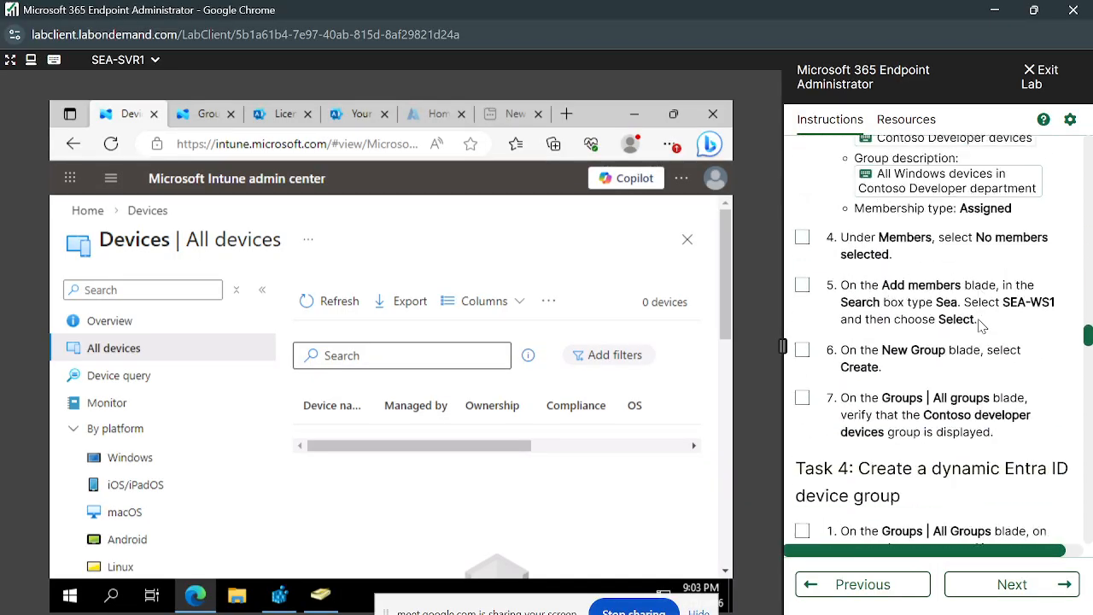
pyautogui.scroll(4, 980, 325)
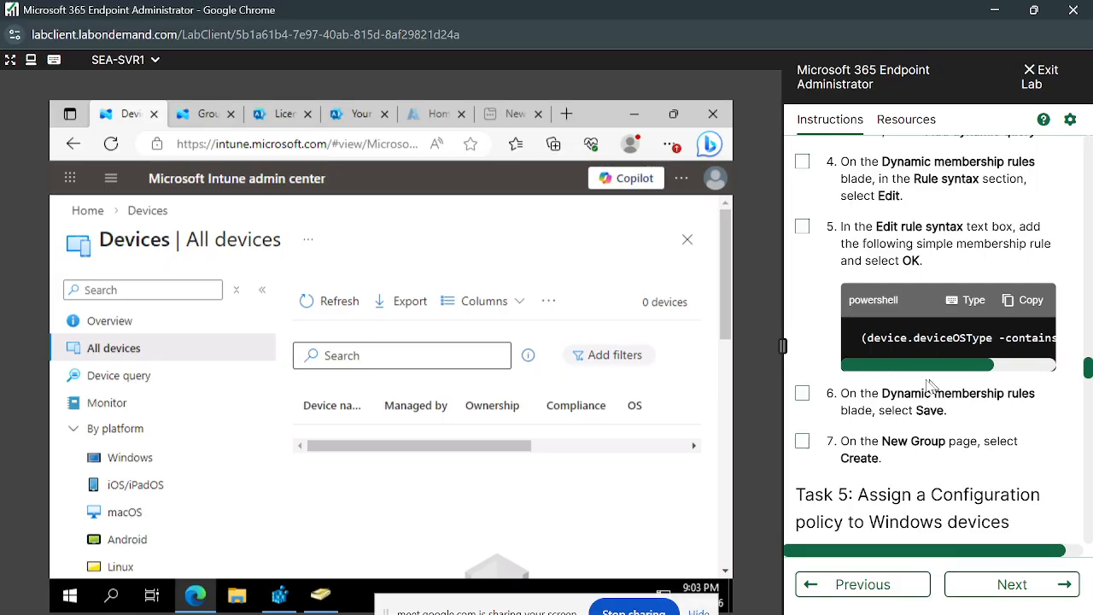
pyautogui.scroll(-3, 939, 418)
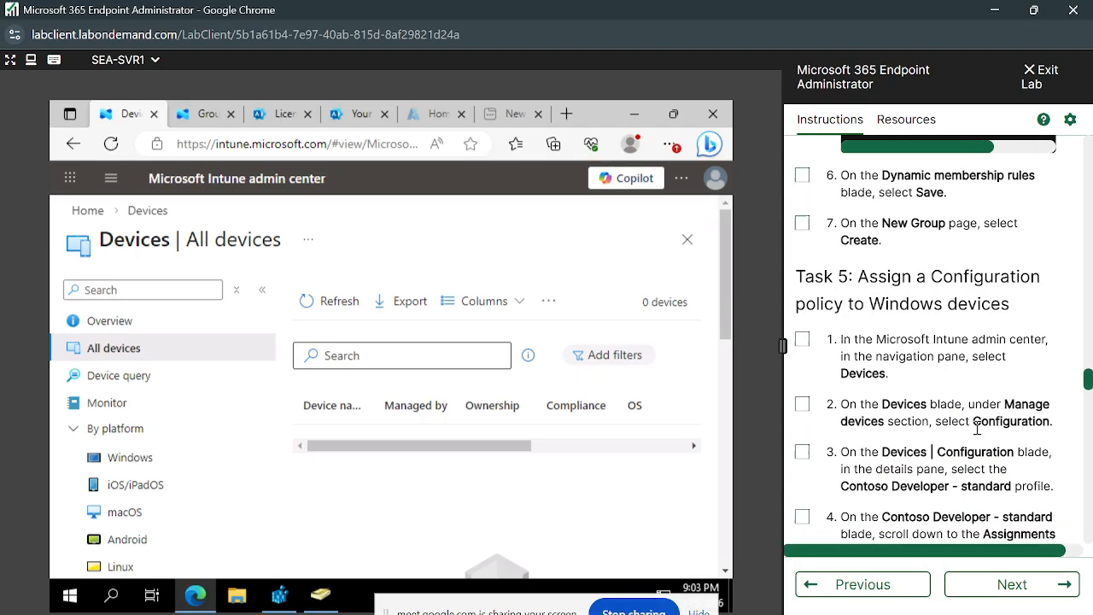
pyautogui.scroll(-15, 980, 436)
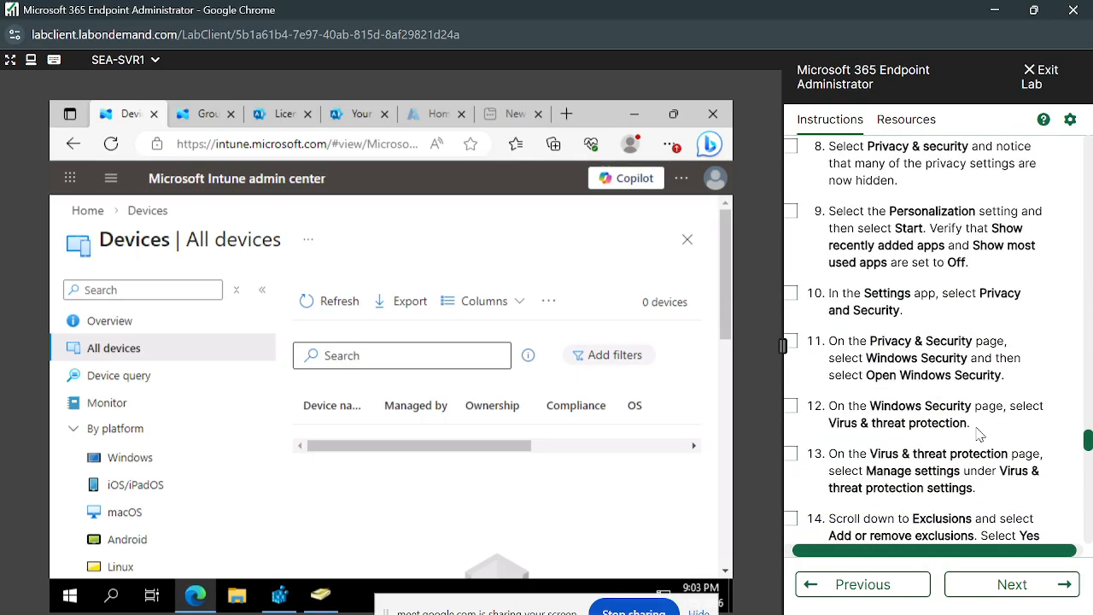
pyautogui.scroll(-2, 980, 436)
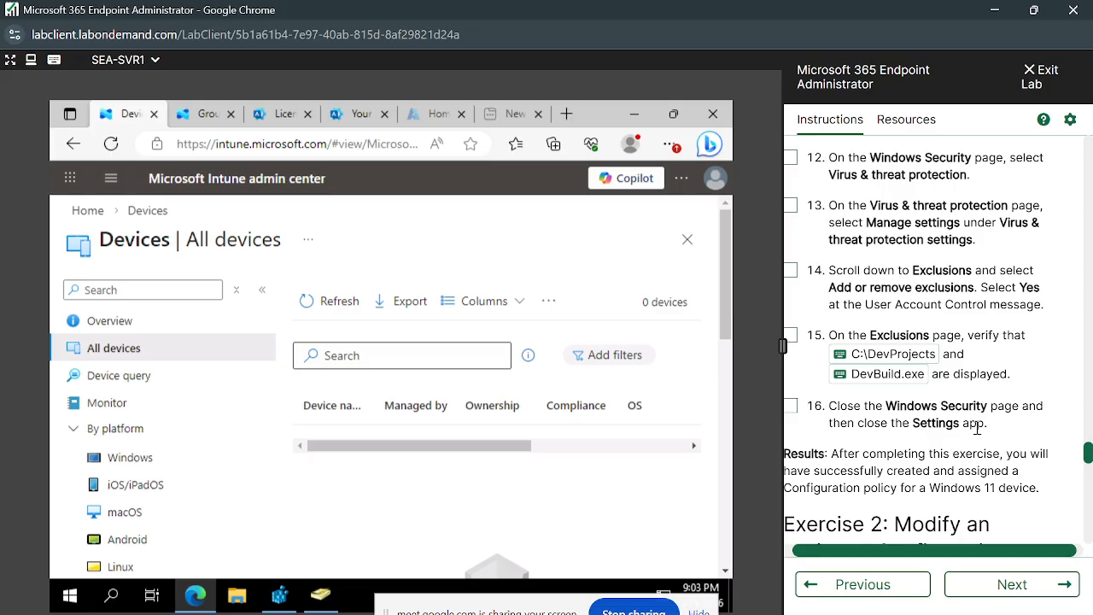
pyautogui.scroll(-4, 976, 427)
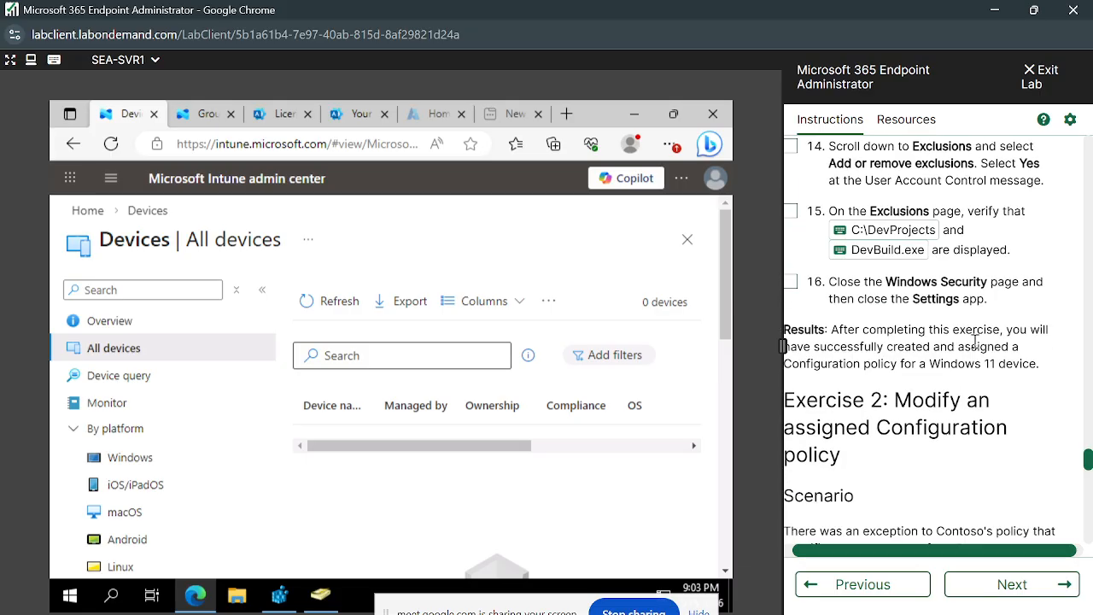
pyautogui.scroll(-2, 975, 341)
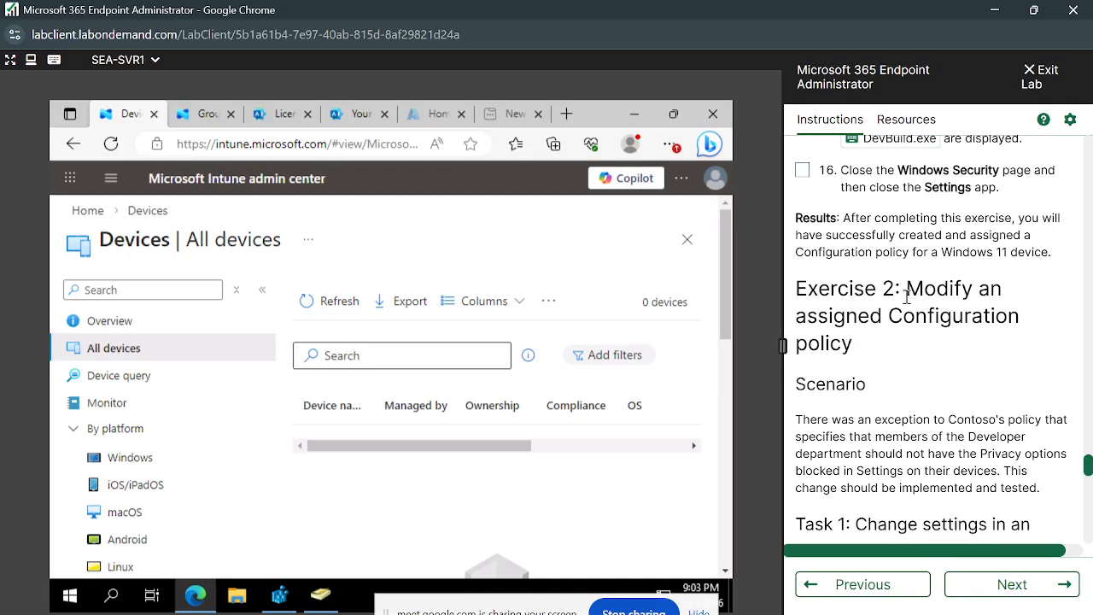
# - Highlight the Exercise 2 title on modifying an assigned Configuration policy and review its scenario and Task 1 steps
pyautogui.moveTo(905, 290); pyautogui.dragTo(1012, 356)
pyautogui.scroll(-4, 960, 369)
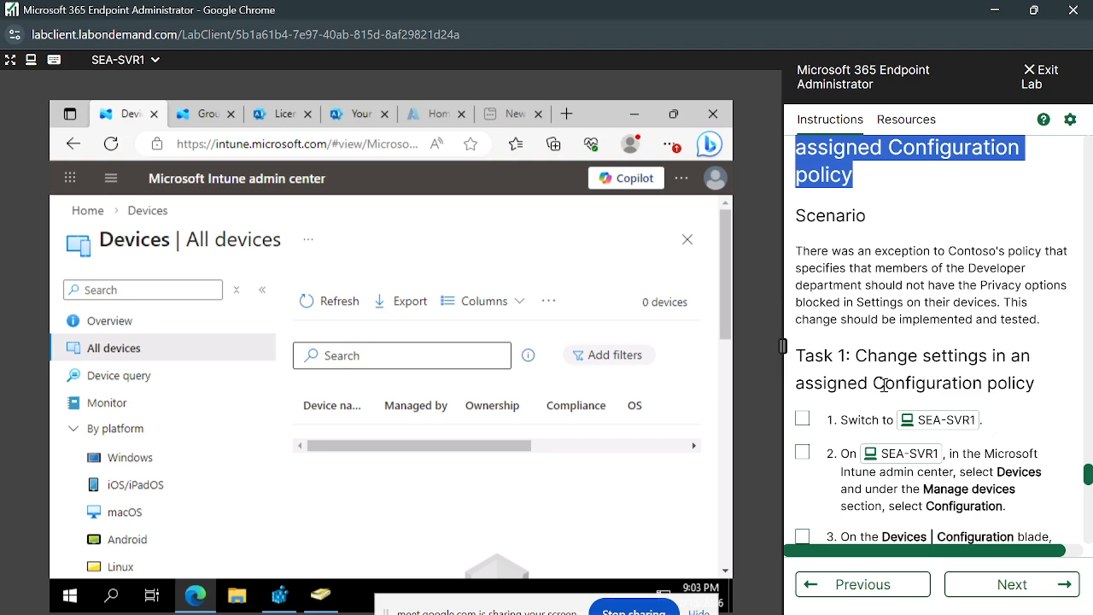
pyautogui.scroll(-1, 916, 367)
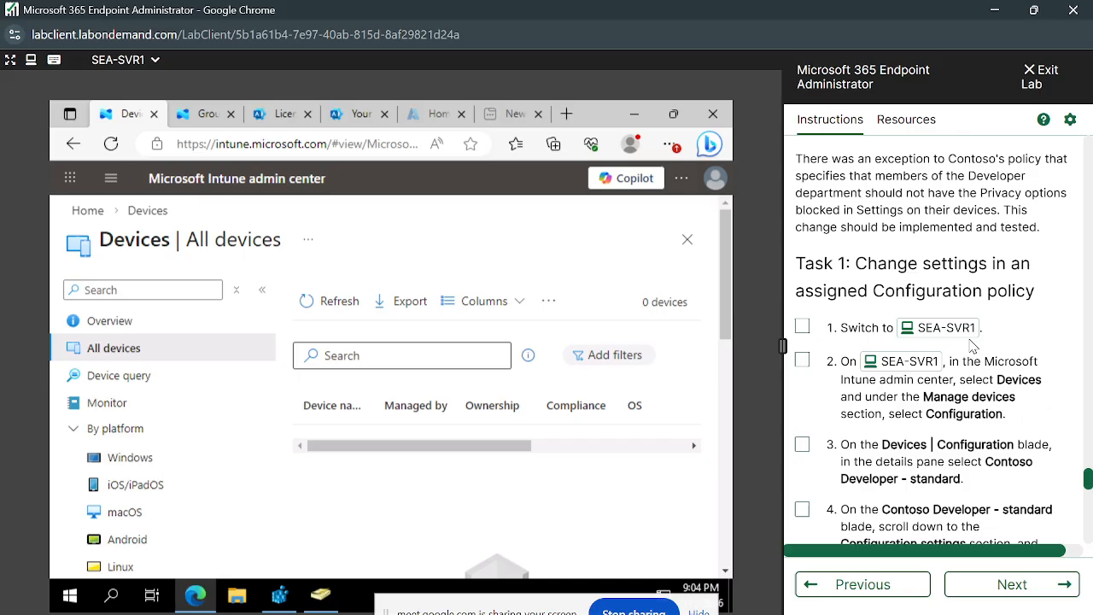
pyautogui.scroll(-5, 970, 344)
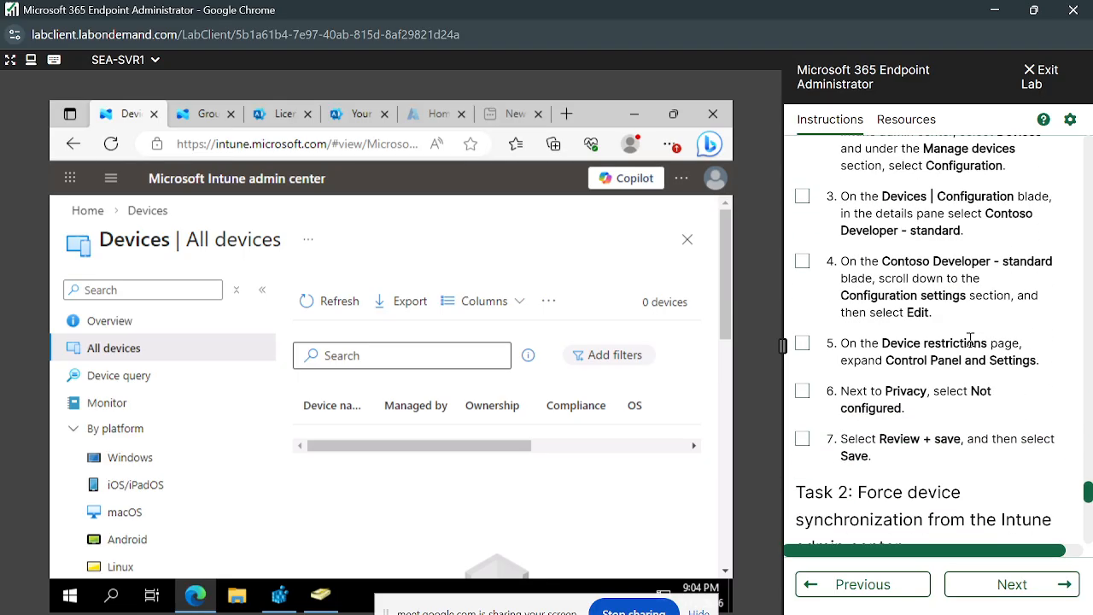
pyautogui.scroll(-3, 1013, 498)
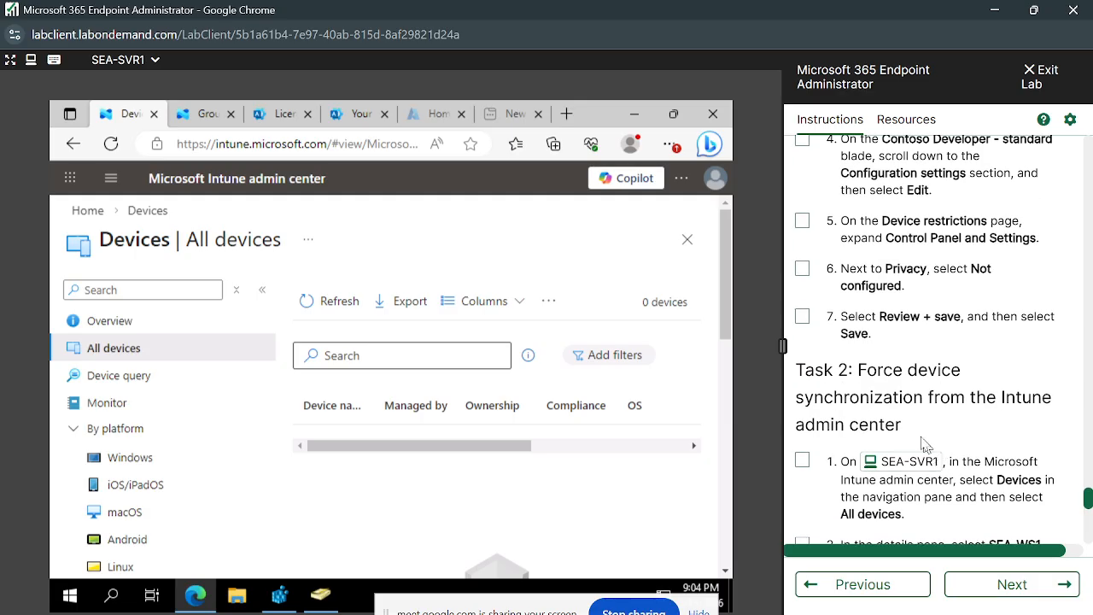
# - Highlight the Task 2 title on forcing device synchronization, review Tasks 2 and 3 to the lab's end, and return to Exercise 1's Task 5
pyautogui.moveTo(858, 369); pyautogui.dragTo(954, 435)
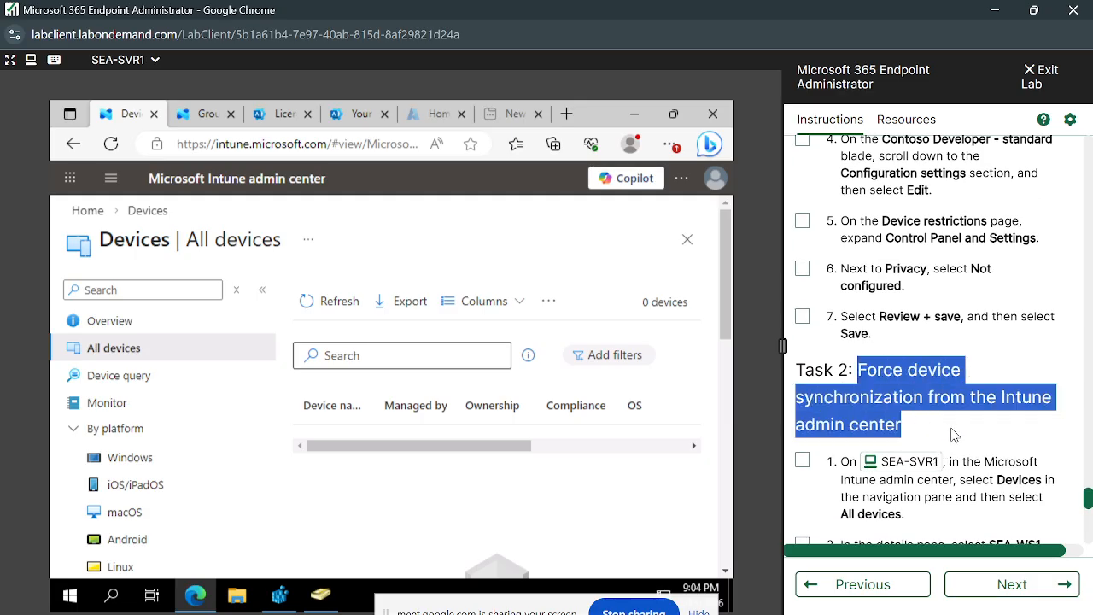
pyautogui.click(954, 435)
pyautogui.scroll(-6, 953, 434)
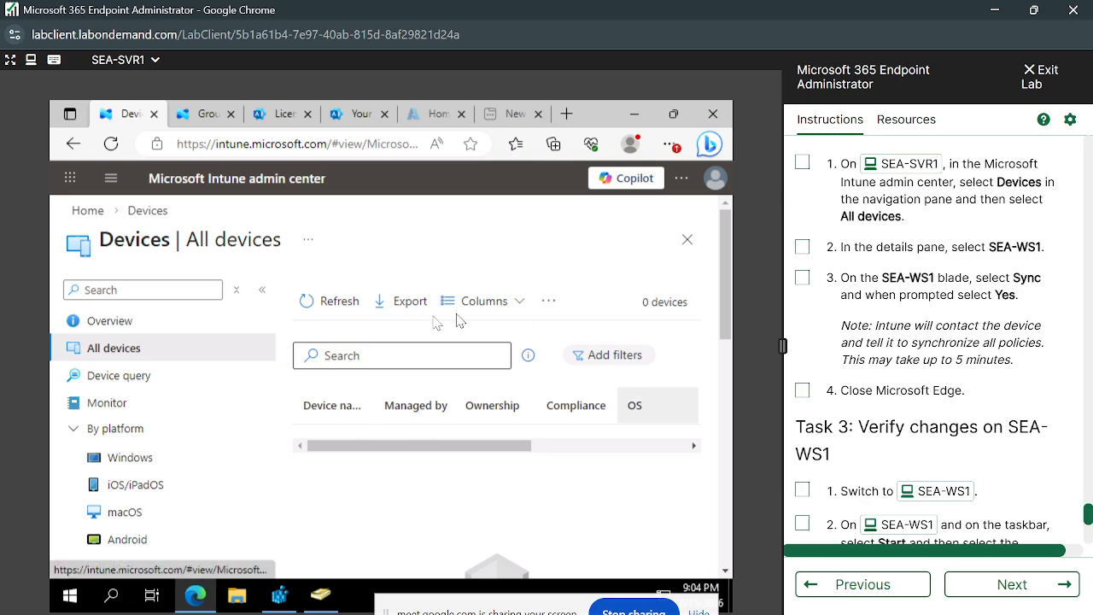
pyautogui.scroll(-1, 923, 362)
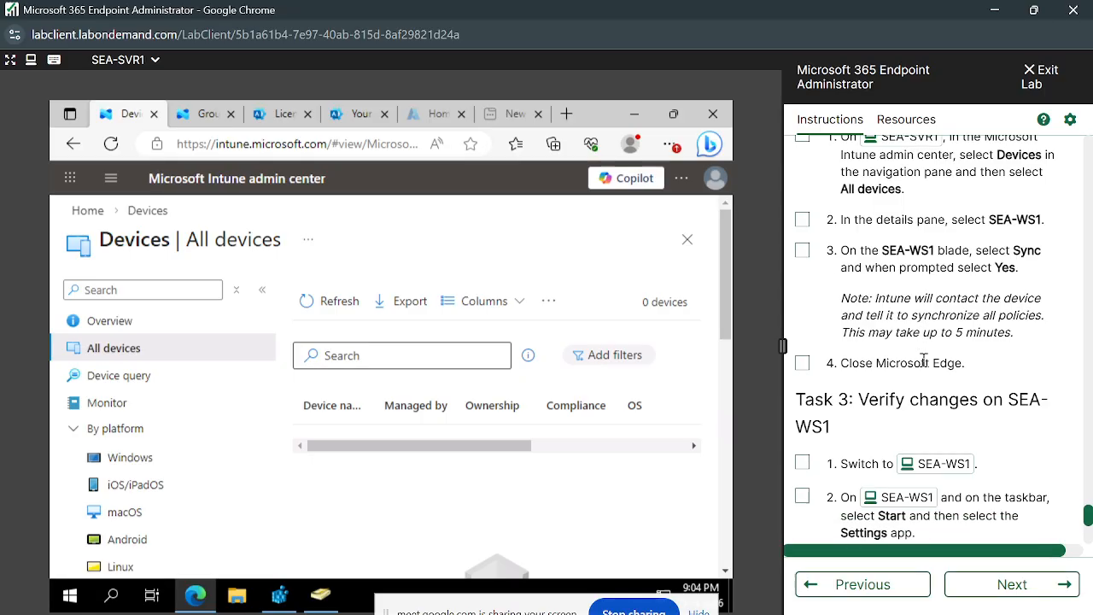
pyautogui.scroll(-1, 1035, 353)
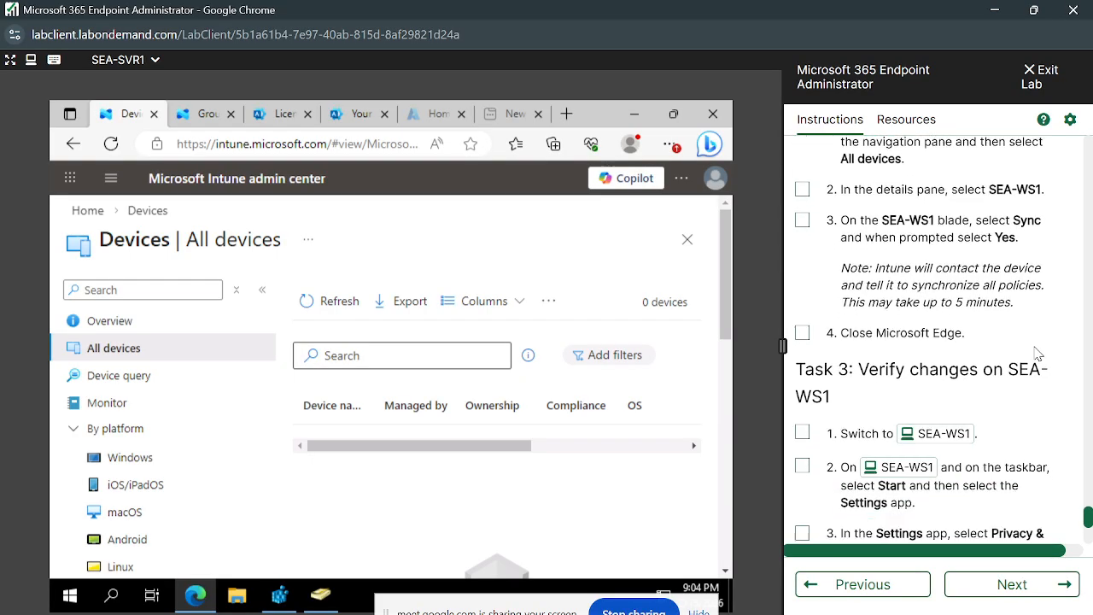
pyautogui.scroll(-4, 988, 393)
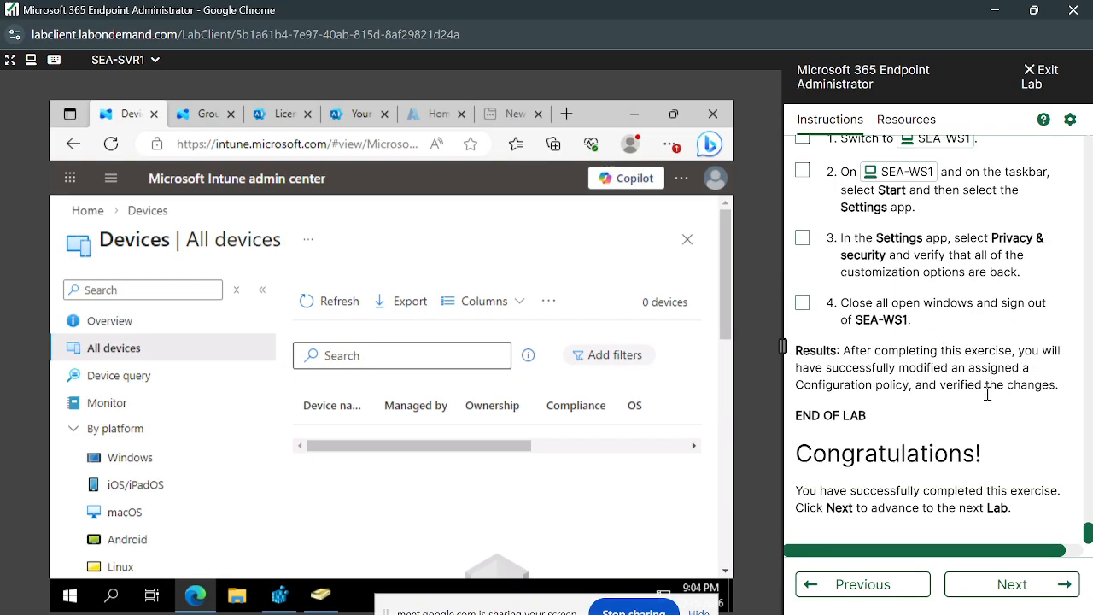
pyautogui.scroll(15, 988, 394)
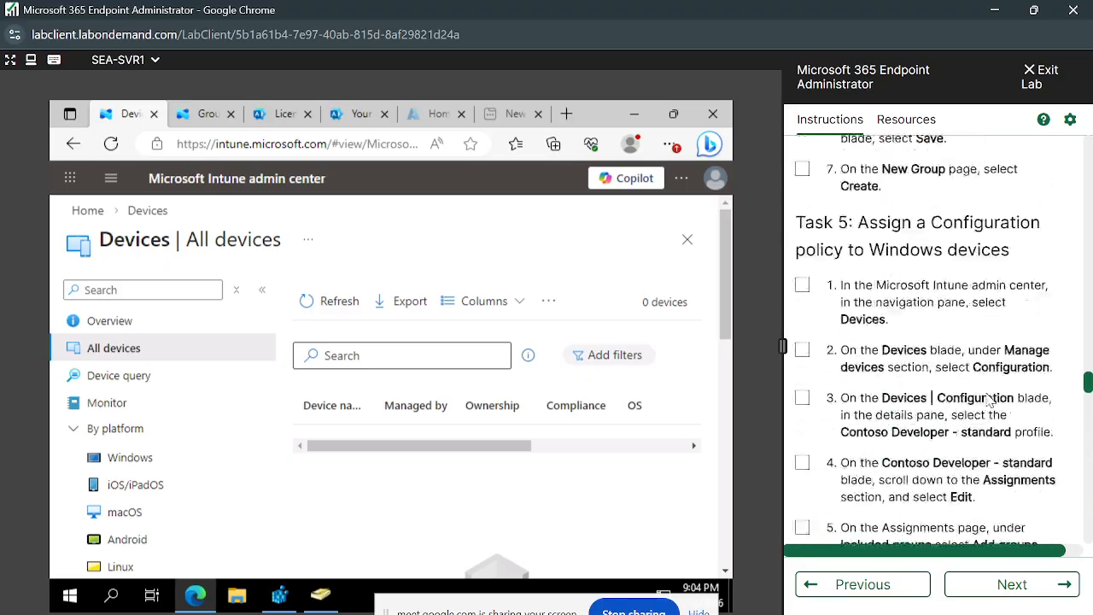
# - Go back to the start of Practice Lab 0301, glance ahead at Practice Lab 0302, and return to Practice Lab 0301
pyautogui.scroll(20, 988, 399)
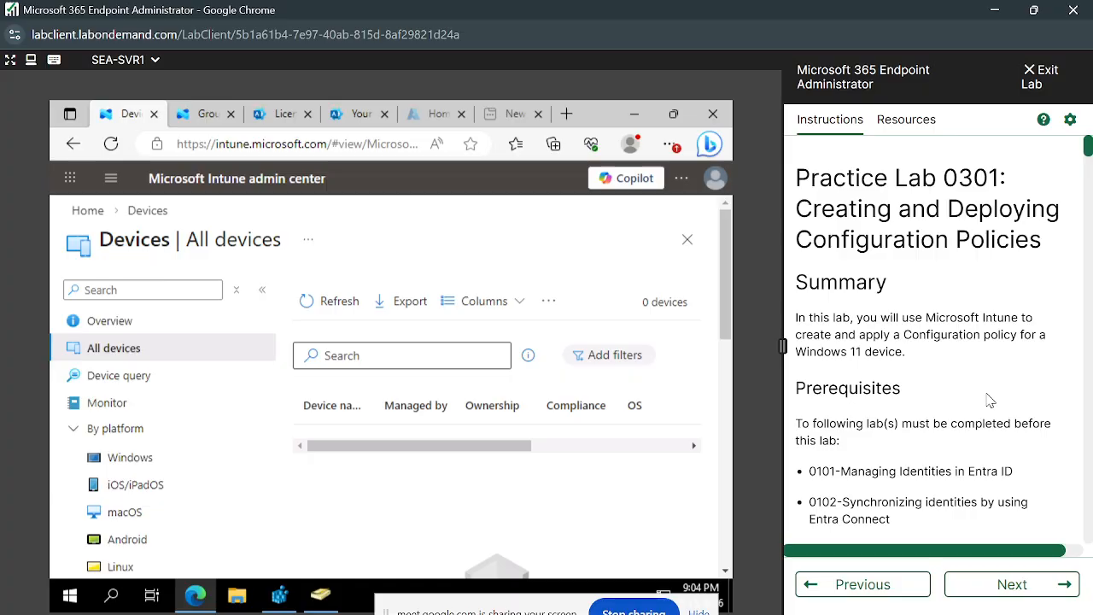
pyautogui.click(1025, 588)
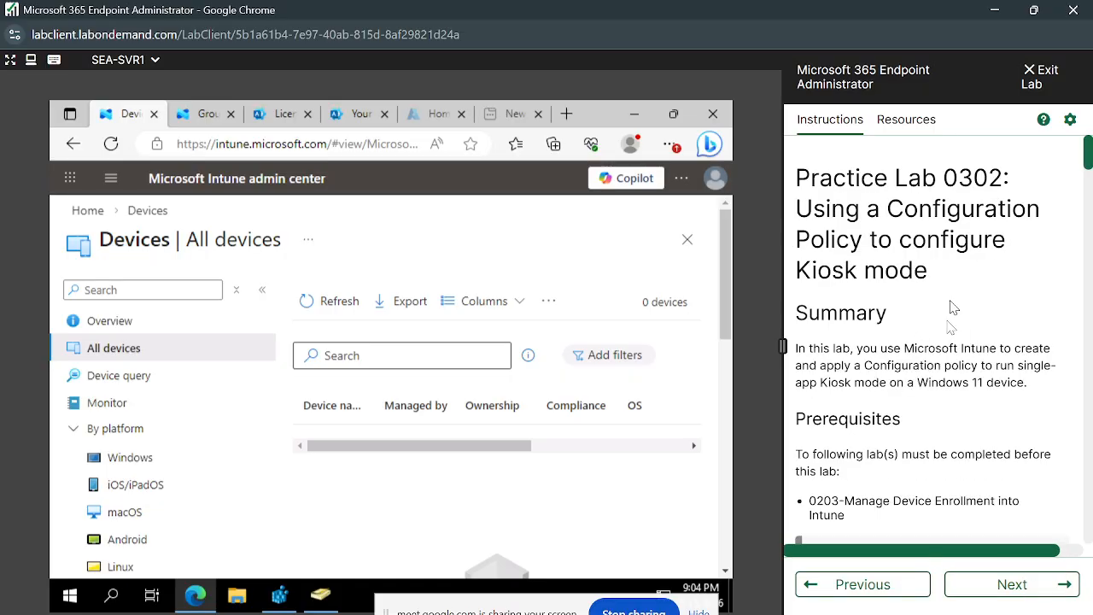
pyautogui.click(888, 586)
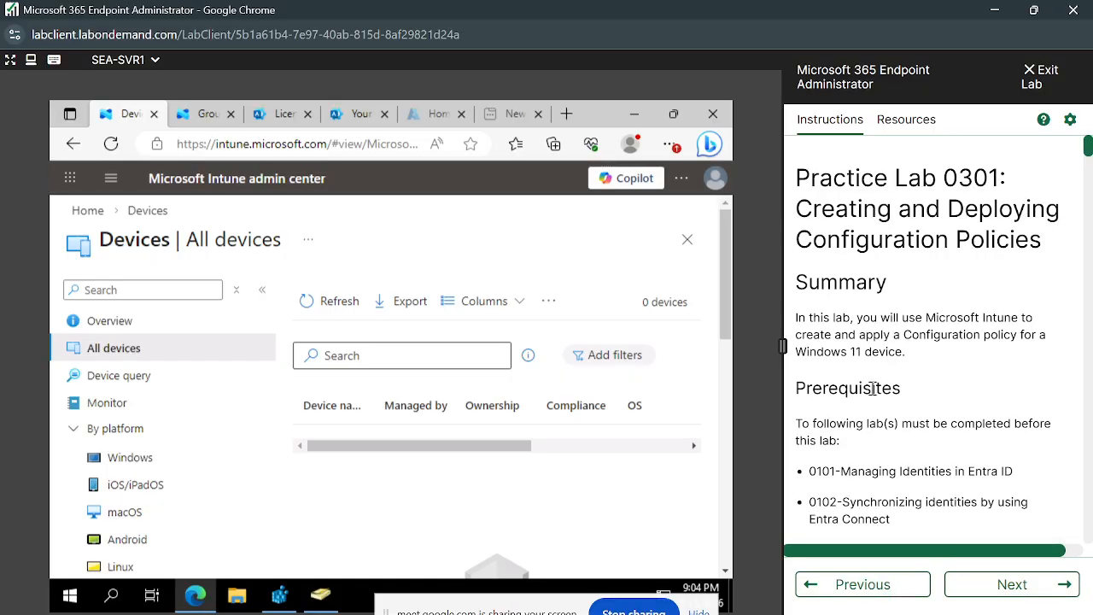
pyautogui.scroll(-4, 872, 388)
pyautogui.scroll(4, 875, 394)
# - Highlight the whole text of Practice Lab 0301 through its end, clear the highlight, and return to the lab's title
pyautogui.moveTo(794, 172); pyautogui.dragTo(1016, 561)
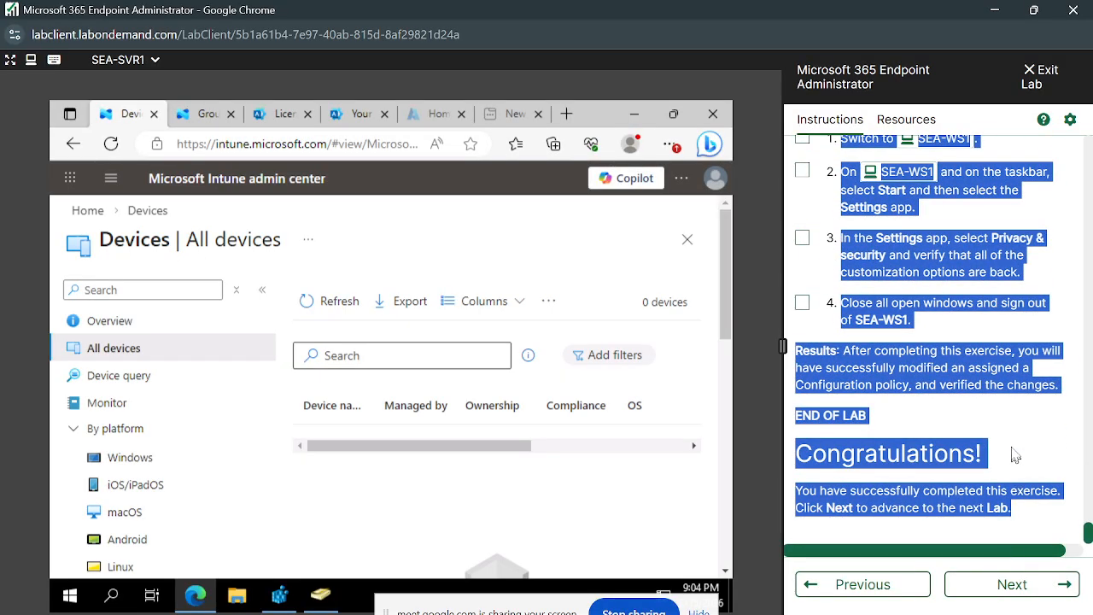
pyautogui.click(1015, 446)
pyautogui.scroll(15, 1014, 443)
pyautogui.scroll(20, 1014, 443)
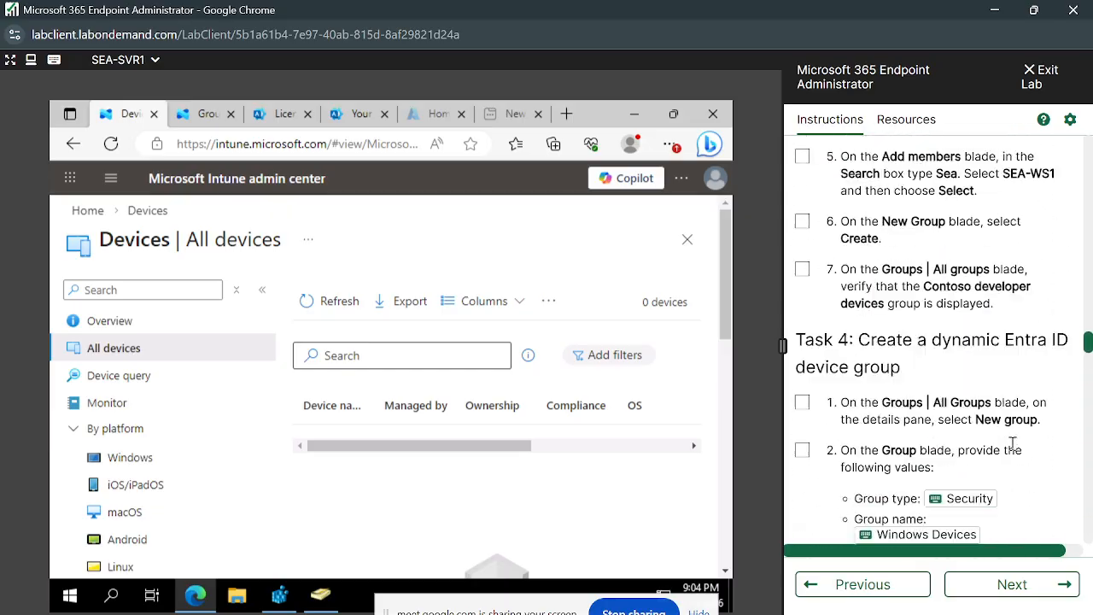
pyautogui.scroll(5, 1013, 443)
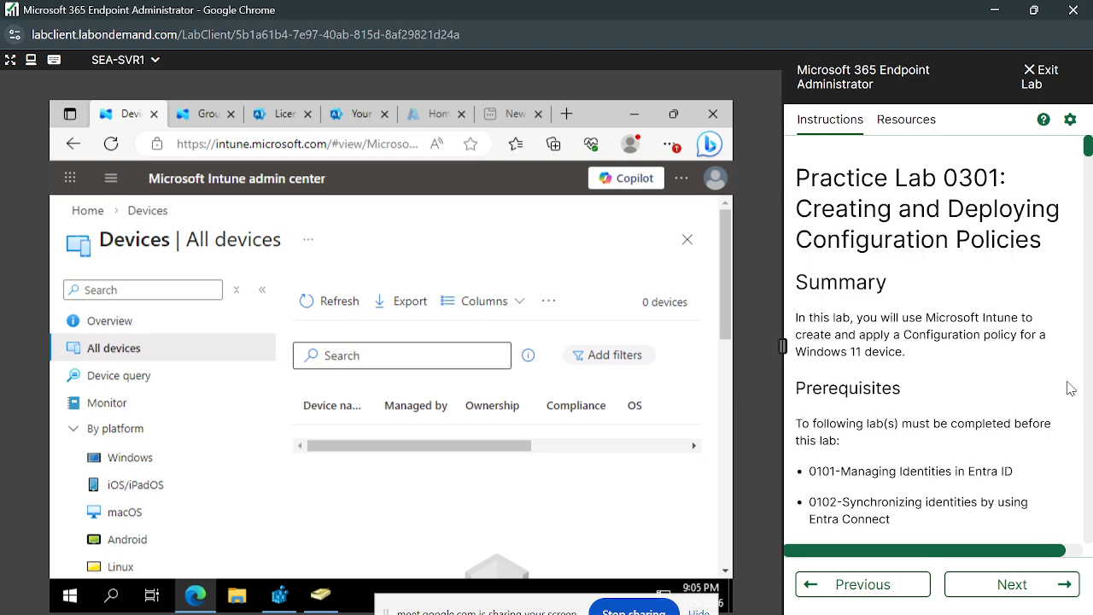
# - Compare the introductions of Practice Labs 0302, 0204 and 0301, finishing on Practice Lab 0302 about kiosk mode
pyautogui.click(1052, 591)
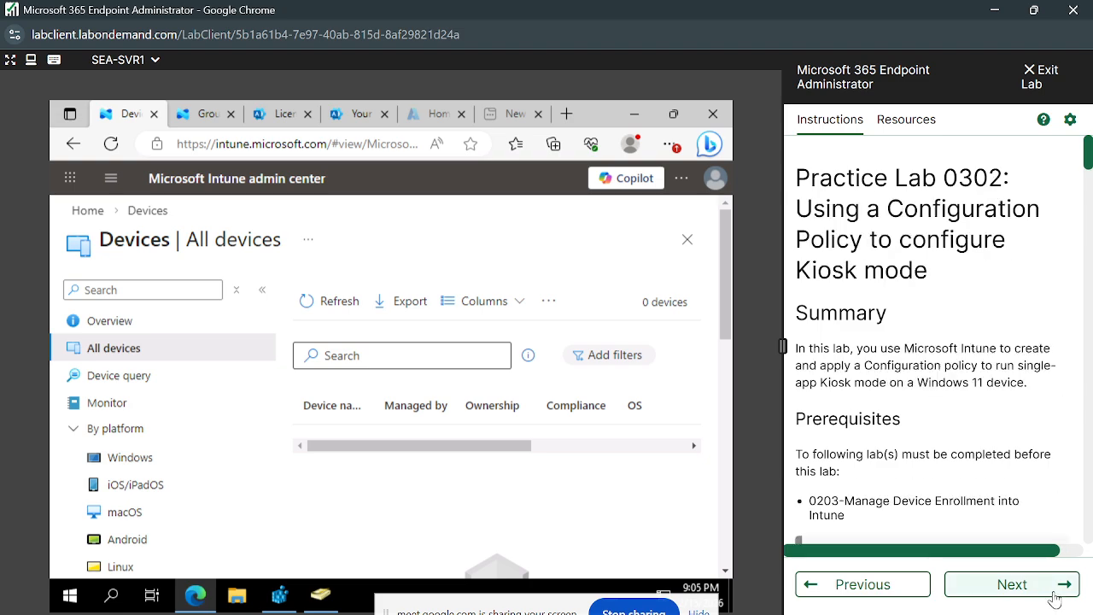
pyautogui.click(888, 586)
pyautogui.click(888, 586)
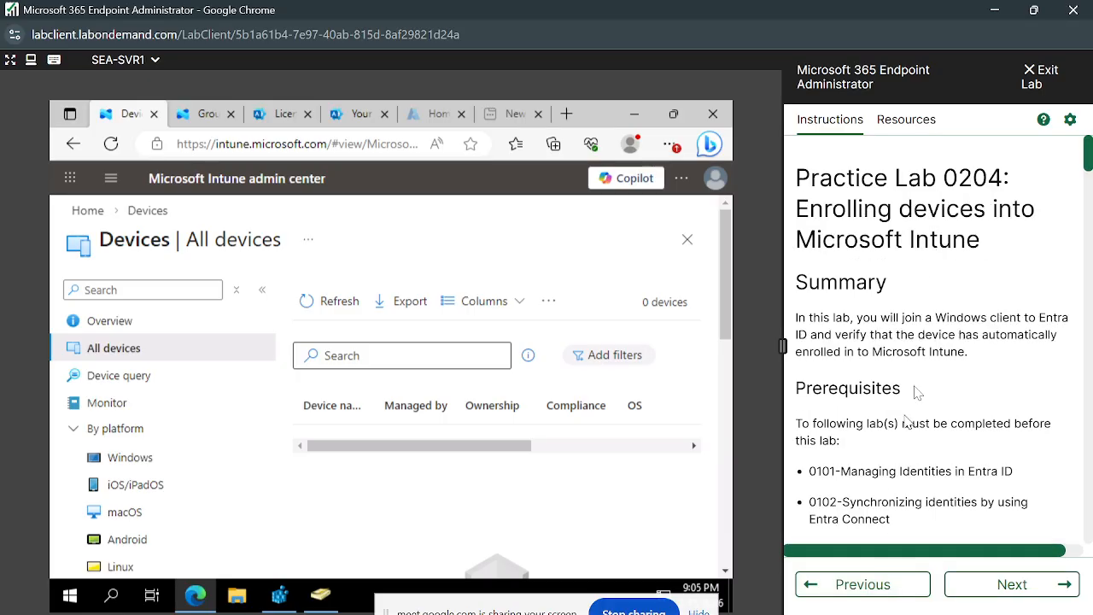
pyautogui.click(1049, 589)
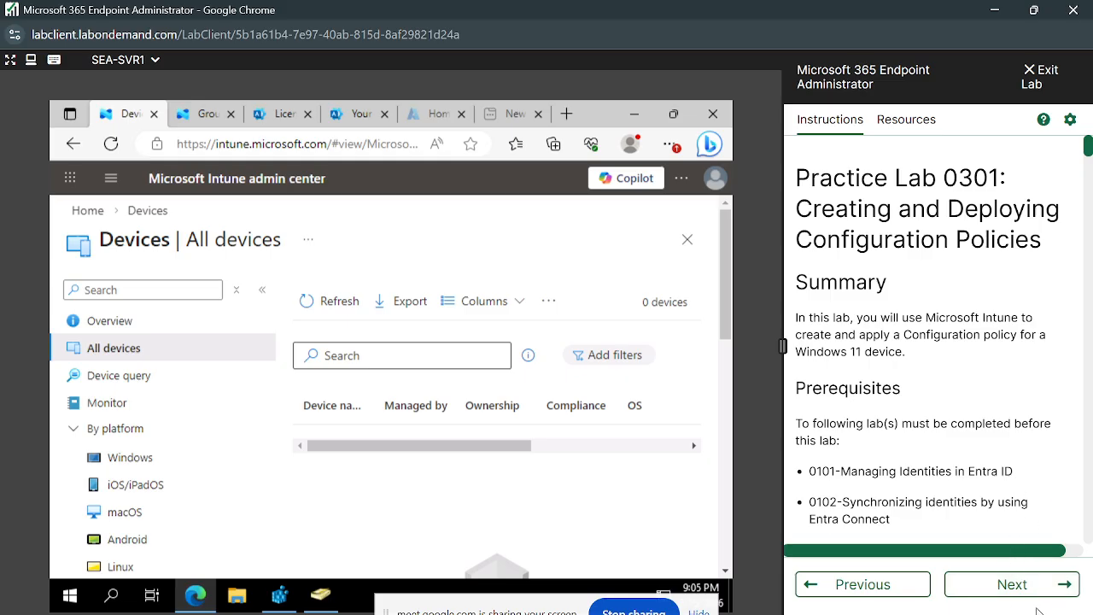
pyautogui.click(1057, 589)
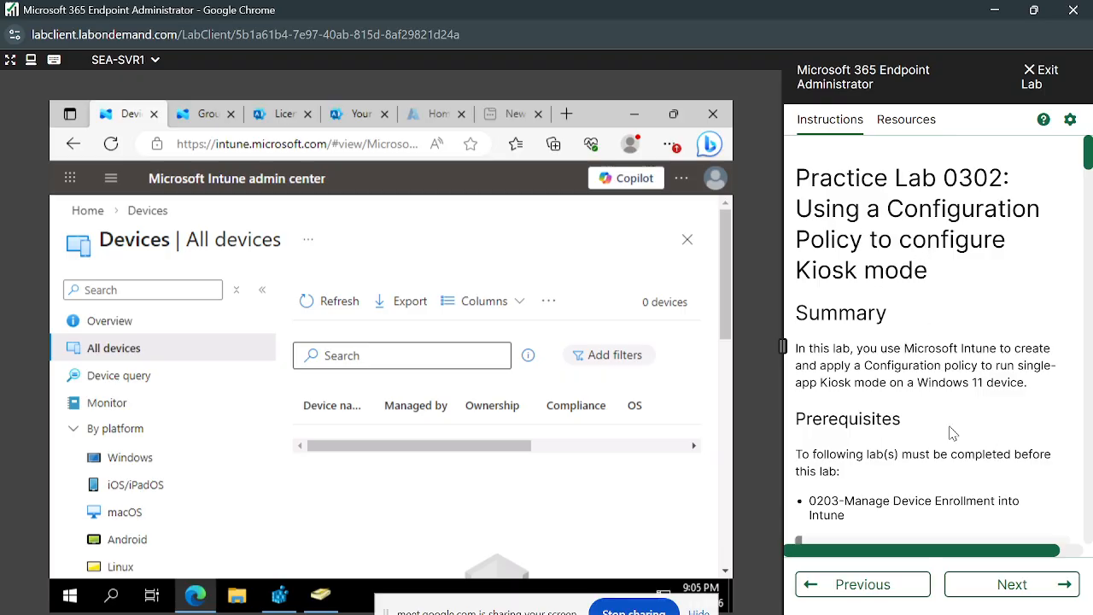
# - Review Practice Lab 0302's prerequisites, Exercise 1 kiosk scenario and Task 1 enrollment steps, and return to the lab's title
pyautogui.scroll(-5, 952, 432)
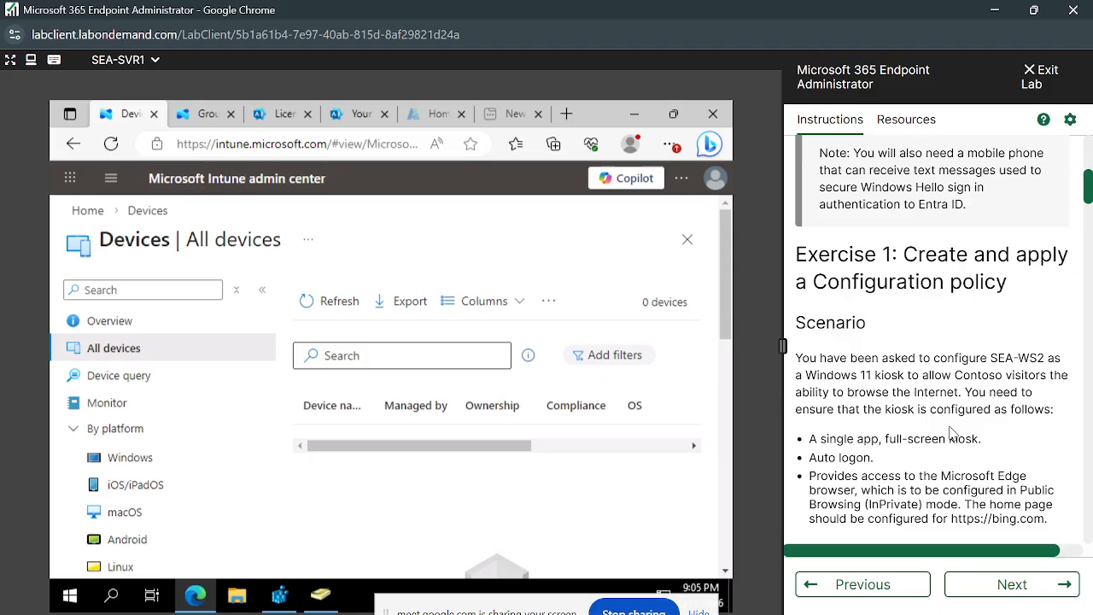
pyautogui.scroll(-3, 952, 433)
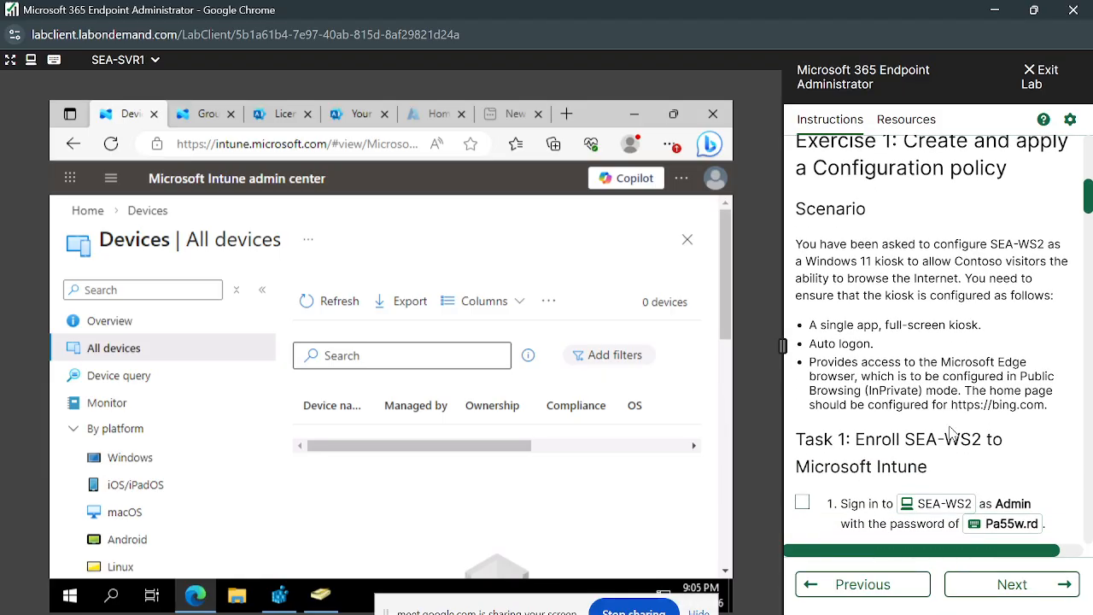
pyautogui.scroll(1, 952, 431)
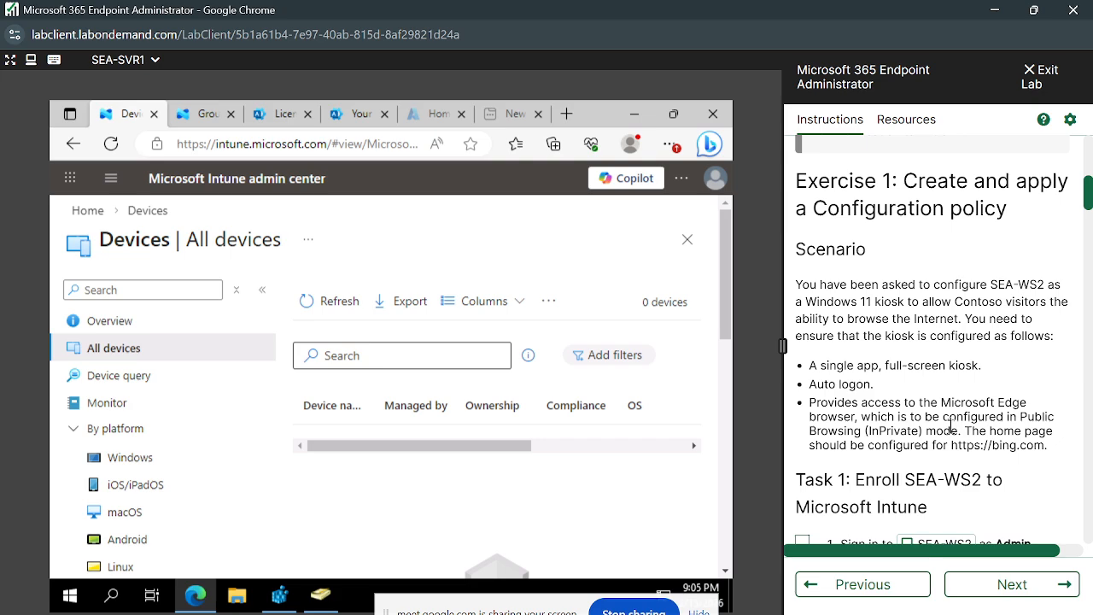
pyautogui.scroll(3, 950, 427)
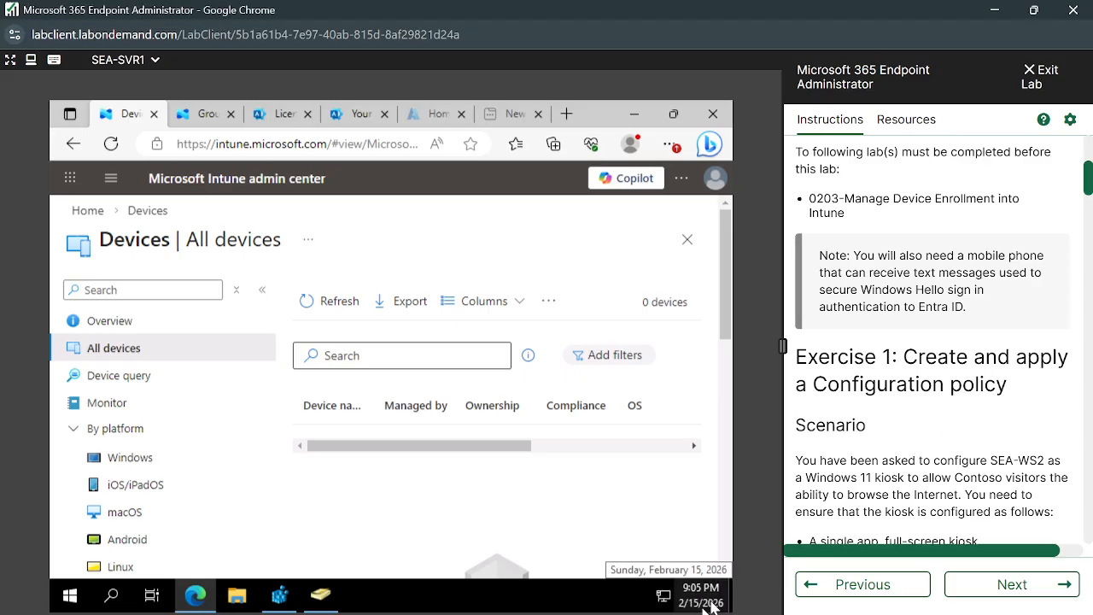
pyautogui.scroll(-1, 907, 485)
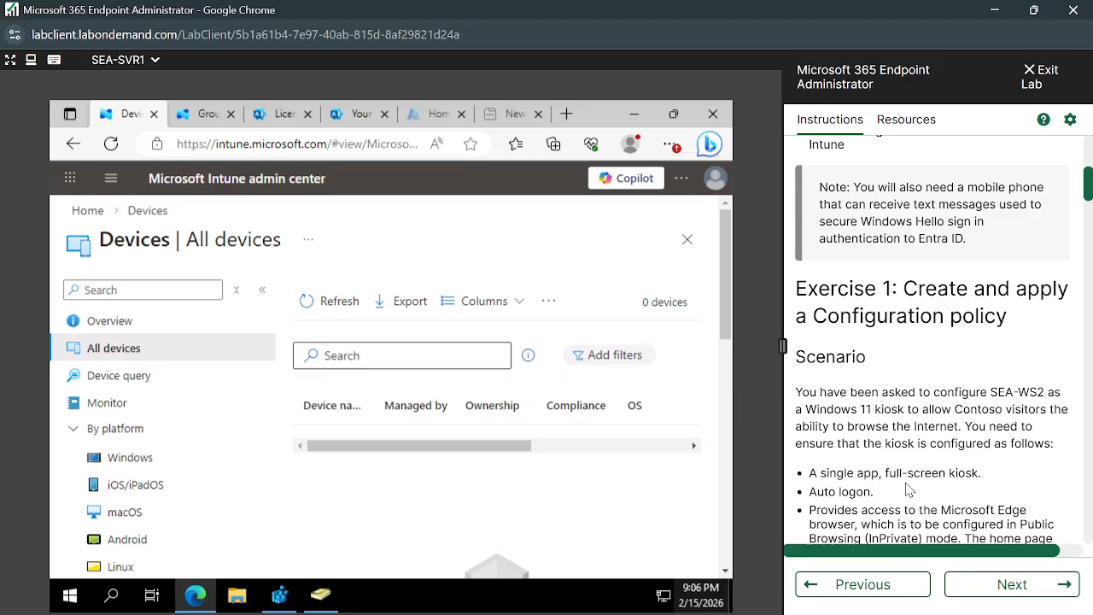
pyautogui.scroll(5, 914, 377)
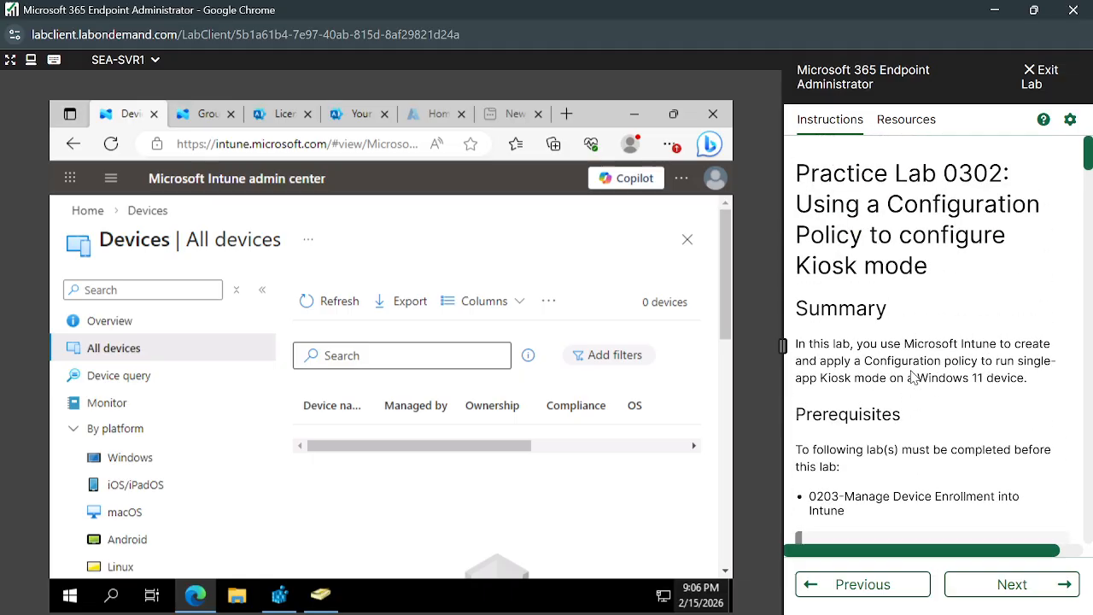
pyautogui.scroll(-15, 912, 376)
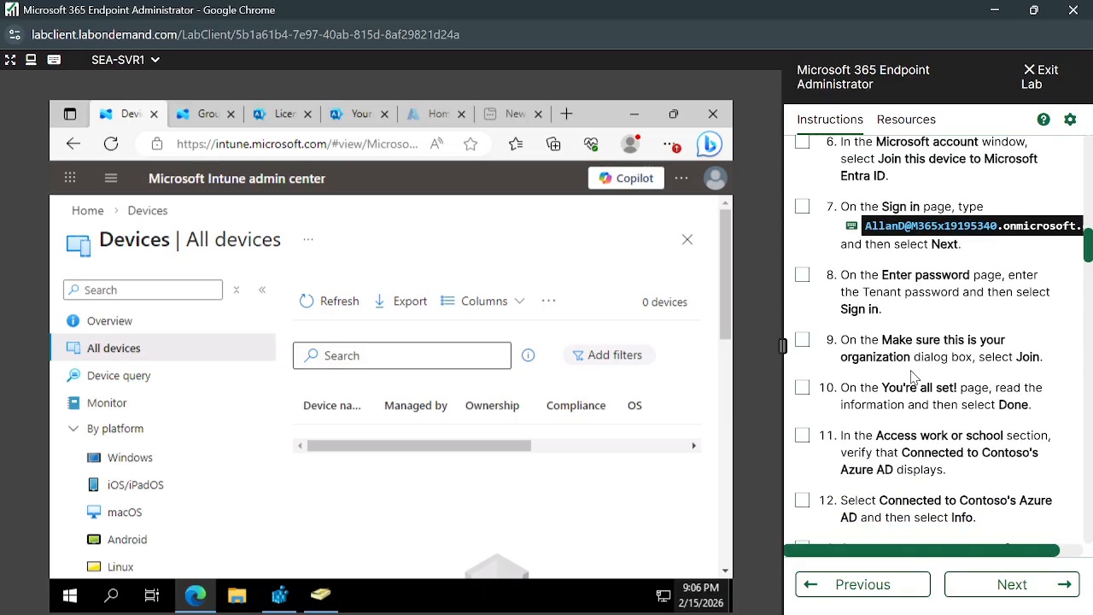
pyautogui.scroll(15, 913, 378)
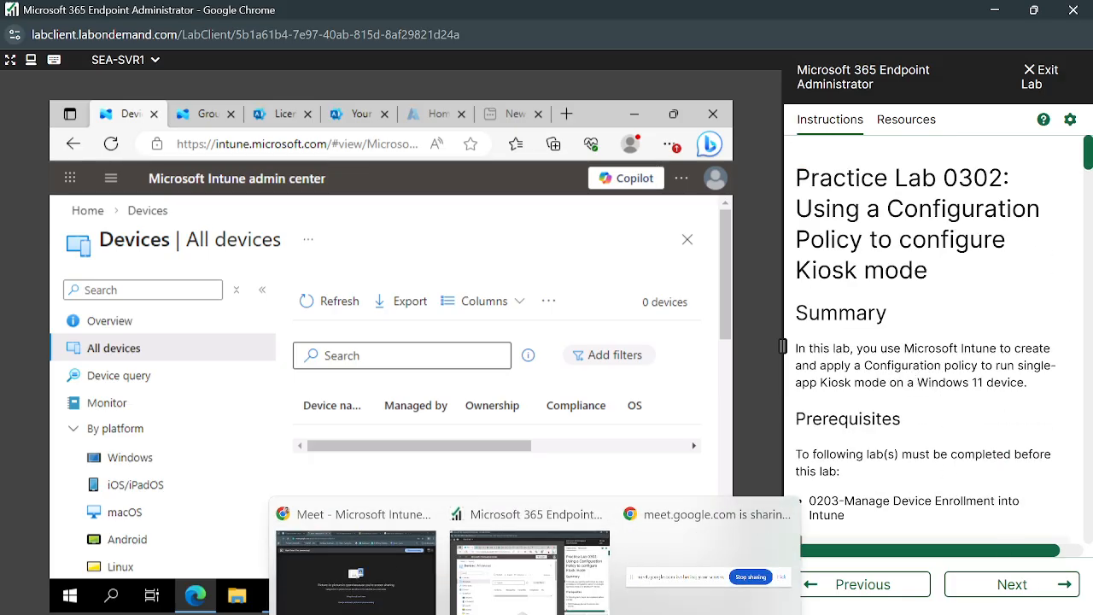
# - Switch to the Google Meet window and stop presenting the screen
pyautogui.click(401, 589)
pyautogui.click(589, 460)
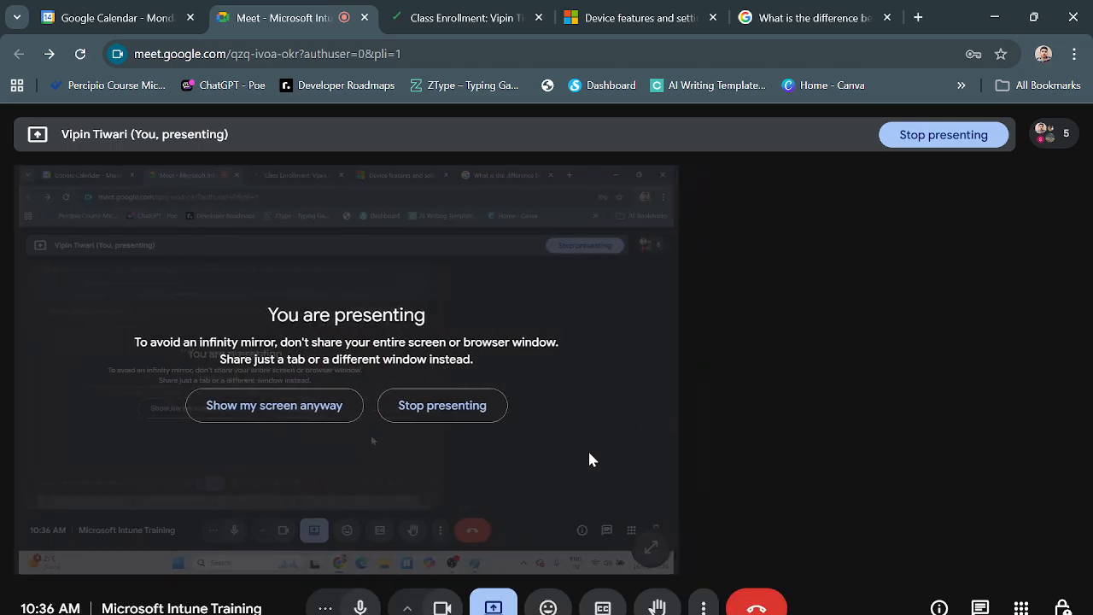
pyautogui.click(461, 405)
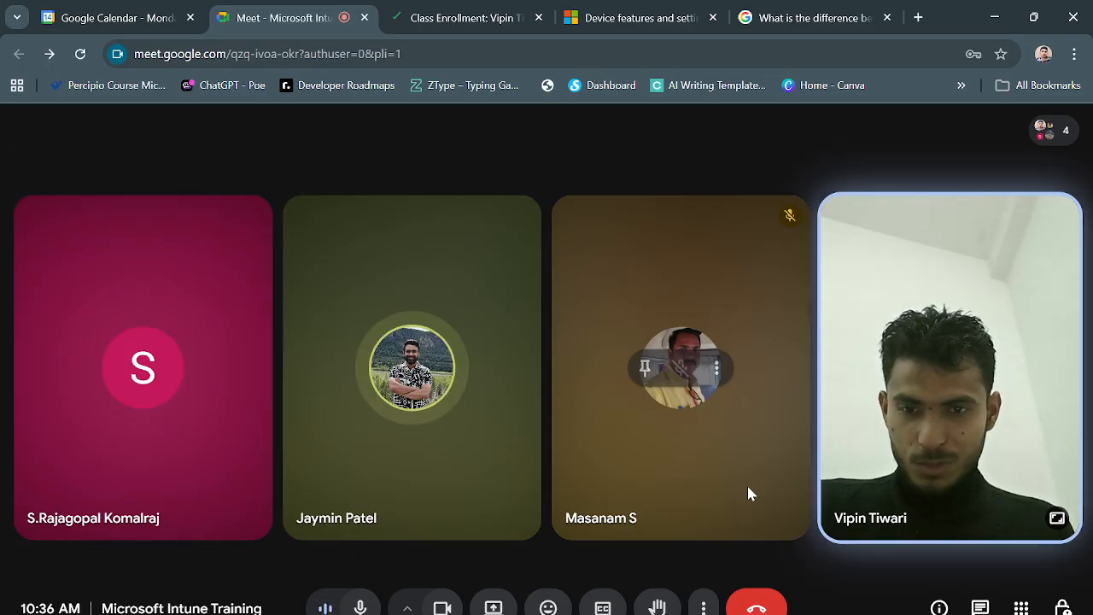
pyautogui.moveTo(720, 611)
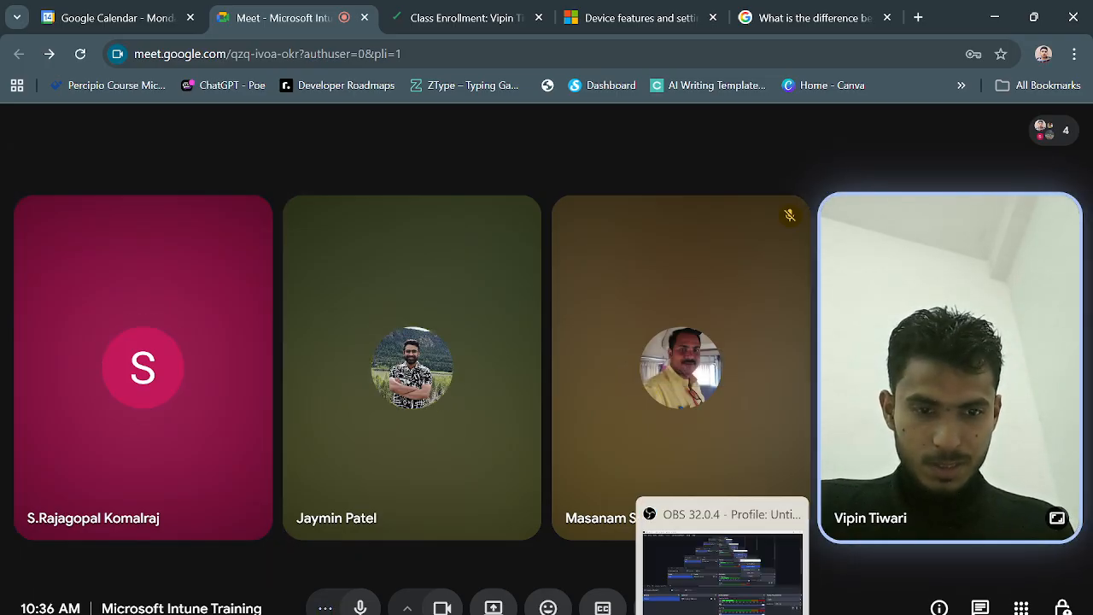